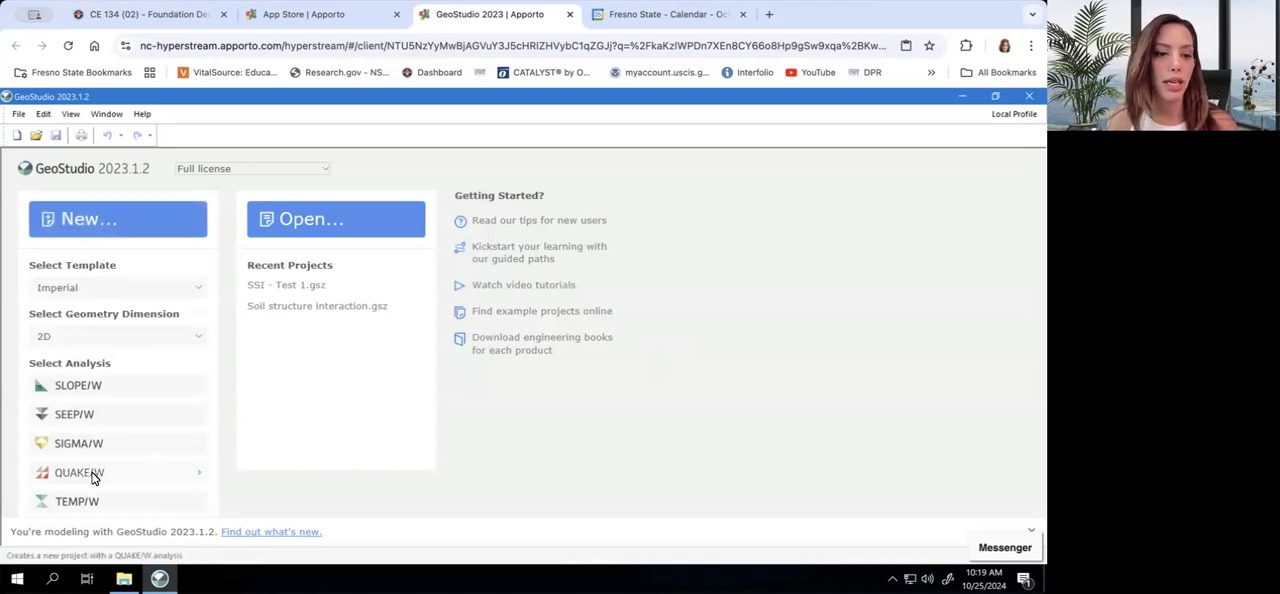
Create a 2D QUAKE/W project with an Initial Static analysis type and name the analysis "Initial Static"
click(198, 478)
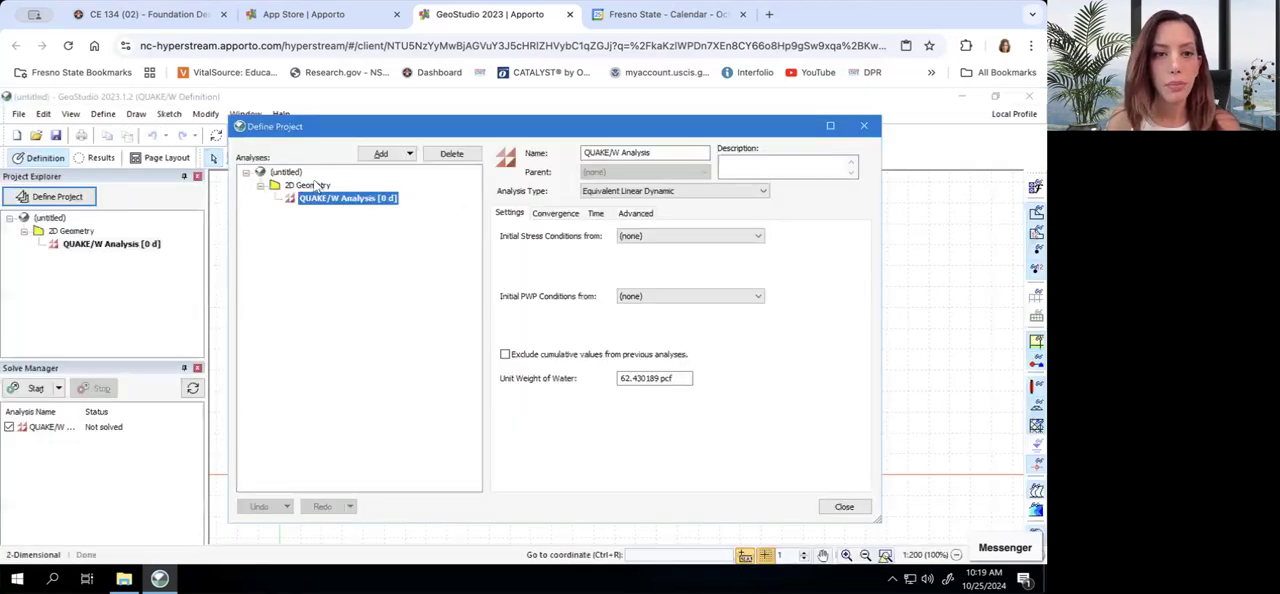
click(607, 152)
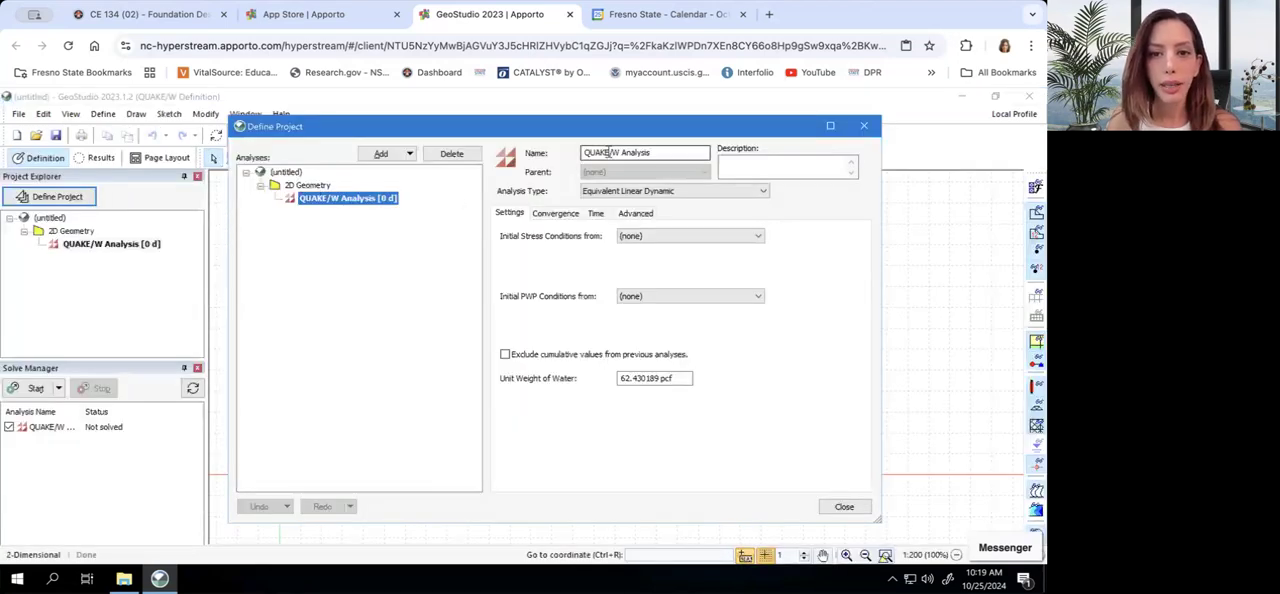
click(624, 192)
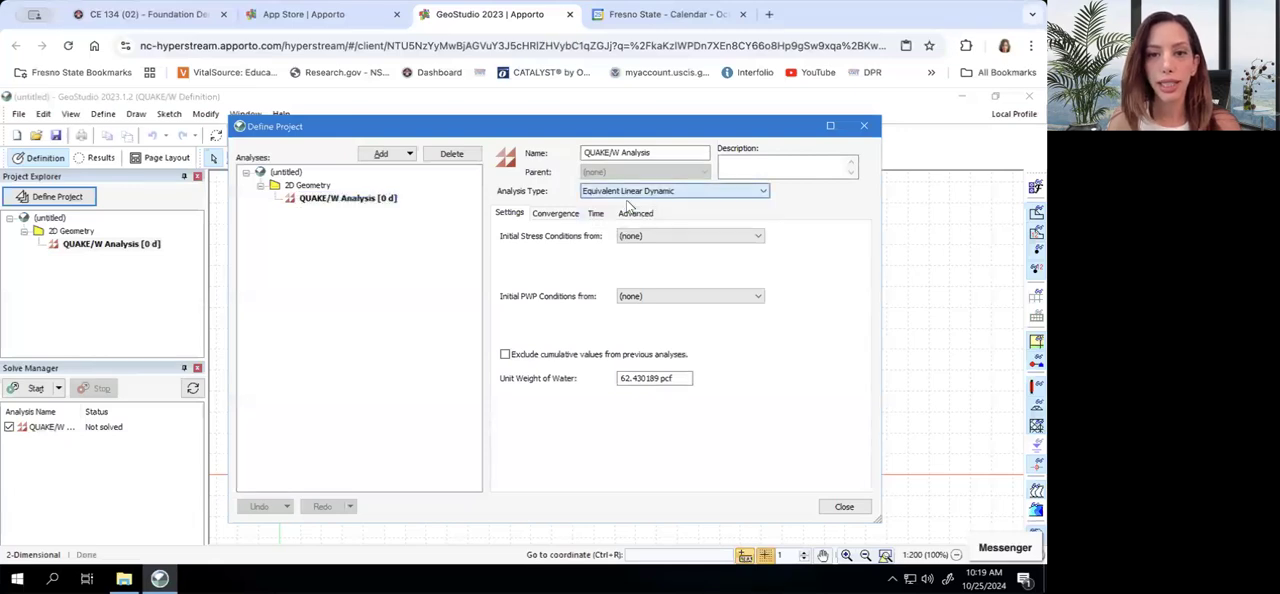
click(628, 204)
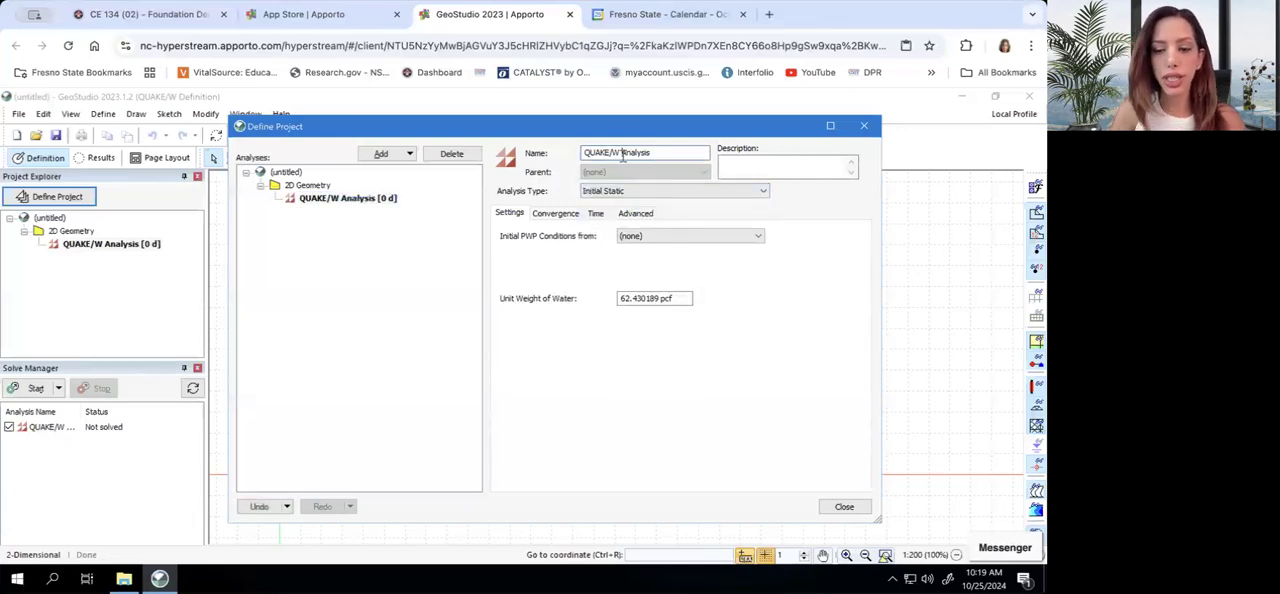
triple_click(622, 153)
text(Ini)
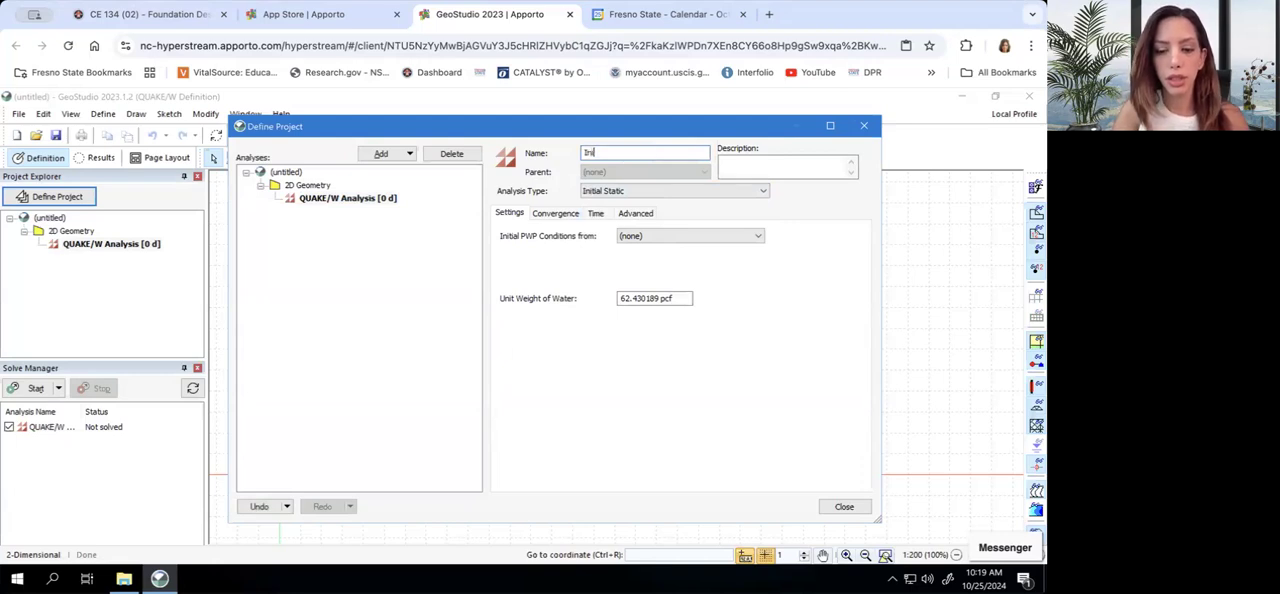
text(tial Static)
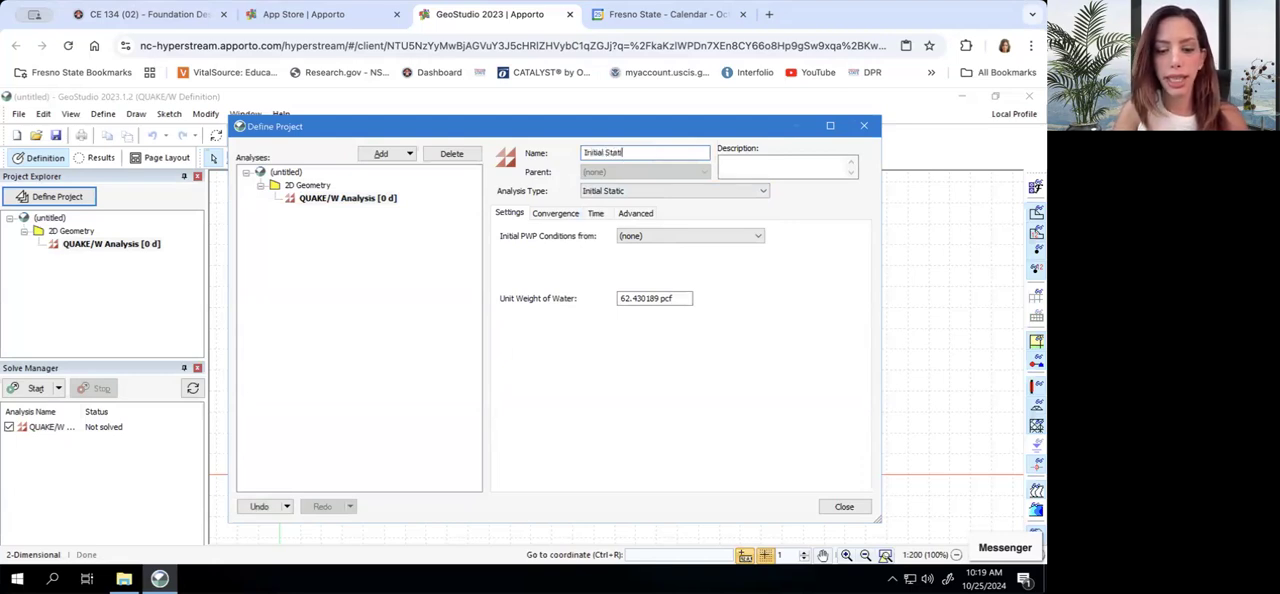
click(570, 217)
click(545, 215)
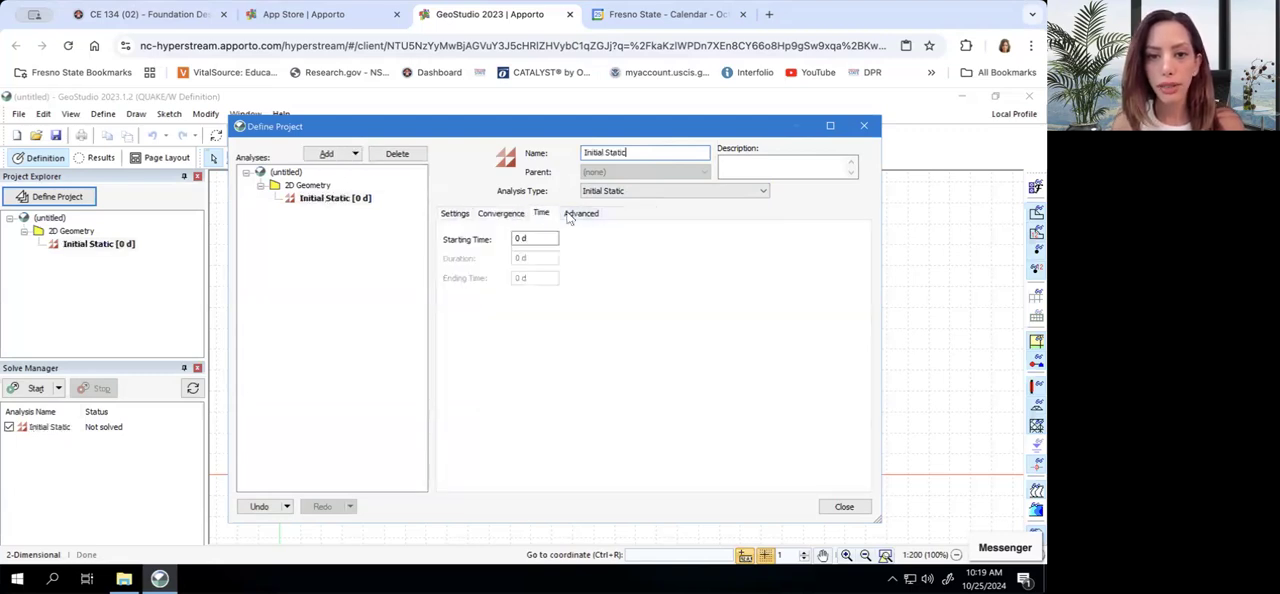
click(580, 214)
click(459, 215)
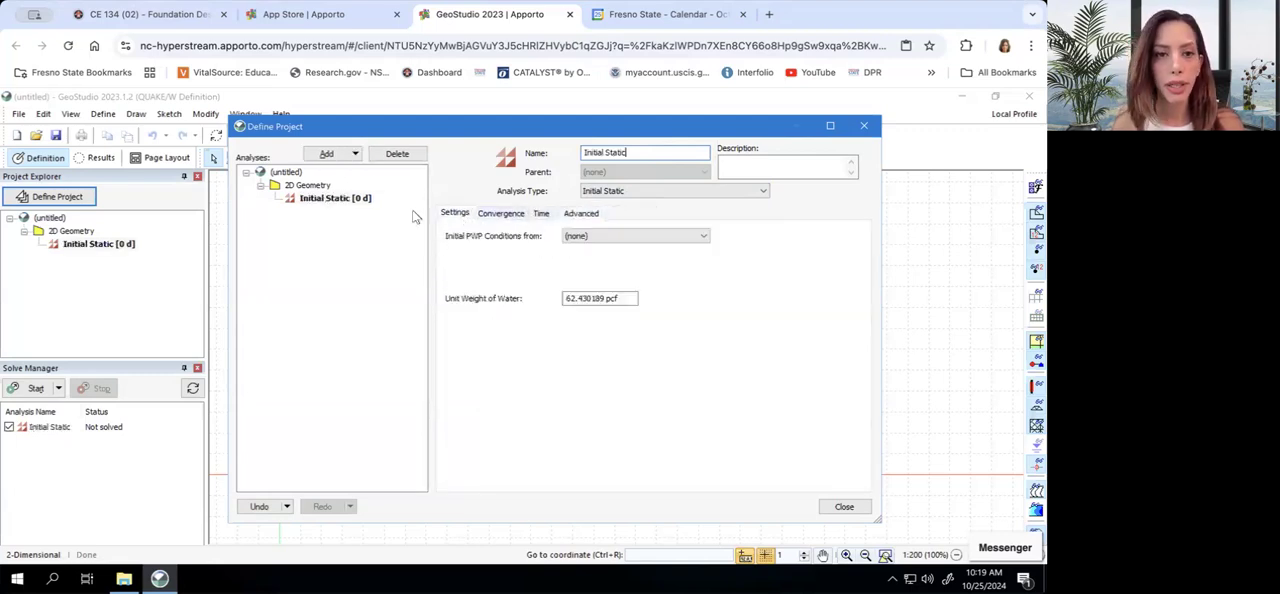
Set the project's title to "SSI - Test 1" and finish the project definition
click(290, 172)
click(552, 235)
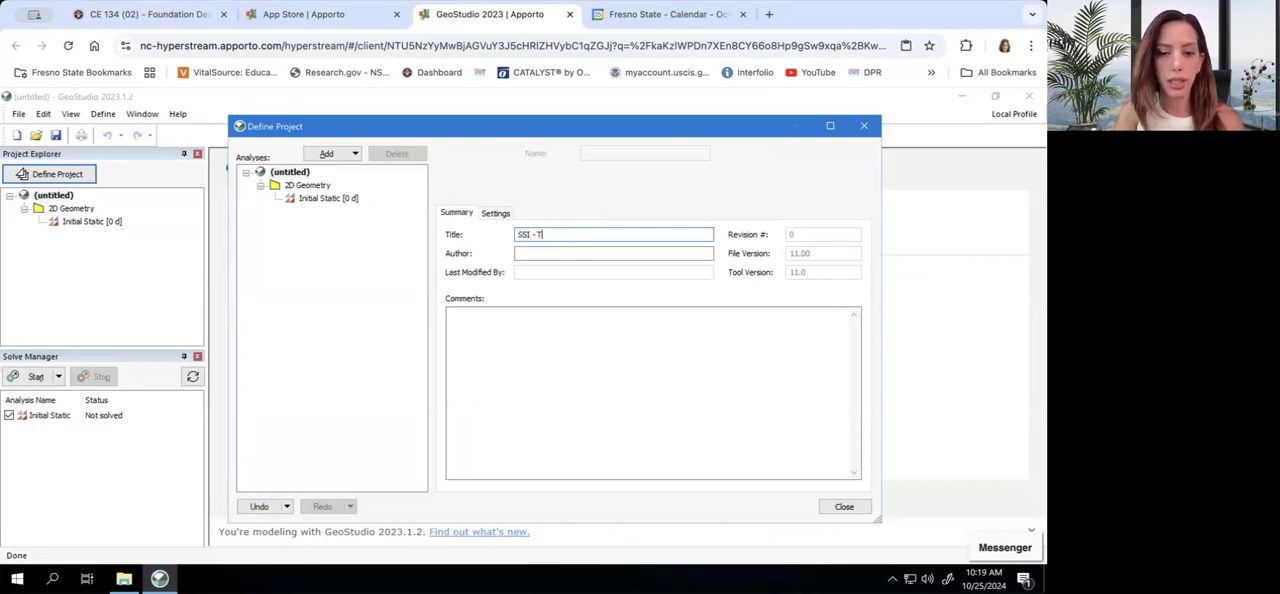
text(SSI - Test 1)
click(844, 506)
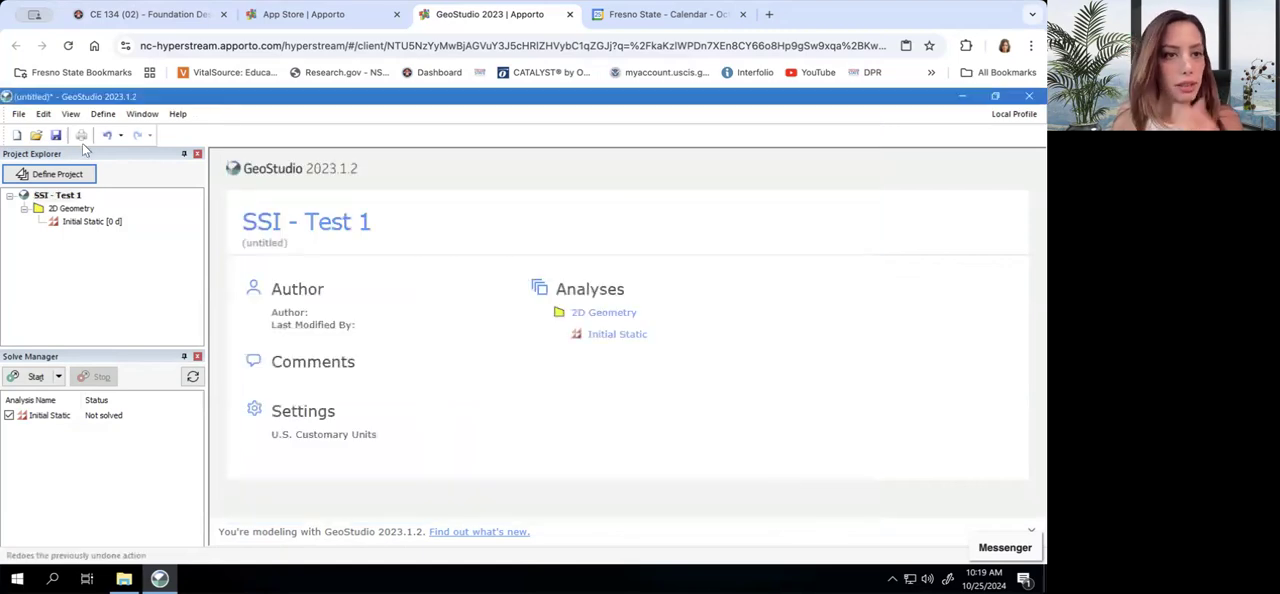
Save the project as a GeoStudio file named "SSI - Test 1" in the SPSI folder
click(57, 137)
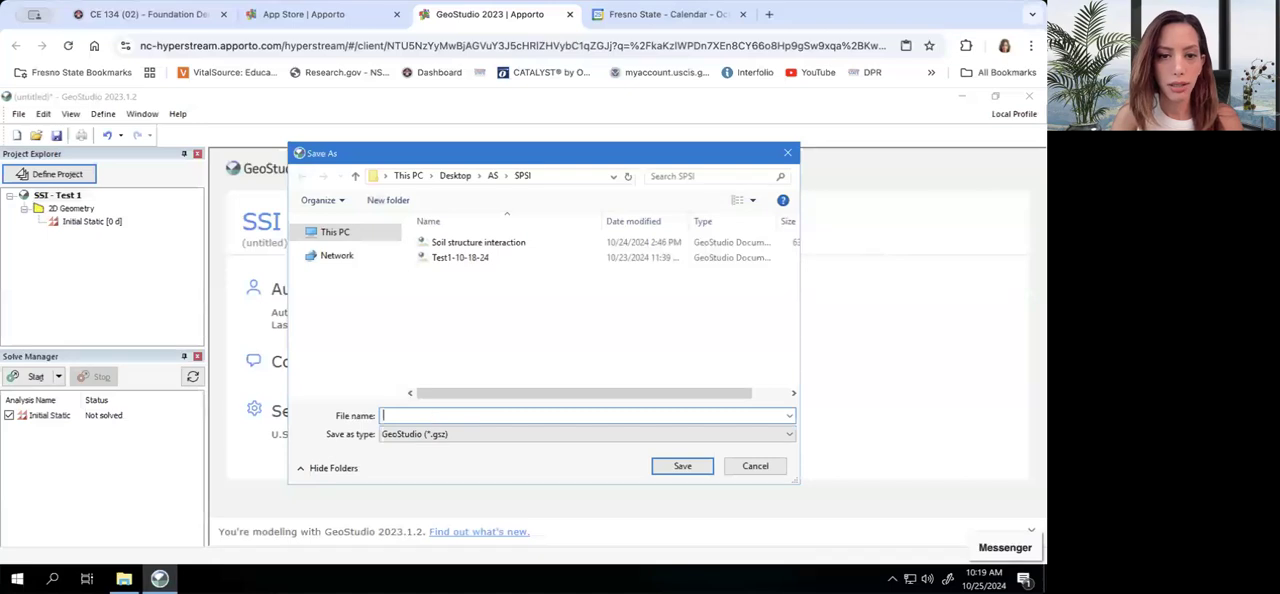
text(T)
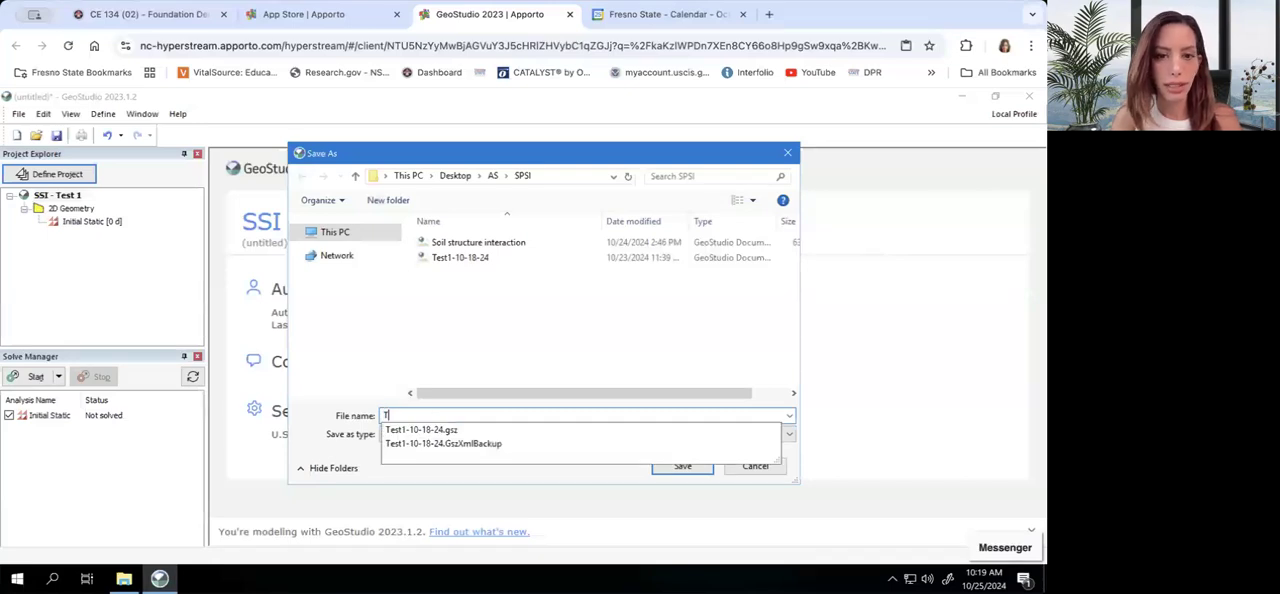
key(BackSpace)
text(SSI - Test 1)
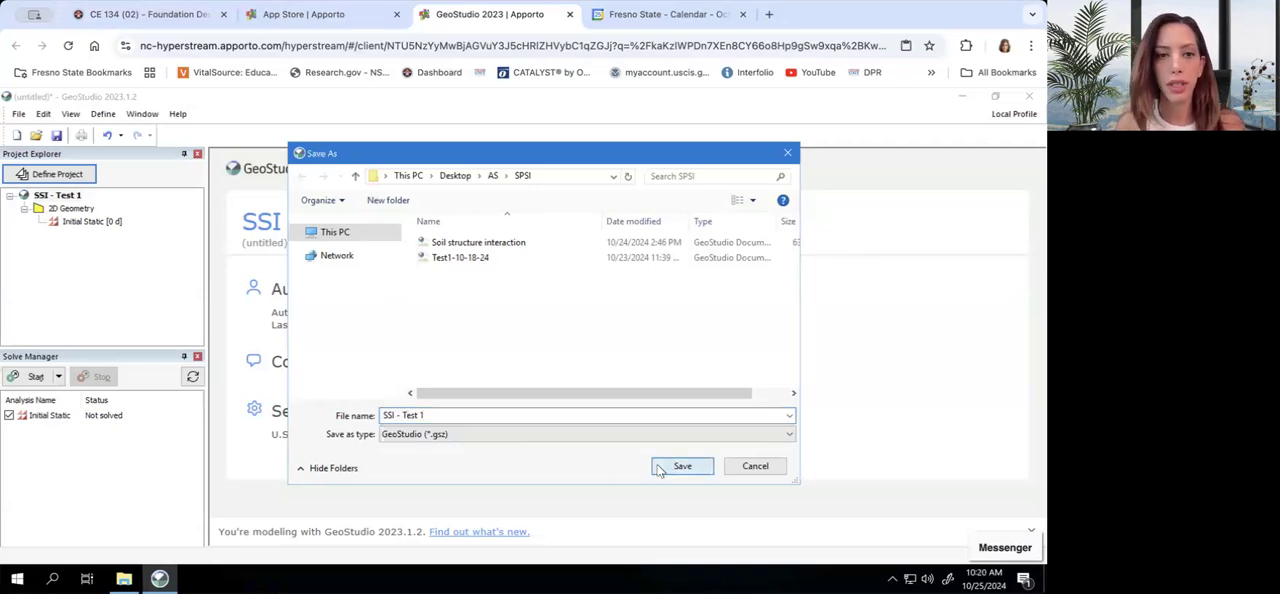
click(682, 466)
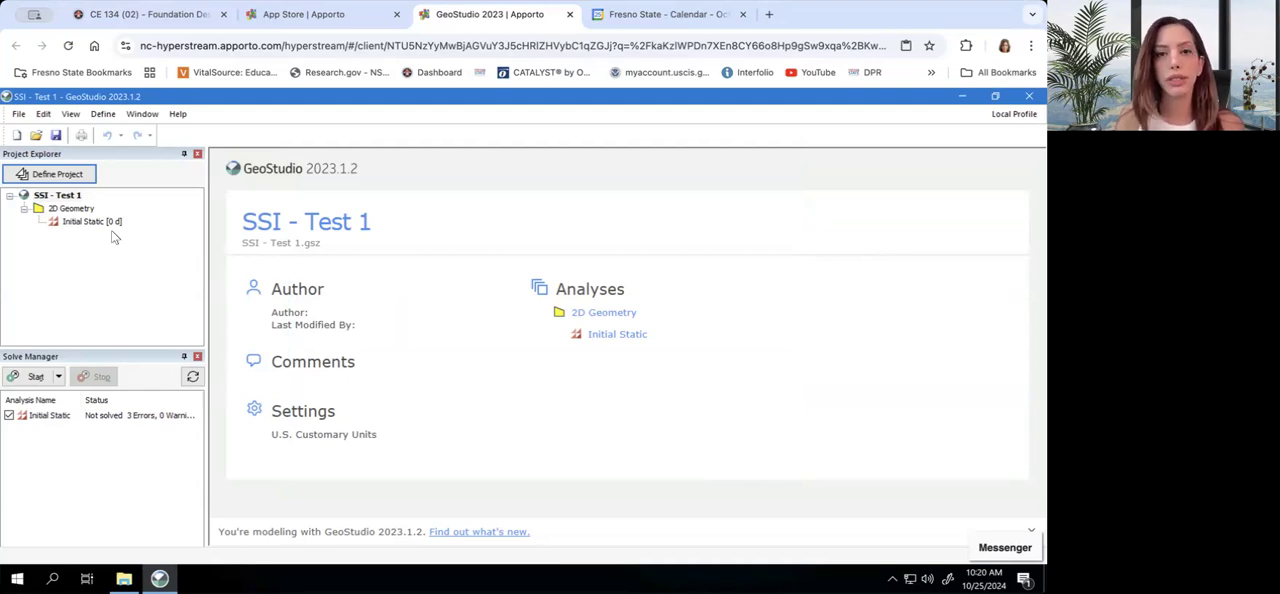
Open the Initial Static analysis and set the project's base units to metres for length and °C for temperature
double_click(105, 221)
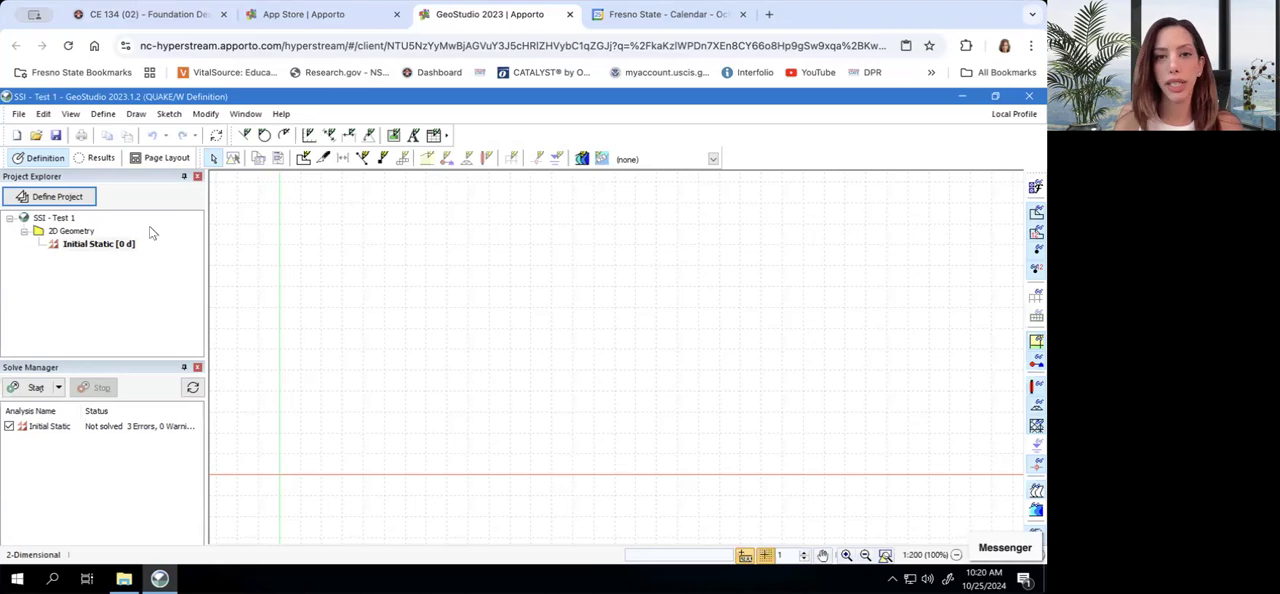
click(47, 114)
mouse_move(70, 114)
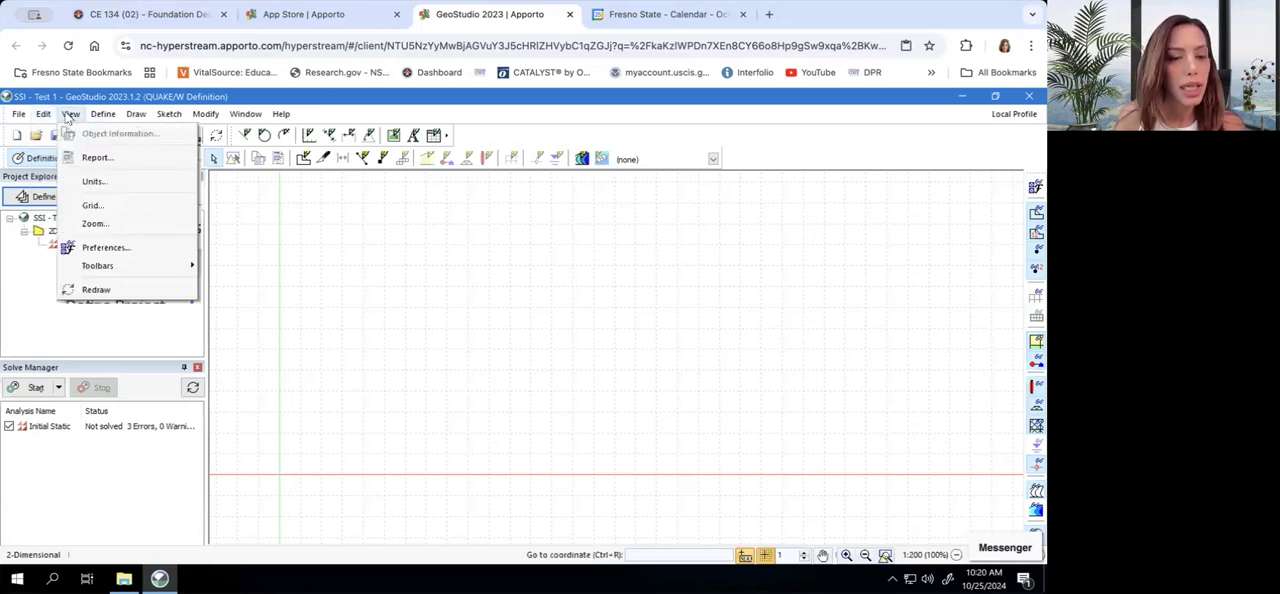
click(72, 185)
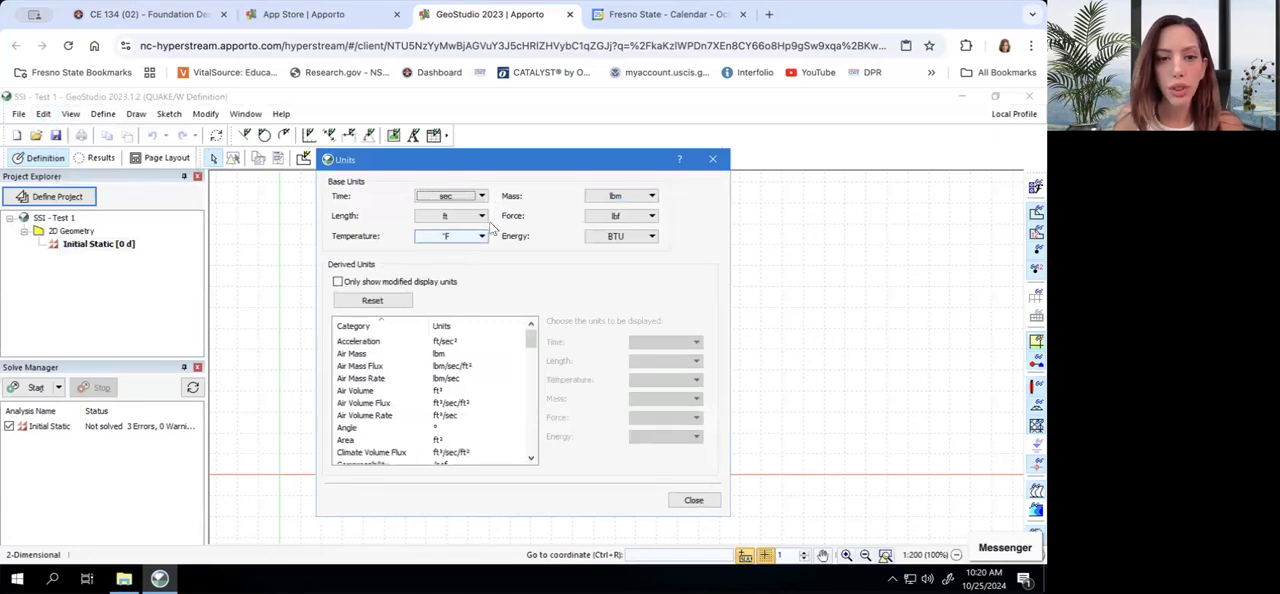
click(482, 216)
click(445, 278)
click(481, 237)
click(468, 259)
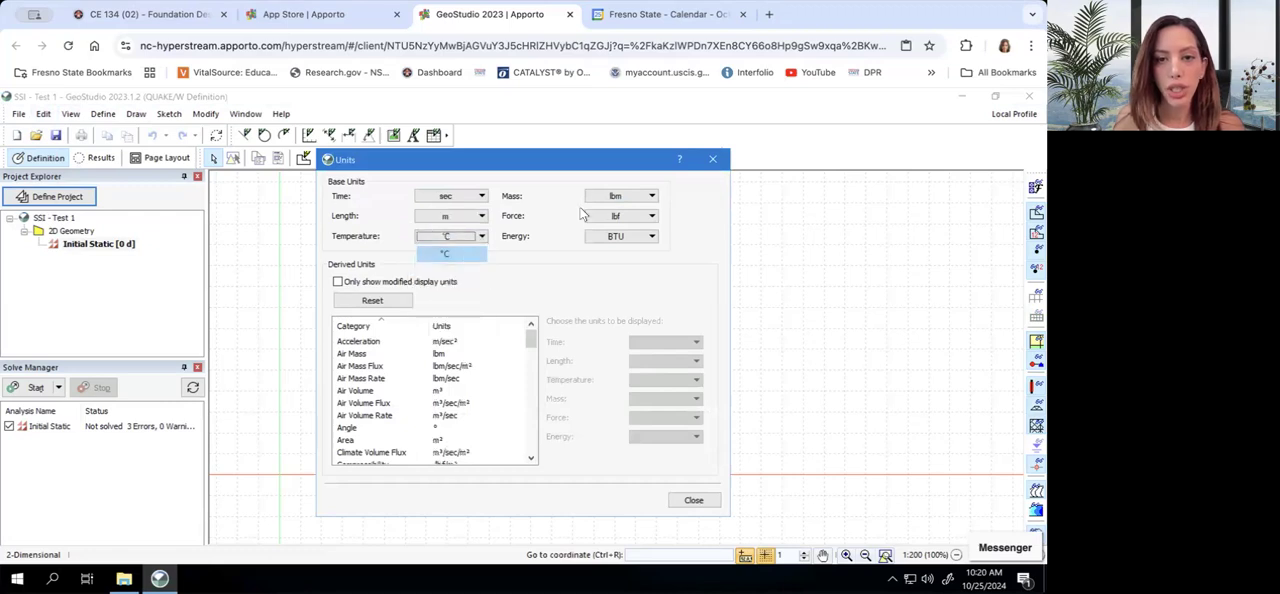
Set the base units to kg for mass, kN for force and J for energy, and close the unit settings
click(608, 197)
click(609, 246)
click(625, 216)
click(629, 250)
click(626, 238)
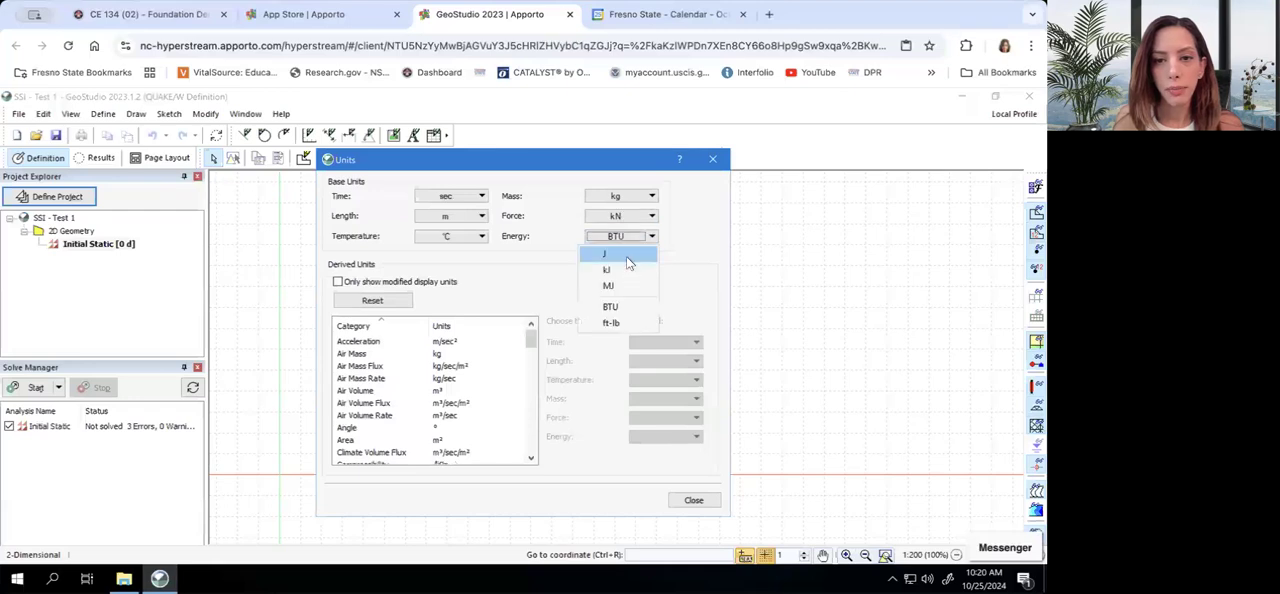
click(626, 253)
click(692, 501)
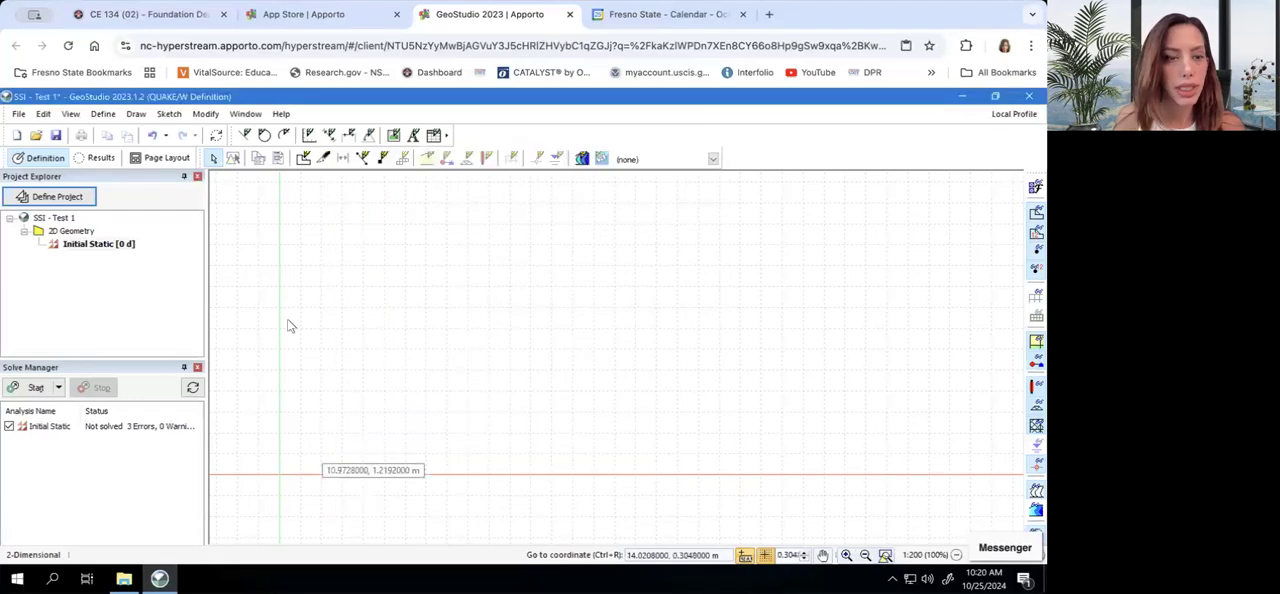
Start sketching axes and title the vertical axis "Elevation (m)" and the horizontal axis "Distance (m)"
click(137, 115)
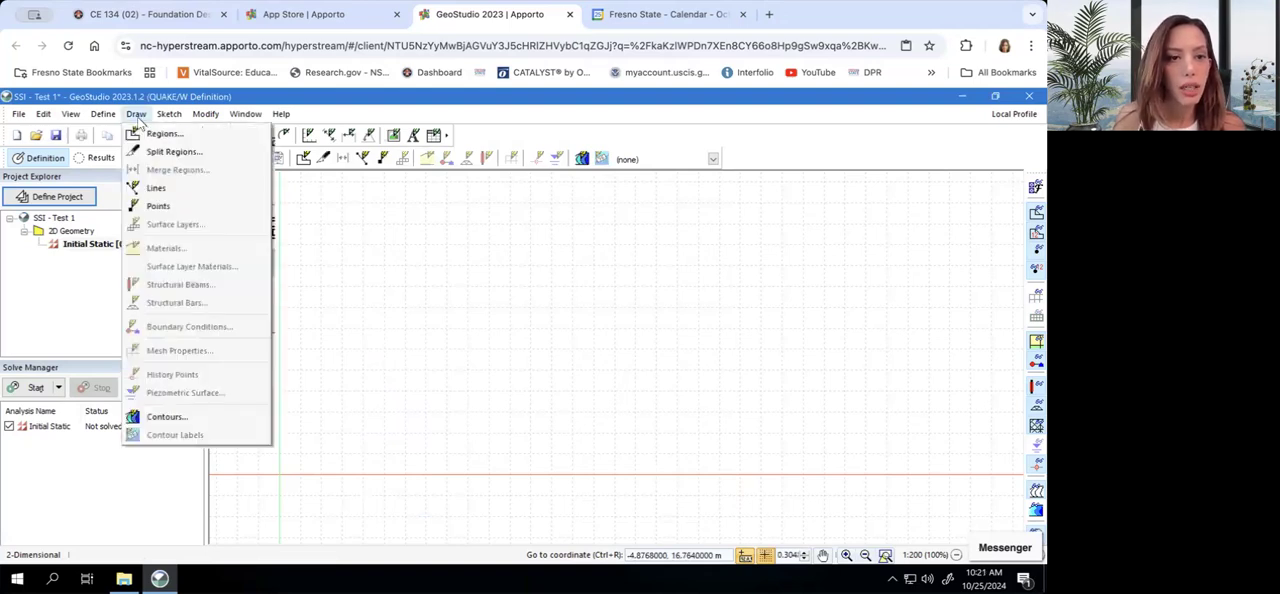
mouse_move(166, 118)
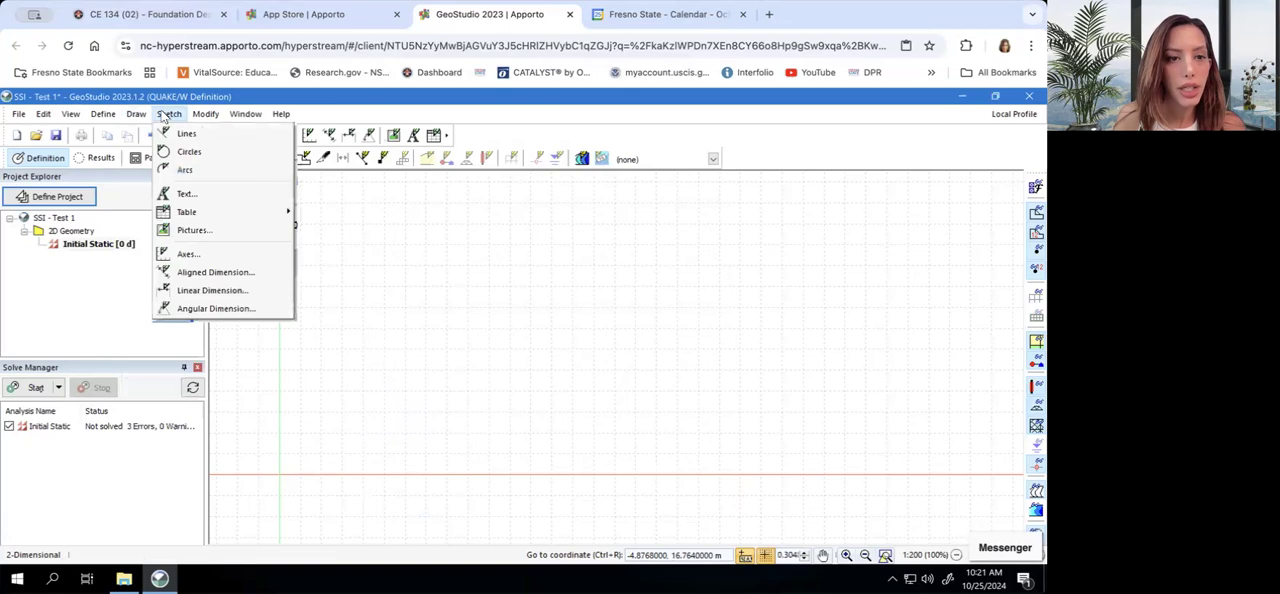
click(186, 256)
drag(904, 184, 732, 177)
click(725, 251)
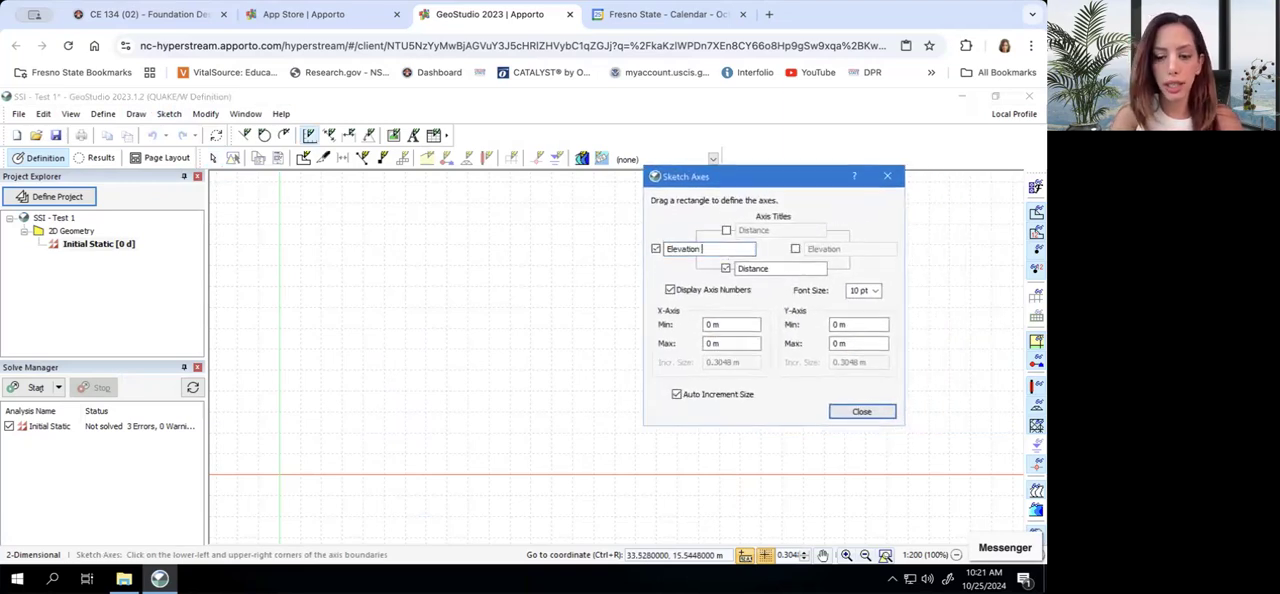
click(790, 268)
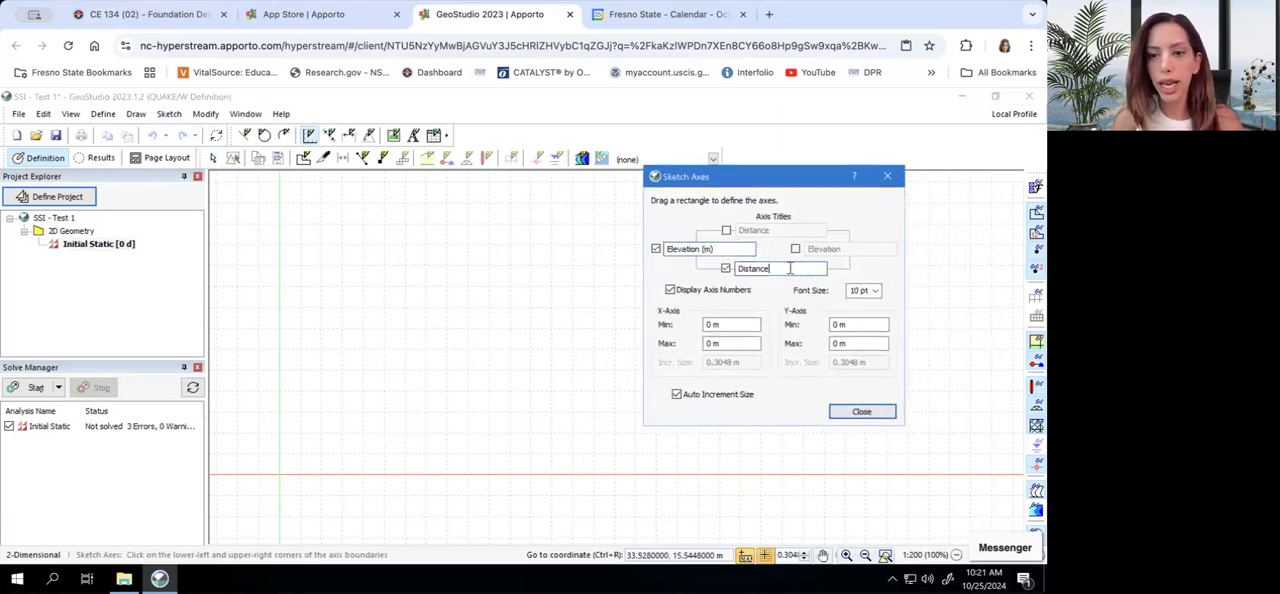
text((m))
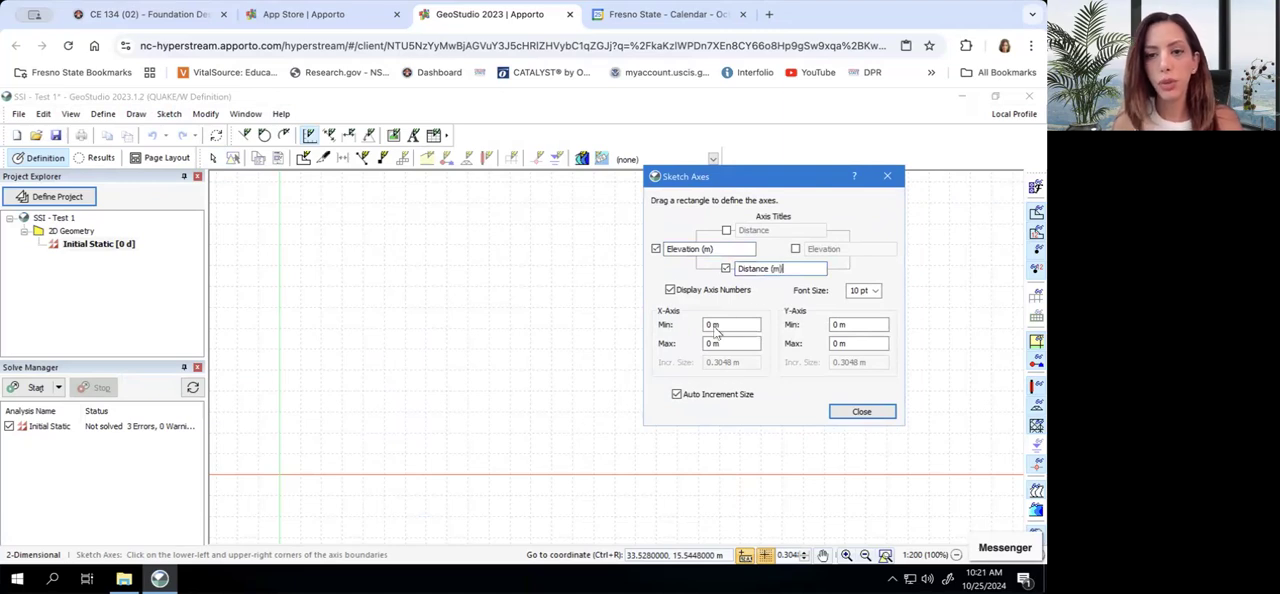
Set the axis maximums to 45 m for X and 35 m for Y
double_click(710, 343)
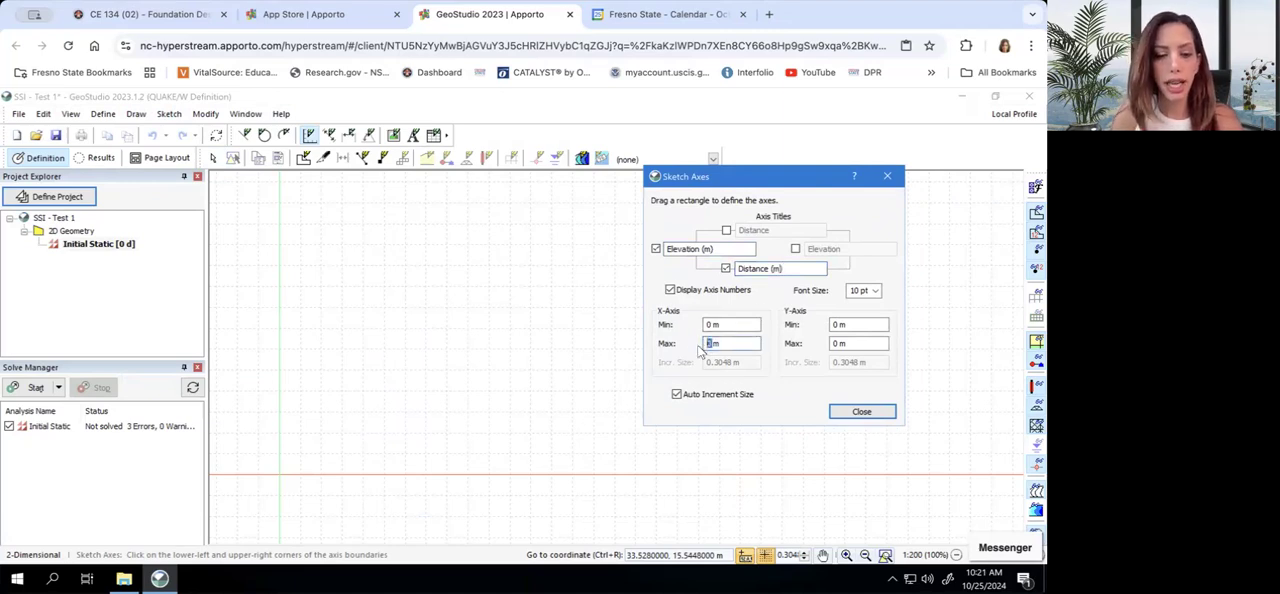
text(45)
click(834, 343)
double_click(834, 343)
text(35)
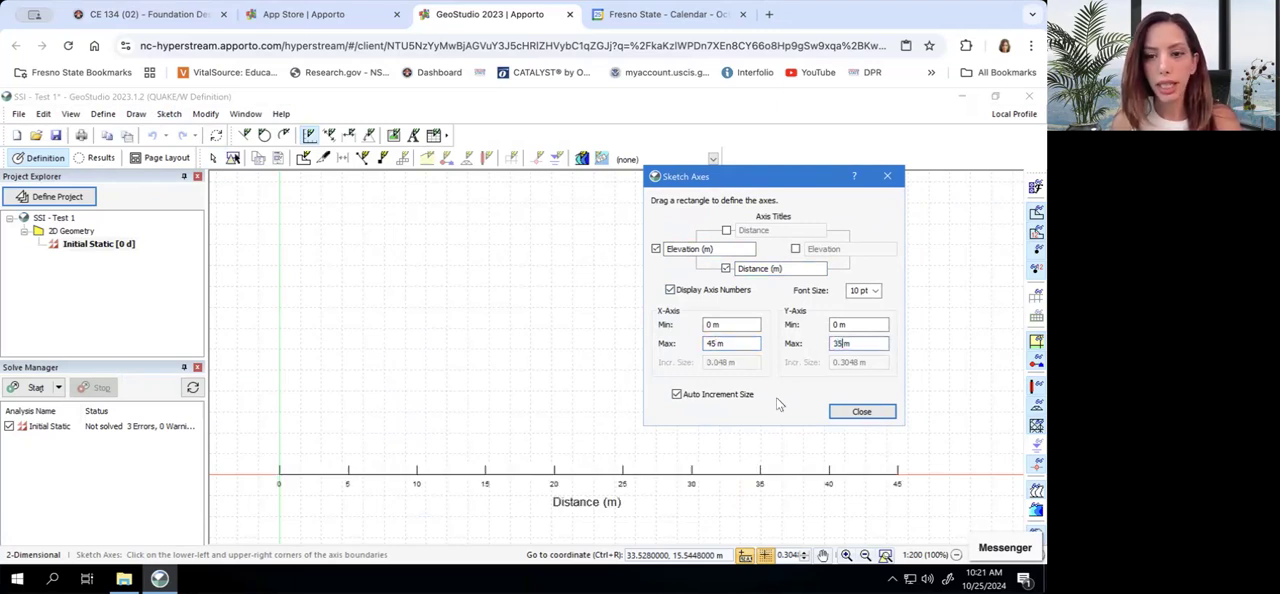
click(776, 397)
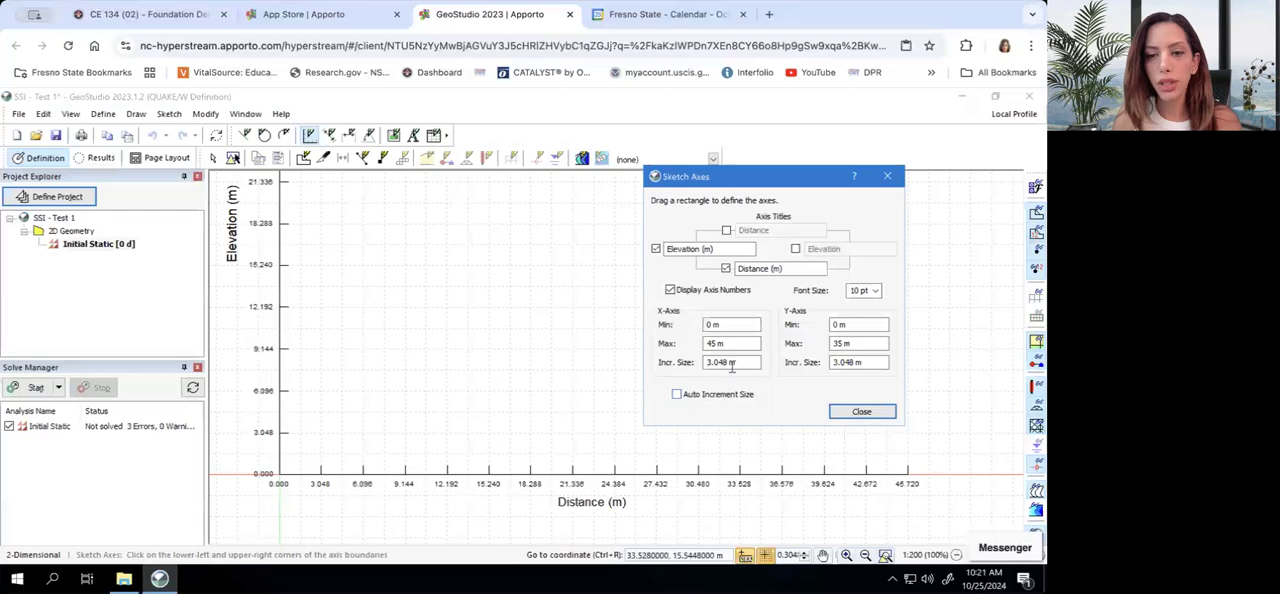
drag(730, 362, 695, 362)
text(5)
click(850, 363)
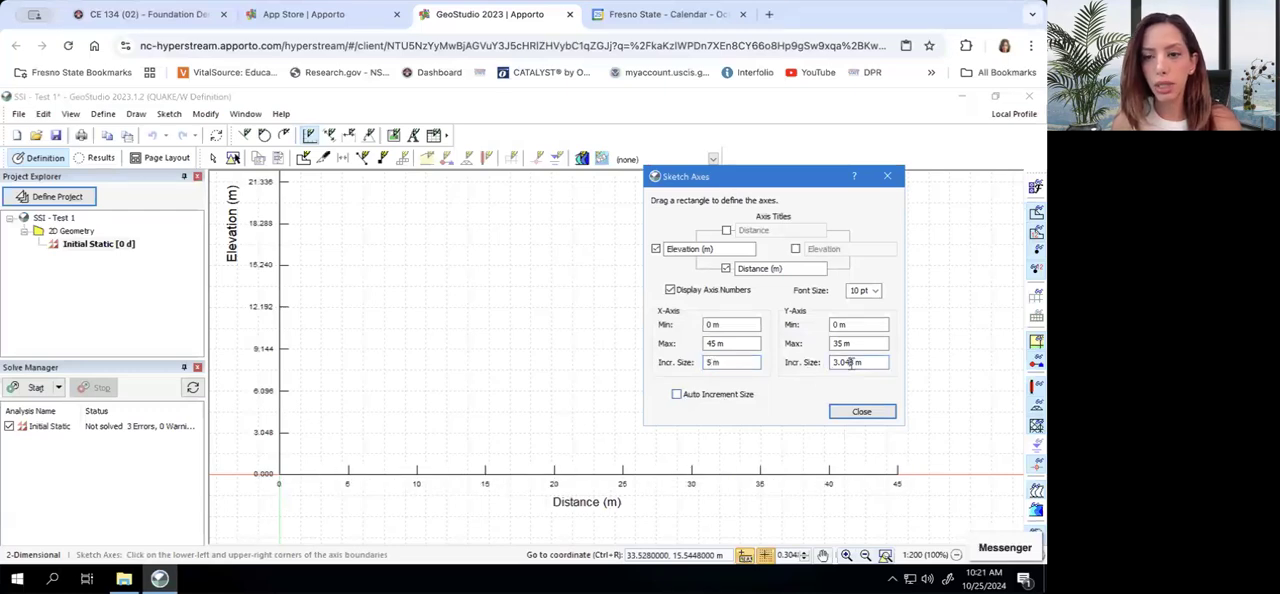
drag(850, 363, 827, 364)
text(5m)
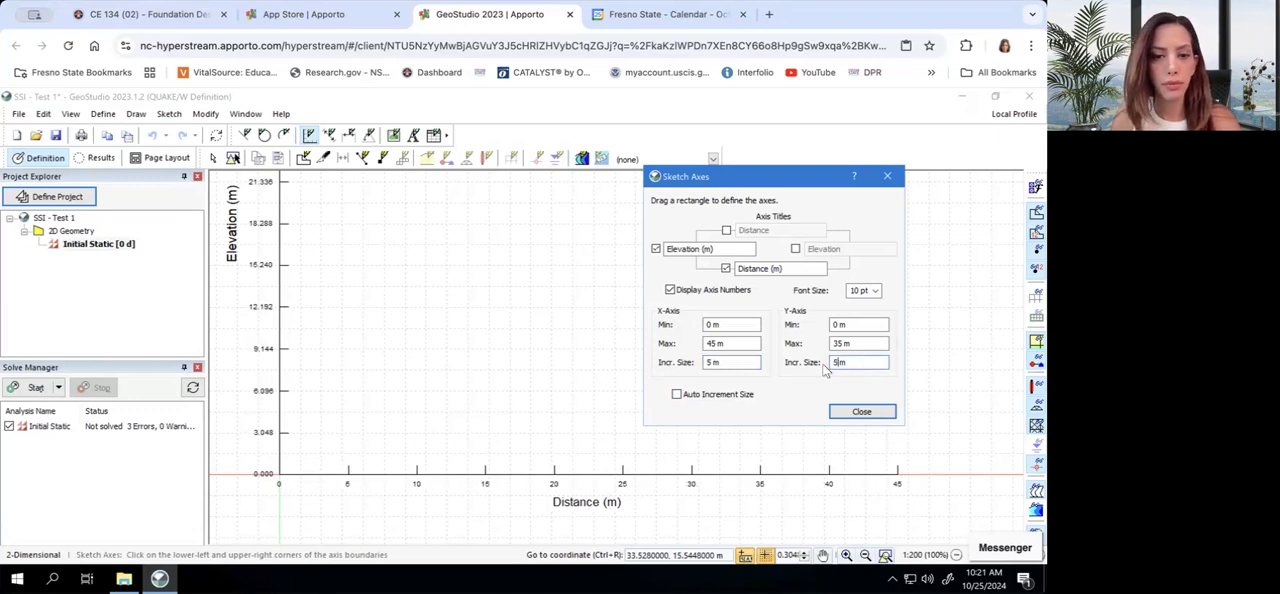
click(677, 395)
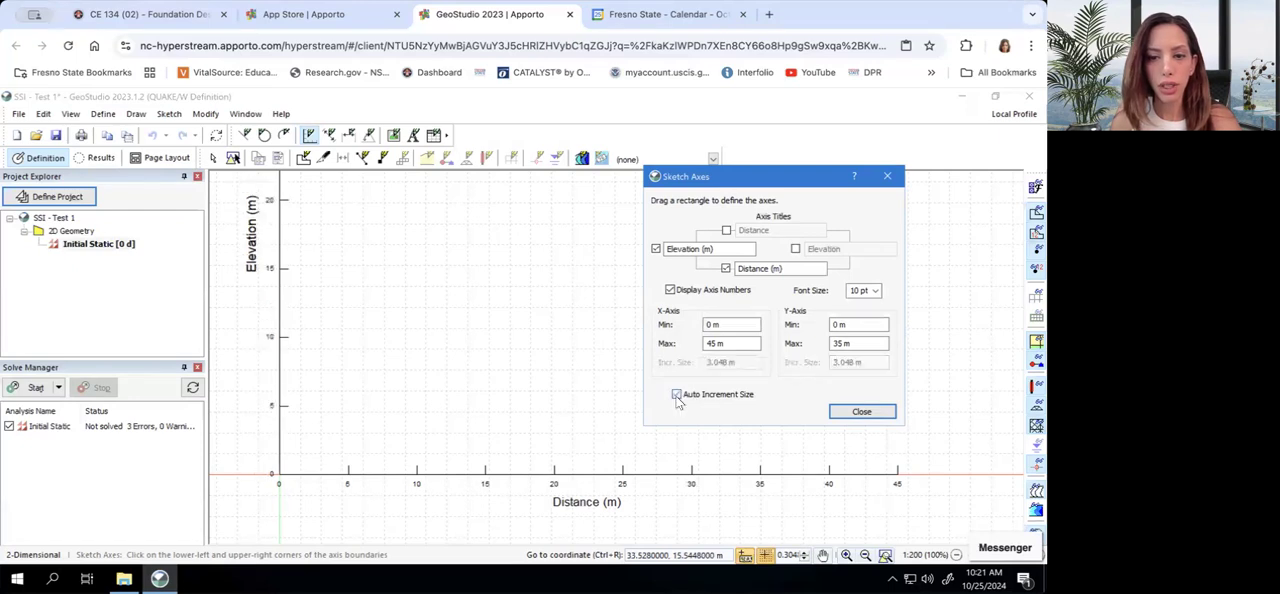
Disable automatic increment sizing, set both the X and Y axis increments to 5 m, and finish the axes
click(677, 395)
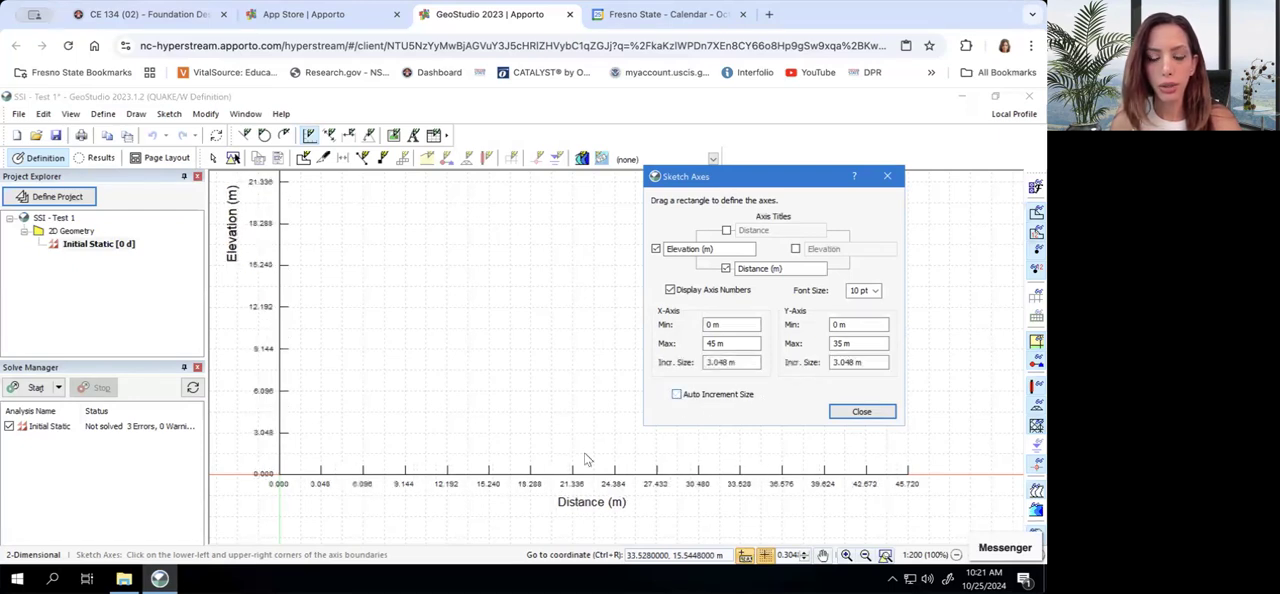
double_click(722, 362)
text(5)
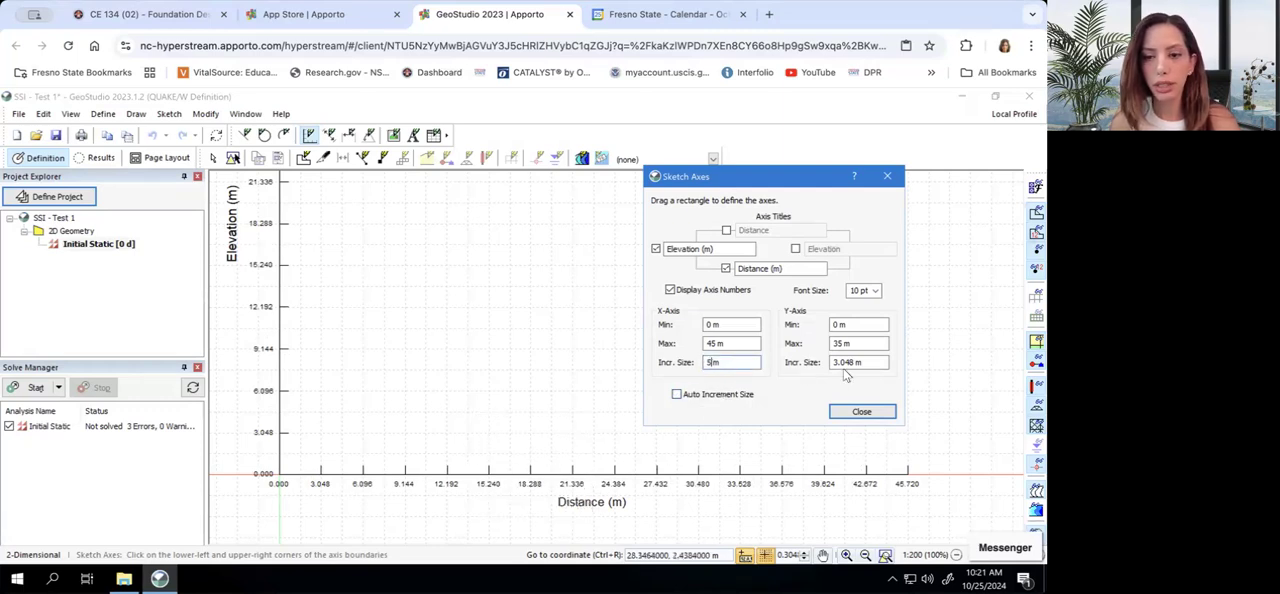
click(857, 364)
double_click(845, 362)
text(5)
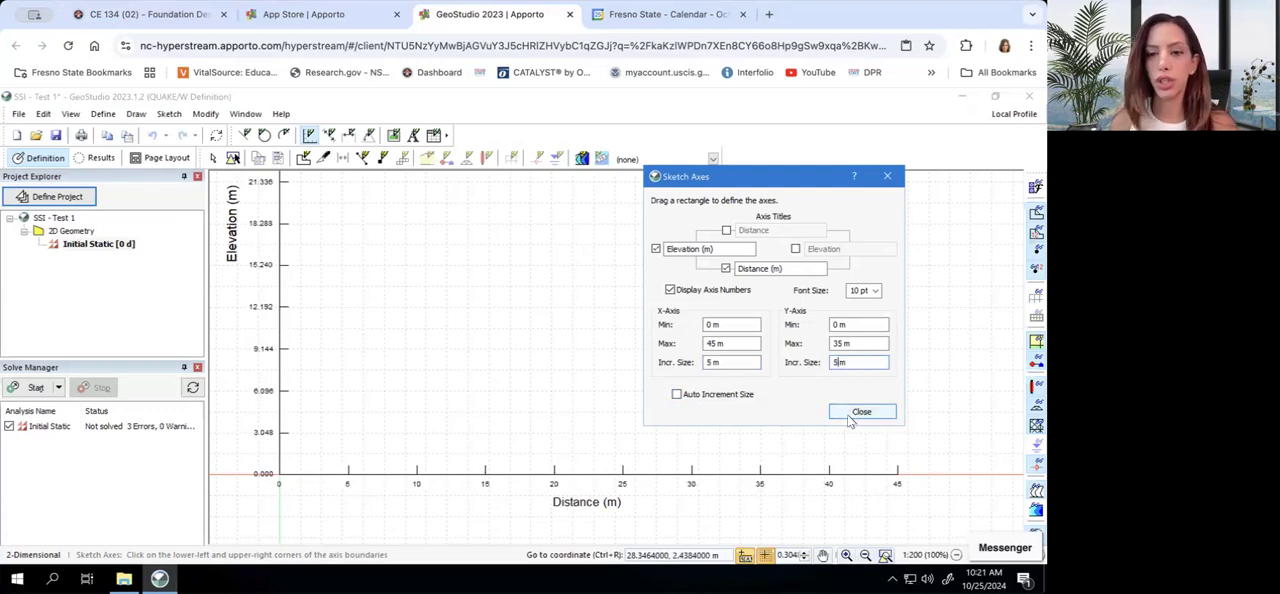
click(849, 421)
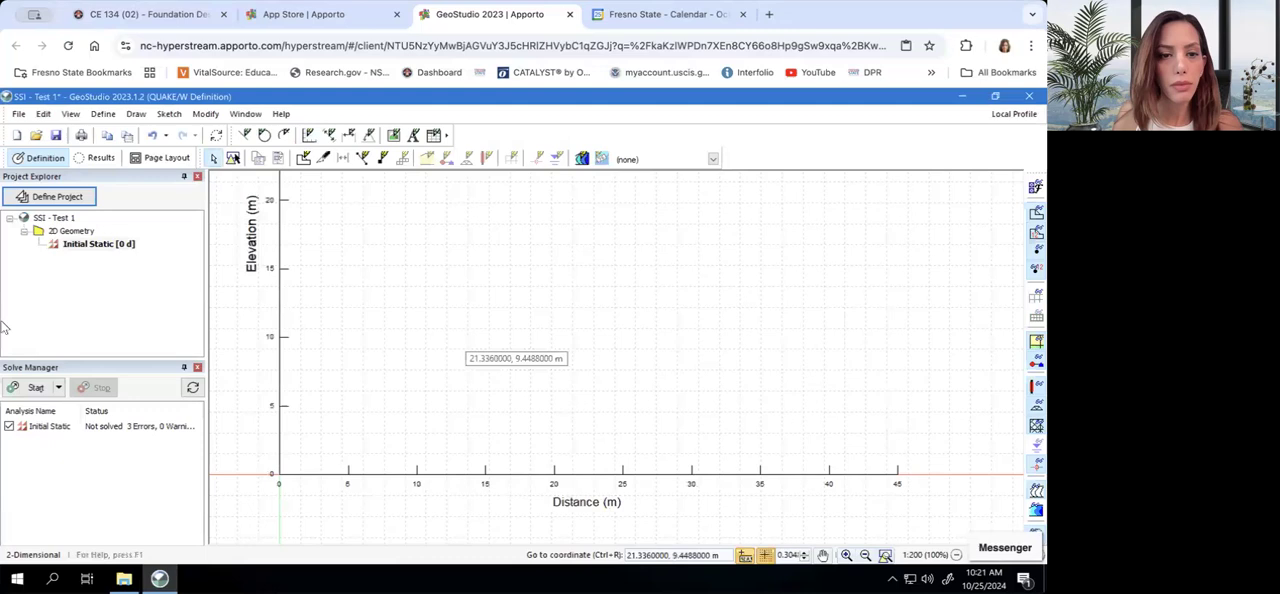
Save the project
click(56, 135)
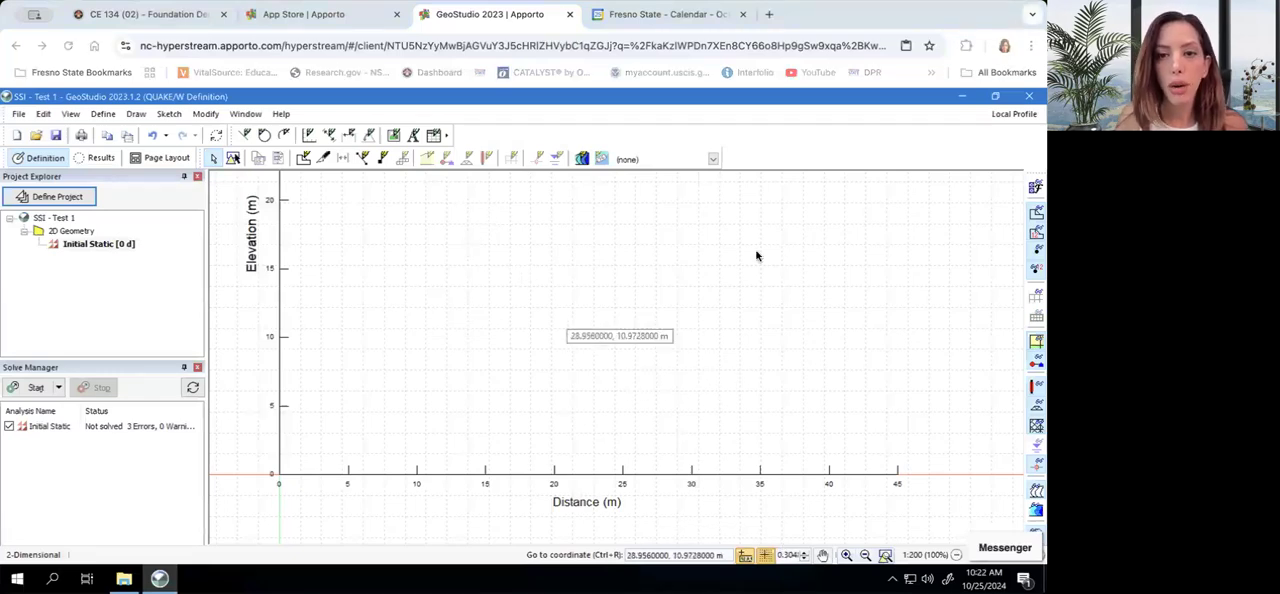
click(136, 114)
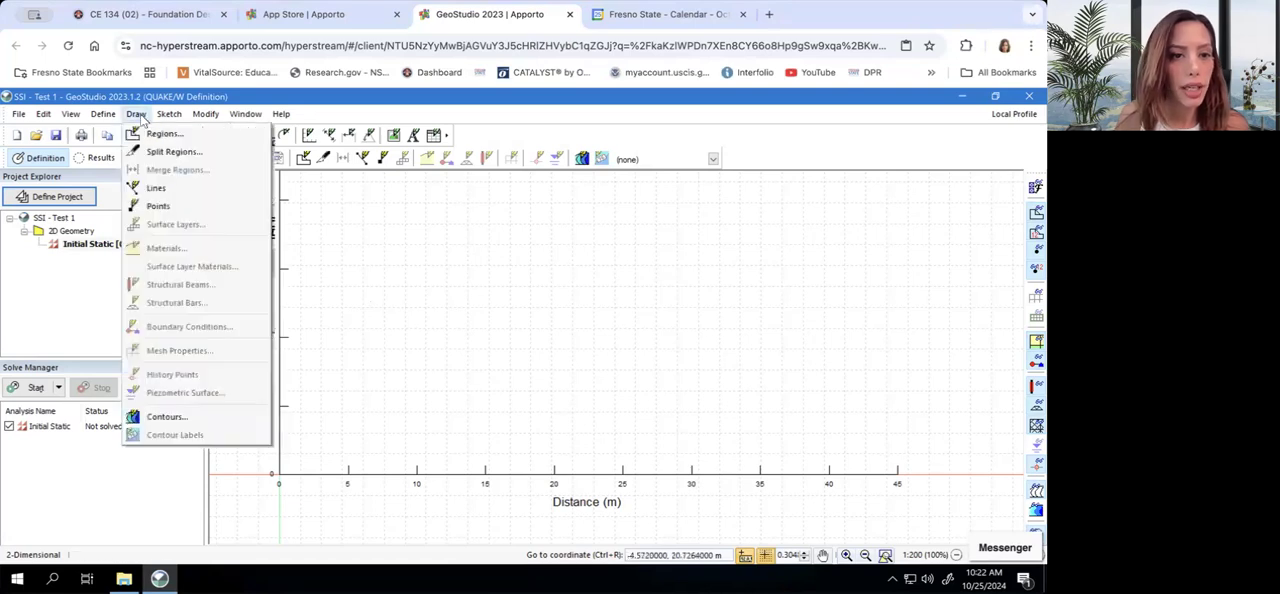
click(158, 206)
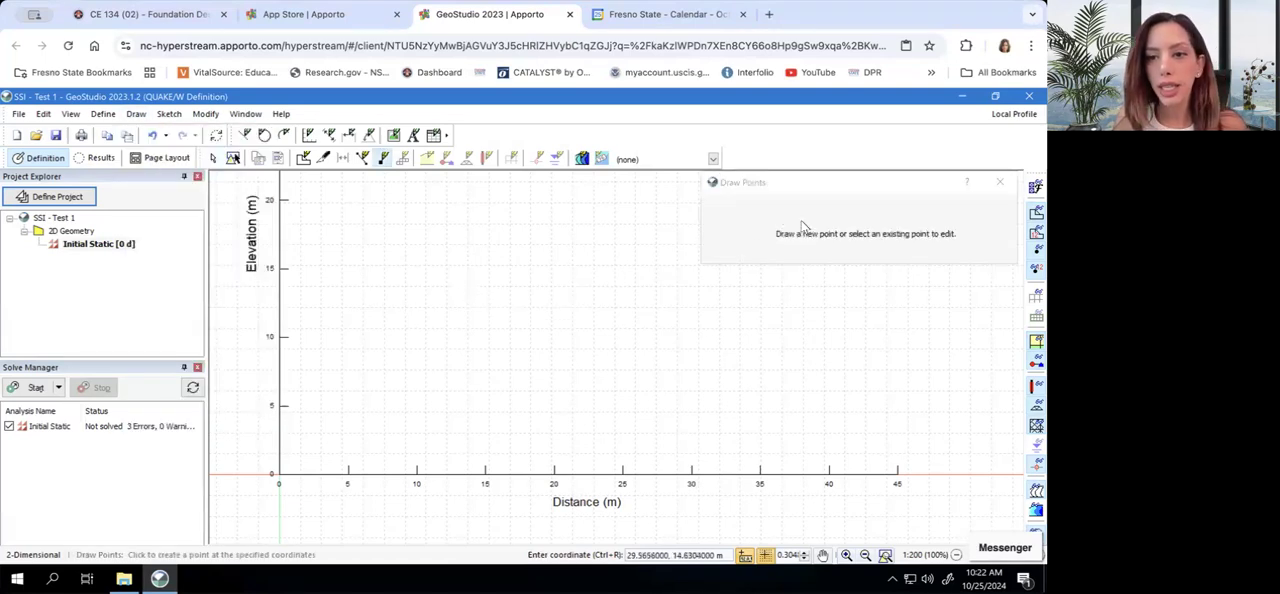
click(1000, 185)
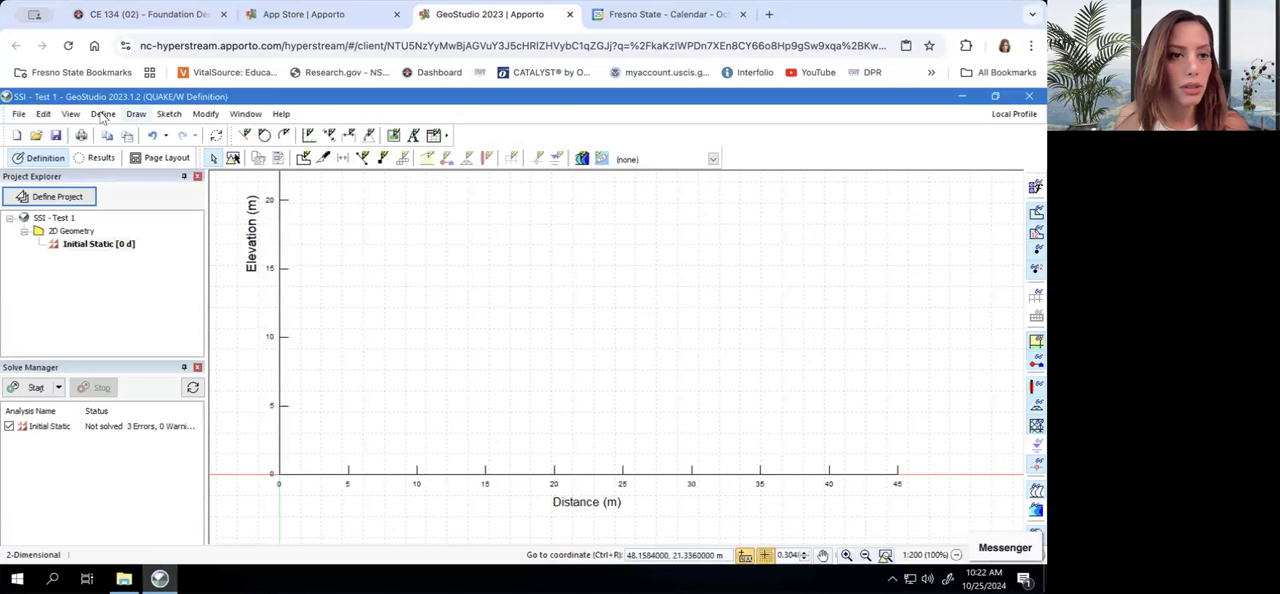
Define the model's geometry points by pasting the copied coordinate list into the point table, and close the point definitions
click(103, 114)
click(122, 212)
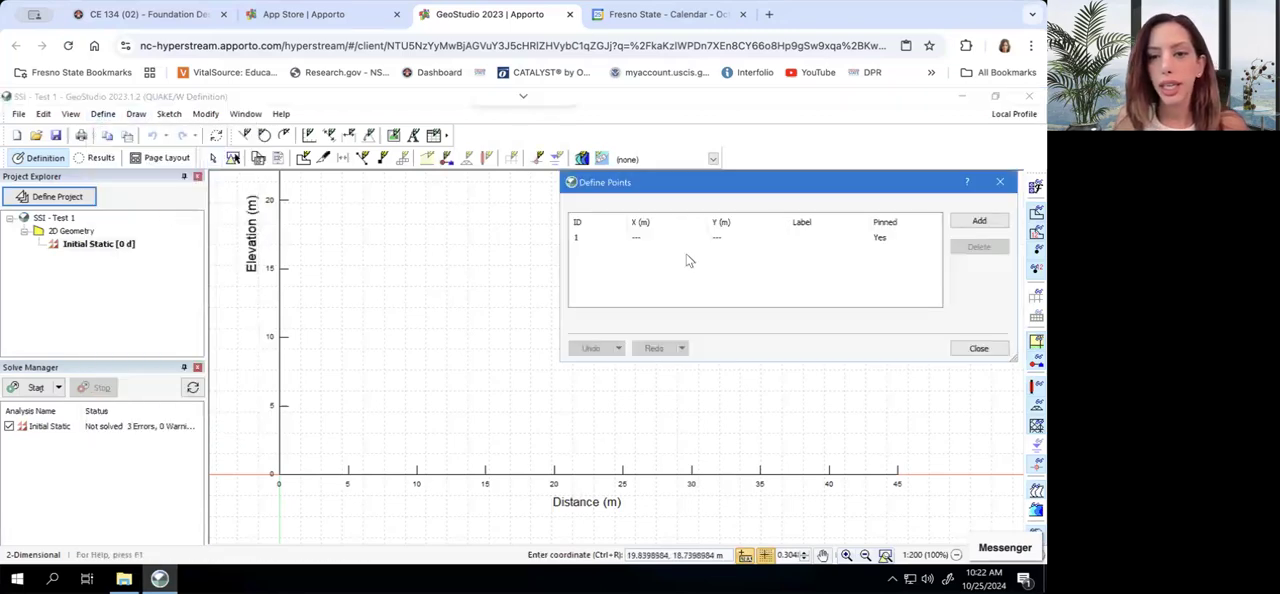
right_click(586, 256)
click(600, 344)
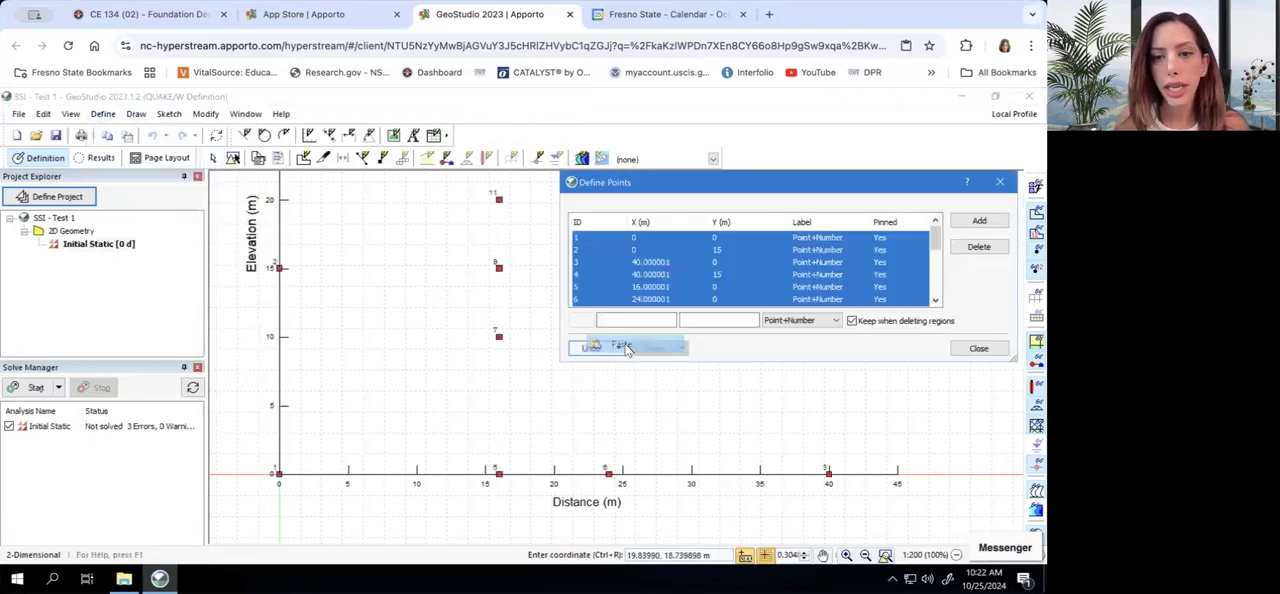
click(979, 348)
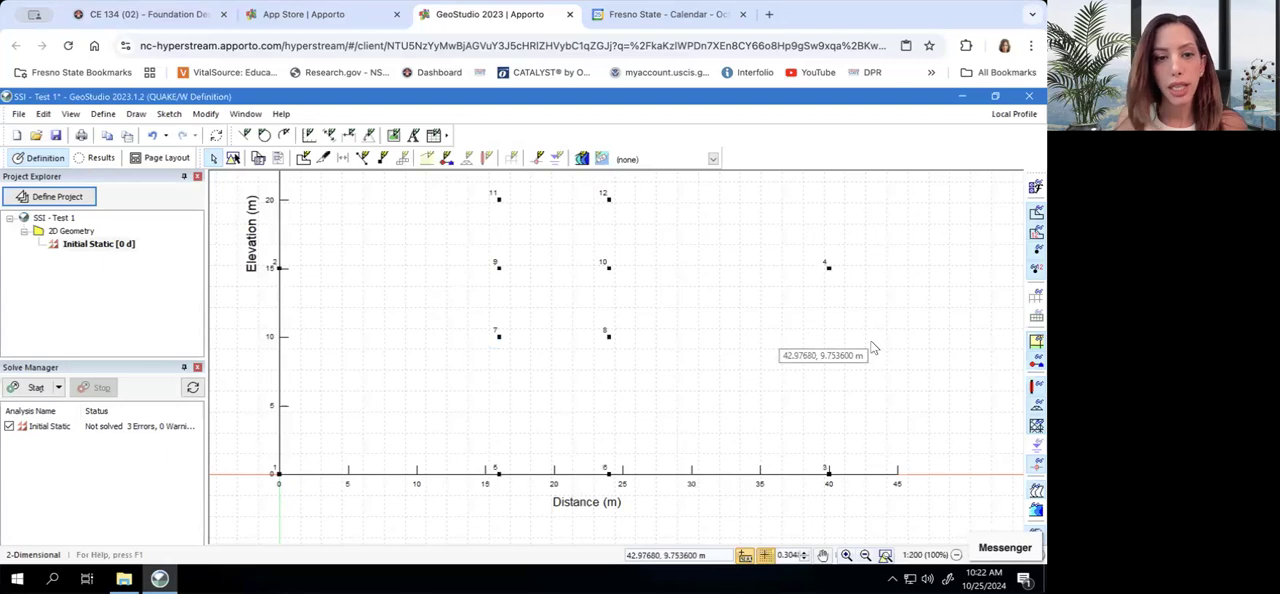
Draw a vertical 15 m line from point 1 at the origin to point 2, and end the line drawing
click(137, 114)
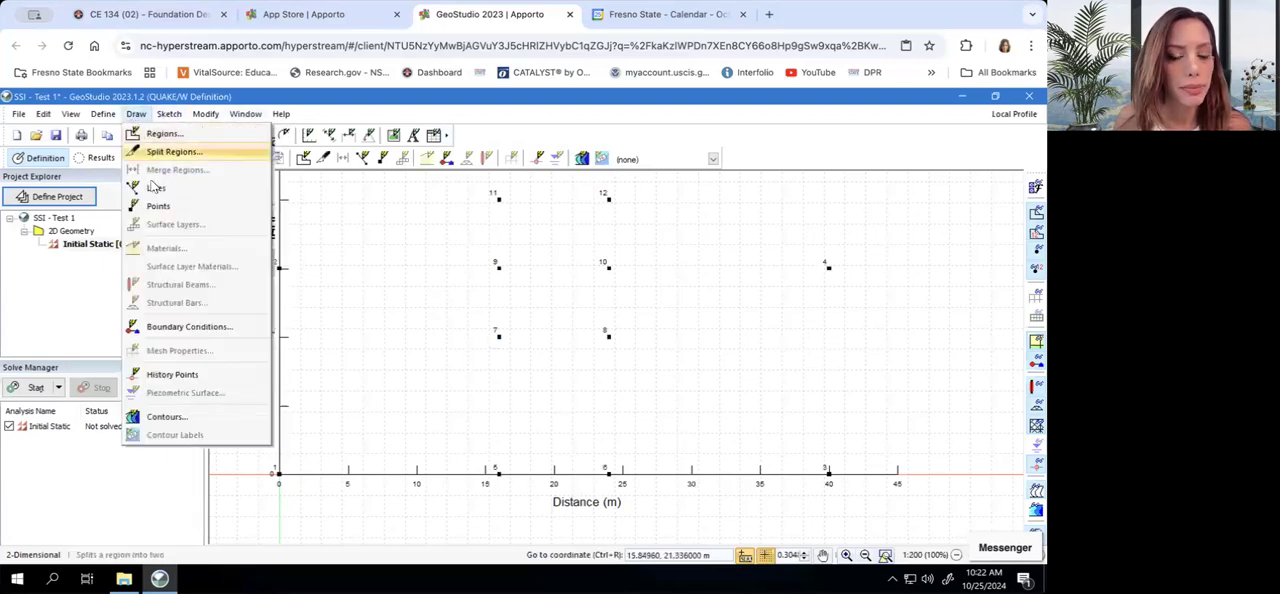
click(157, 187)
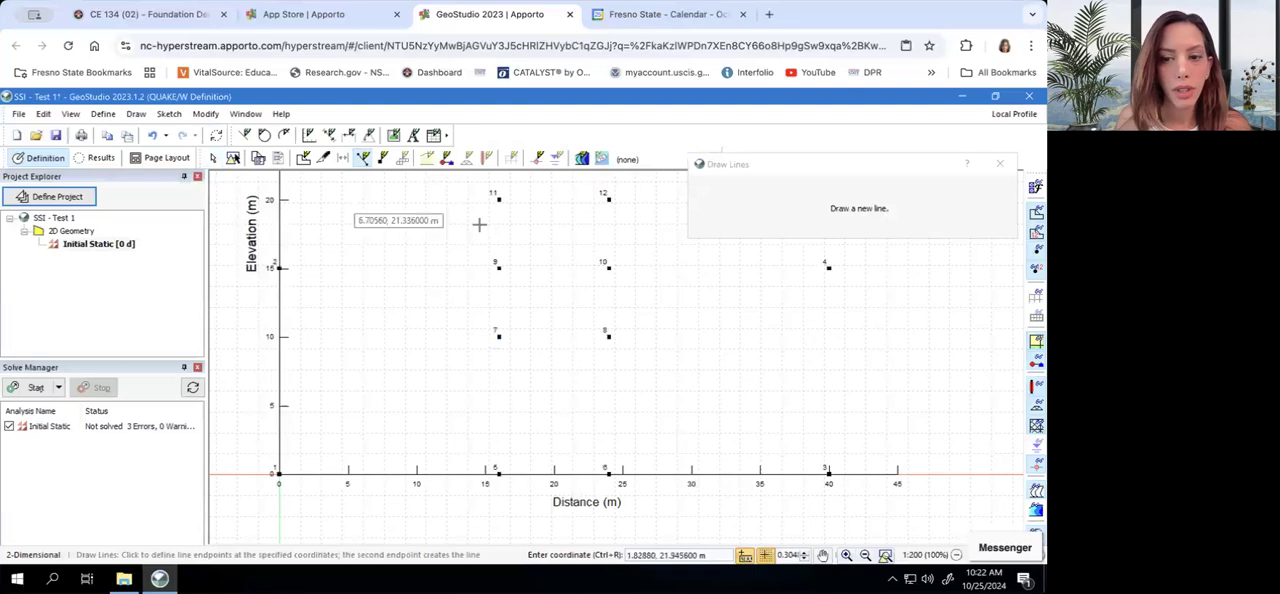
click(279, 476)
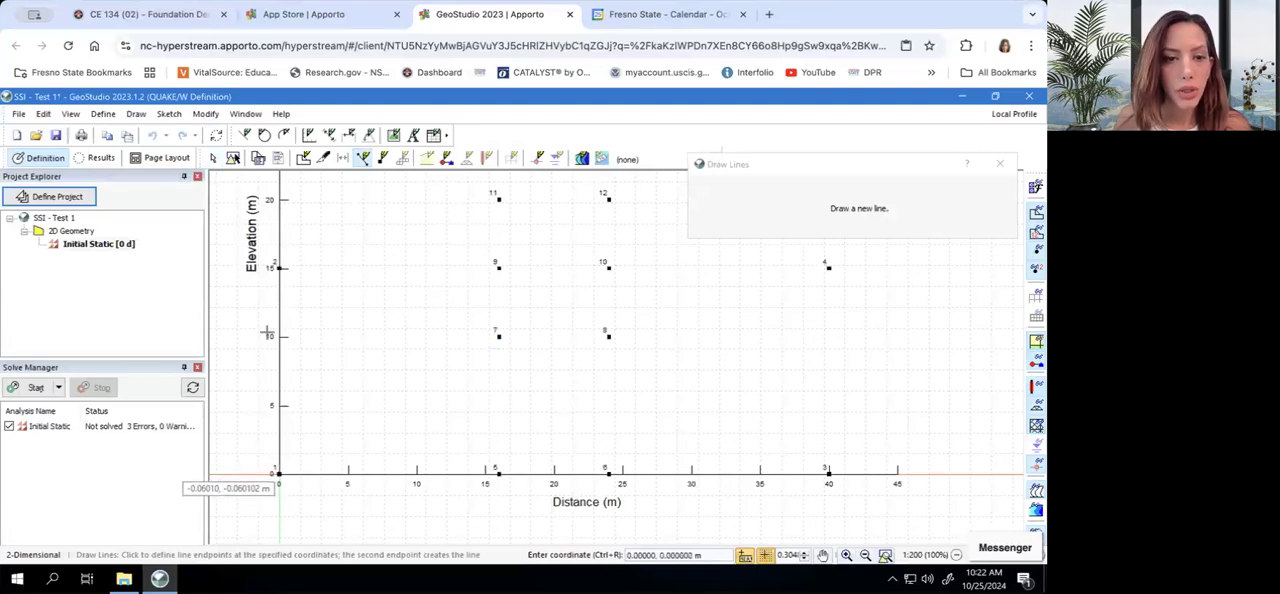
click(279, 268)
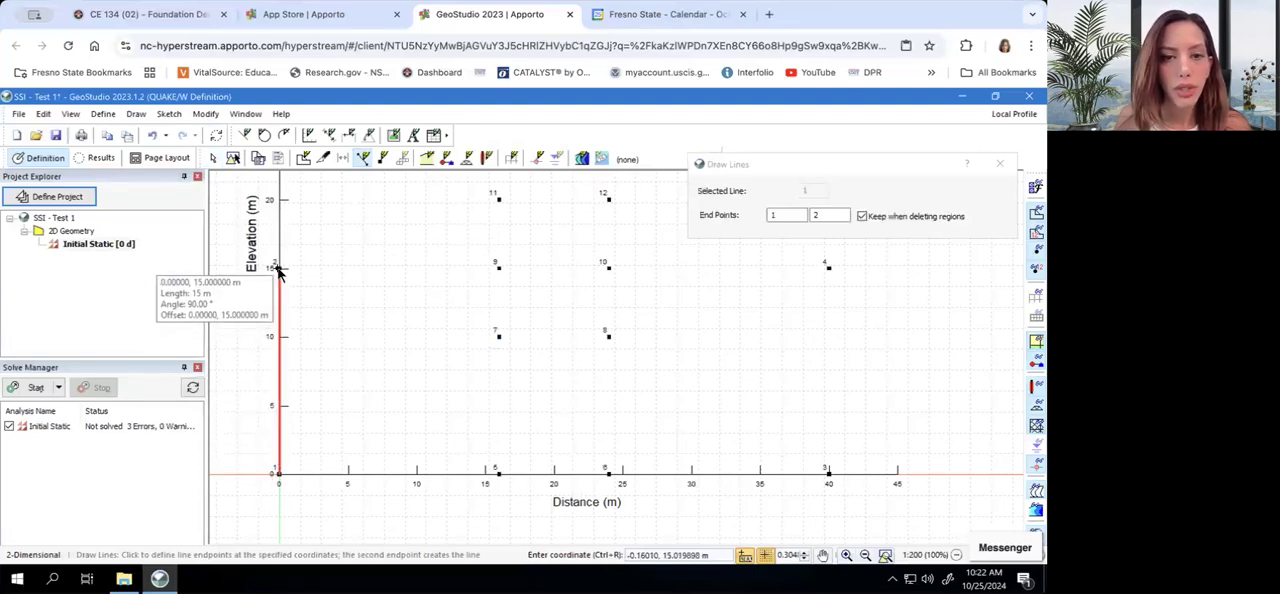
right_click(498, 270)
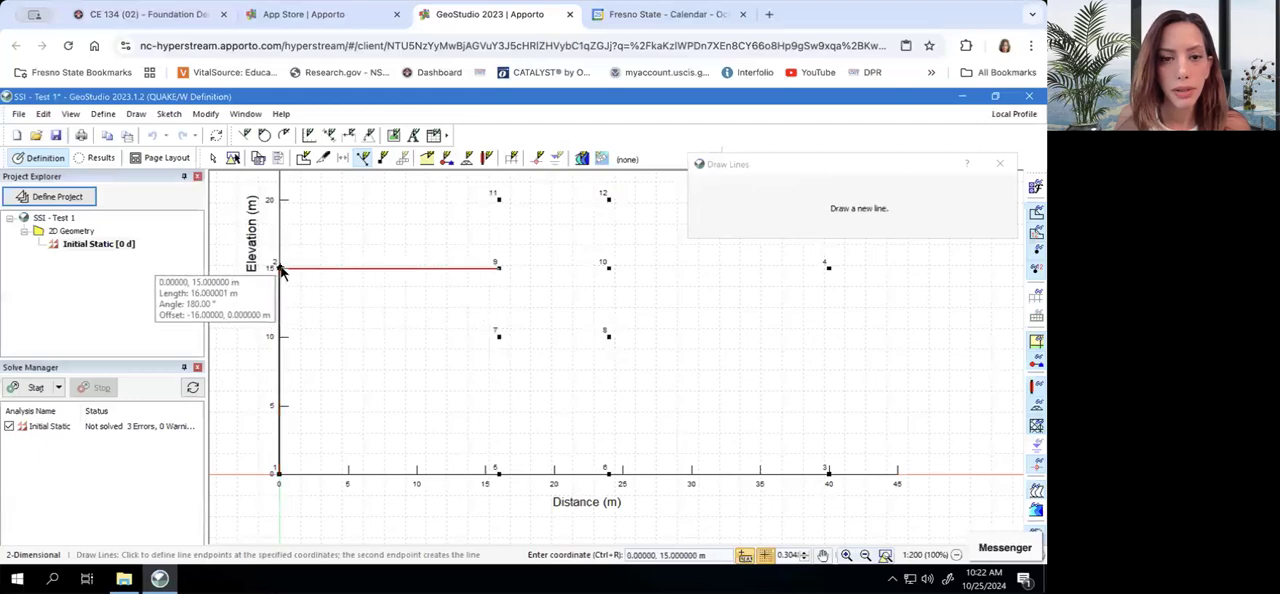
key(Escape)
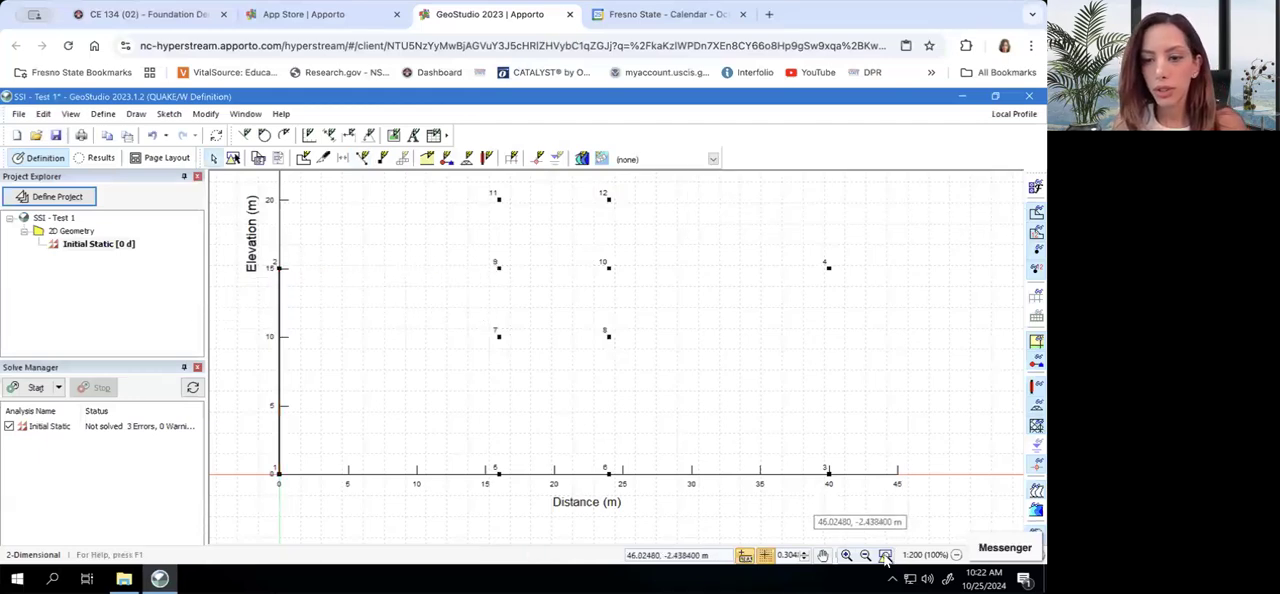
Draw connected lines from point 2 through points 9, 11 and 13 up to point 15
click(885, 555)
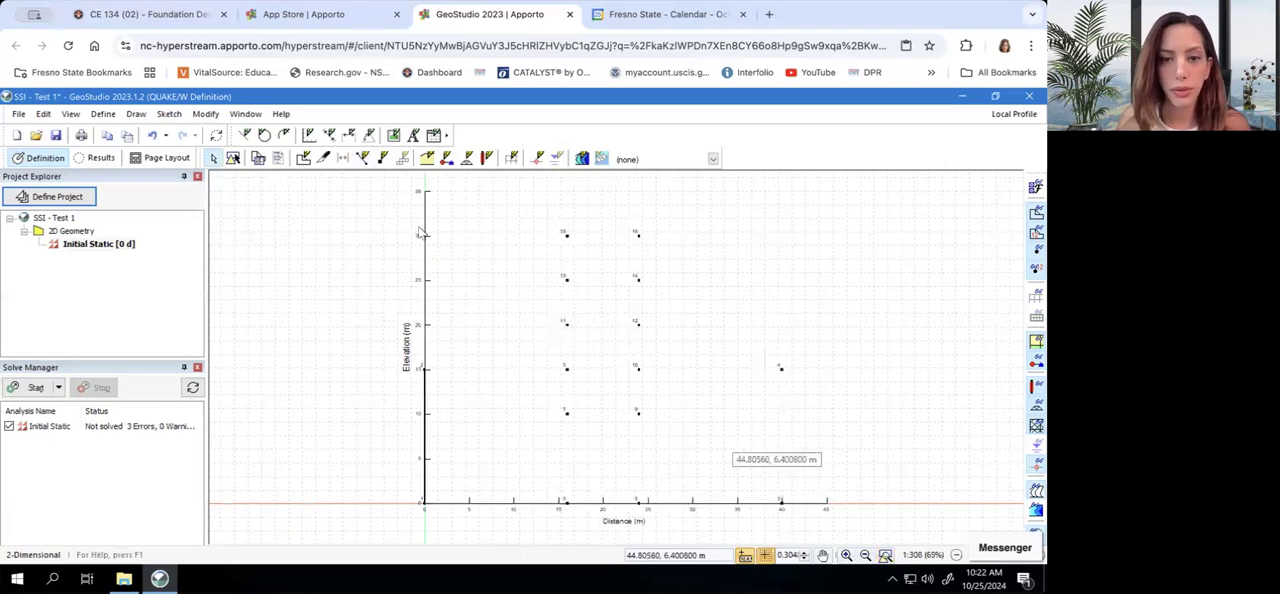
click(135, 115)
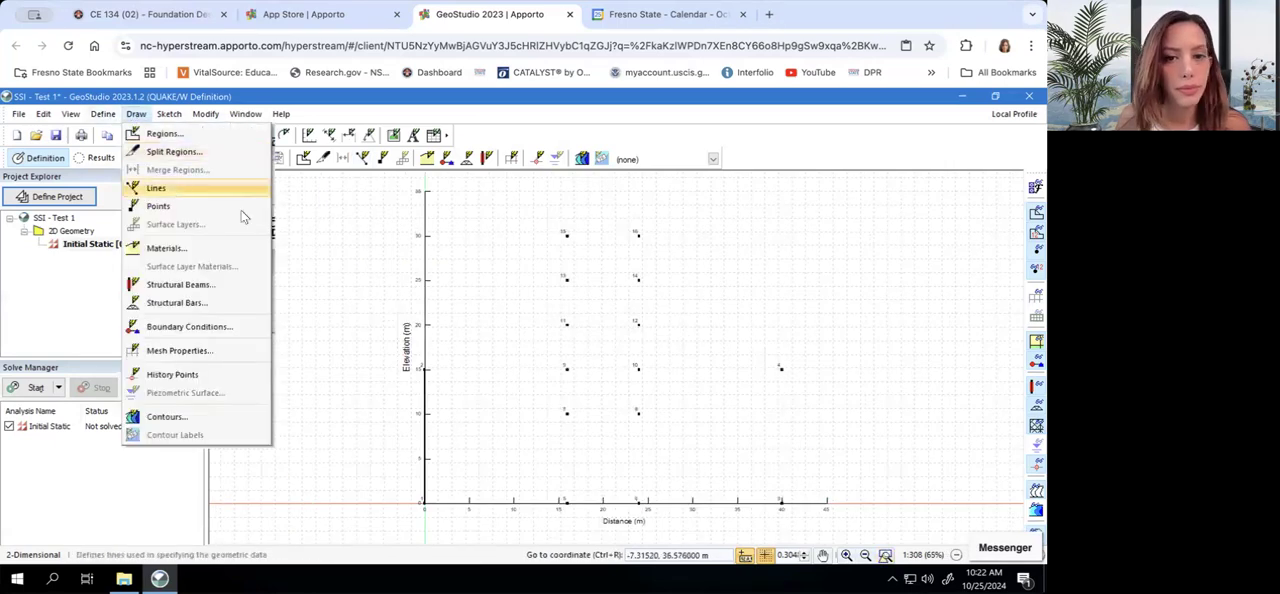
click(165, 187)
click(424, 370)
click(566, 370)
click(566, 324)
click(567, 284)
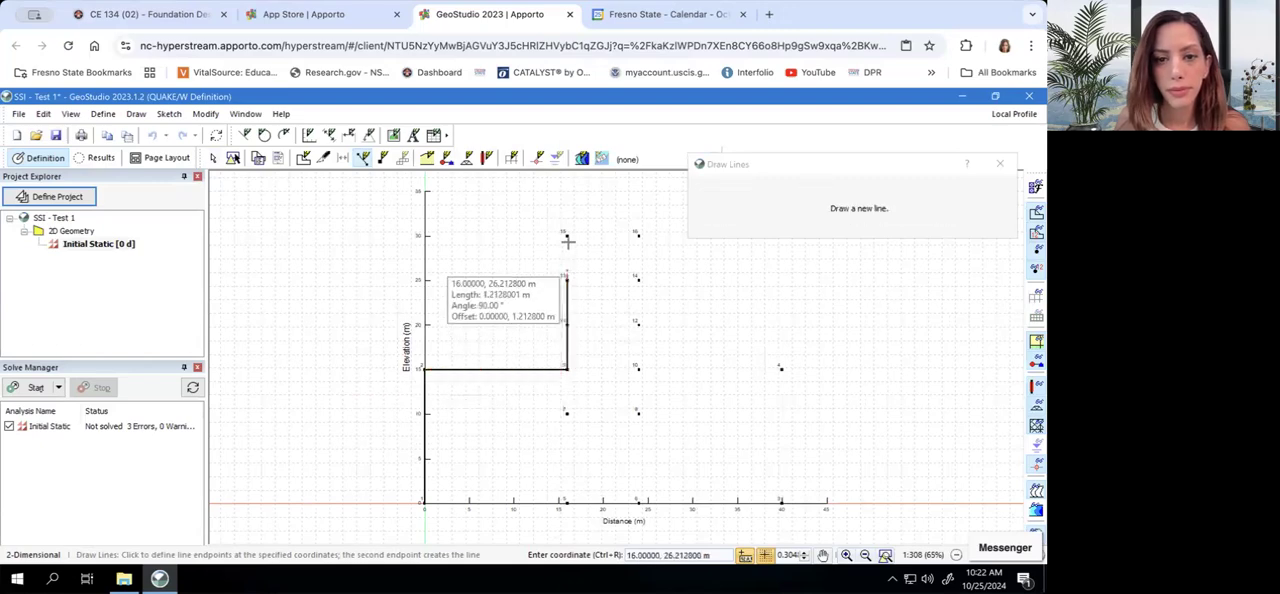
click(566, 236)
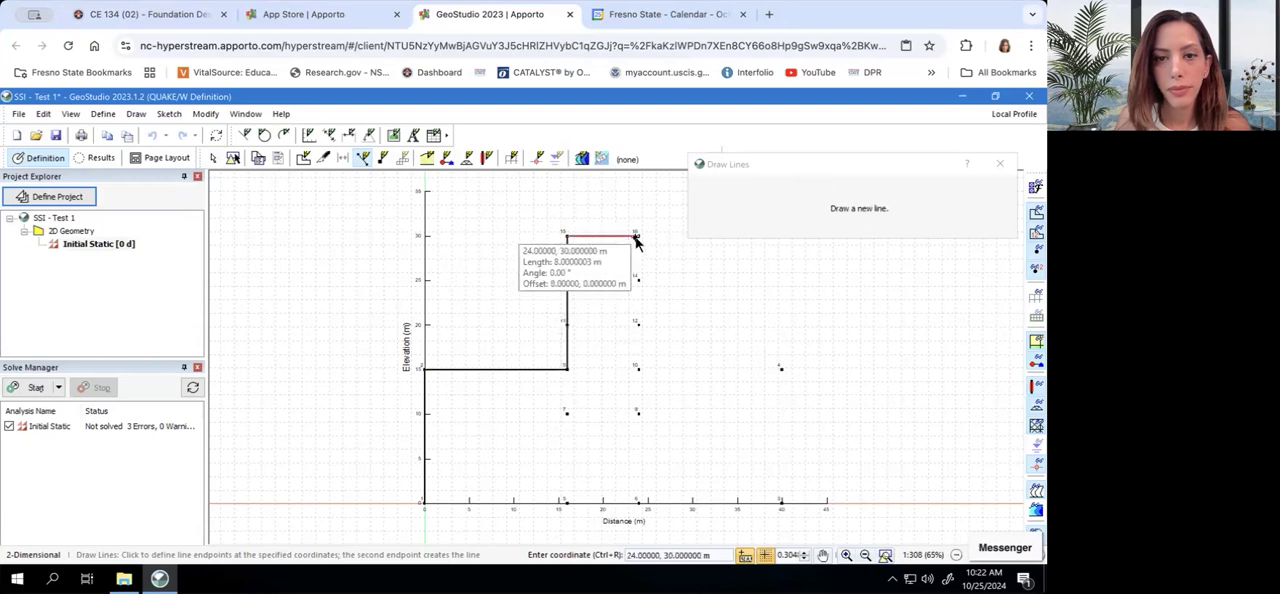
Continue the outline from point 15 through points 16, 14, 12 and 10 to point 4, and end the line drawing
click(637, 237)
click(637, 283)
click(638, 328)
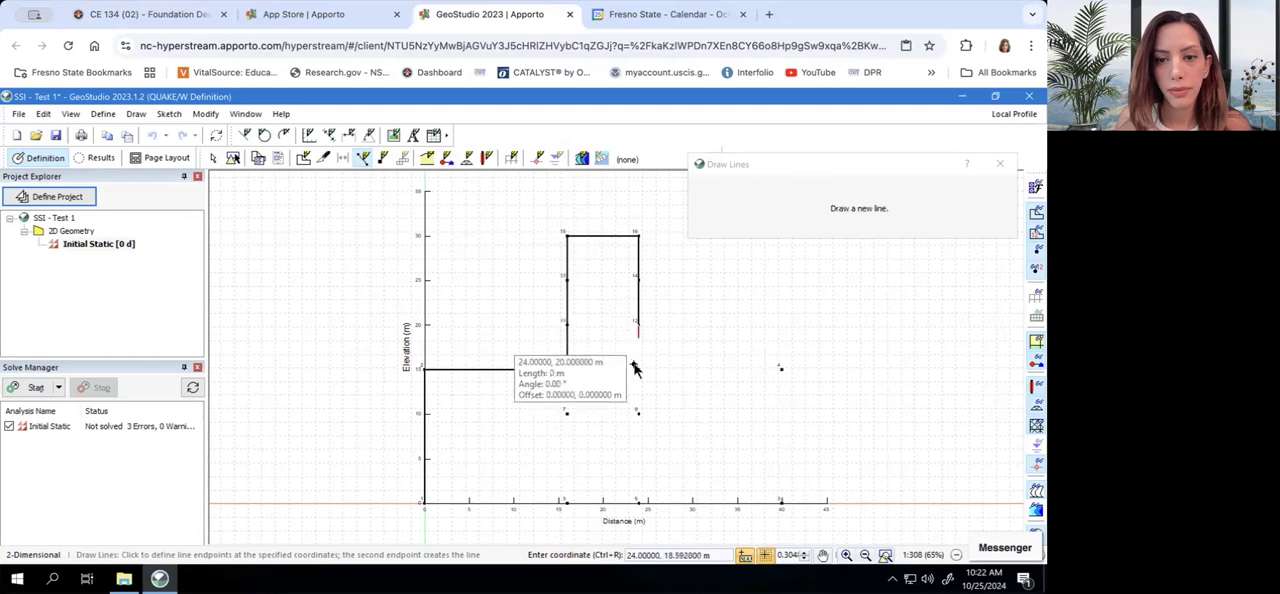
click(638, 369)
click(782, 369)
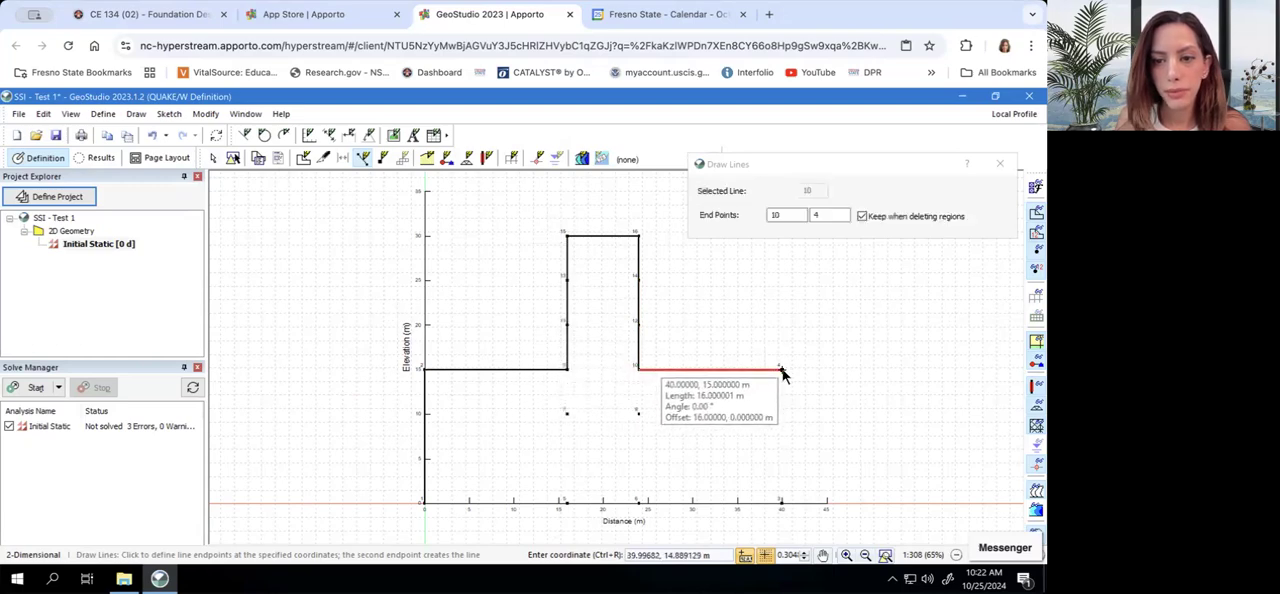
click(778, 503)
key(Escape)
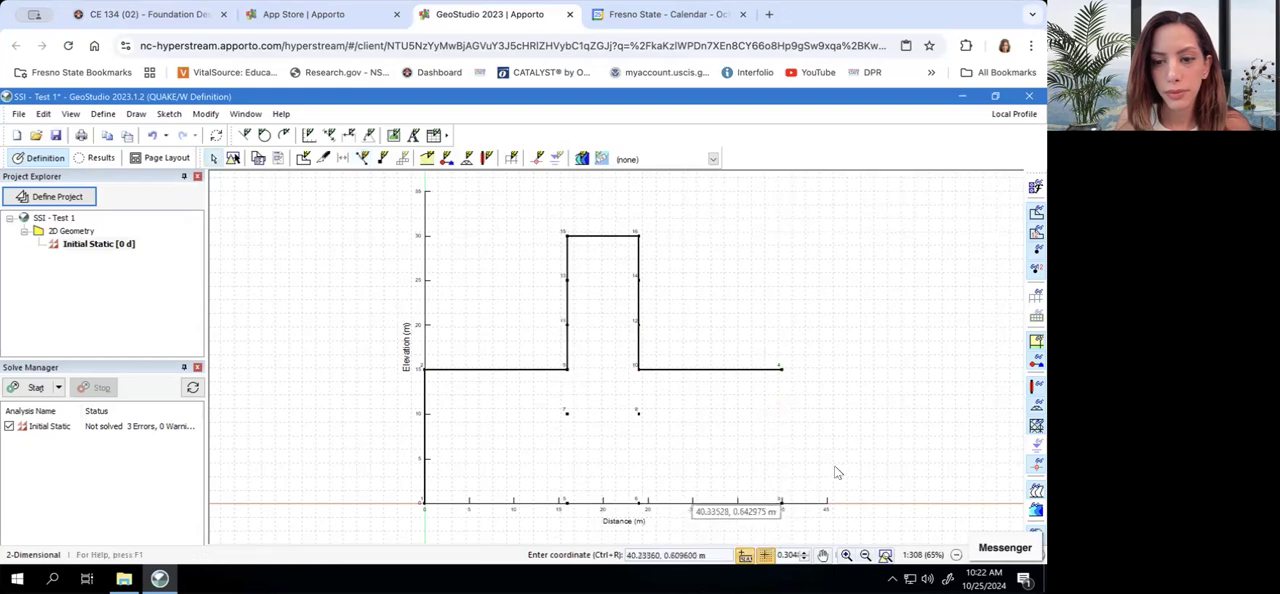
Close the soil outline with lines from point 4 down to point 3, then through points 6 and 5 back to point 1
click(136, 113)
click(170, 190)
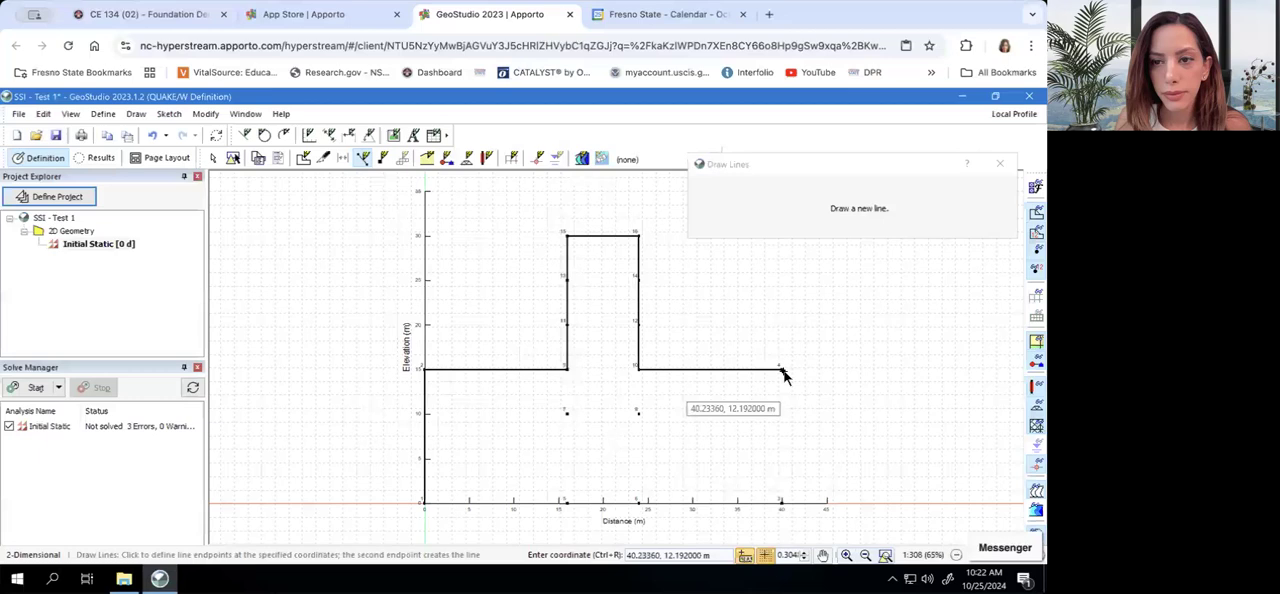
click(783, 371)
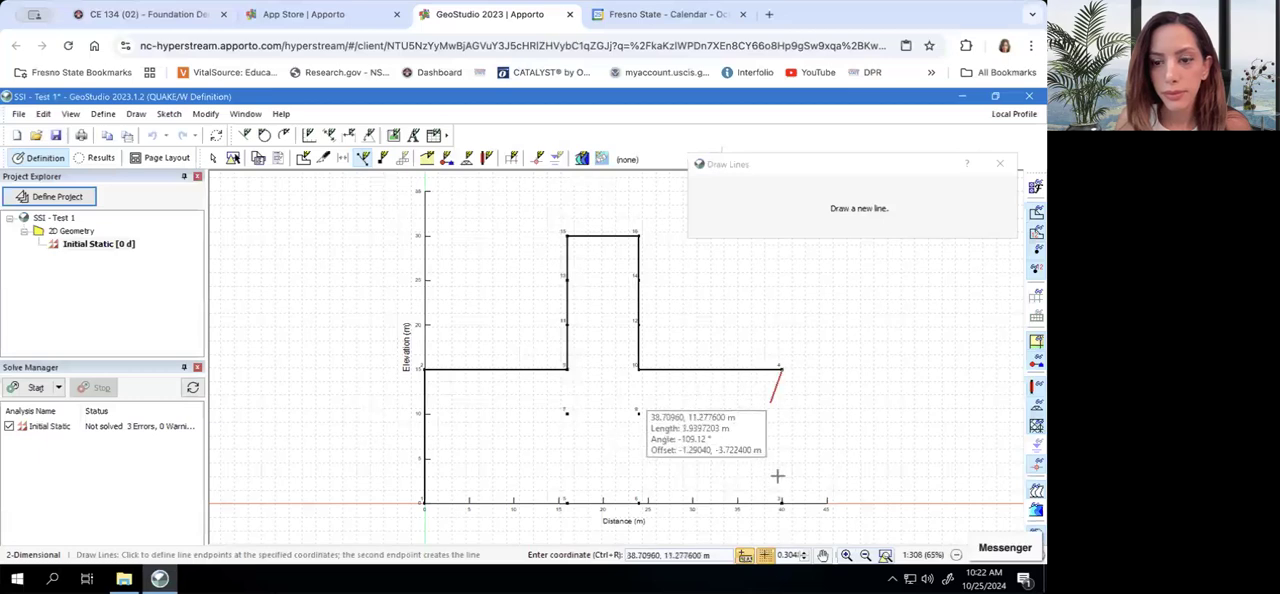
click(740, 516)
click(783, 506)
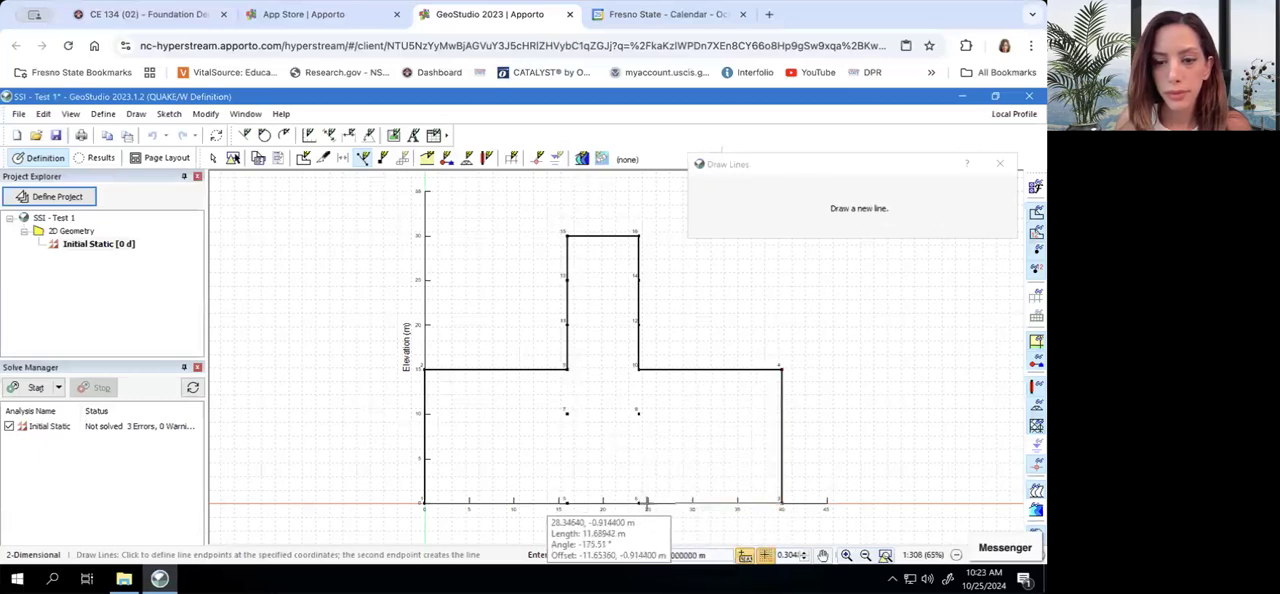
click(641, 505)
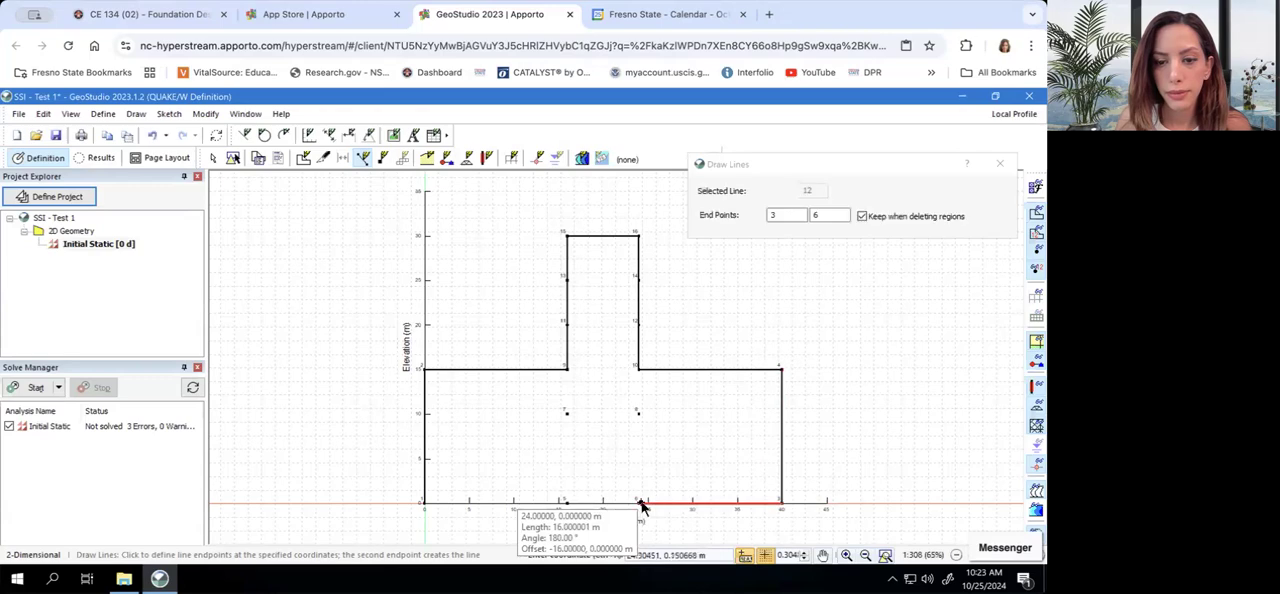
click(565, 505)
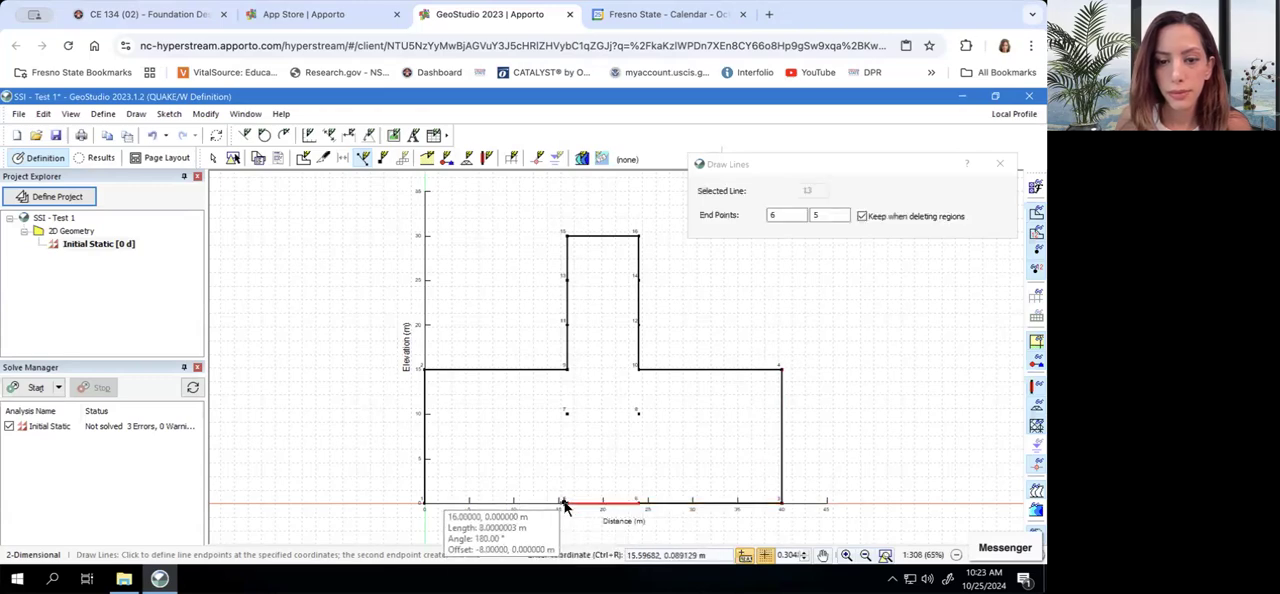
click(421, 504)
right_click(421, 504)
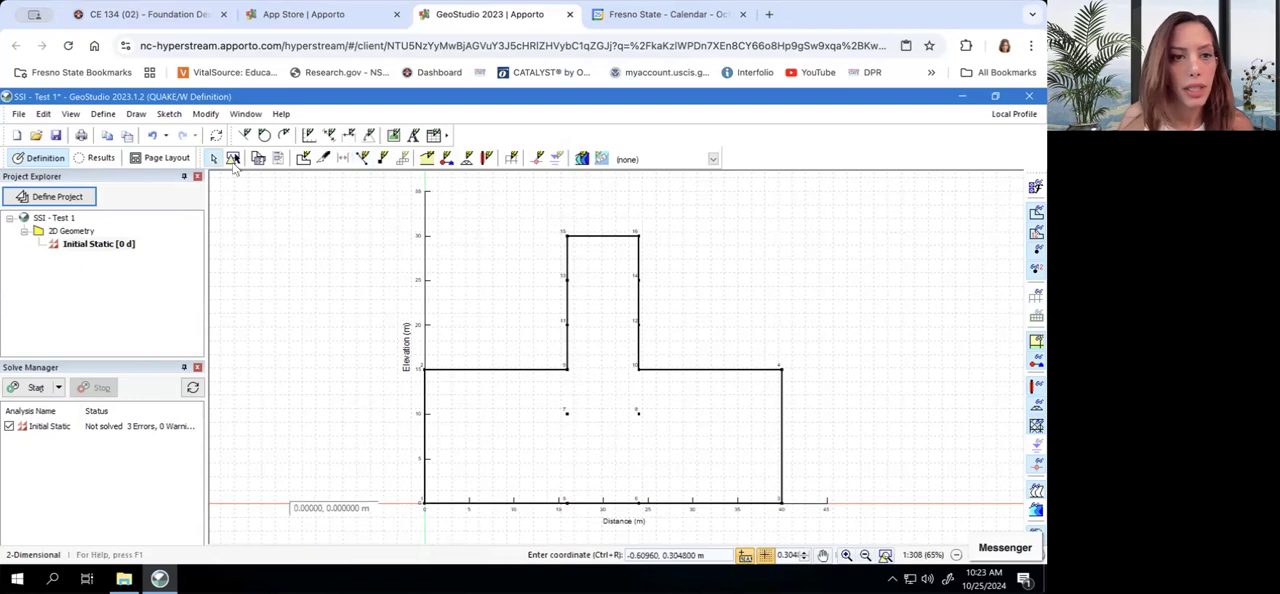
Draw zigzag bracing lines from point 15 through 14 and 11 to 10, continue down through point 8 to 6, and end the line drawing
click(136, 113)
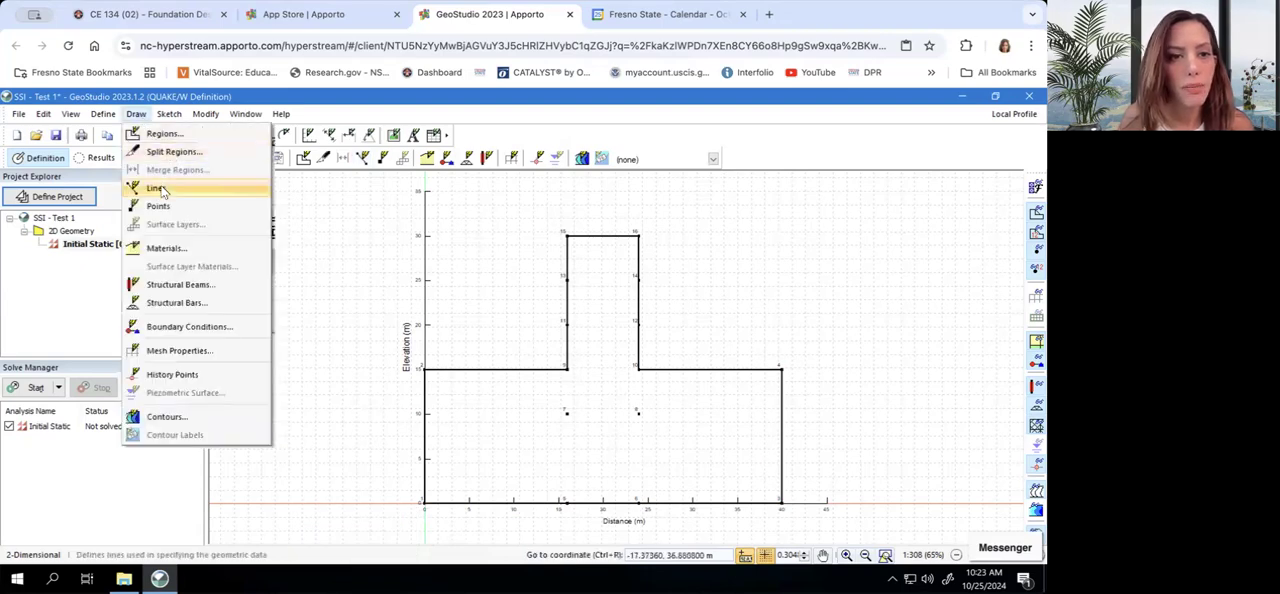
click(165, 189)
click(568, 237)
click(638, 277)
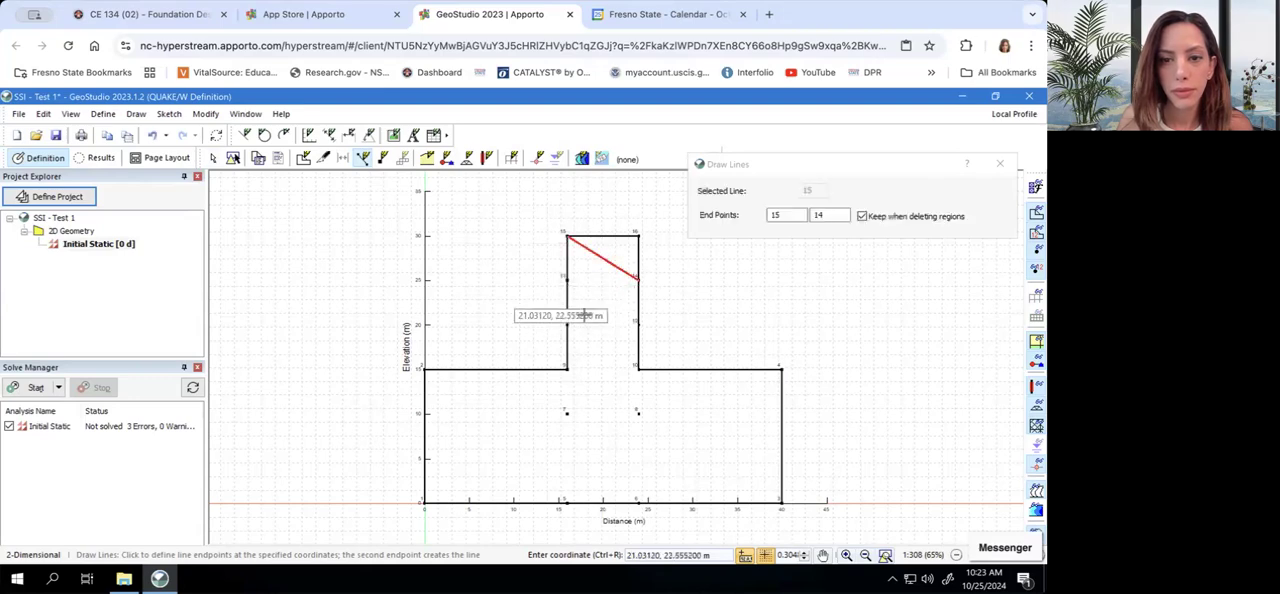
click(567, 323)
click(638, 368)
click(637, 412)
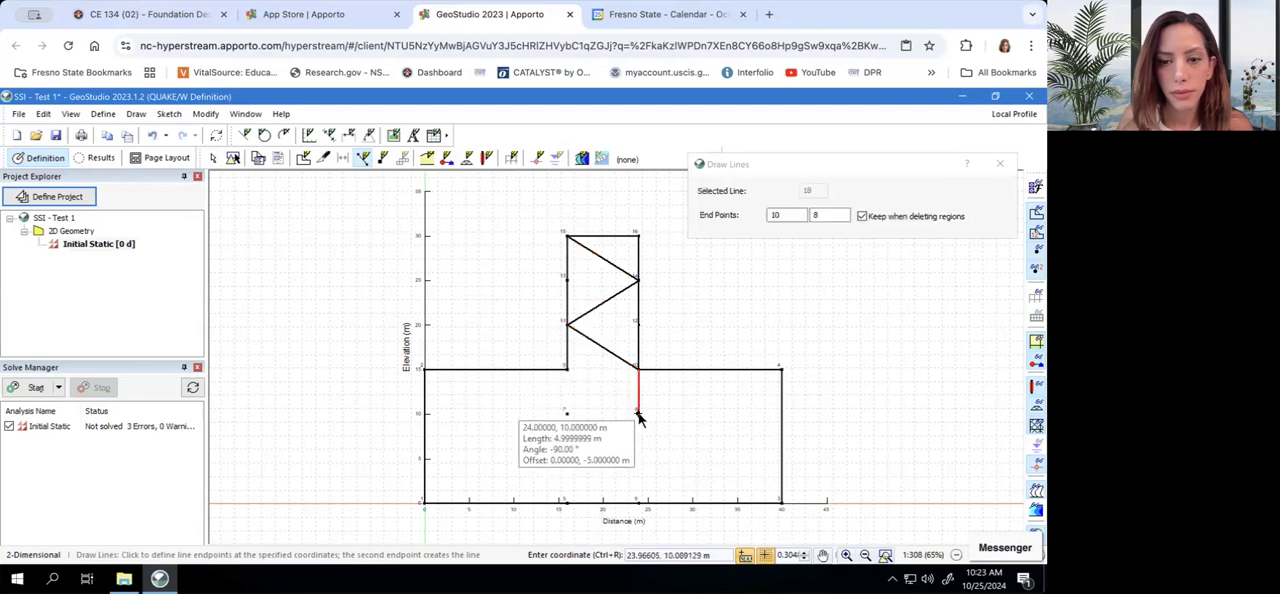
click(637, 502)
key(Escape)
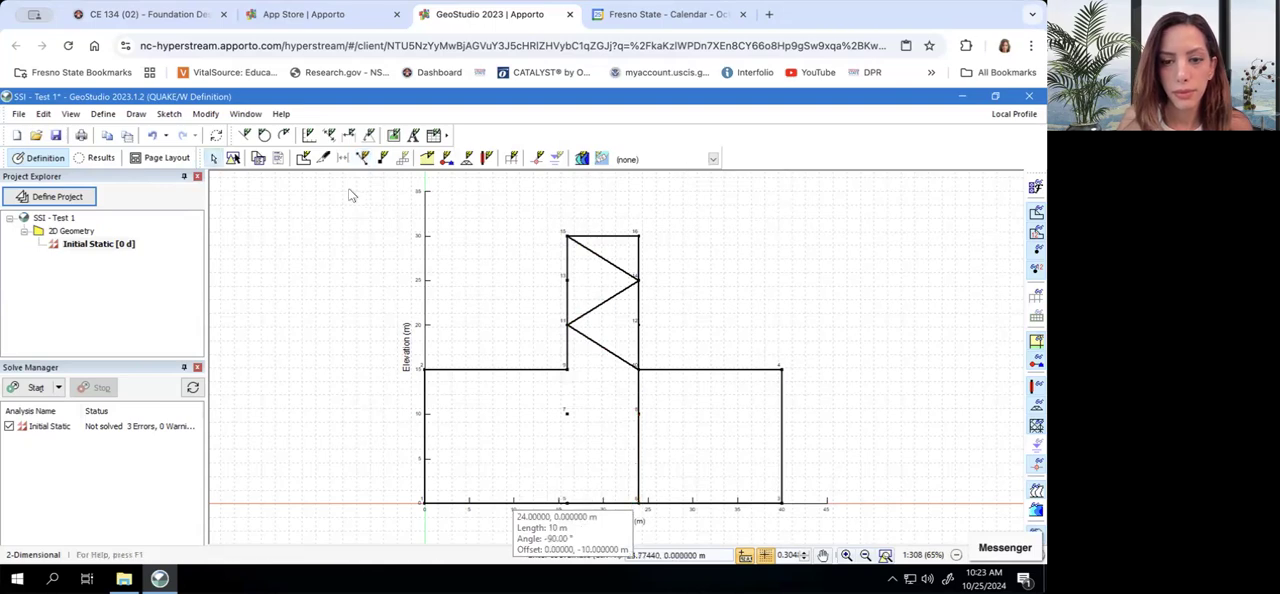
Draw the opposing zigzag bracing from point 16 through 13 and 12 to 9, continue down through 7 to 5, and end the line drawing
click(136, 113)
click(170, 191)
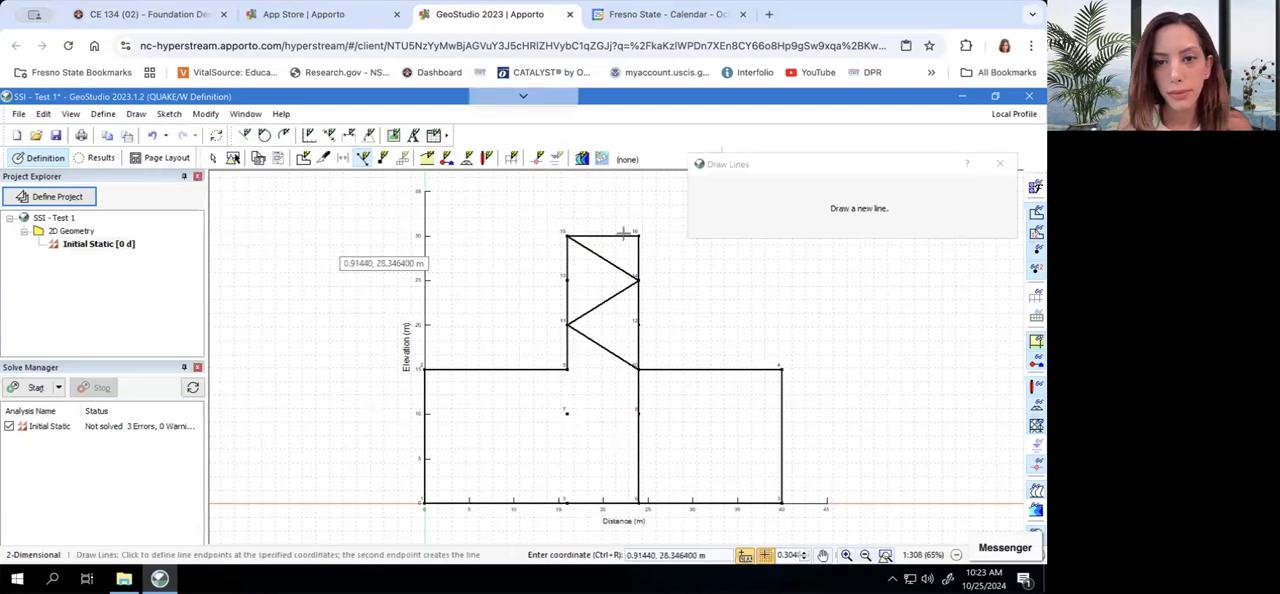
click(568, 281)
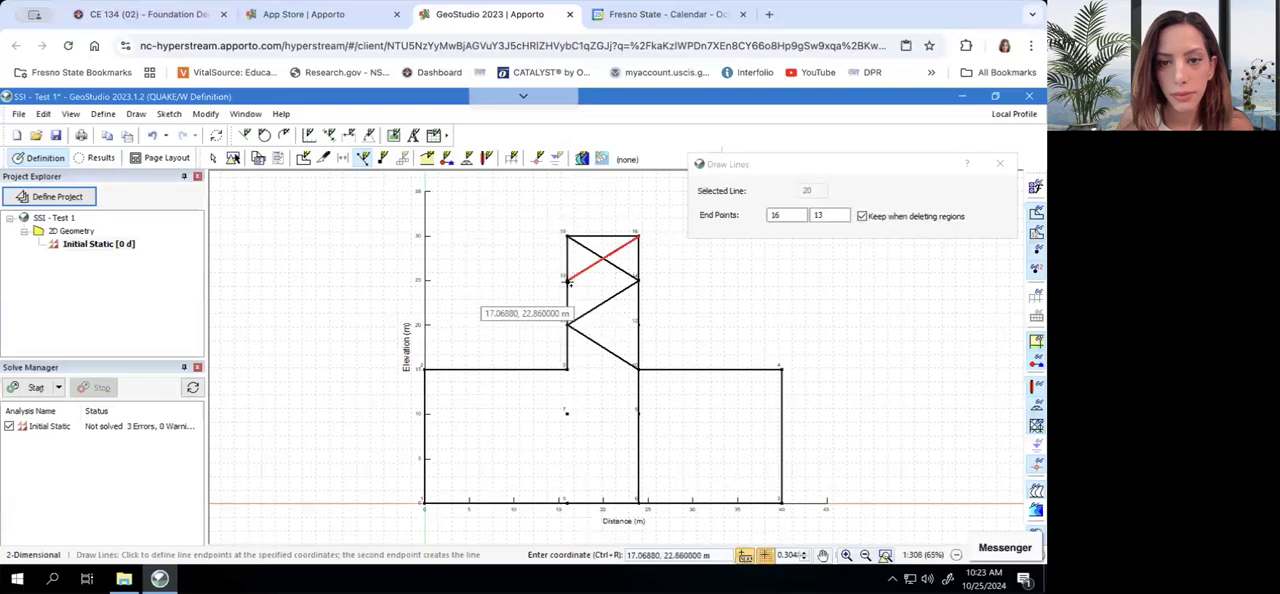
click(638, 325)
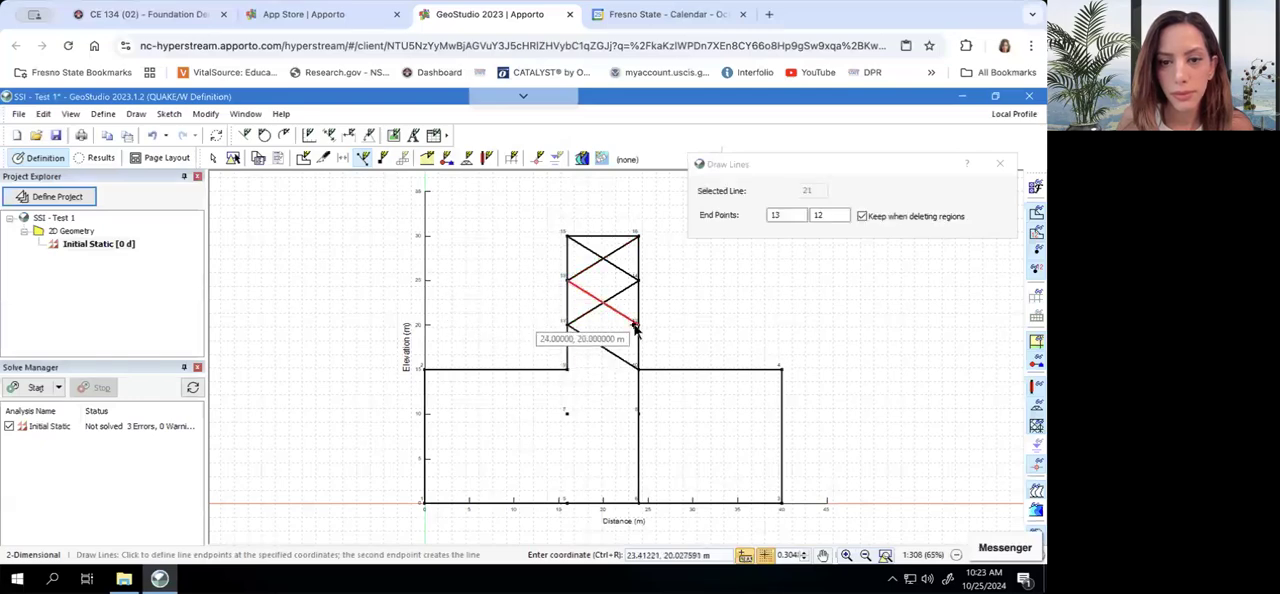
click(568, 370)
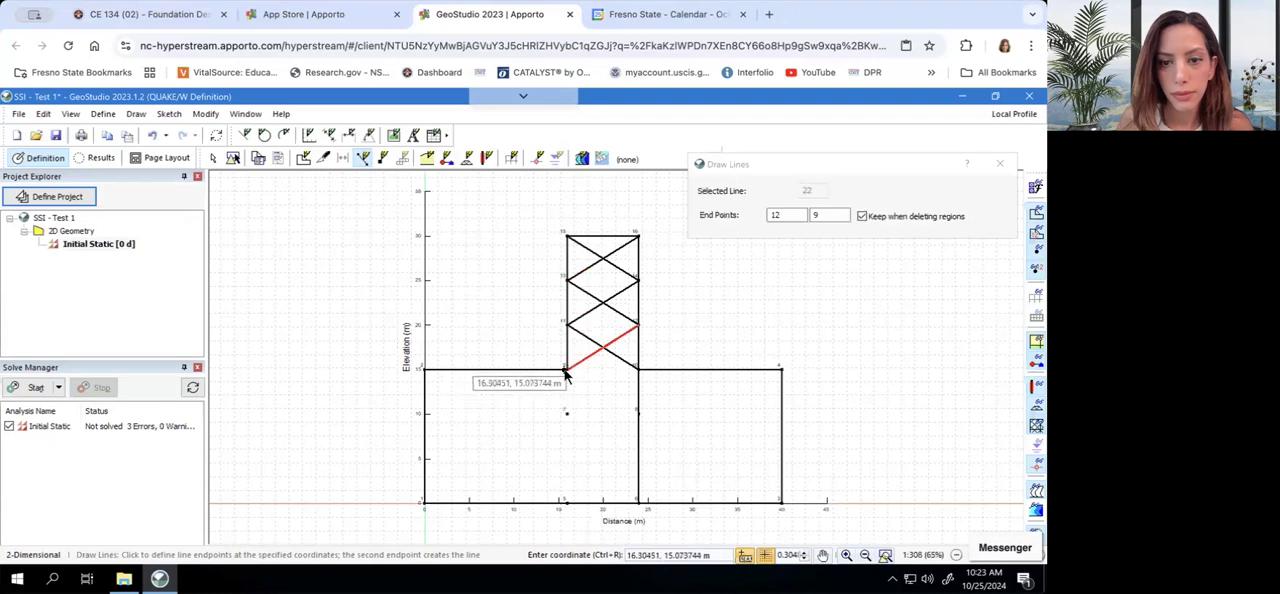
click(566, 412)
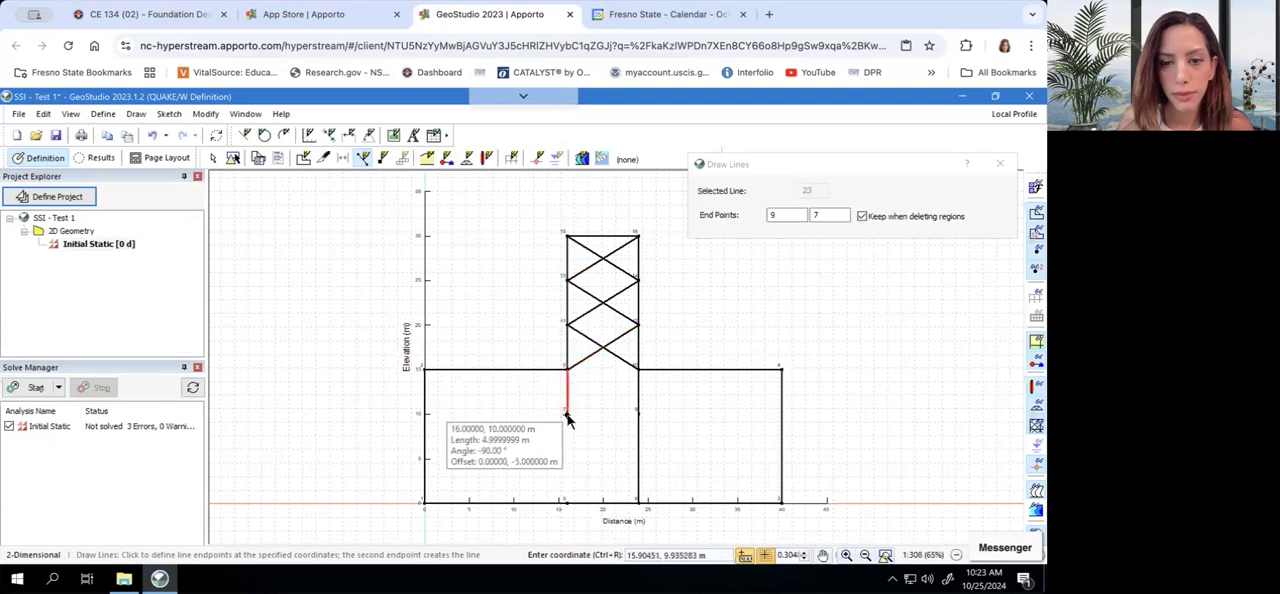
click(566, 503)
key(Escape)
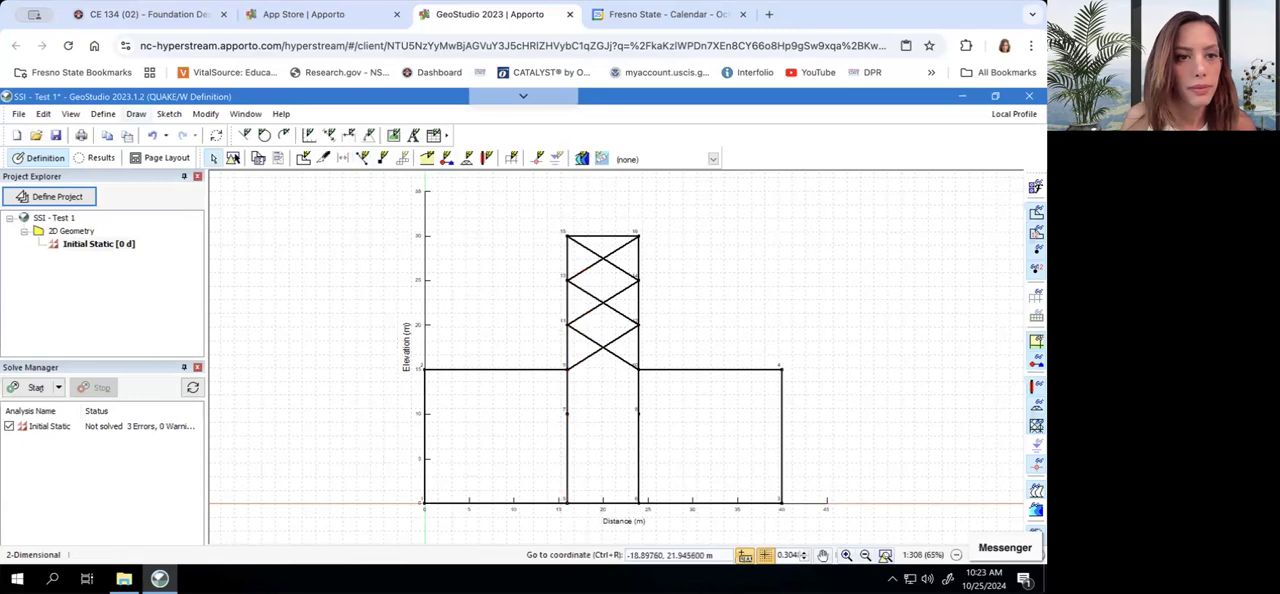
Draw a horizontal frame line from point 13 to point 14 at 25 m elevation
click(136, 114)
click(162, 190)
click(568, 281)
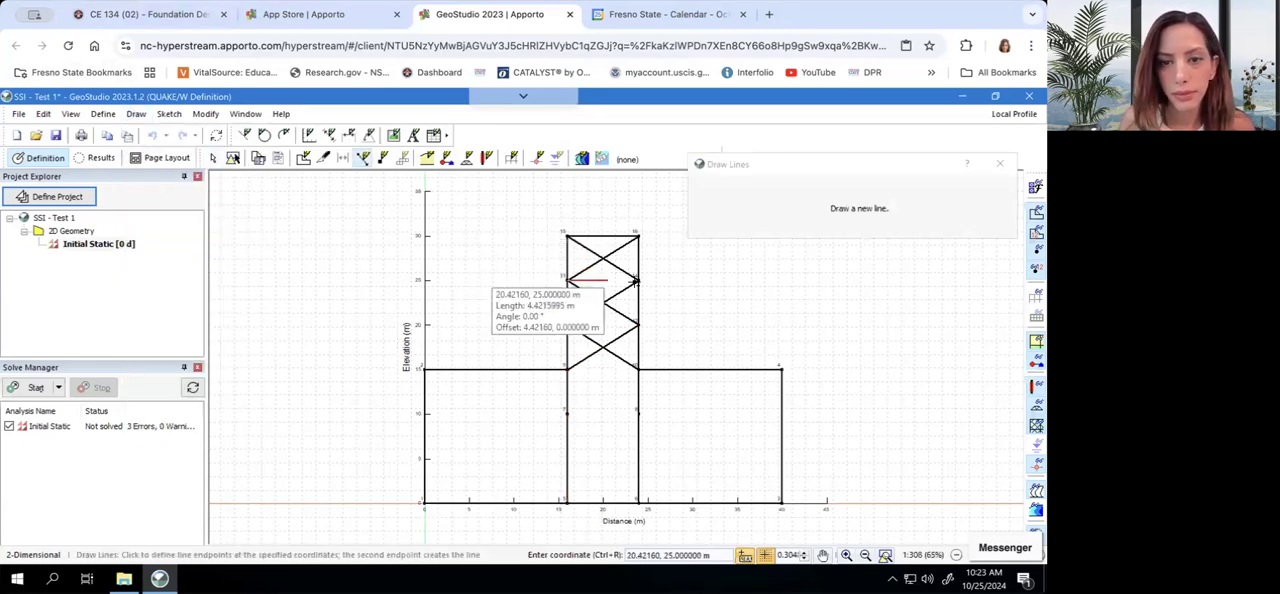
click(636, 279)
key(Escape)
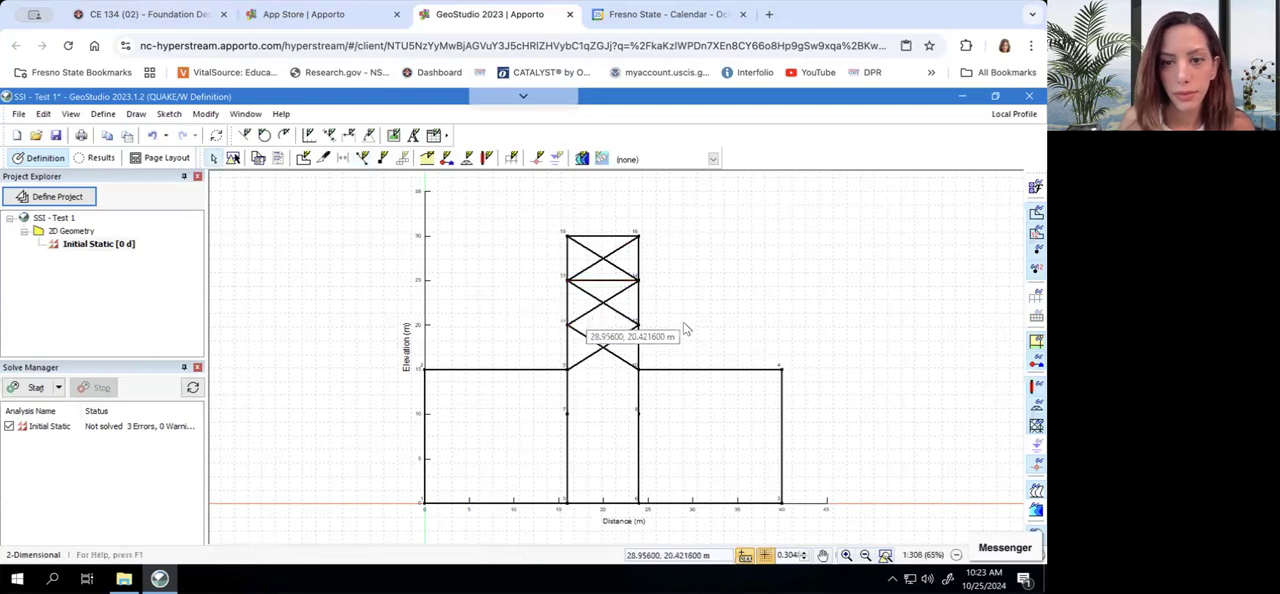
Draw a horizontal frame line from point 11 to point 12 at 20 m elevation
click(136, 114)
click(162, 188)
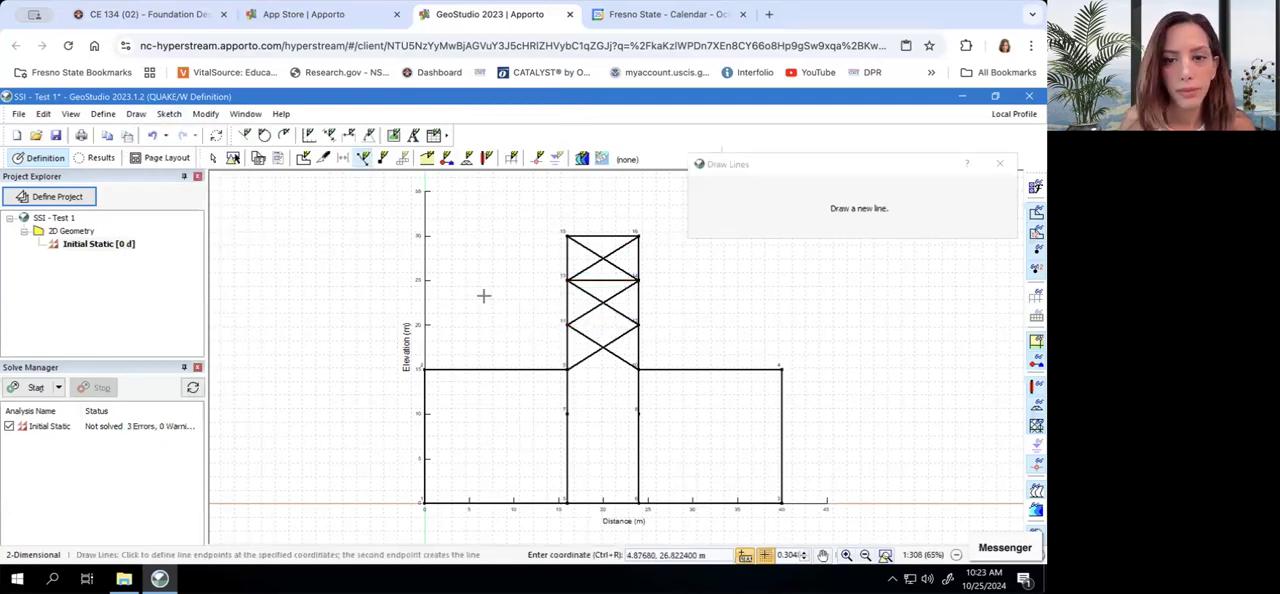
click(568, 325)
click(638, 326)
key(Escape)
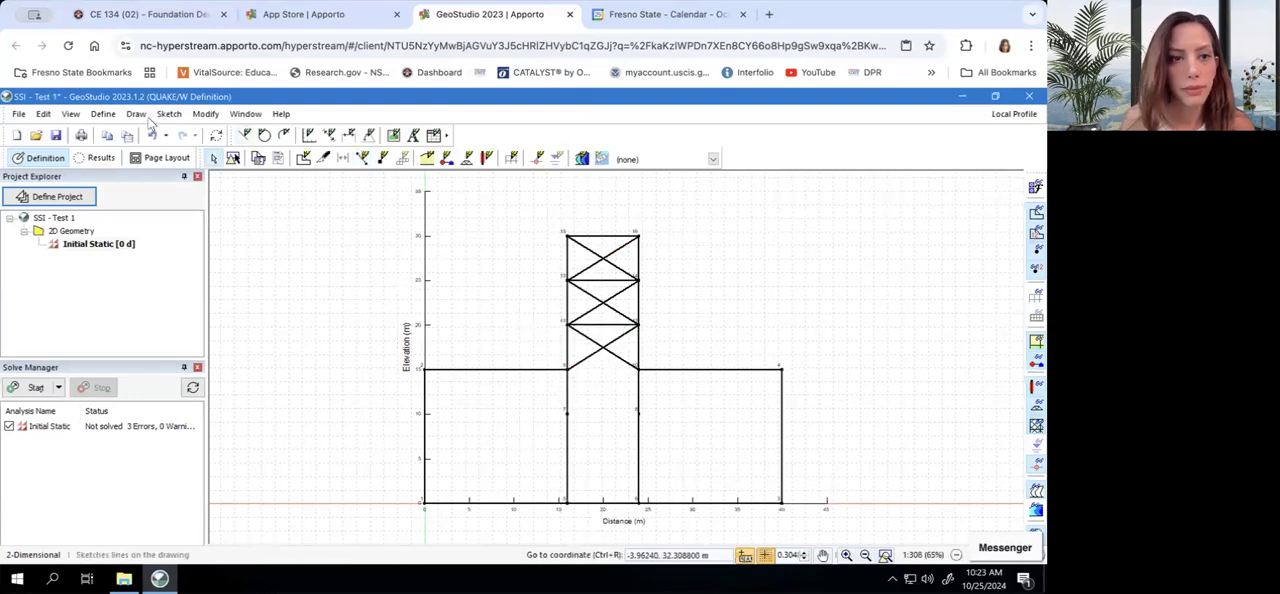
Draw a horizontal line from point 9 to point 10 at the base of the frame
click(134, 115)
click(163, 188)
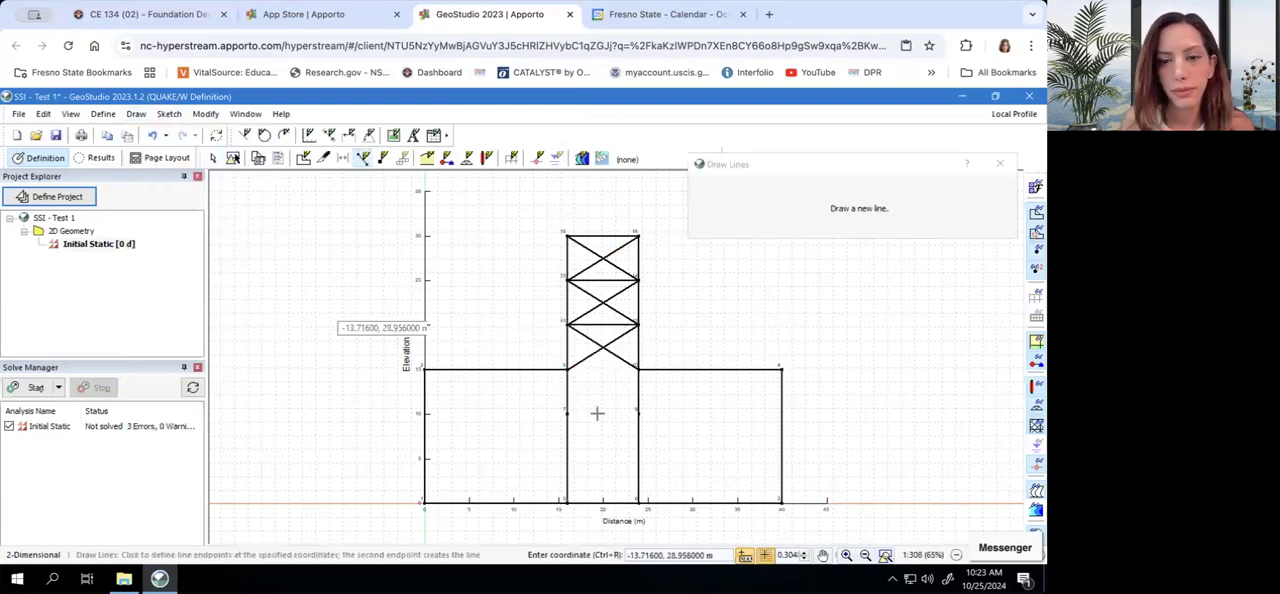
click(568, 370)
click(638, 370)
key(Escape)
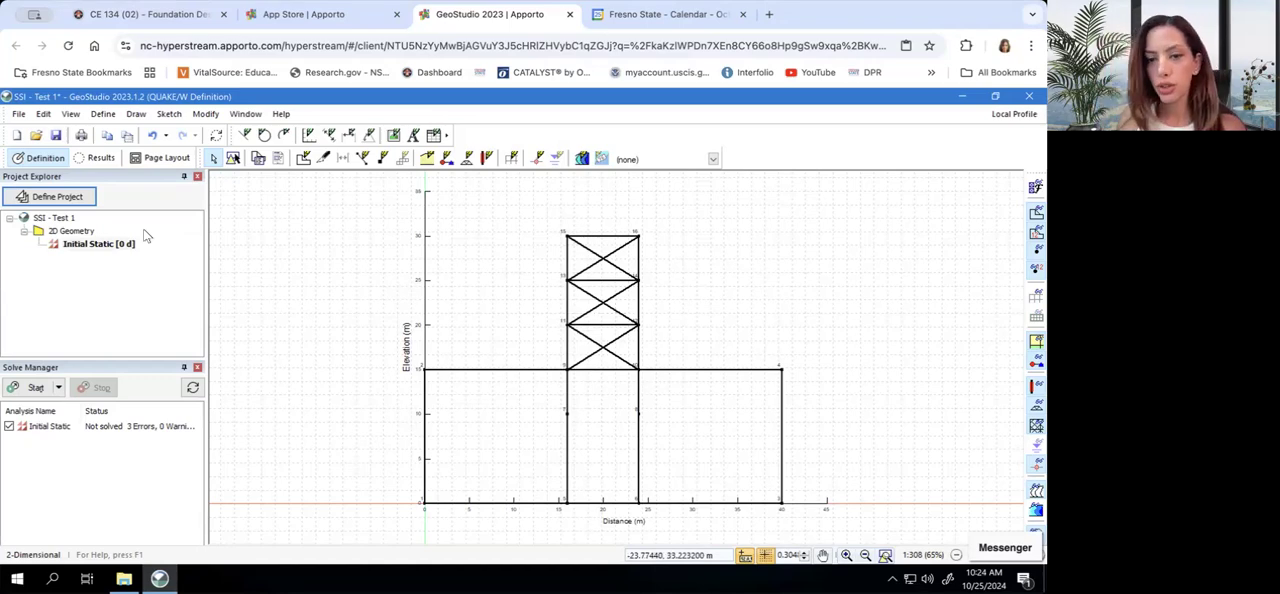
Try to draw a polygonal region through points 1, 2, 9 and 7, undo it, and leave region drawing
click(135, 114)
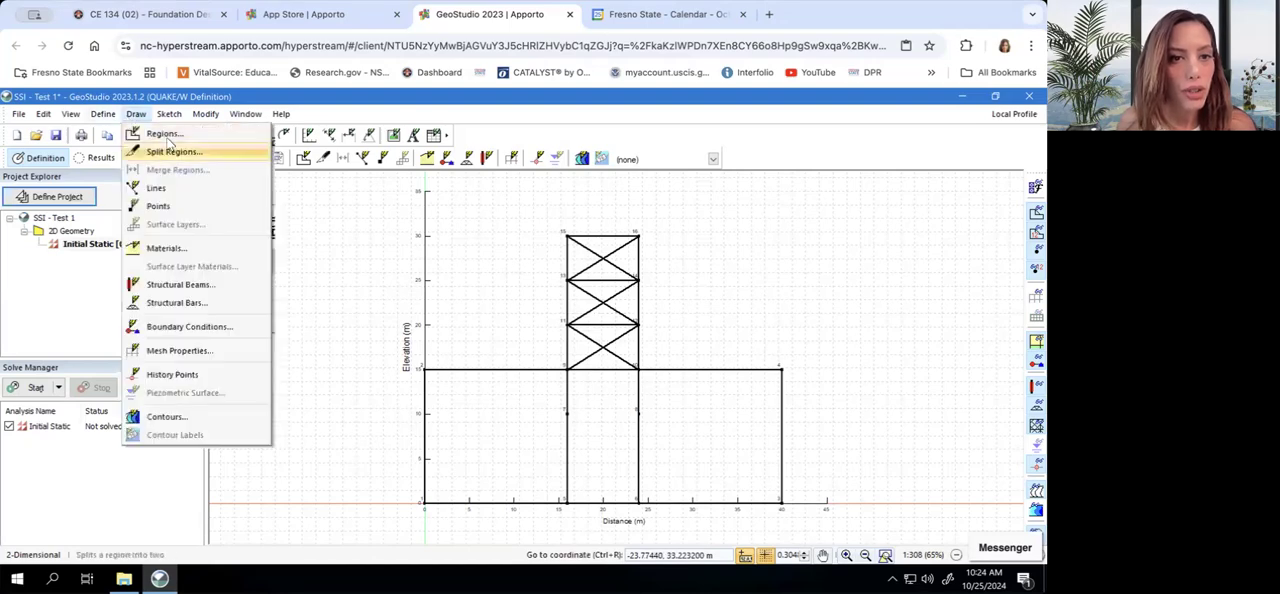
click(160, 132)
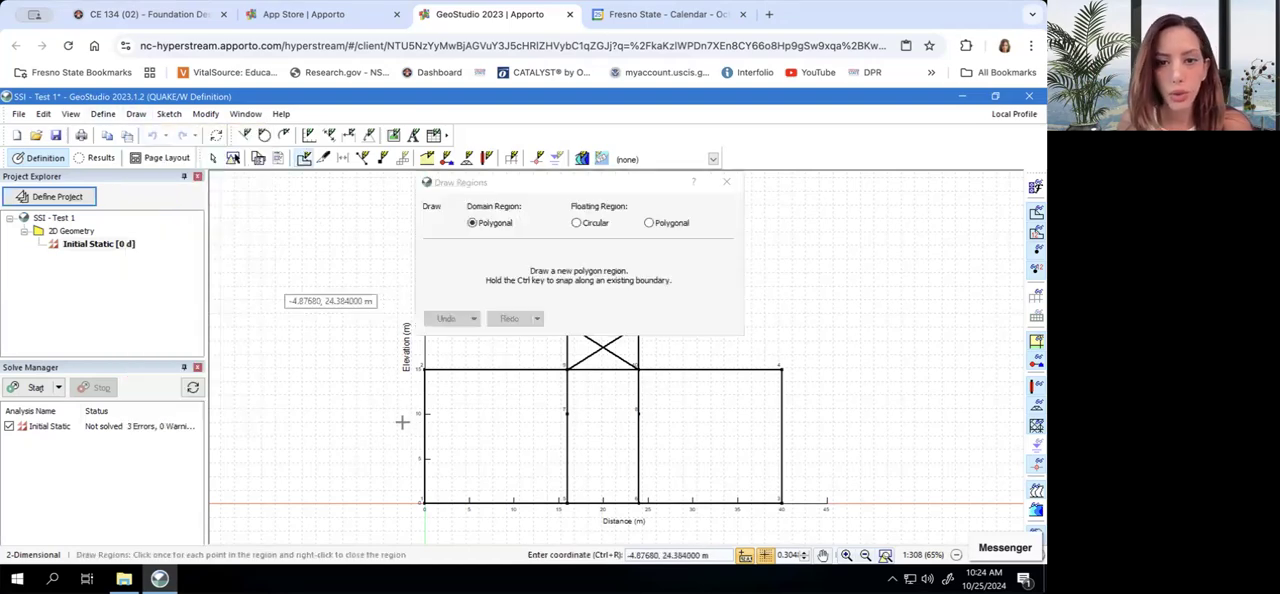
click(424, 500)
click(424, 370)
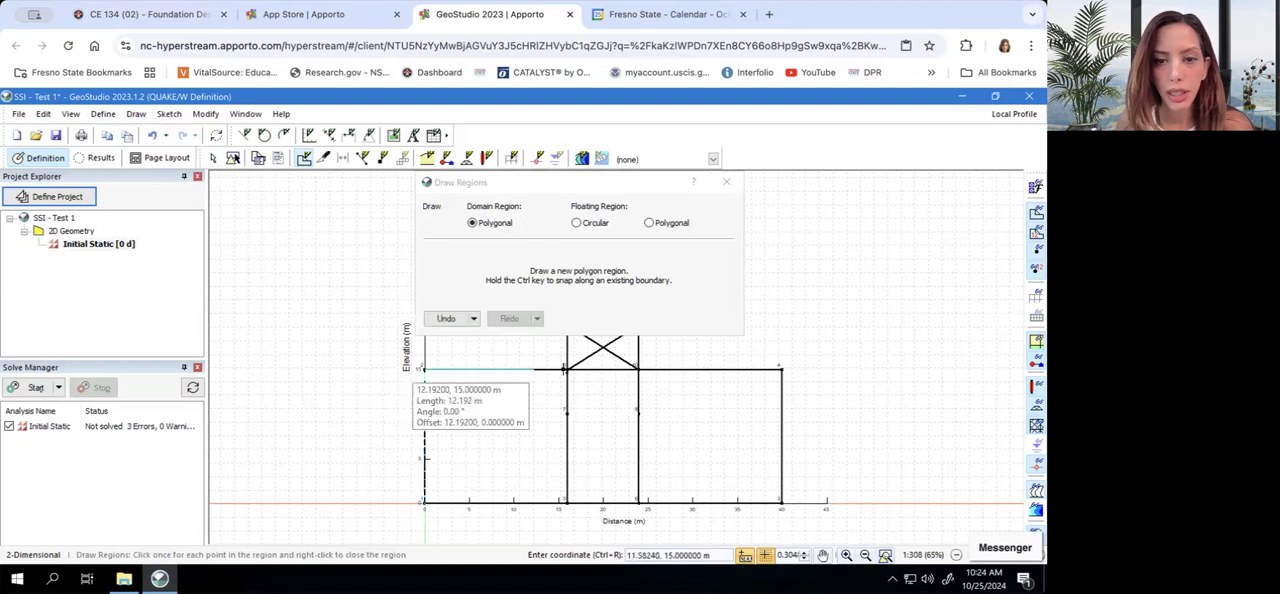
click(567, 370)
click(567, 413)
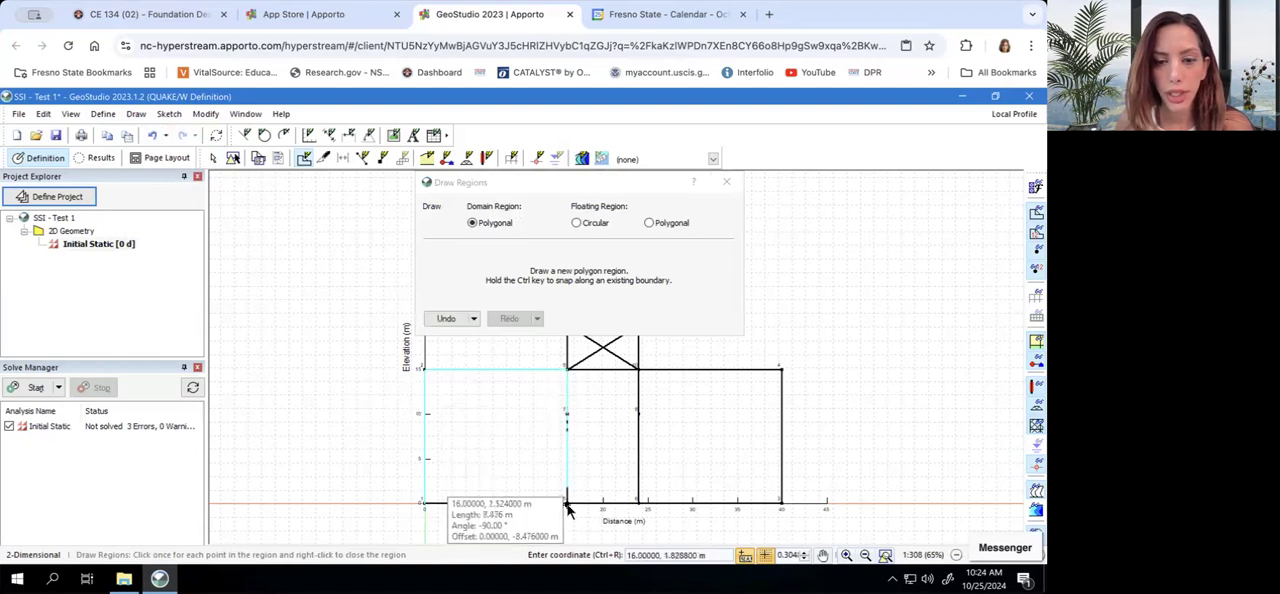
right_click(498, 510)
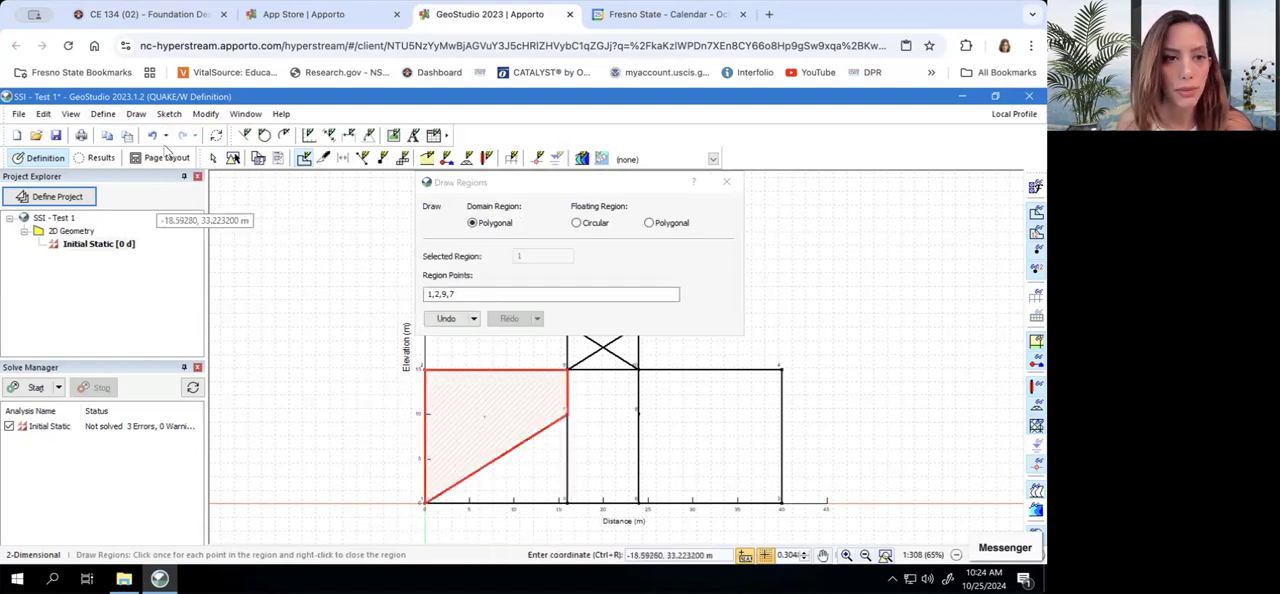
click(155, 135)
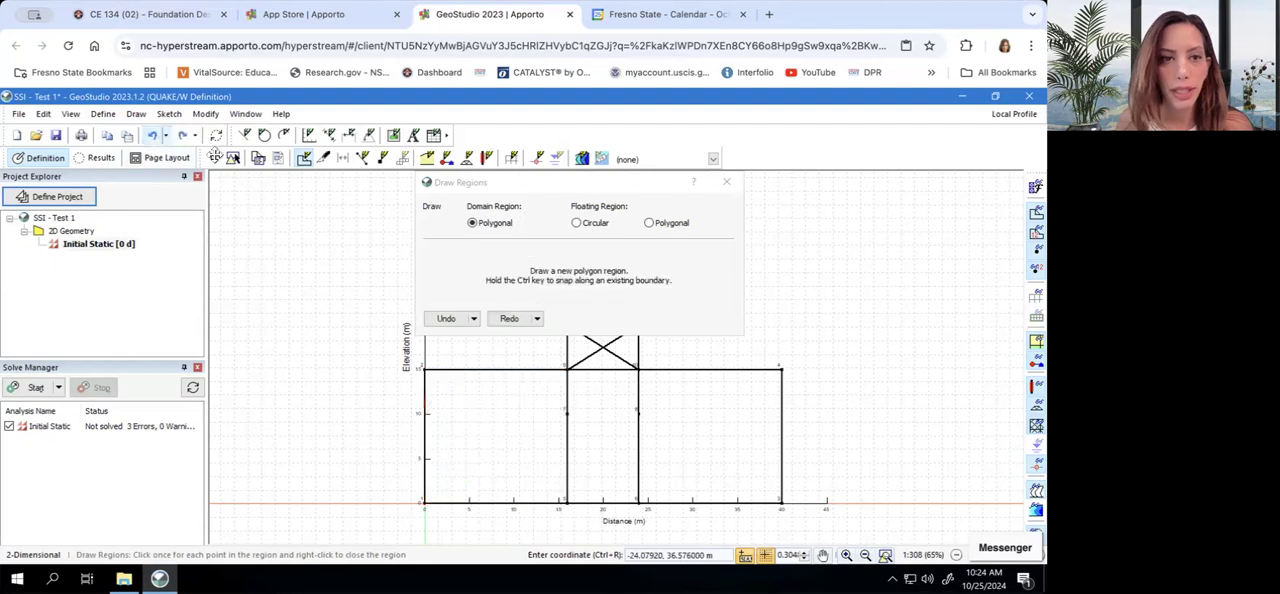
click(136, 114)
click(160, 131)
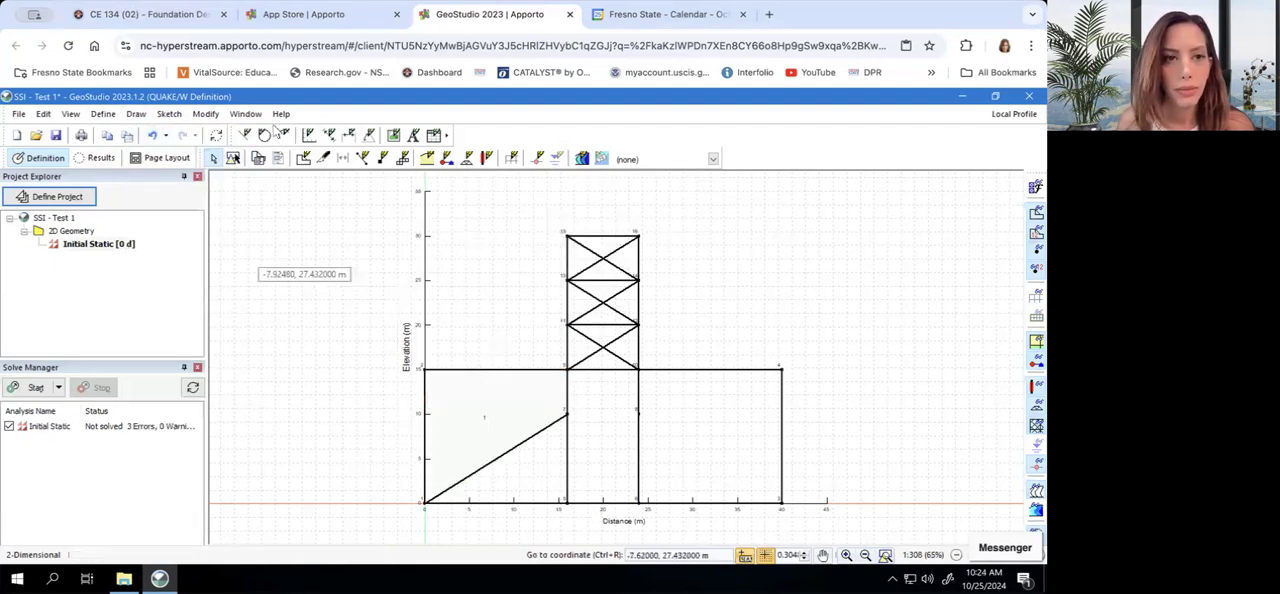
Draw the left soil block as a polygonal region through points 2, 9, 7, 5 and 1, closing it at point 2
click(136, 114)
click(160, 131)
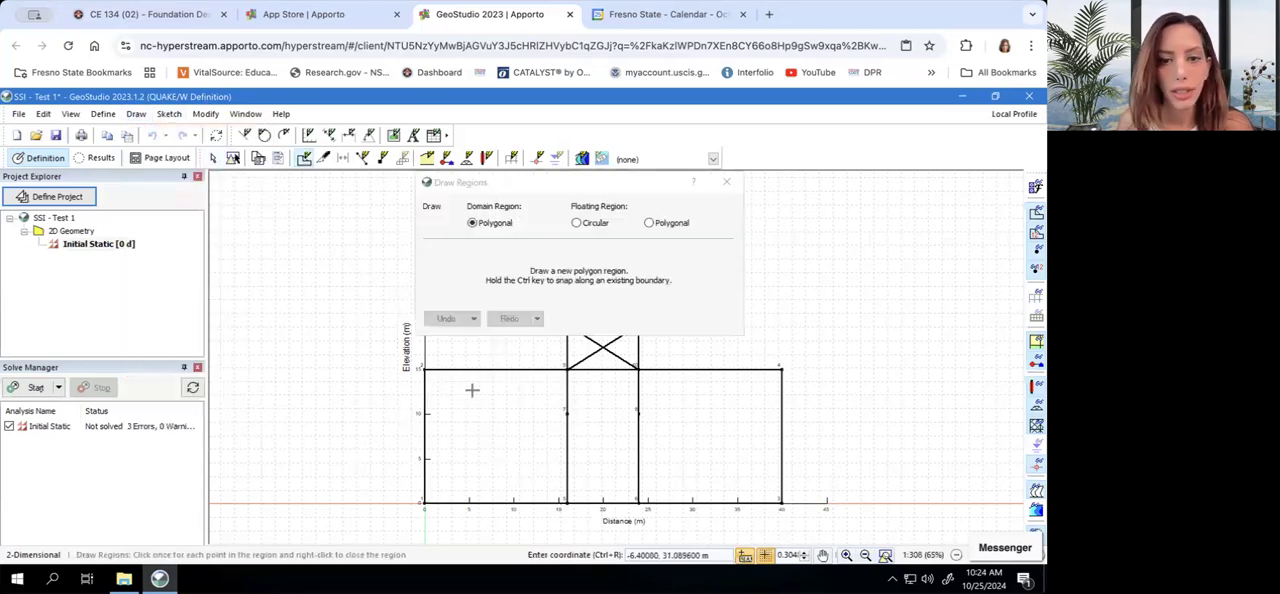
click(425, 370)
click(567, 369)
click(567, 502)
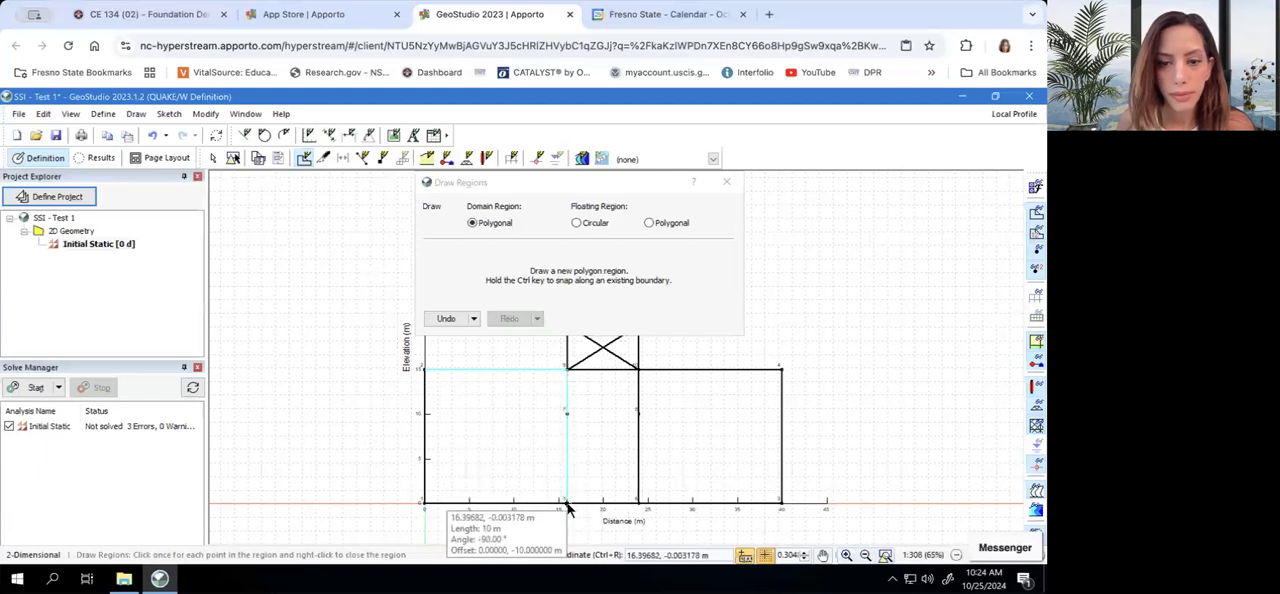
click(424, 502)
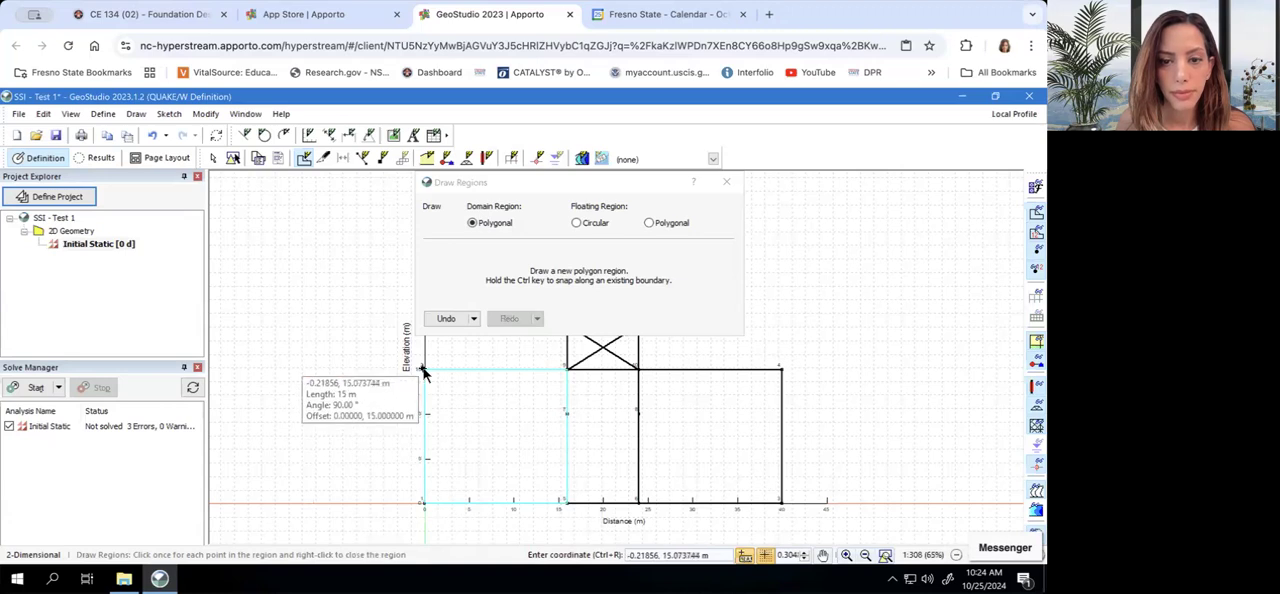
click(425, 369)
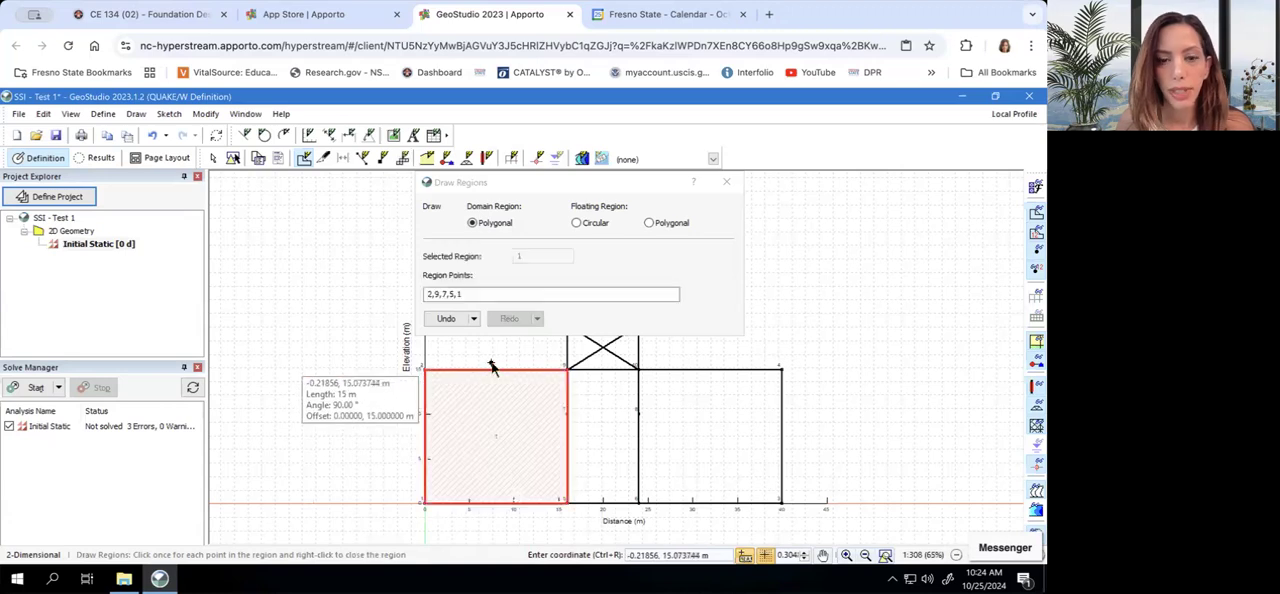
Draw the middle soil block as a polygonal region through points 9, 10, 8, 6, 5 and 7, closing it at point 9
click(568, 370)
click(638, 369)
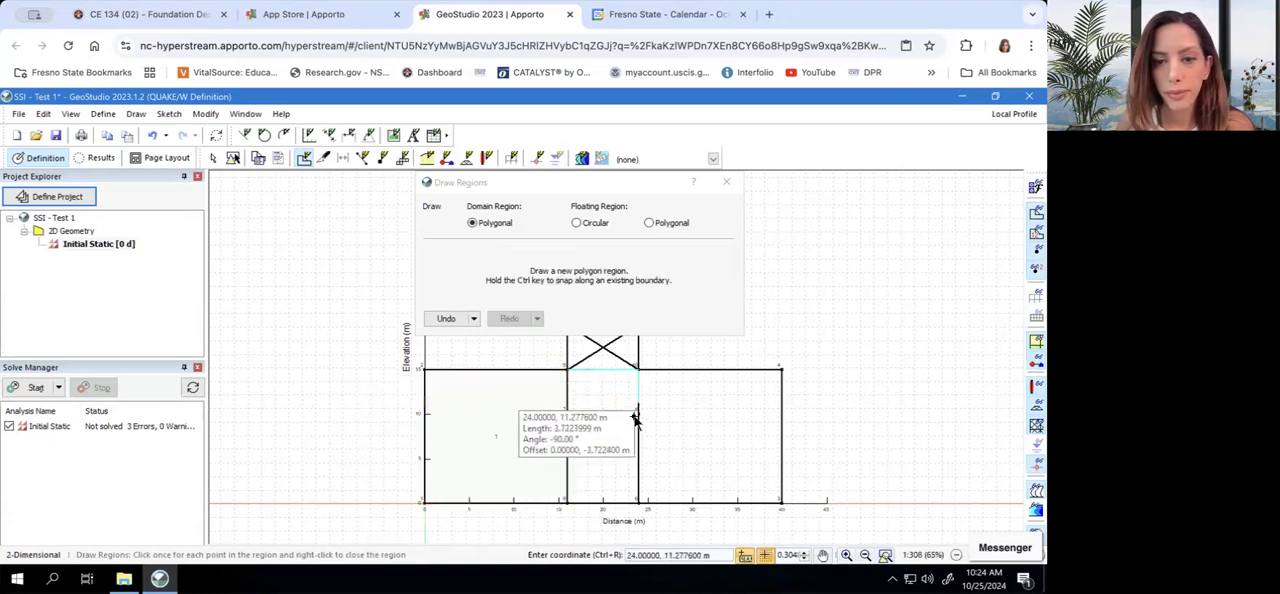
click(638, 413)
click(638, 502)
click(568, 502)
click(567, 413)
click(568, 370)
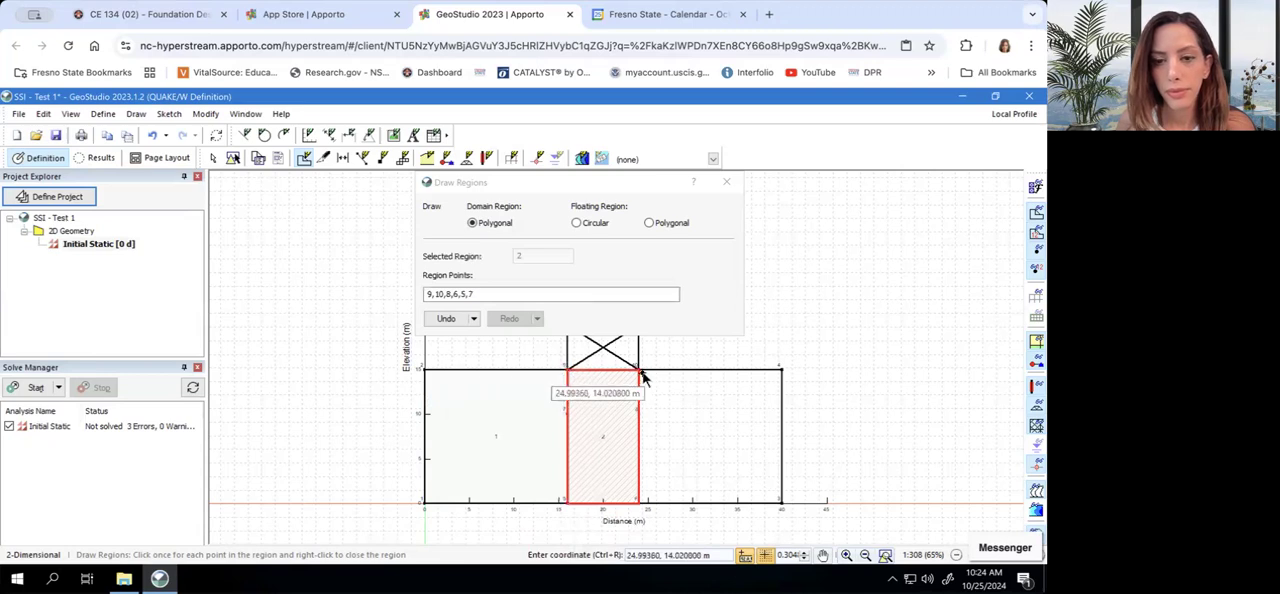
click(638, 370)
click(781, 370)
click(781, 502)
click(638, 502)
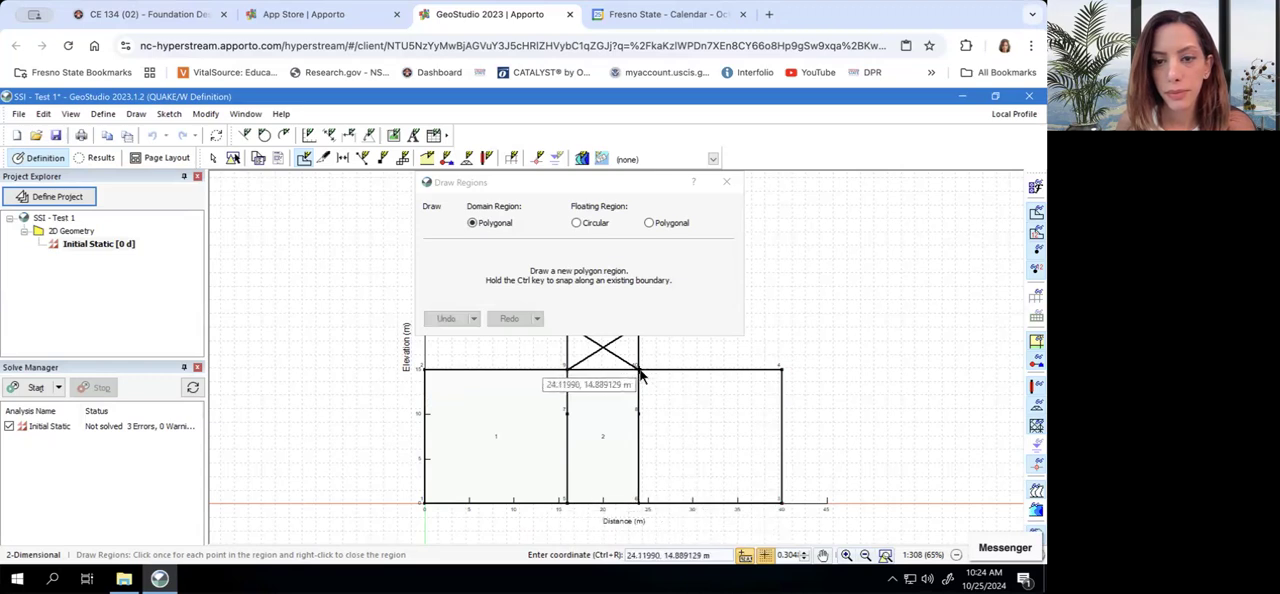
click(781, 370)
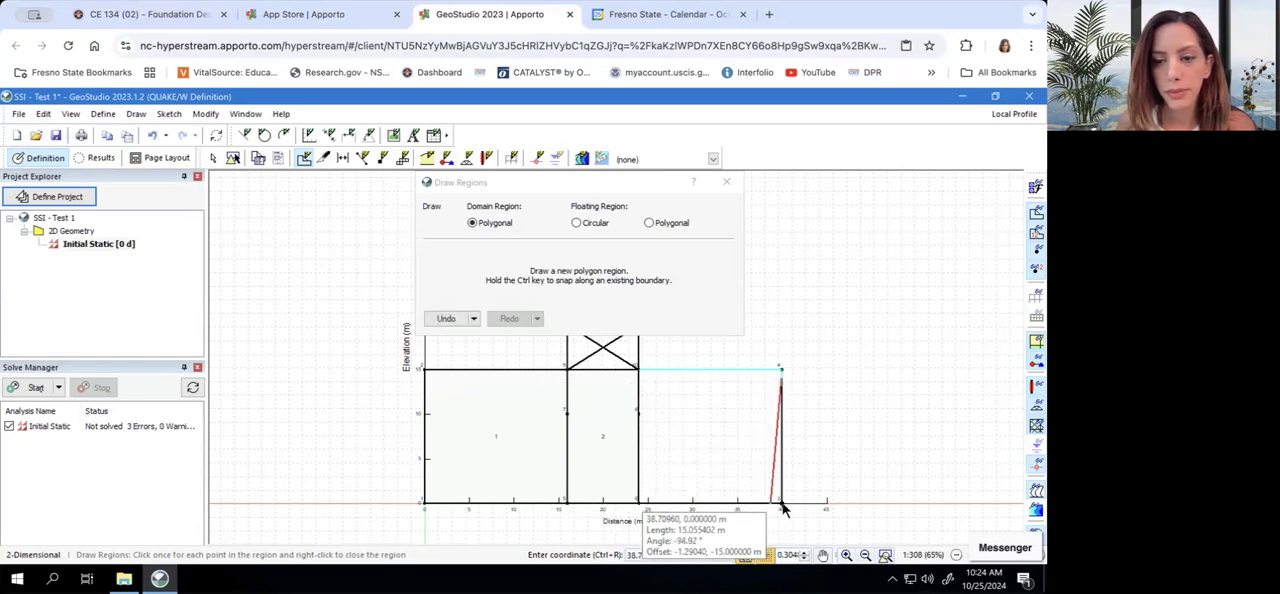
click(745, 512)
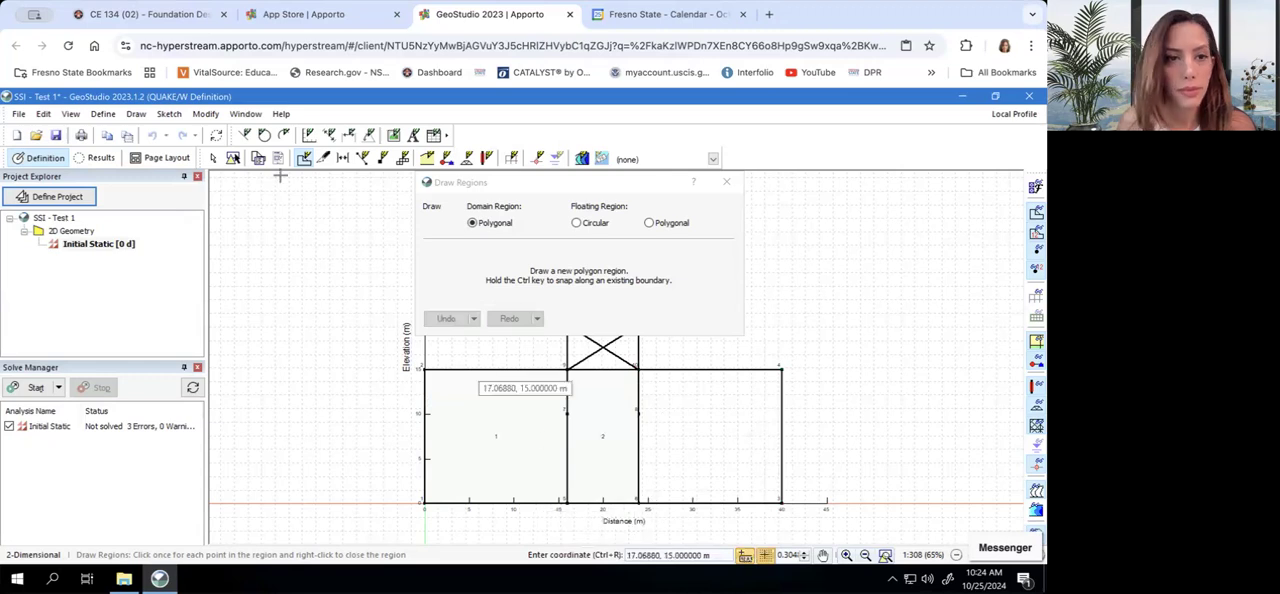
click(135, 114)
click(140, 128)
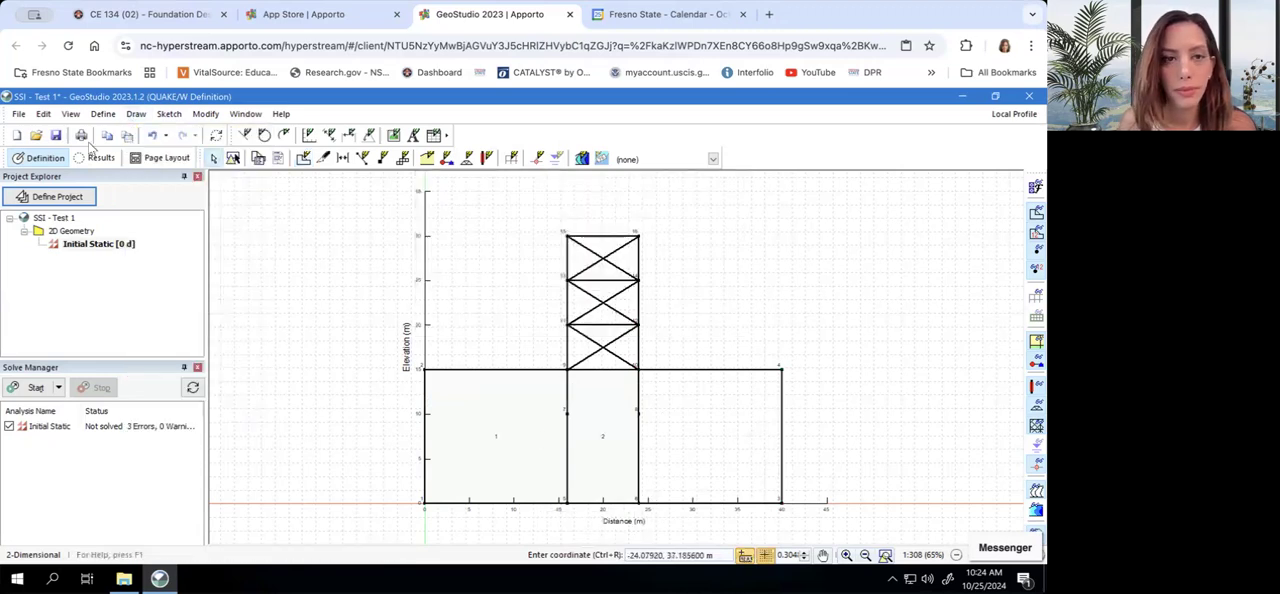
Draw the right soil block as a polygonal region through points 10, 8, 6, 3 and 4, and end the region drawing
click(137, 117)
click(148, 130)
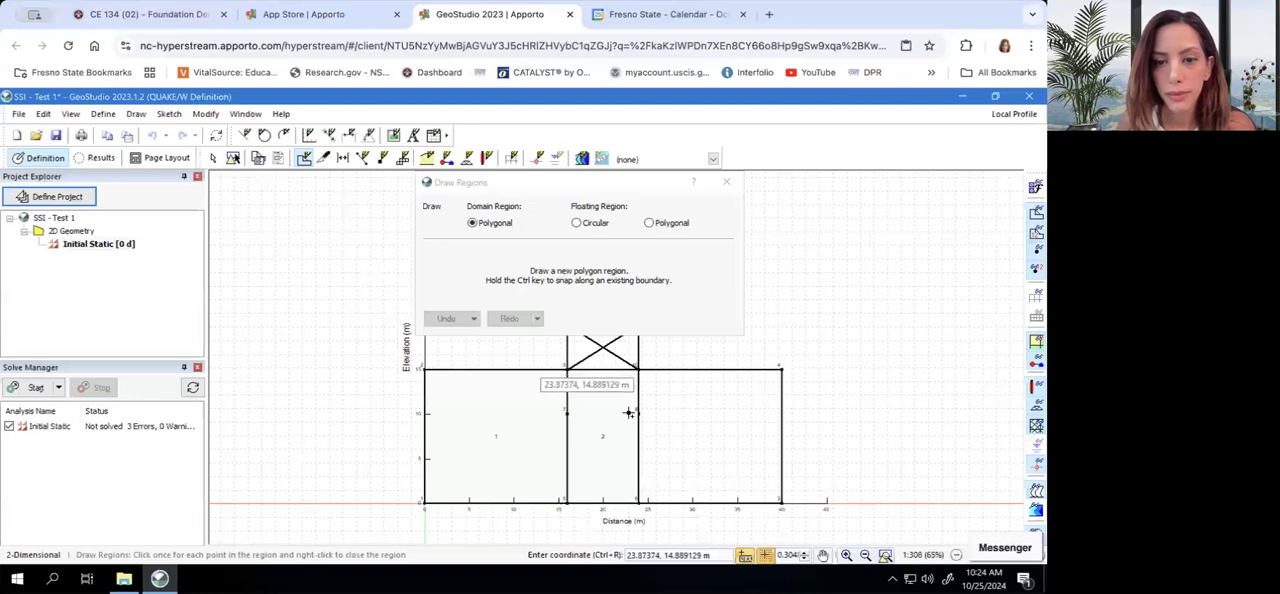
click(630, 412)
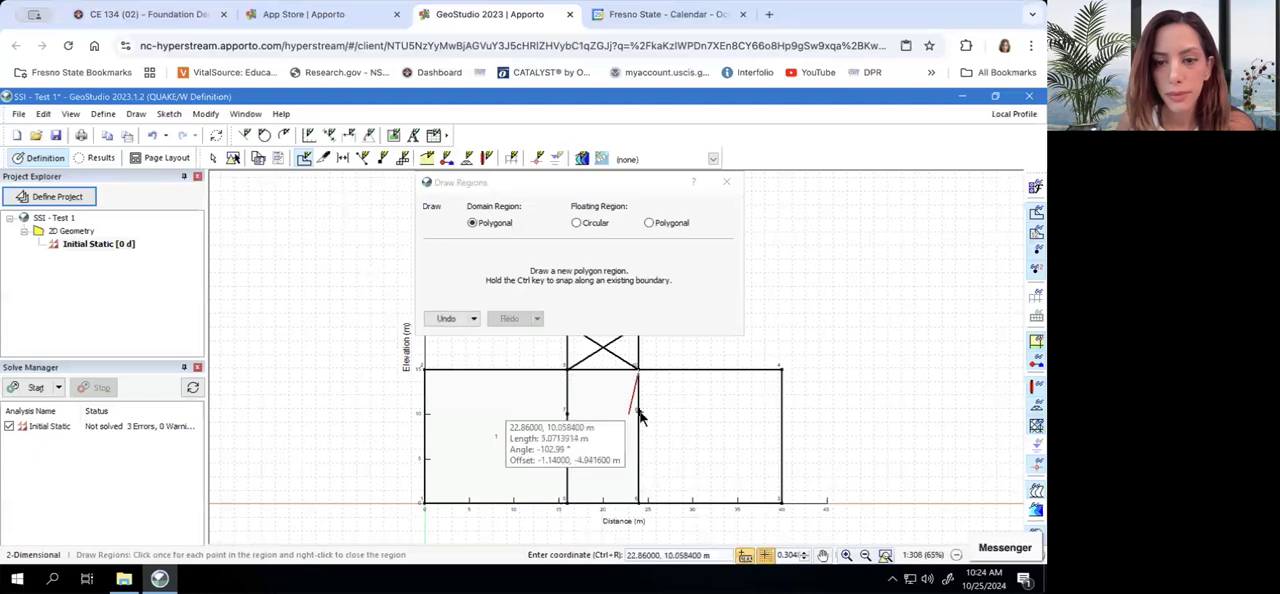
click(638, 504)
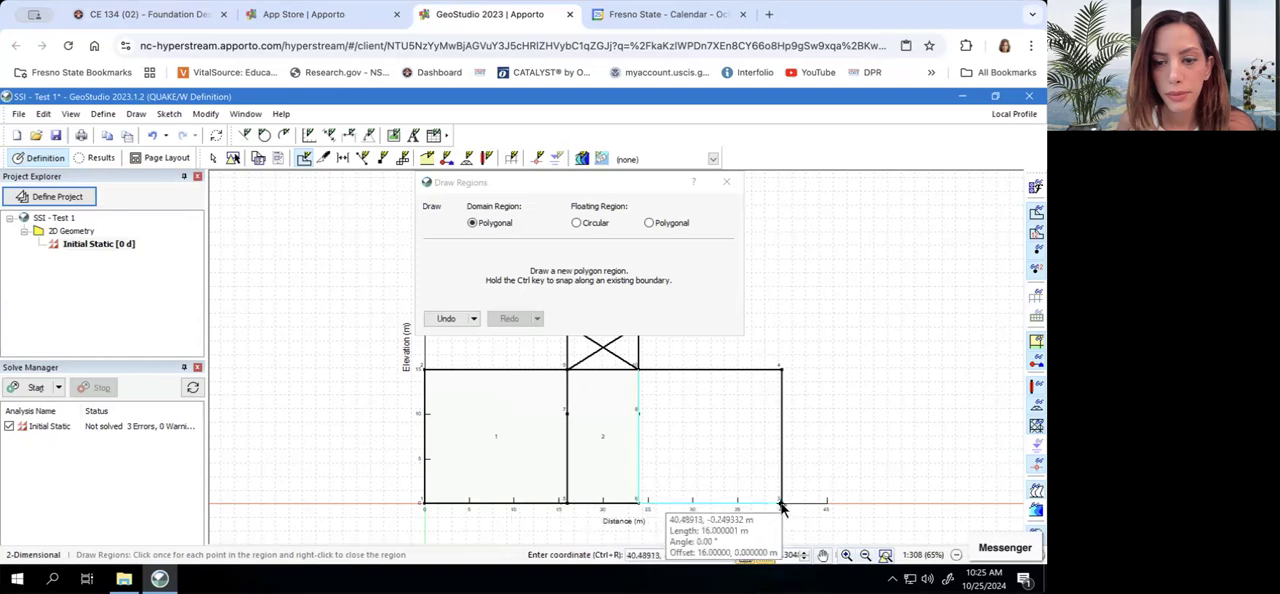
click(782, 504)
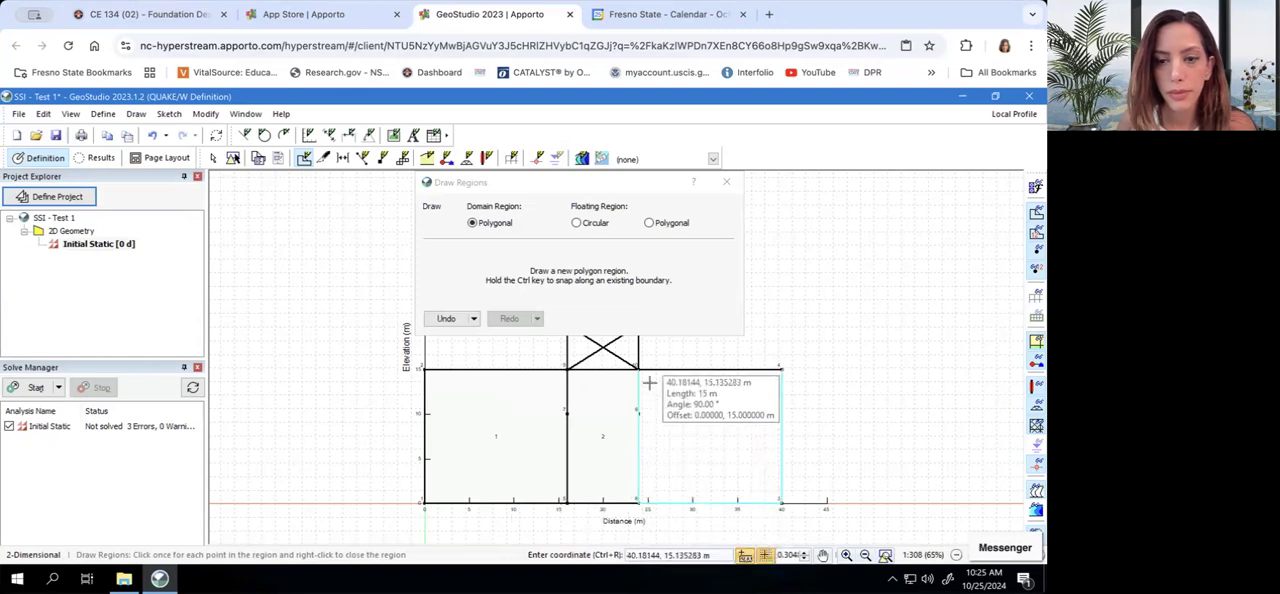
click(782, 369)
click(640, 371)
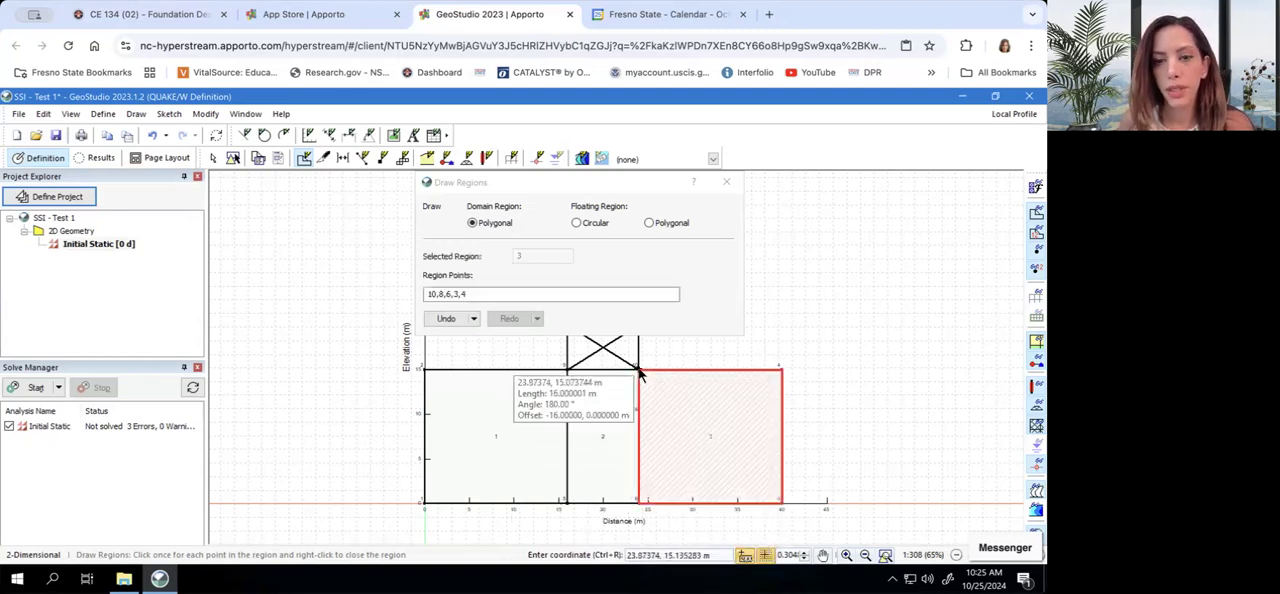
right_click(640, 371)
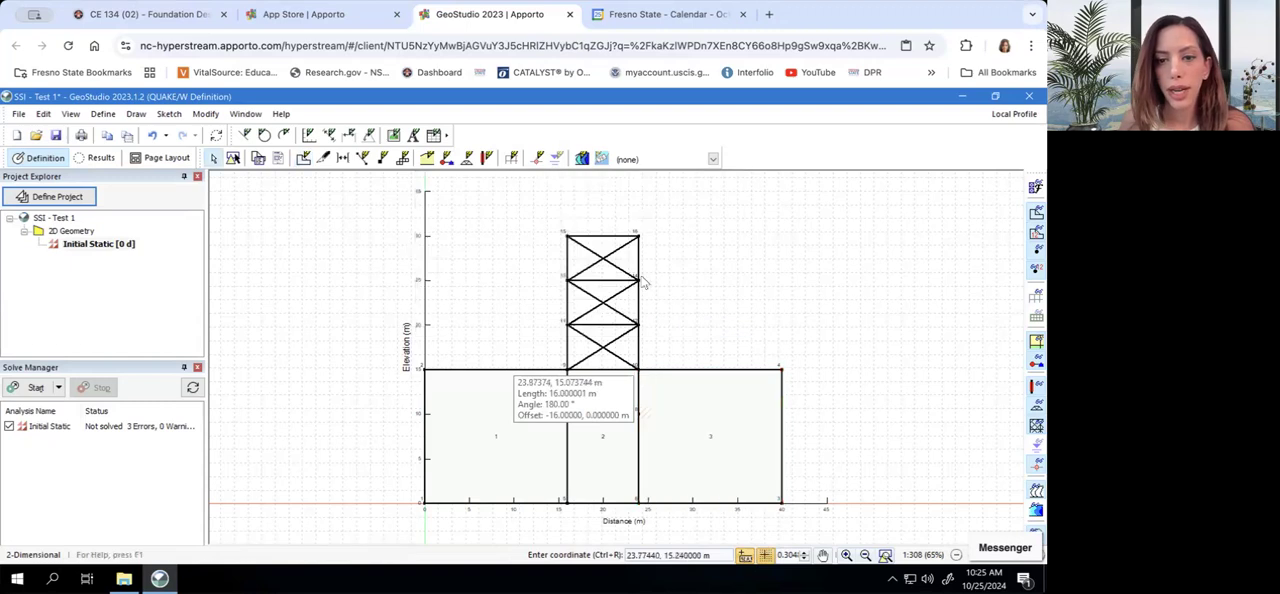
click(102, 116)
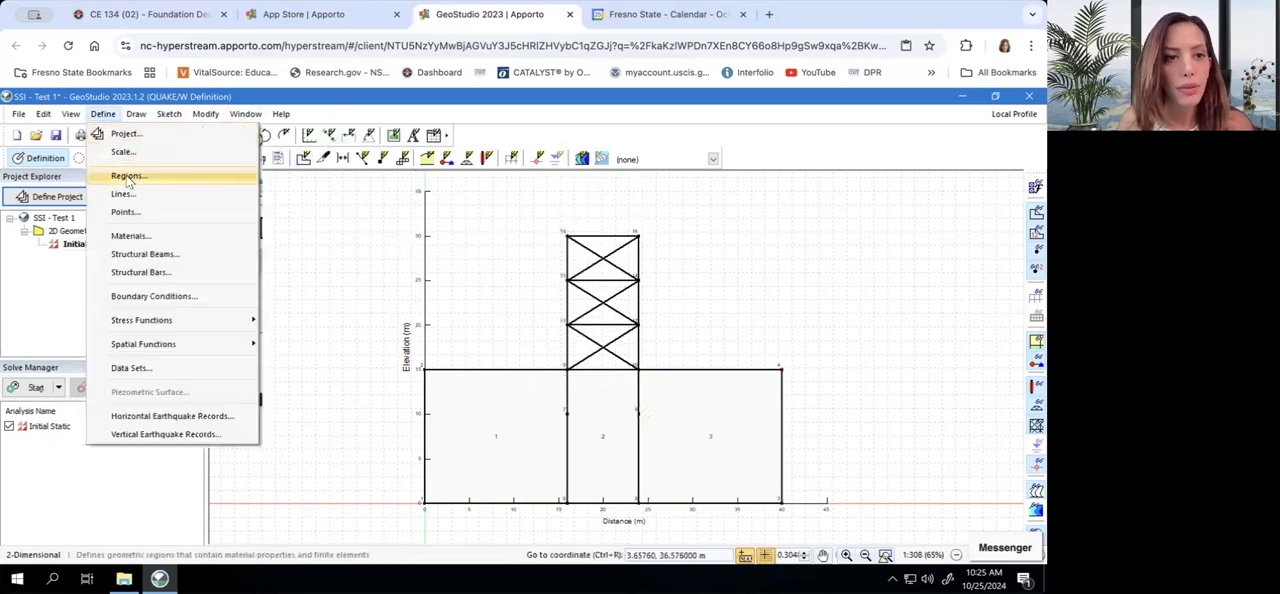
click(128, 176)
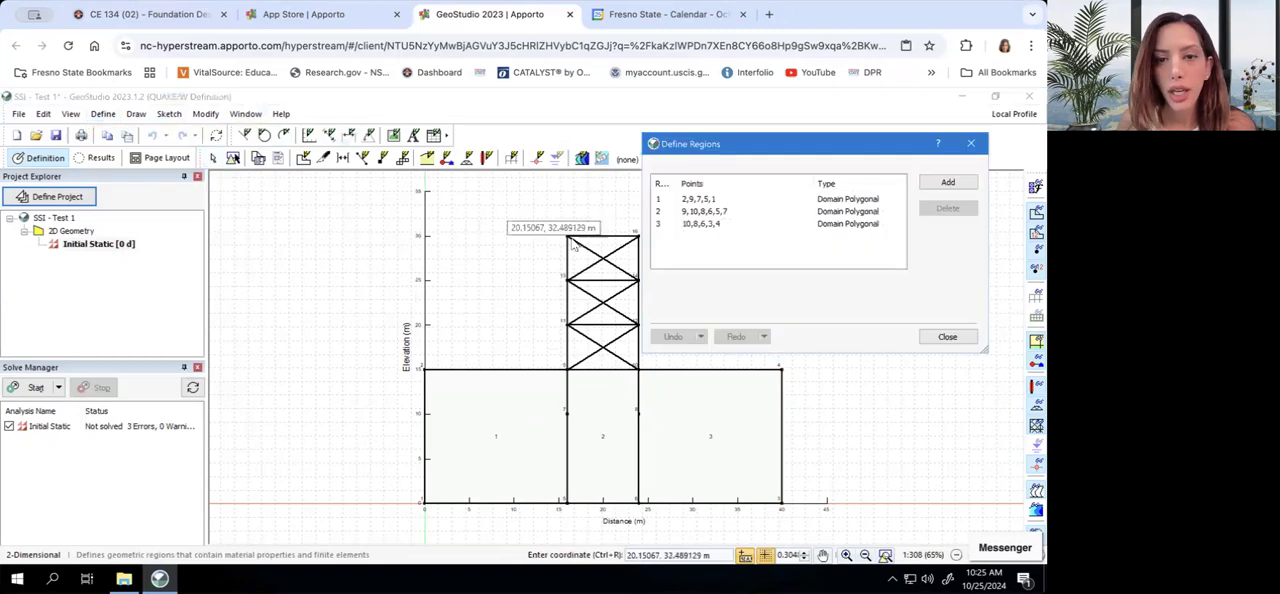
click(948, 182)
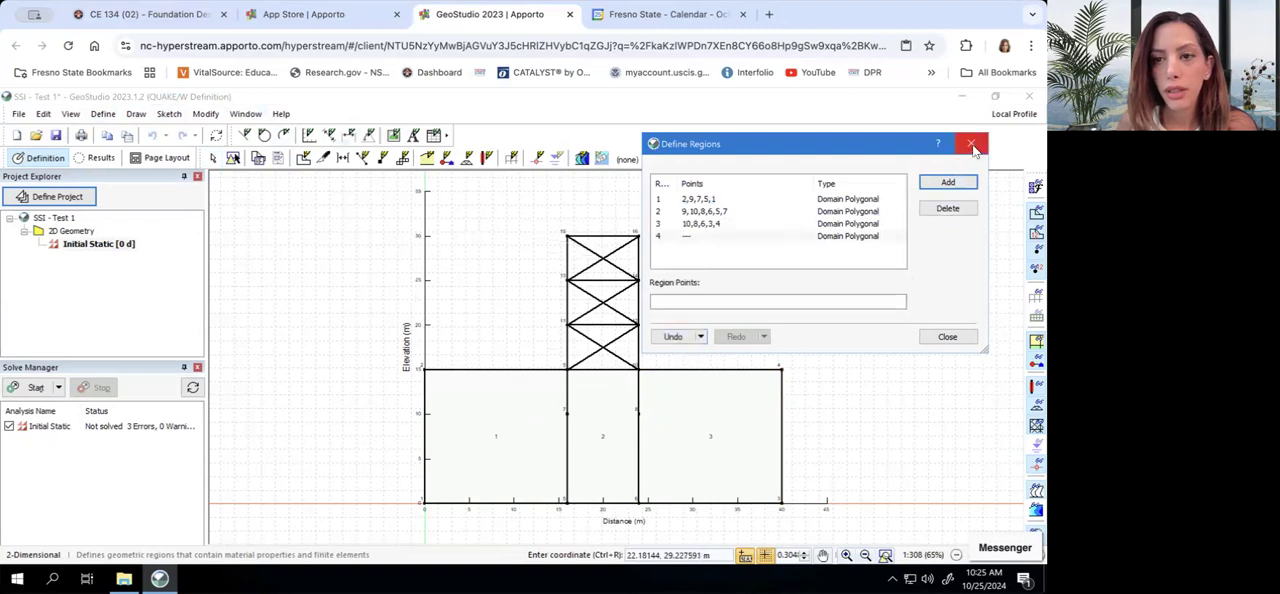
click(944, 207)
click(970, 143)
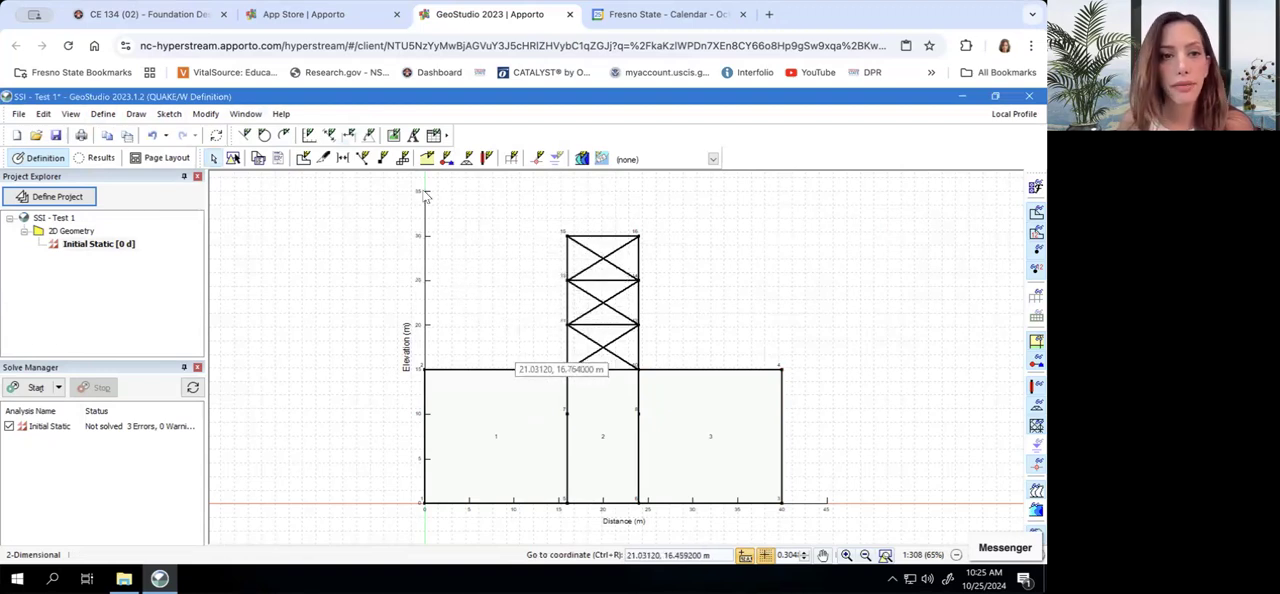
Draw the frame's top storey as a polygonal domain region through points 15, 16, 14 and 13, closing it at point 15
click(136, 114)
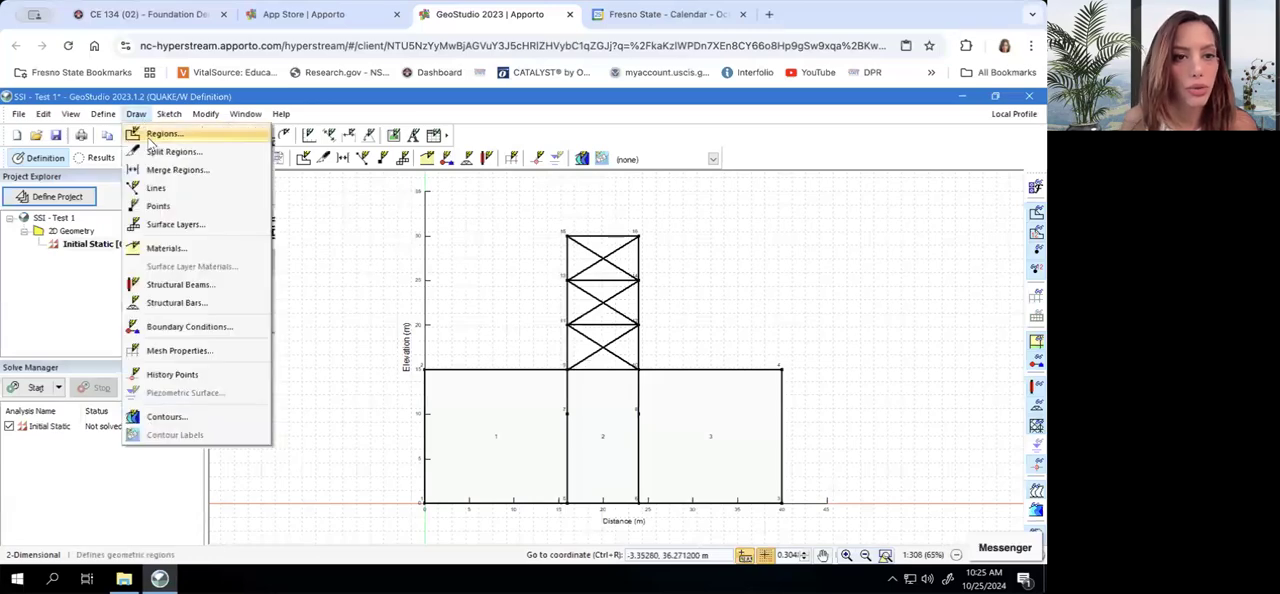
click(160, 134)
mouse_move(630, 190)
mouse_down()
mouse_move(925, 147)
mouse_move(953, 129)
mouse_up()
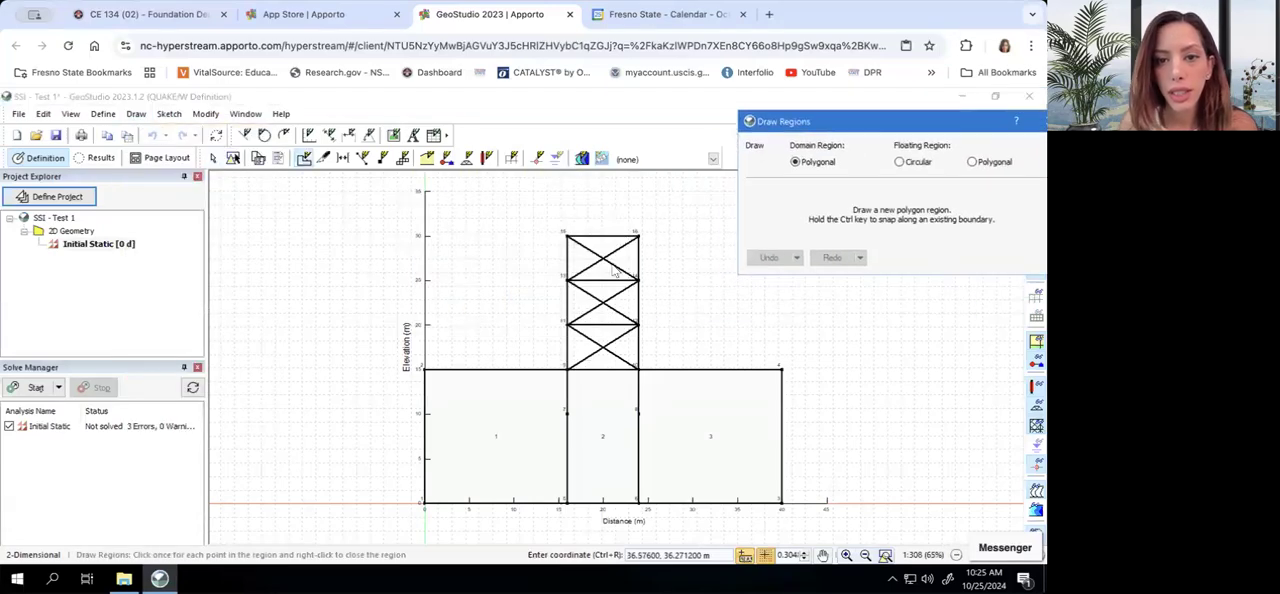
click(567, 237)
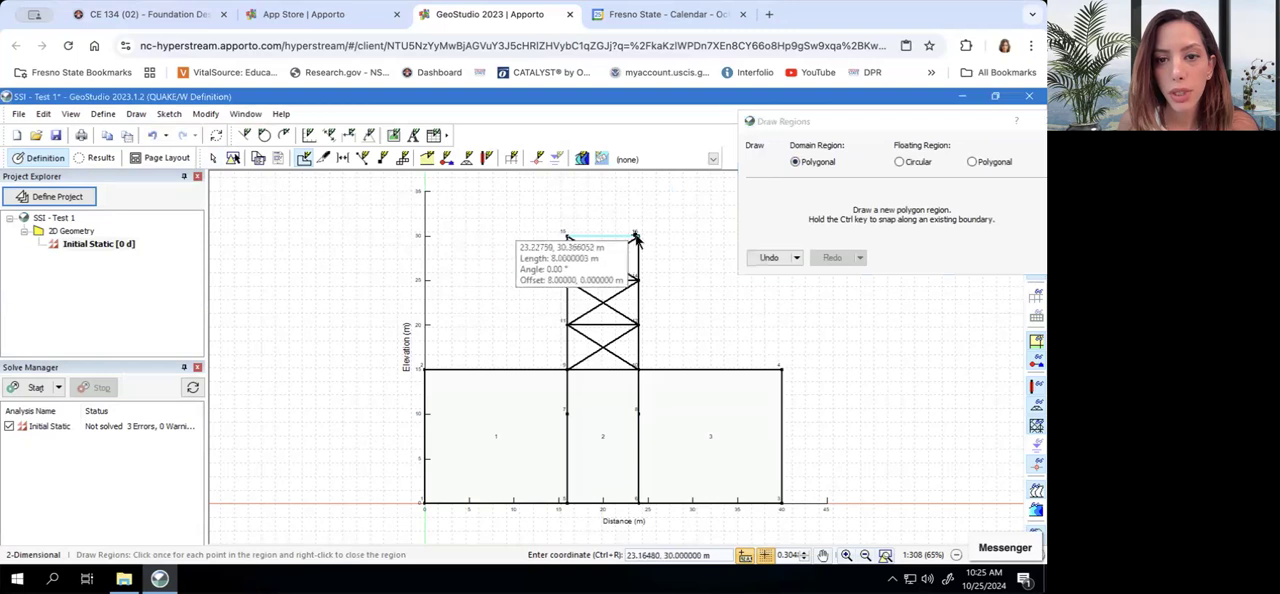
click(638, 237)
click(639, 280)
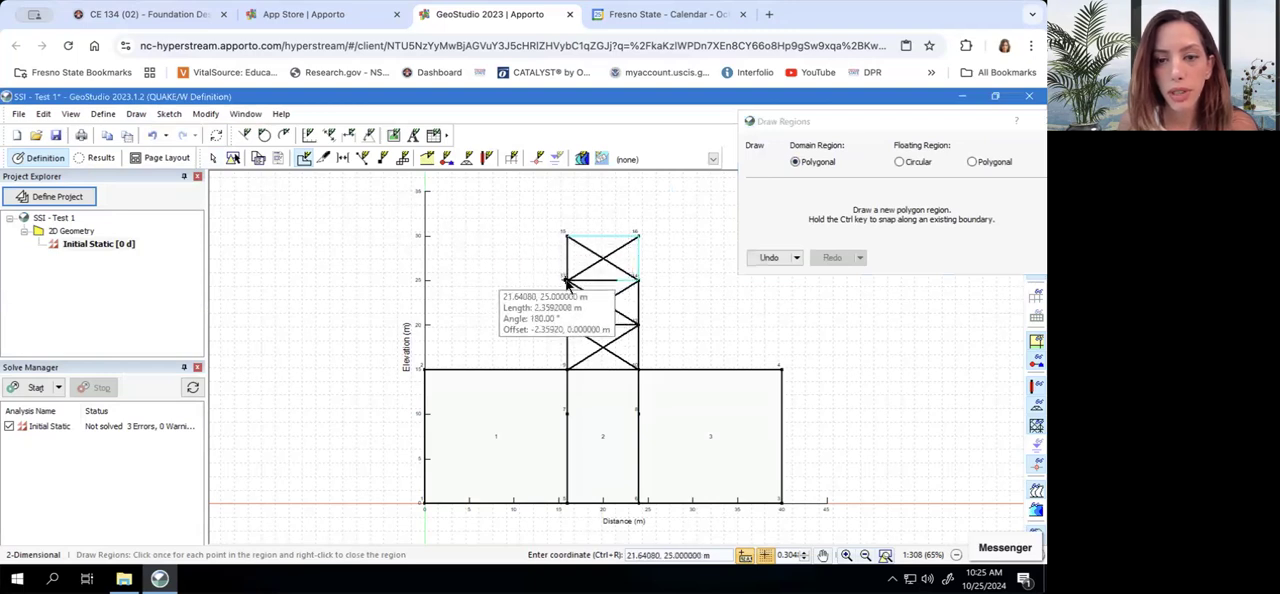
click(563, 236)
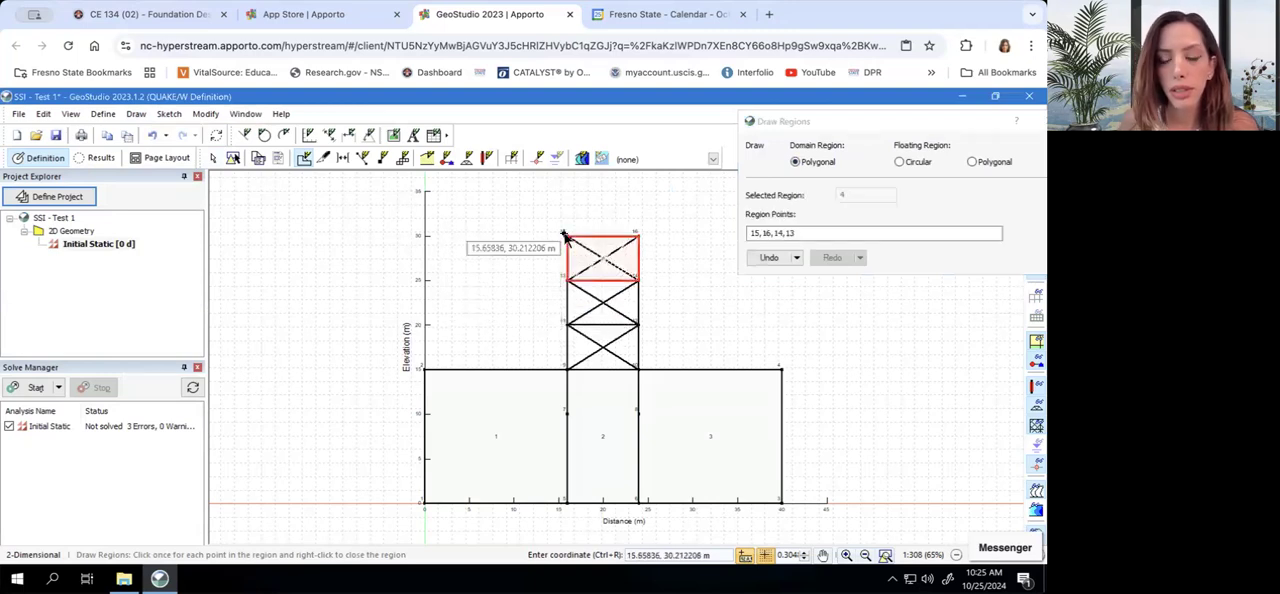
right_click(566, 287)
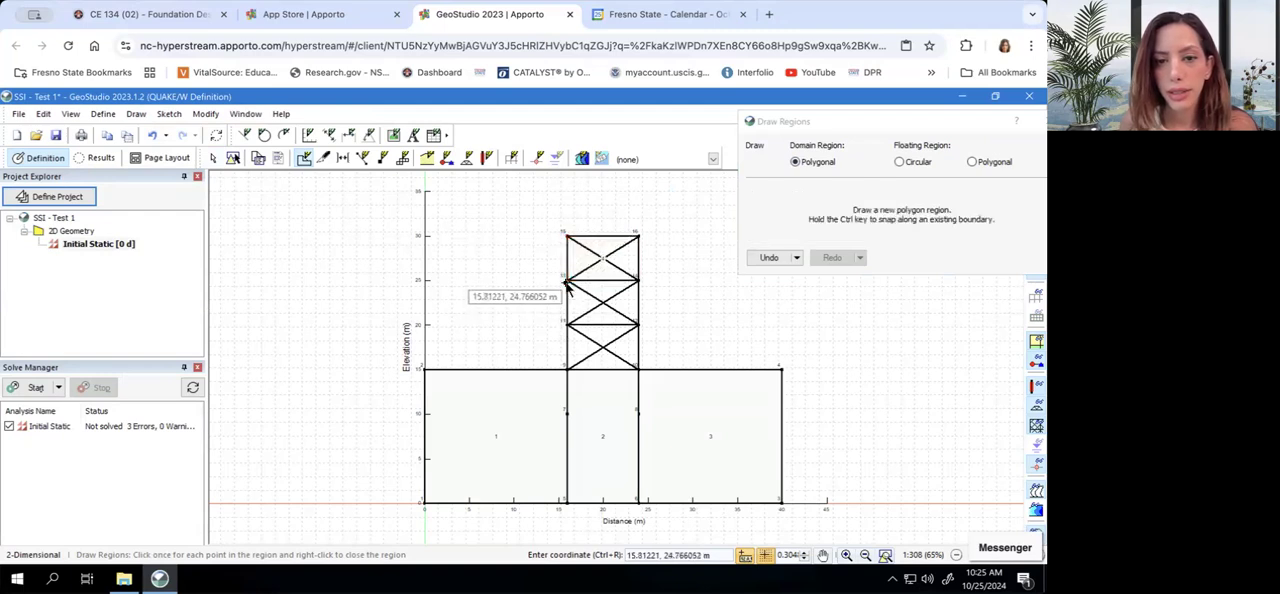
Draw the frame's middle storey as a polygonal region through points 13, 14, 12 and 11, and end the region drawing
click(566, 283)
click(637, 281)
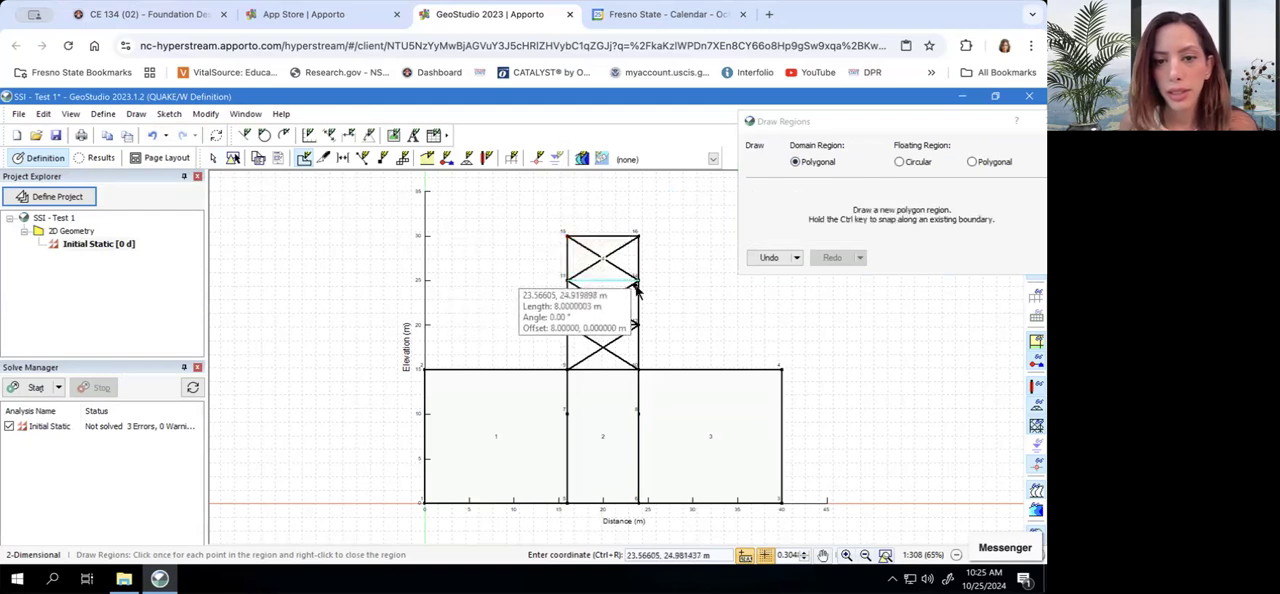
click(638, 325)
click(567, 325)
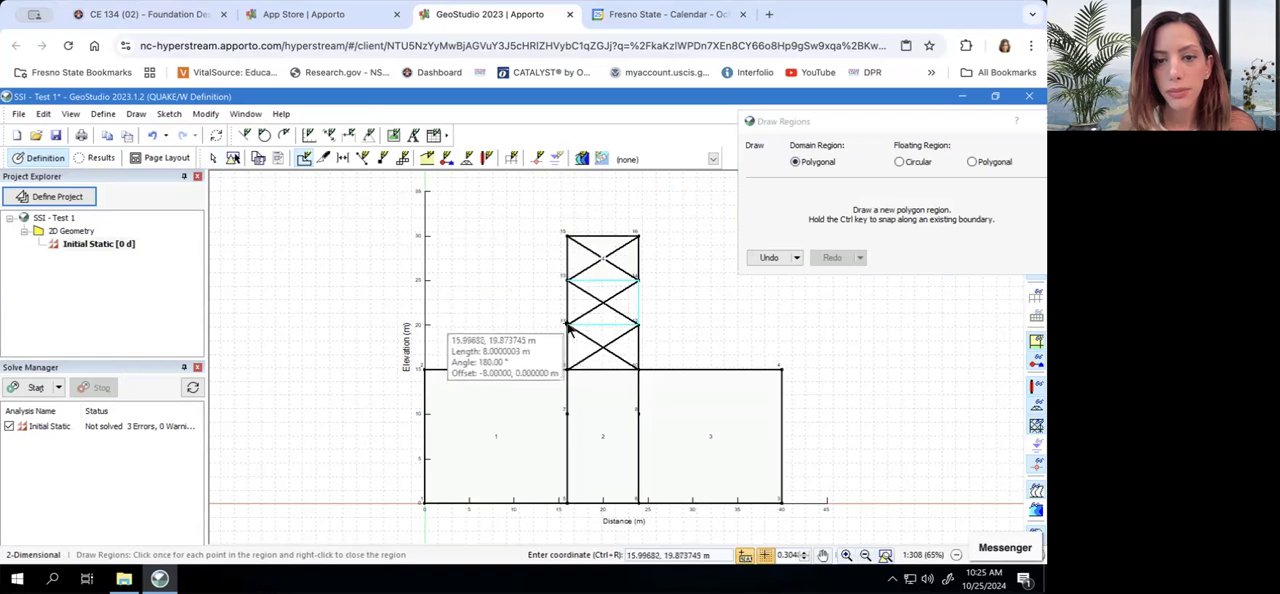
click(567, 282)
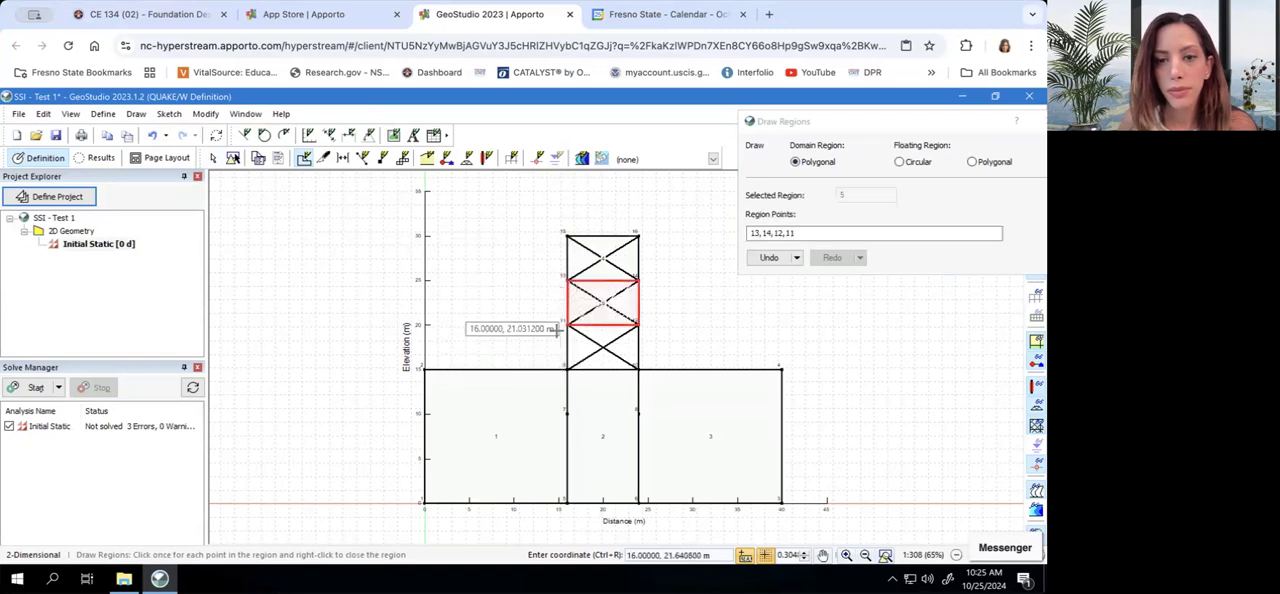
right_click(556, 331)
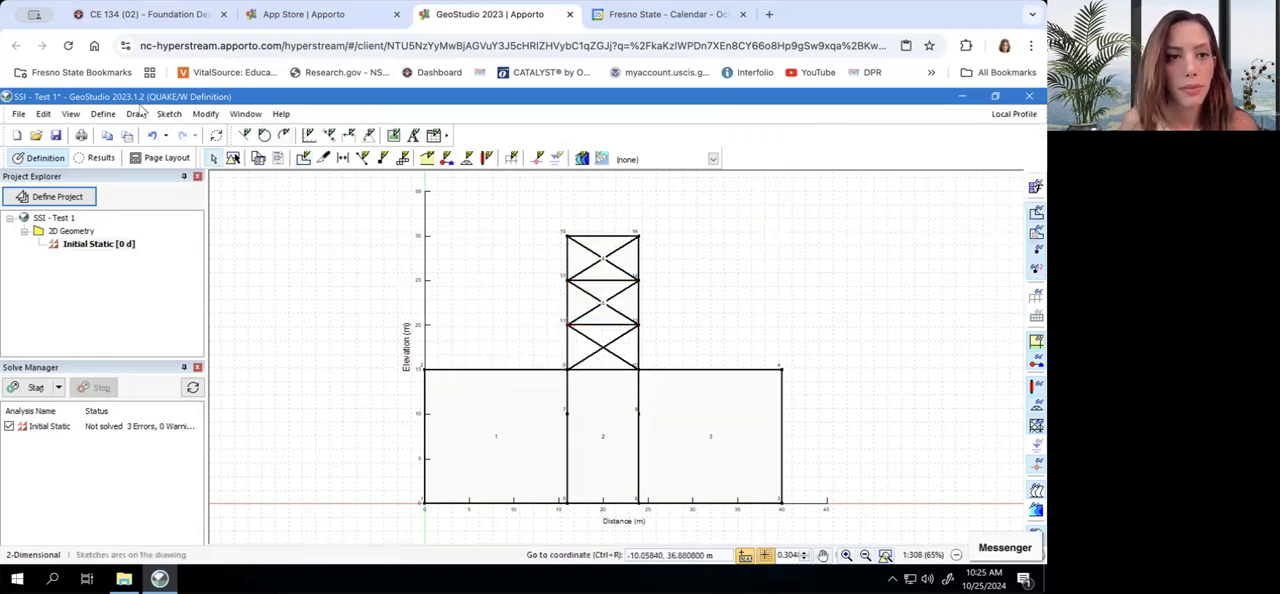
Draw the frame's bottom storey as a polygonal region through points 11, 12, 10 and 9, and end the region drawing
click(137, 114)
key(Return)
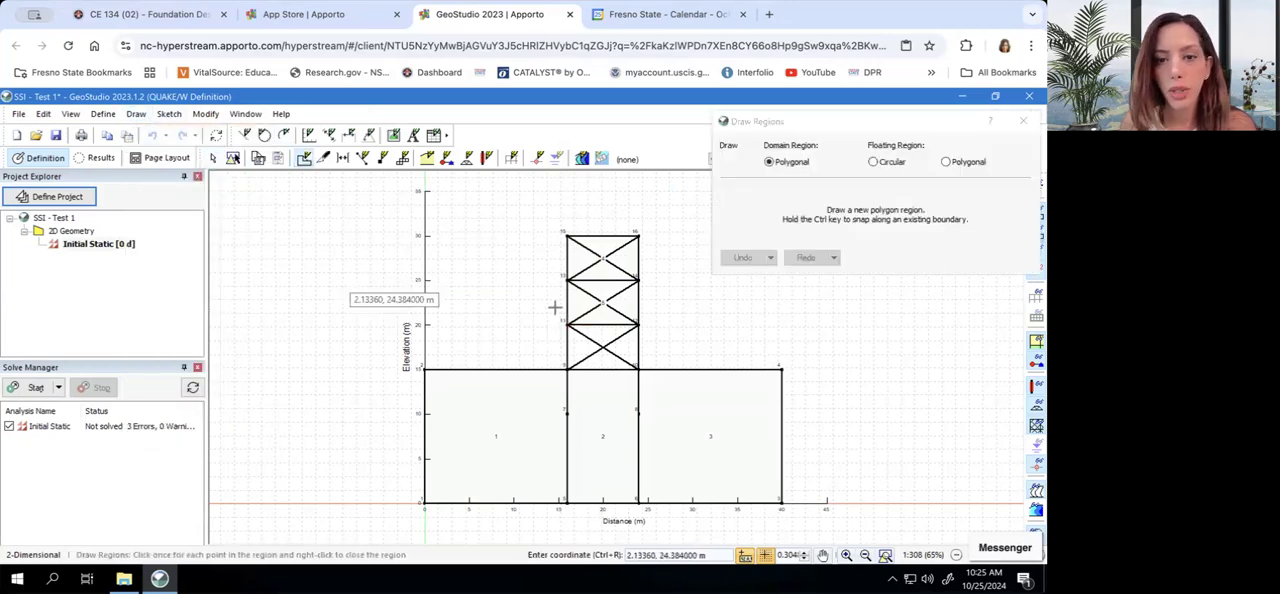
click(567, 325)
click(638, 325)
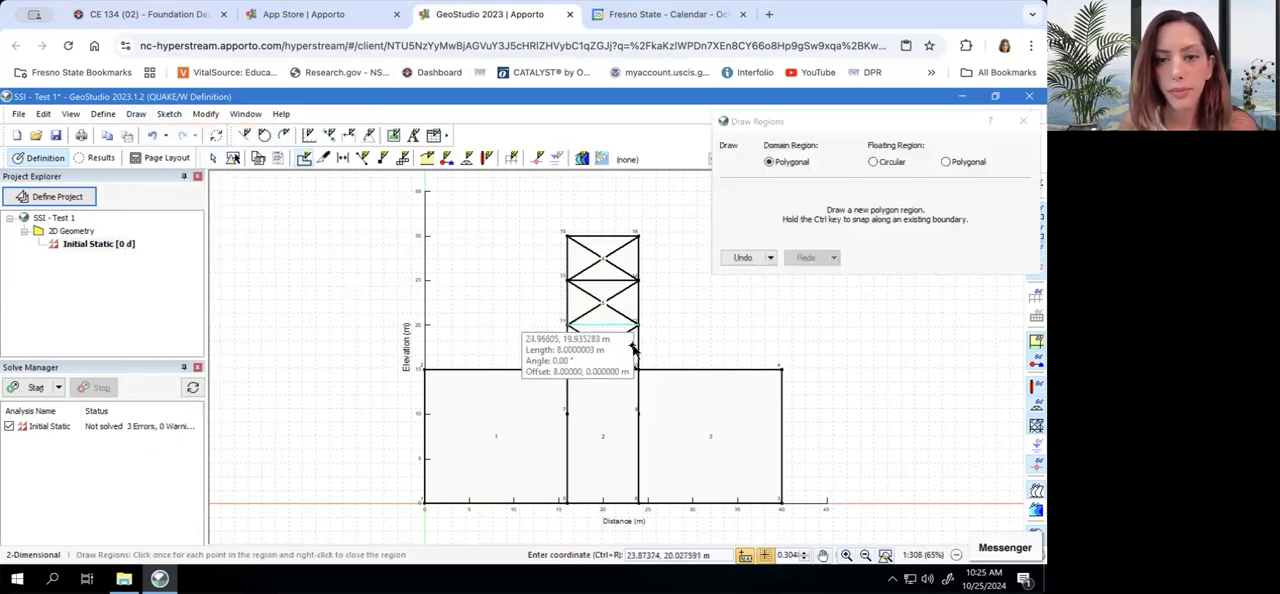
click(638, 369)
click(567, 370)
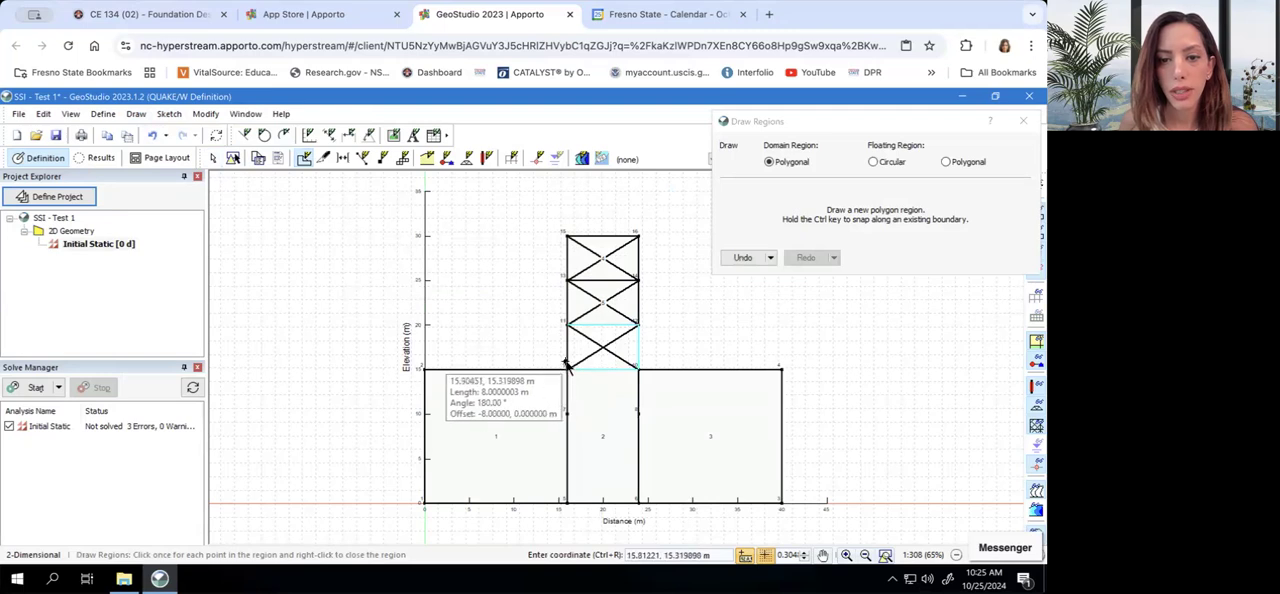
click(564, 325)
right_click(564, 325)
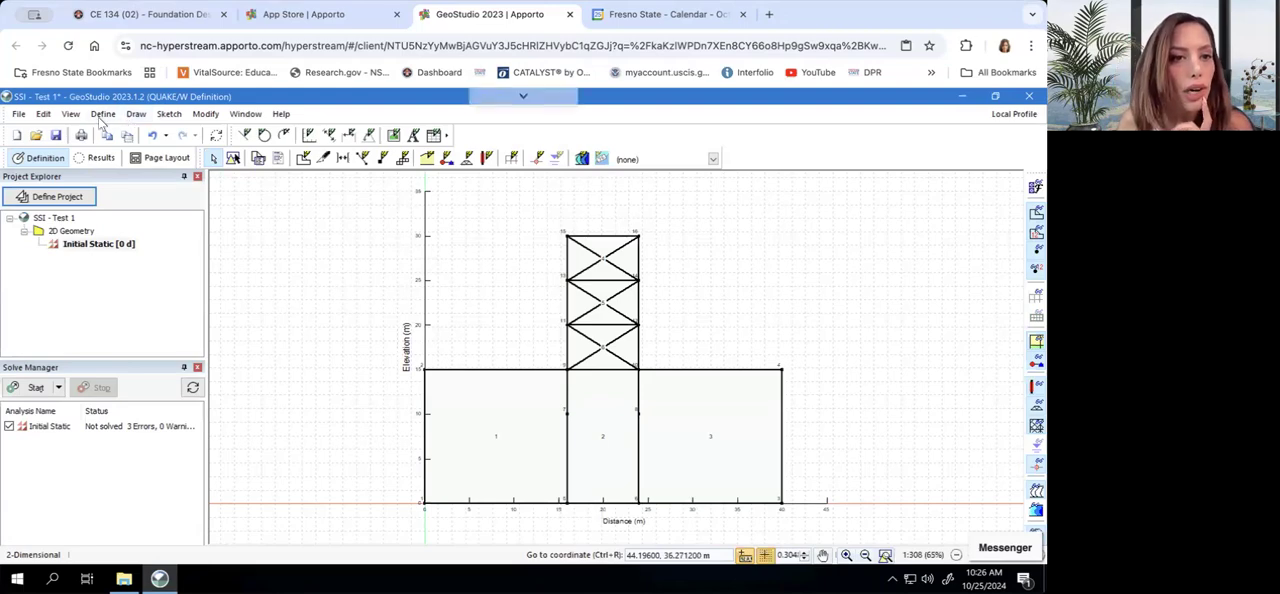
Add a material named Foundation Soil and assign it the Linear Elastic material model
click(103, 114)
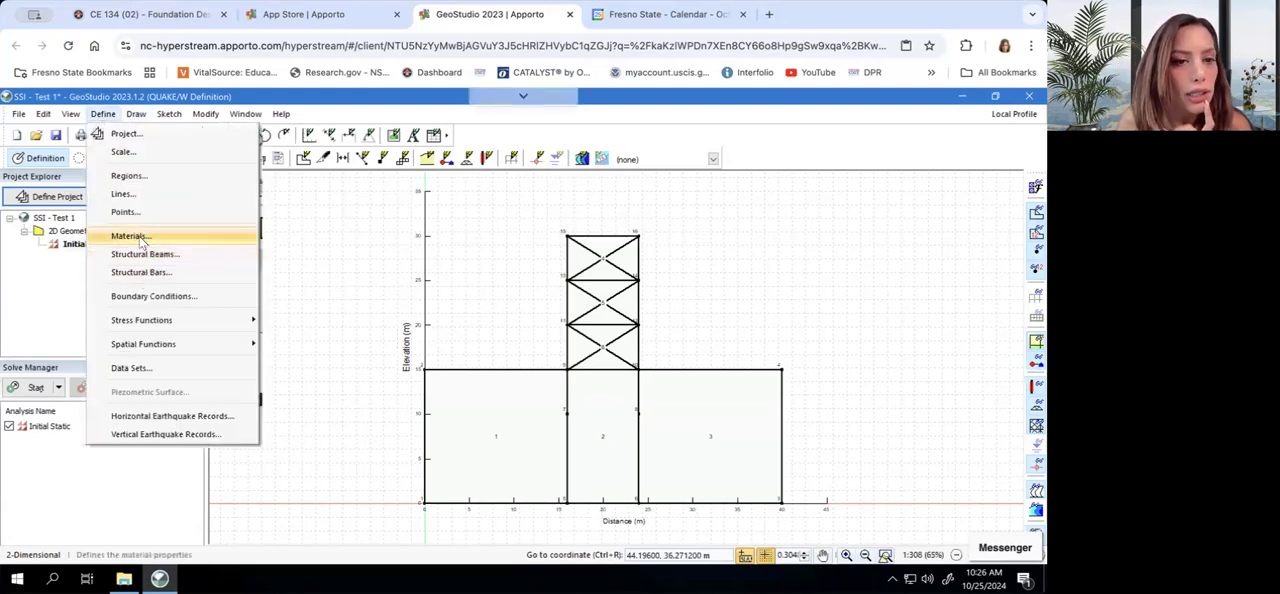
click(145, 236)
click(975, 220)
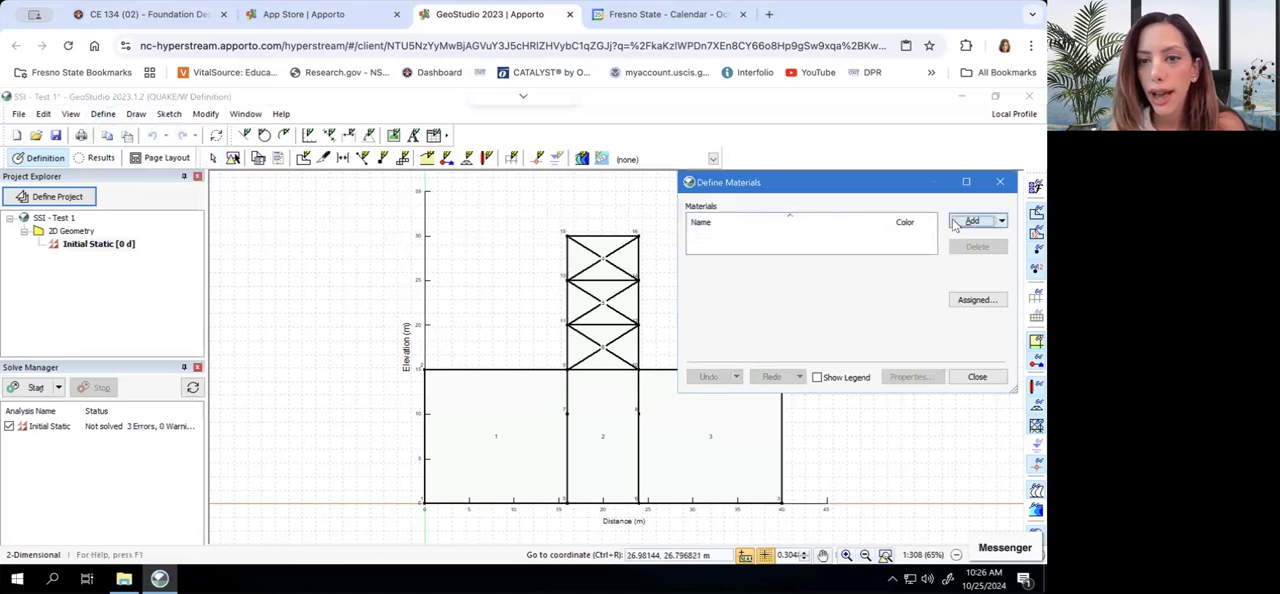
triple_click(778, 276)
text(Foundatio)
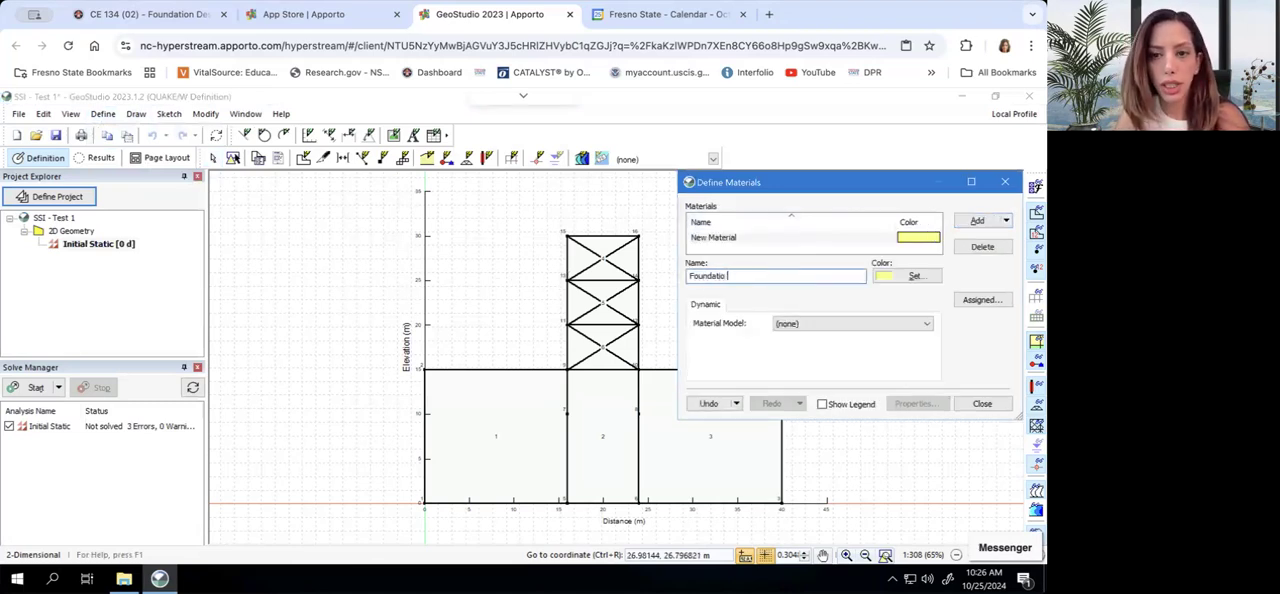
text(n Soil)
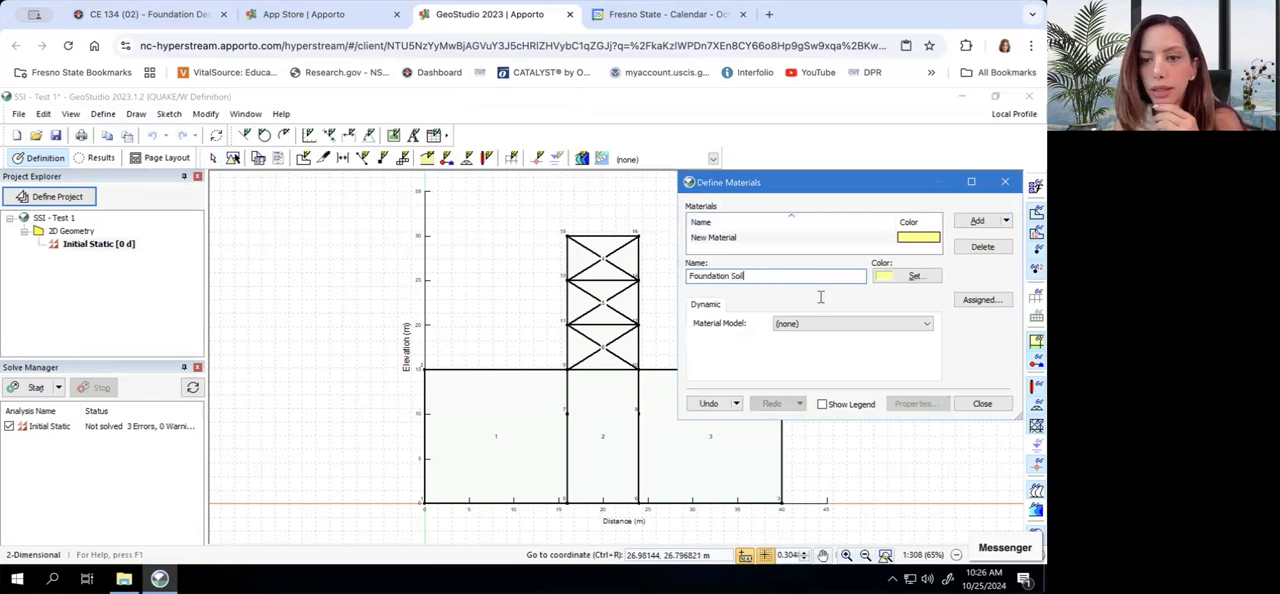
click(817, 324)
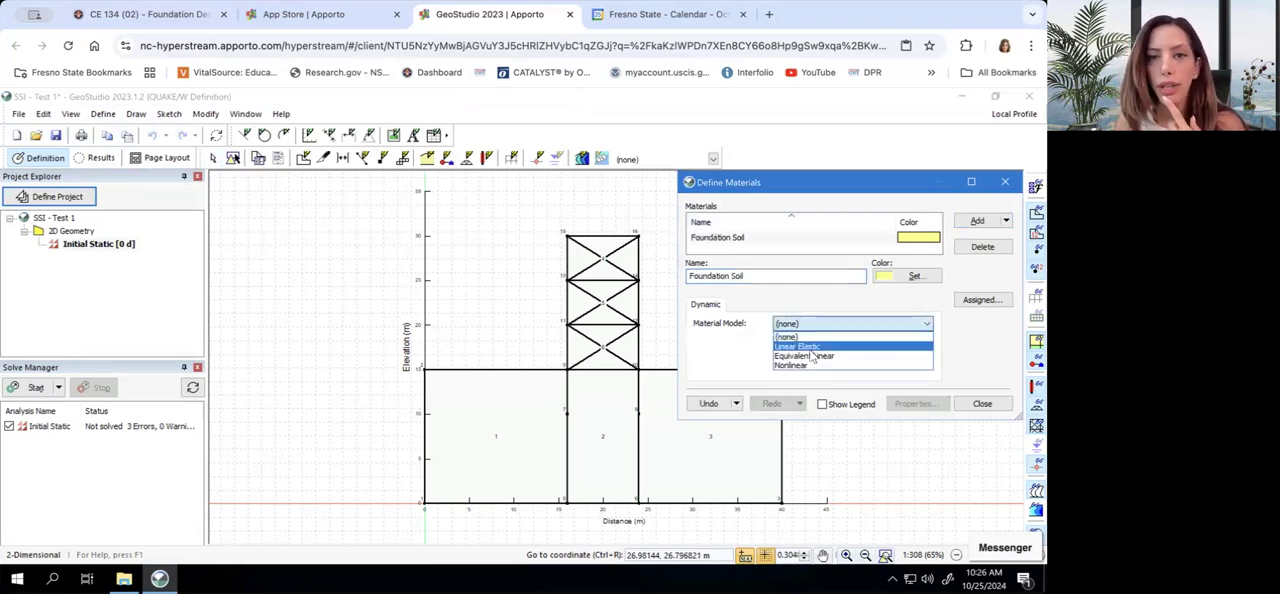
click(811, 352)
drag(902, 184, 799, 90)
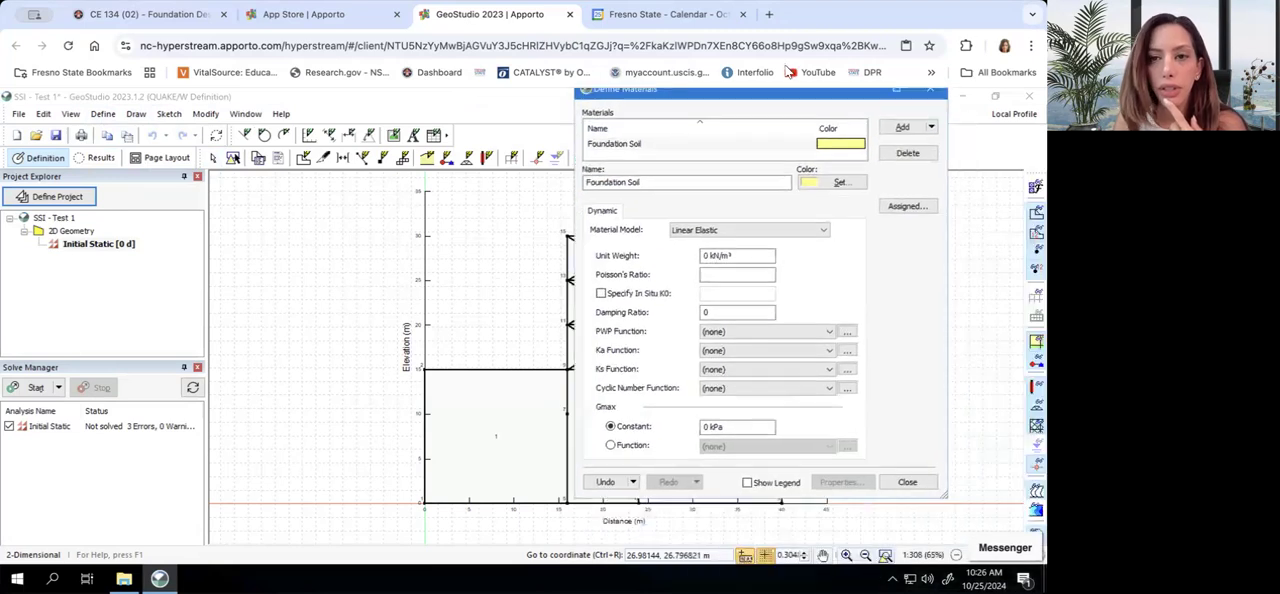
drag(698, 250, 785, 115)
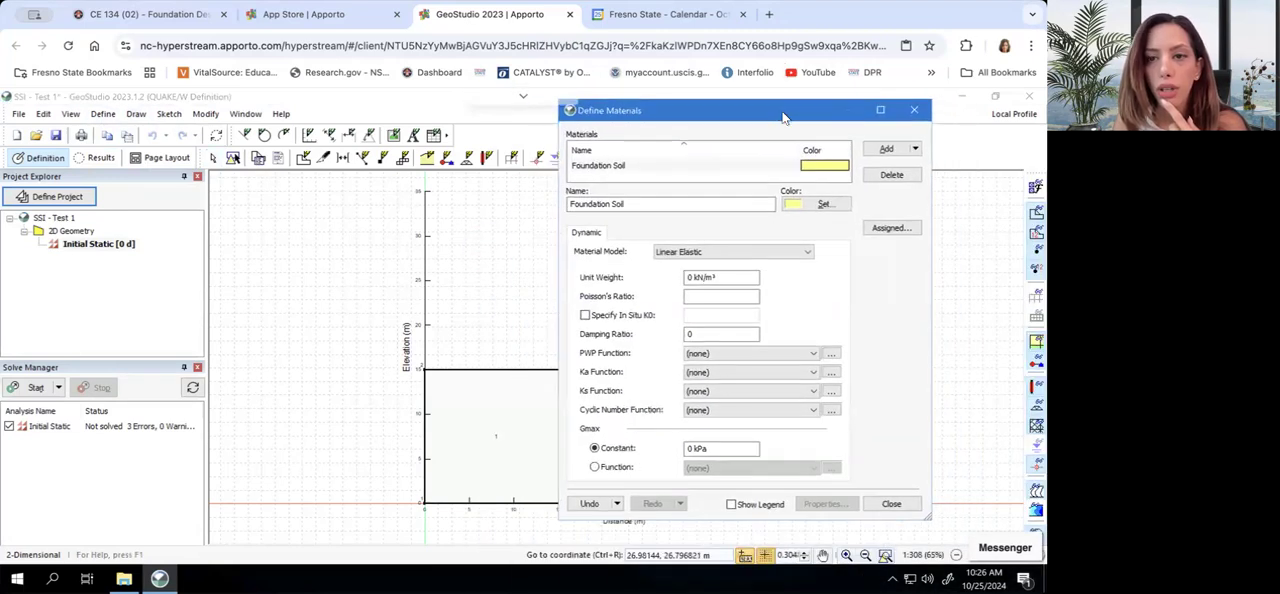
Set the Foundation Soil's unit weight to 20 kN/m³, Poisson's ratio to 0.334 and damping ratio to 0.1
click(688, 277)
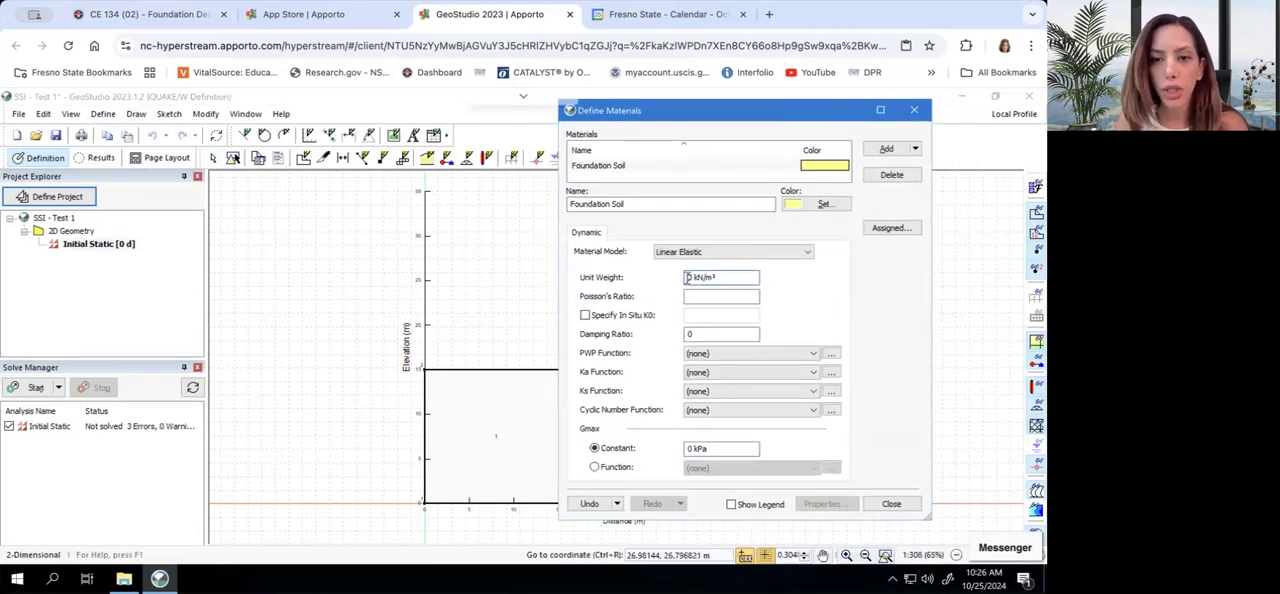
text(20)
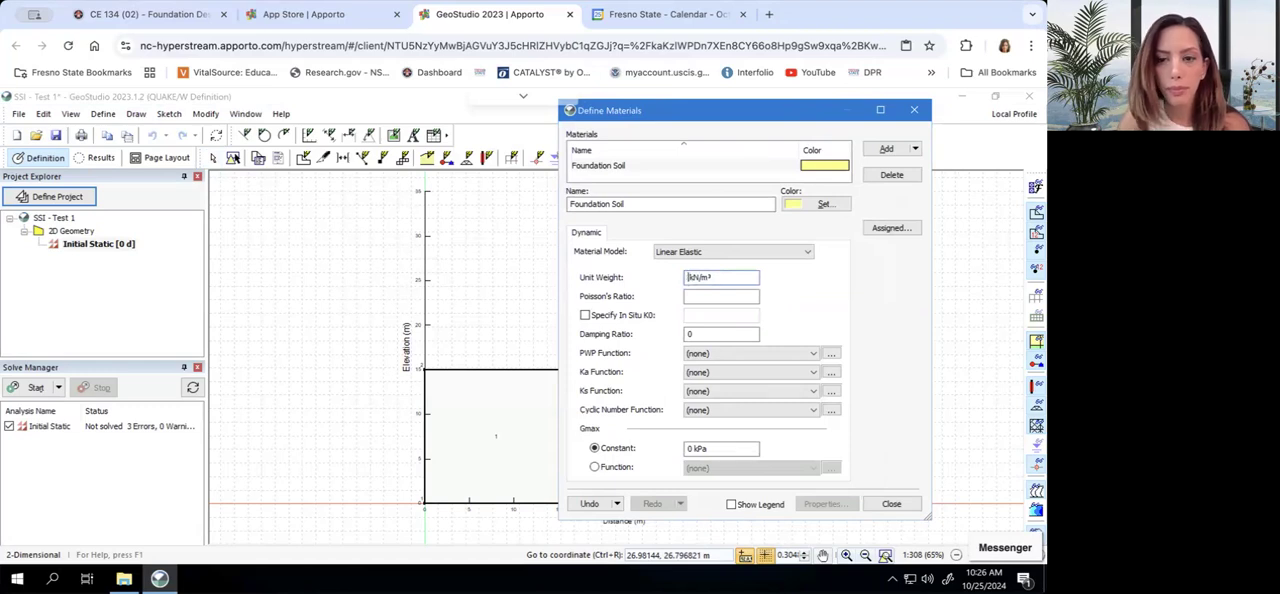
click(691, 296)
text(0.334)
click(697, 336)
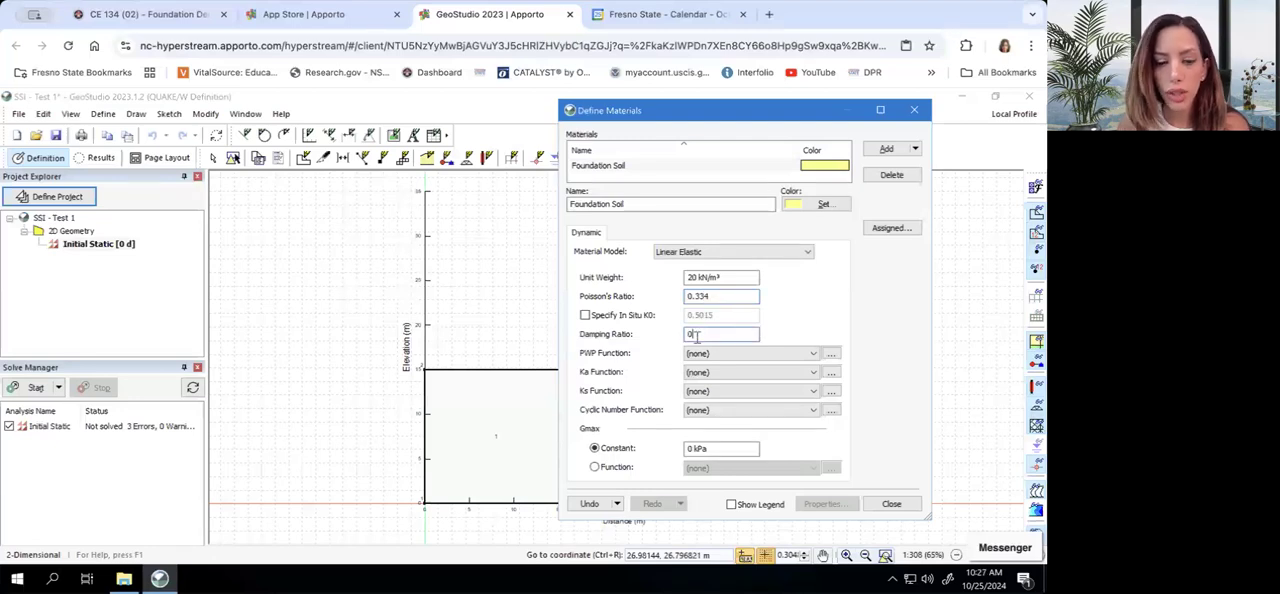
text(.1)
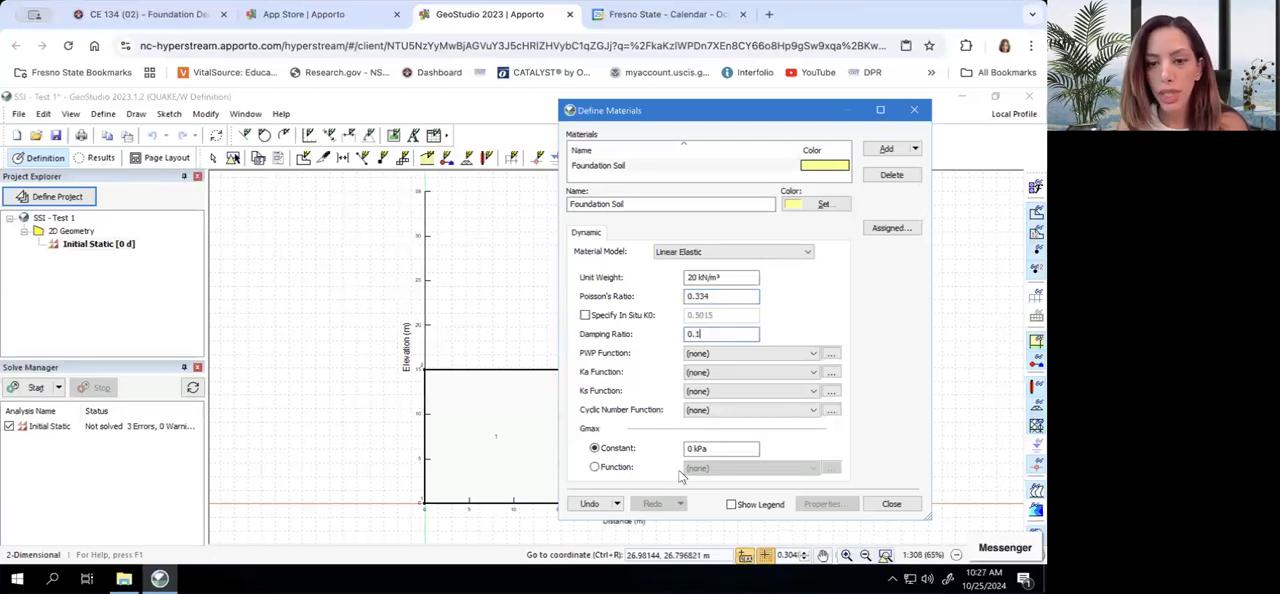
Switch the Foundation Soil's Gmax to a function and add a Gmax function named Foundation of type Spline Data Point Function
click(595, 467)
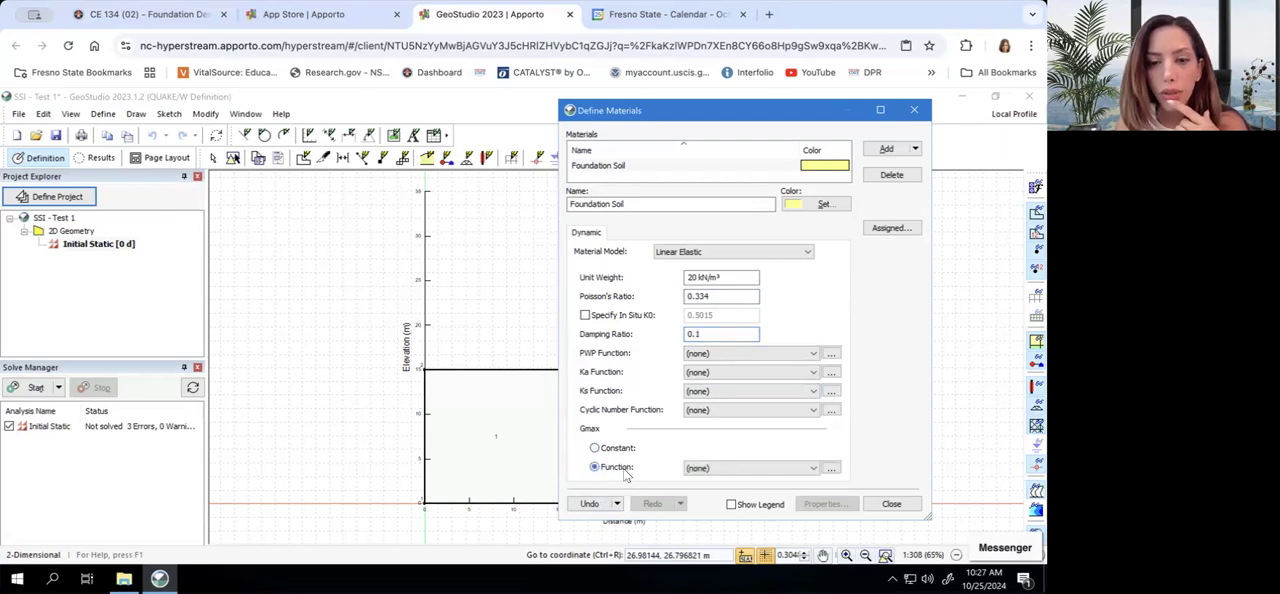
click(757, 468)
click(818, 468)
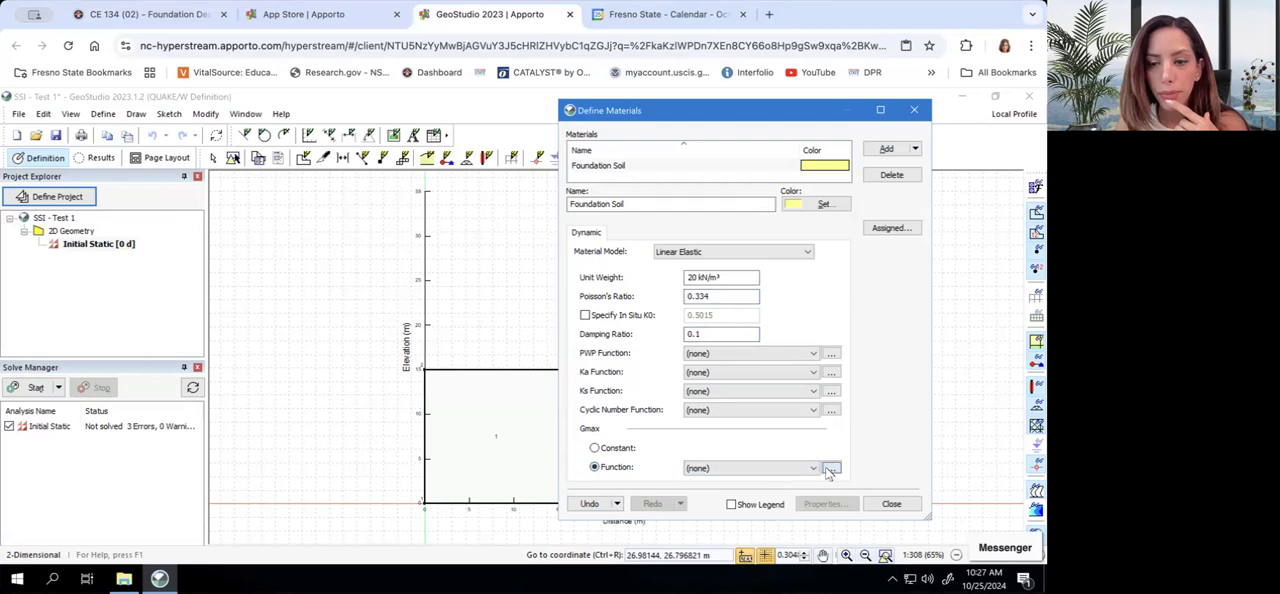
click(831, 468)
click(584, 233)
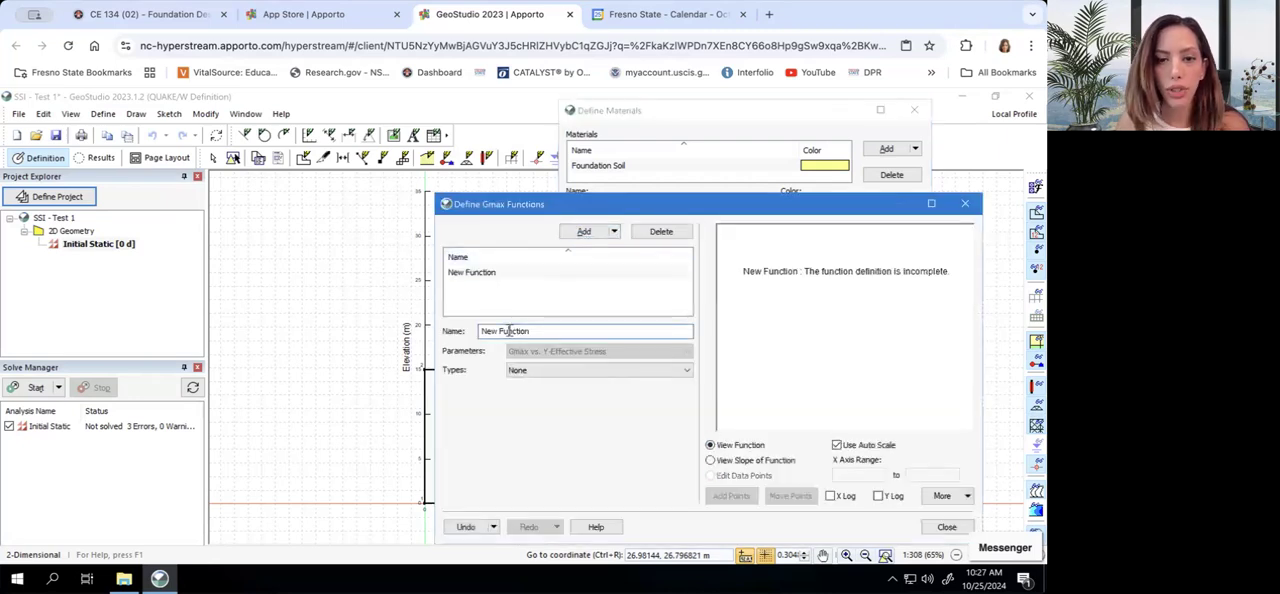
triple_click(509, 331)
text(Foundation)
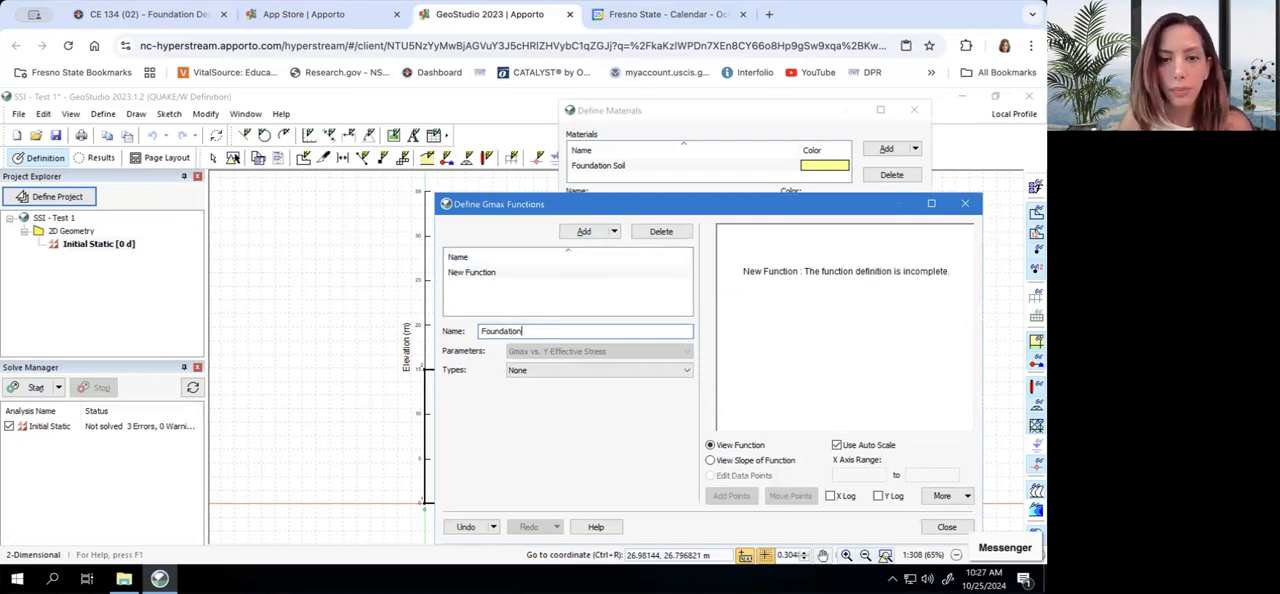
click(545, 372)
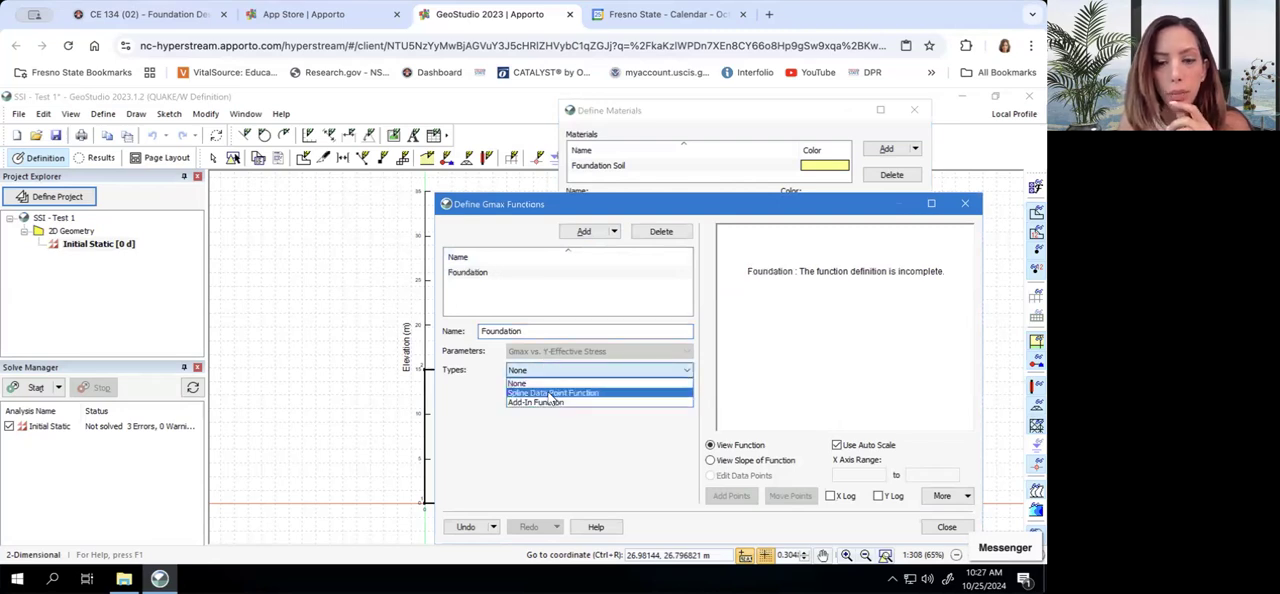
click(549, 394)
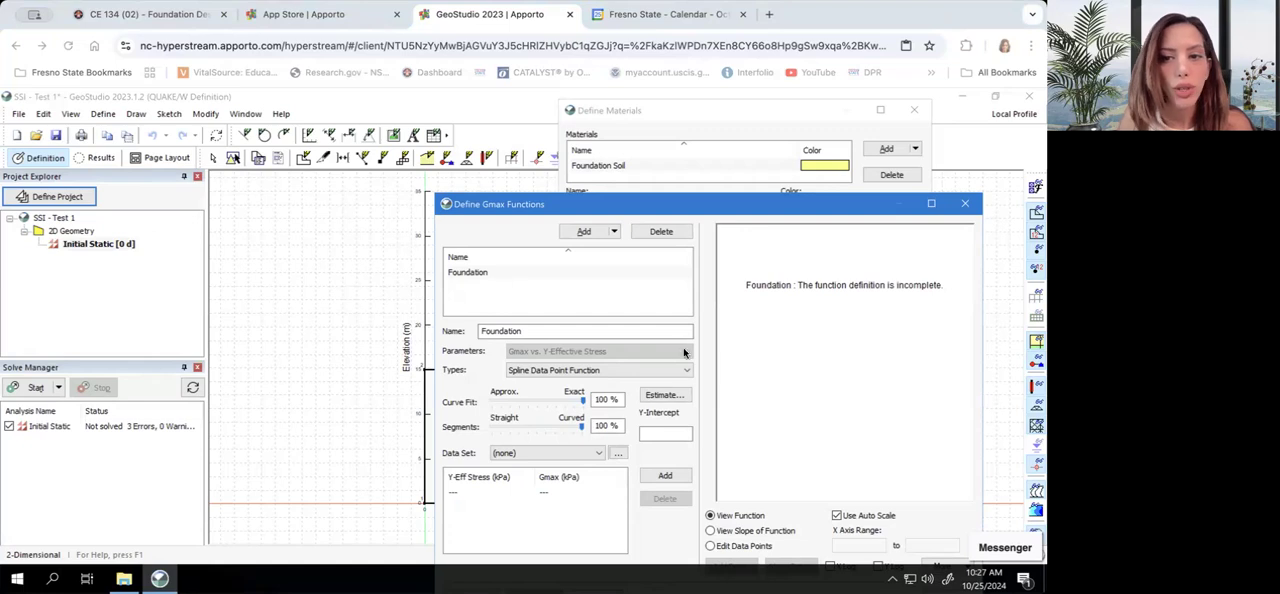
Paste the Y-effective stress and Gmax data points into the Foundation function and close the Gmax function definitions
right_click(540, 503)
click(490, 472)
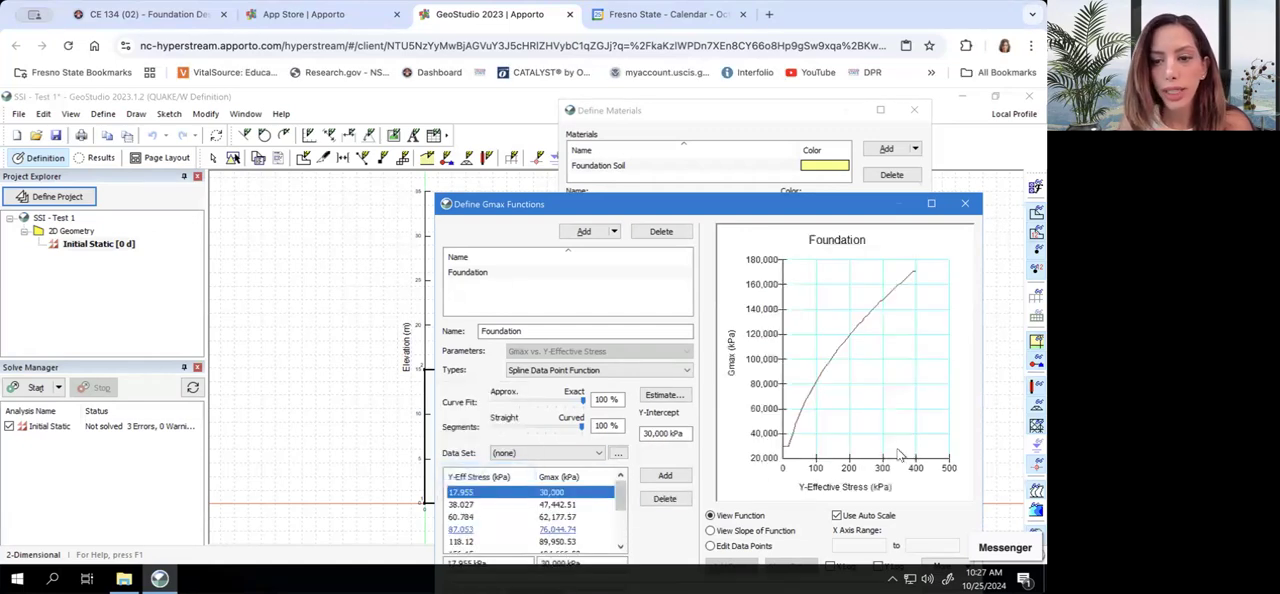
drag(785, 204, 790, 105)
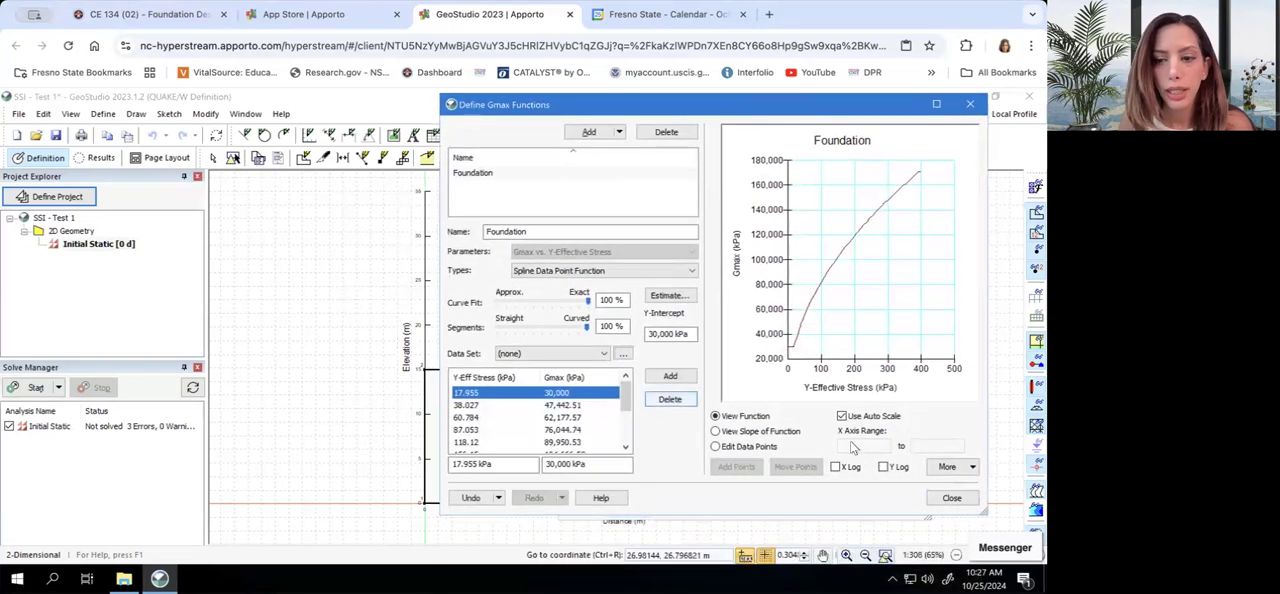
click(952, 499)
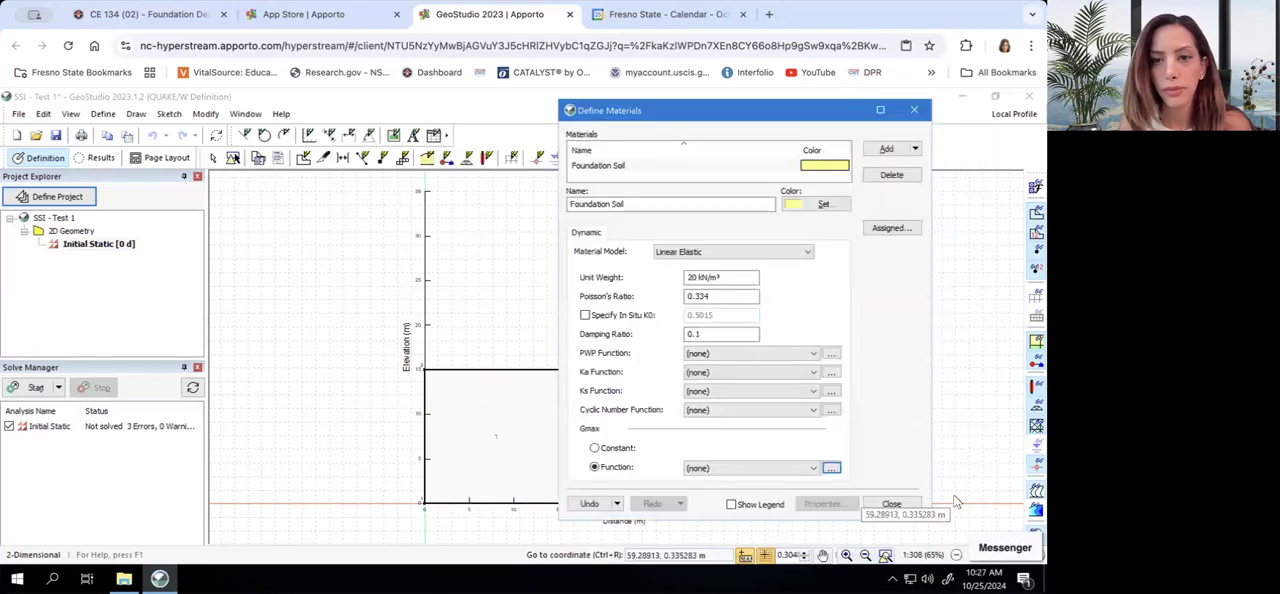
Assign the Foundation function as the Foundation Soil's Gmax function, close the material definitions and save the project
click(813, 468)
click(772, 491)
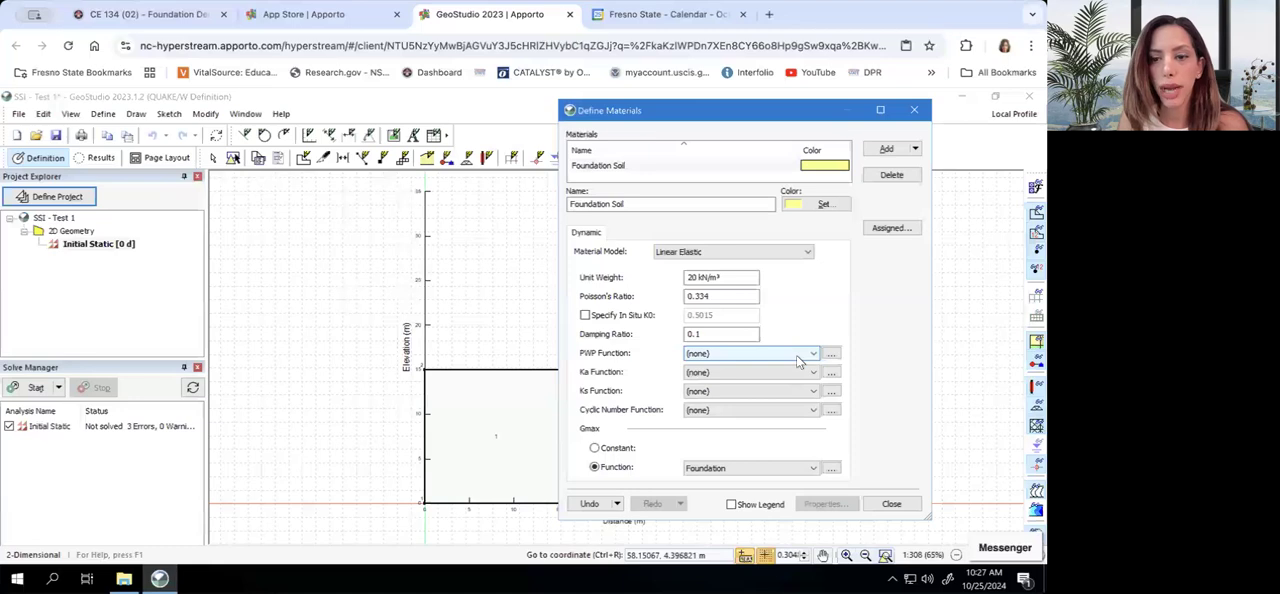
click(891, 503)
click(56, 135)
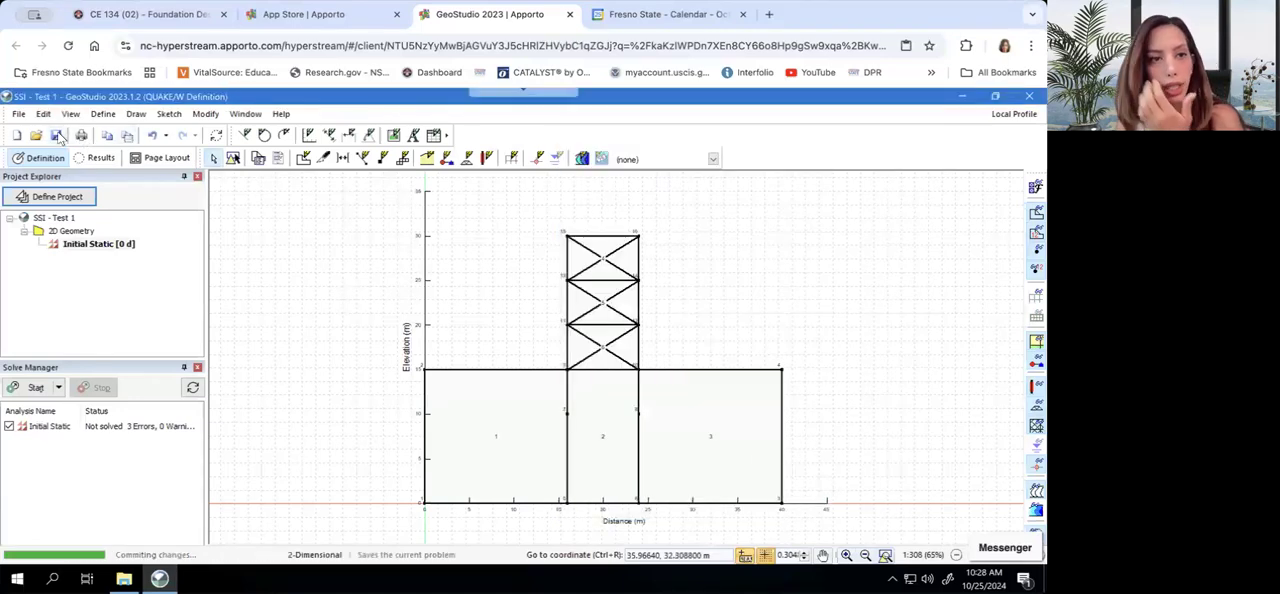
Add a second material named Body Mass and assign it the Linear Elastic material model
click(103, 114)
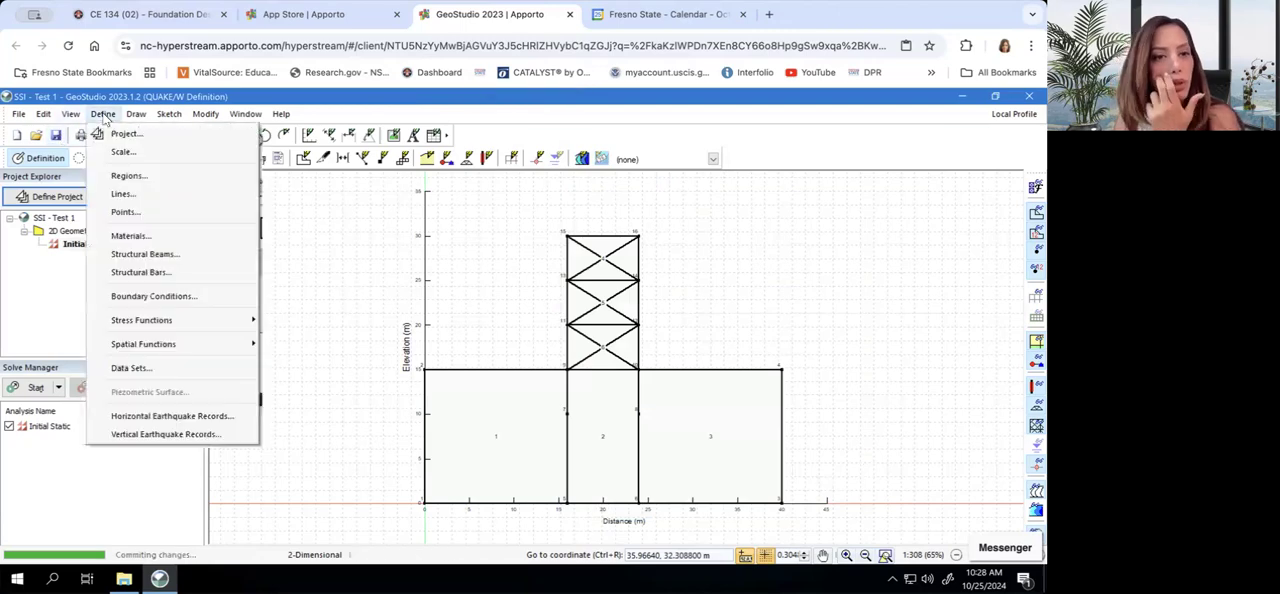
click(130, 236)
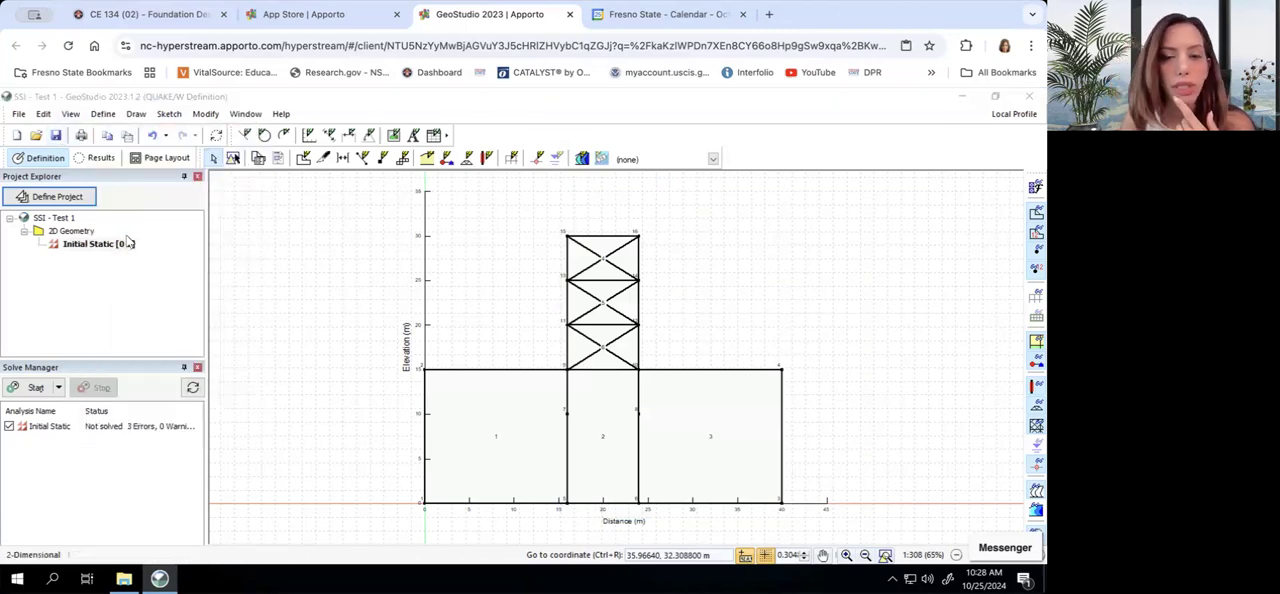
click(886, 148)
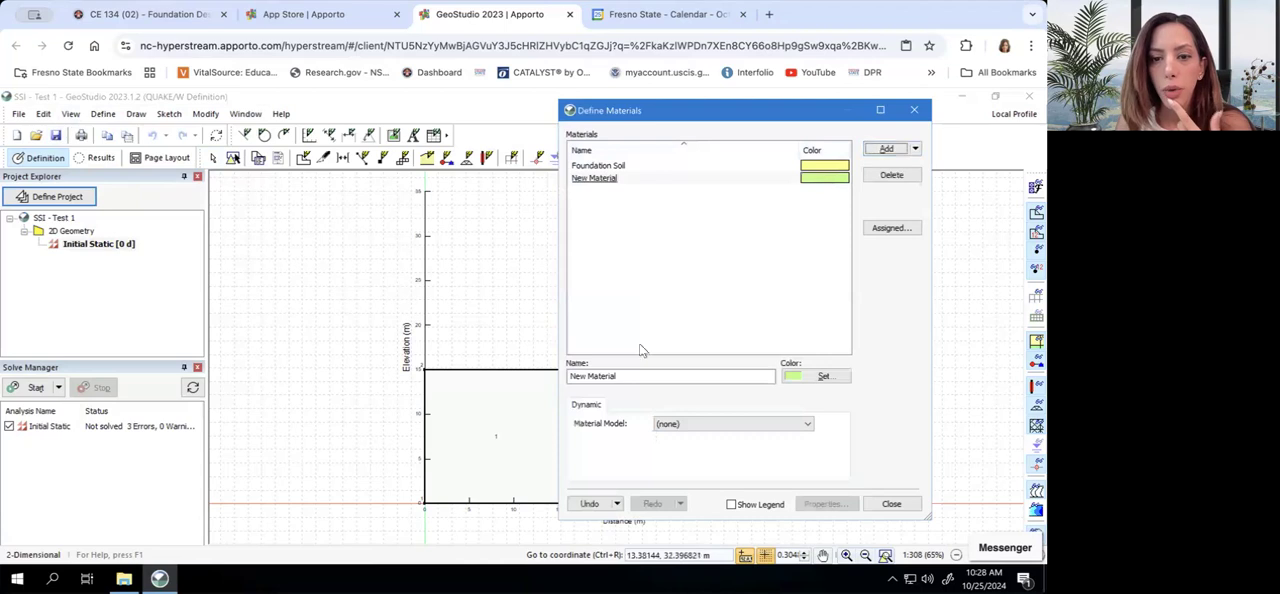
drag(621, 378, 558, 378)
text(B)
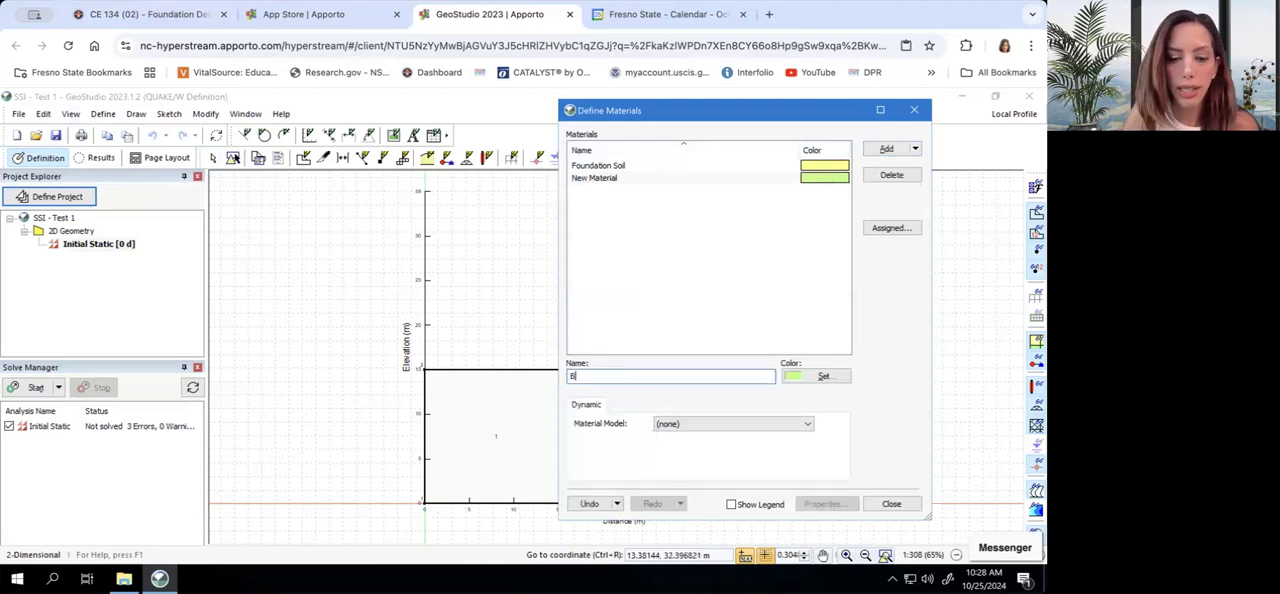
text(ody Mass)
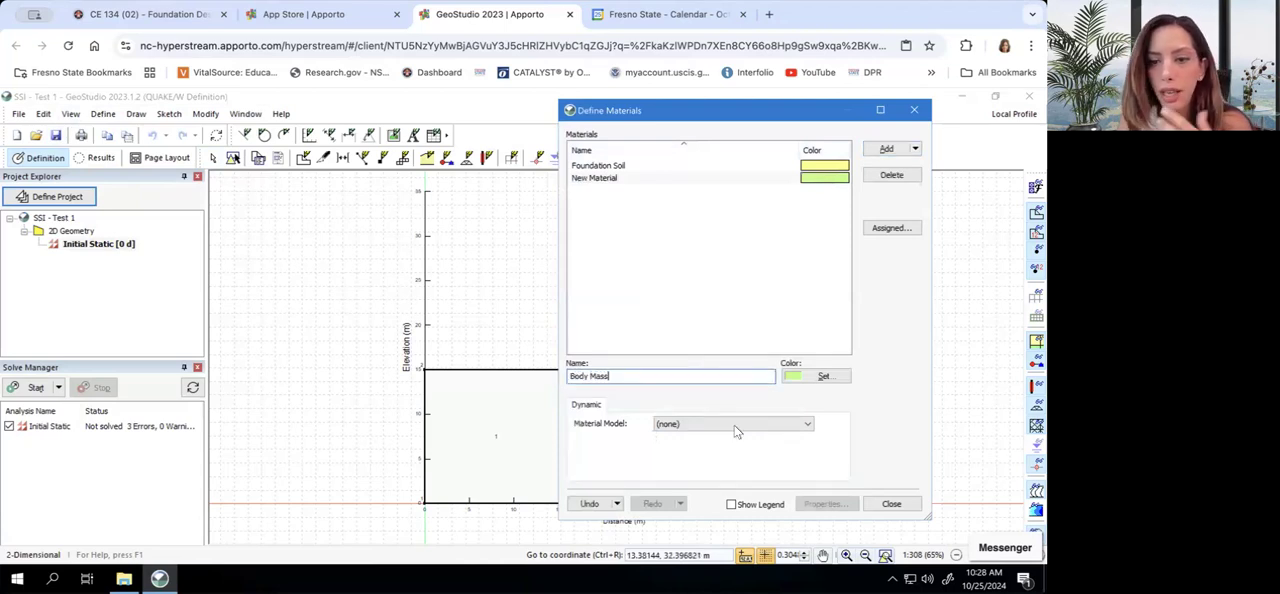
click(736, 426)
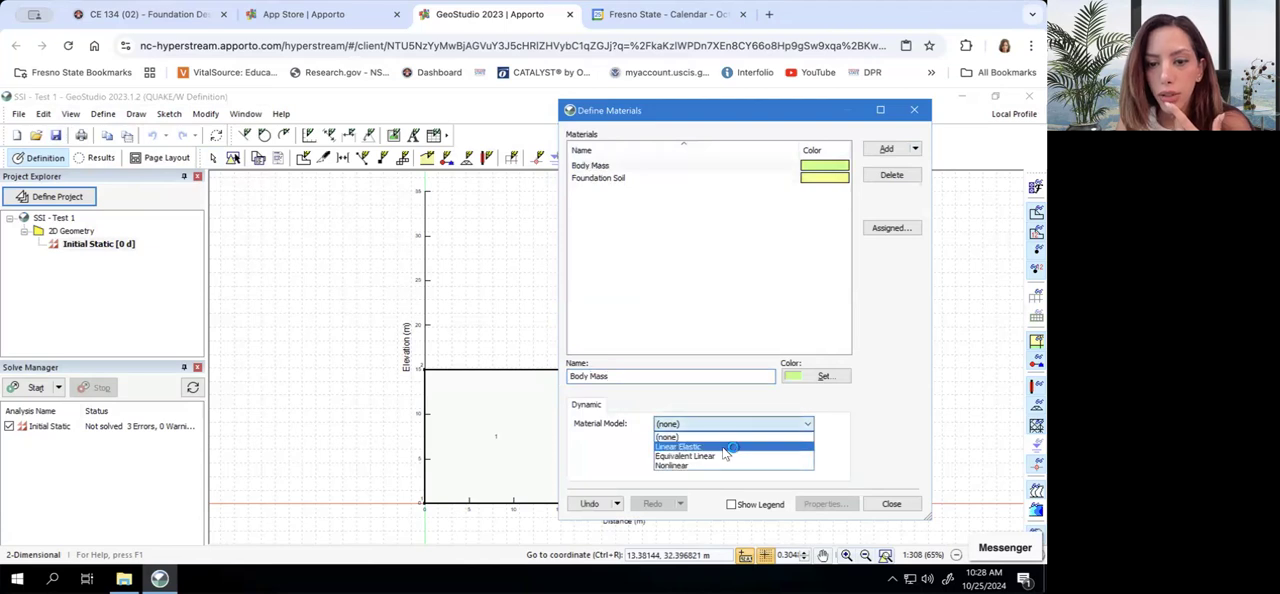
click(730, 447)
Set the Body Mass material's unit weight to 1 kN/m³, Poisson's ratio to 0.334 and damping ratio to 0.1
click(690, 278)
text(1kN/m³)
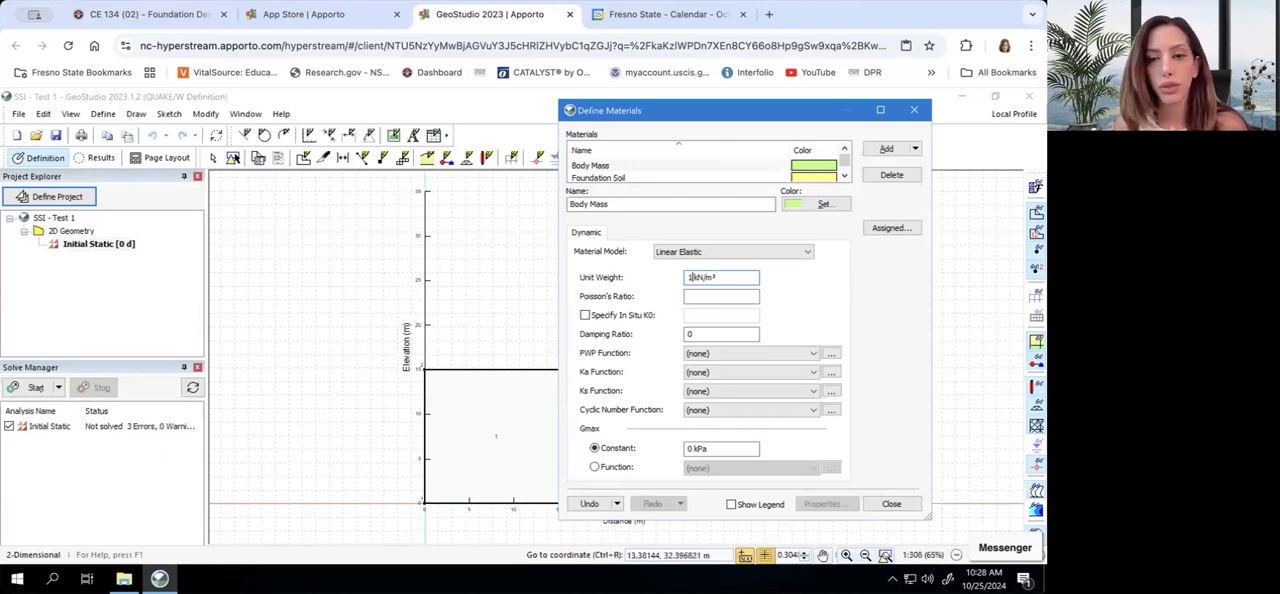
click(731, 295)
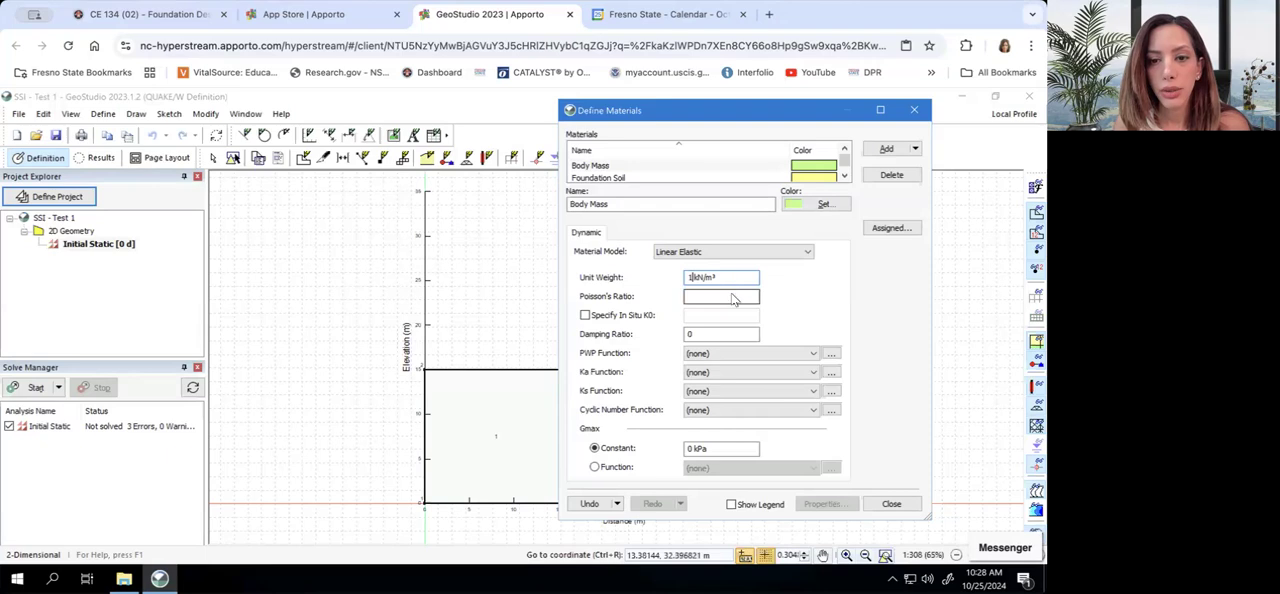
text(0.334)
click(740, 330)
text(.1)
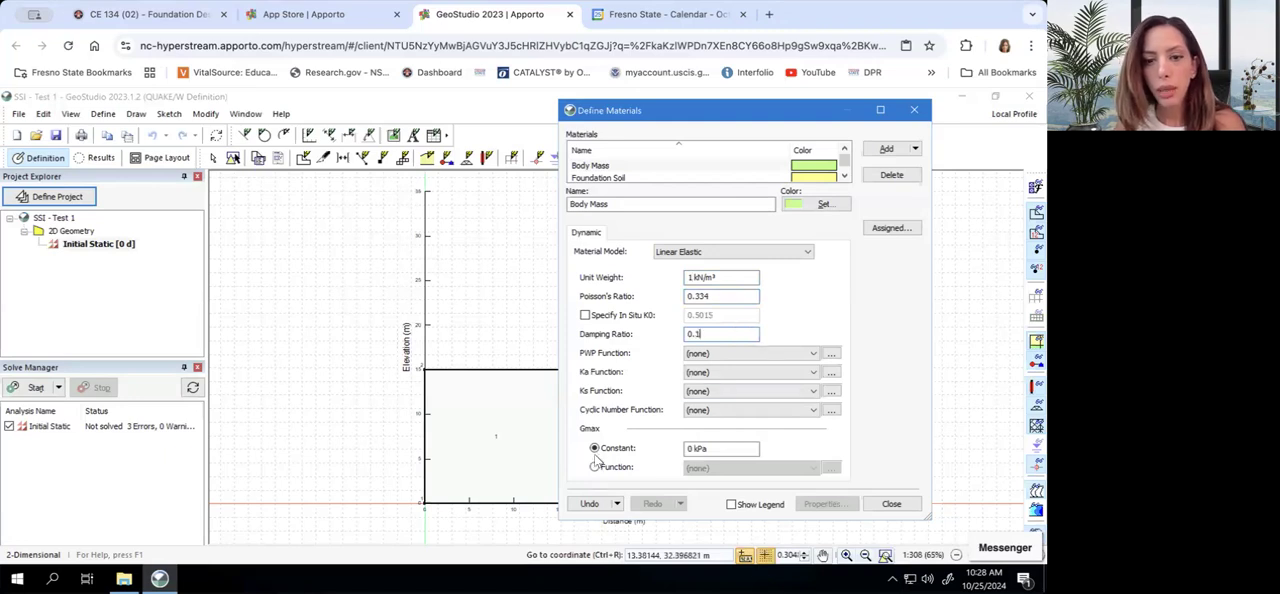
Set the Body Mass material's constant Gmax to 1000 kPa and close the material definitions
click(692, 452)
key(BackSpace)
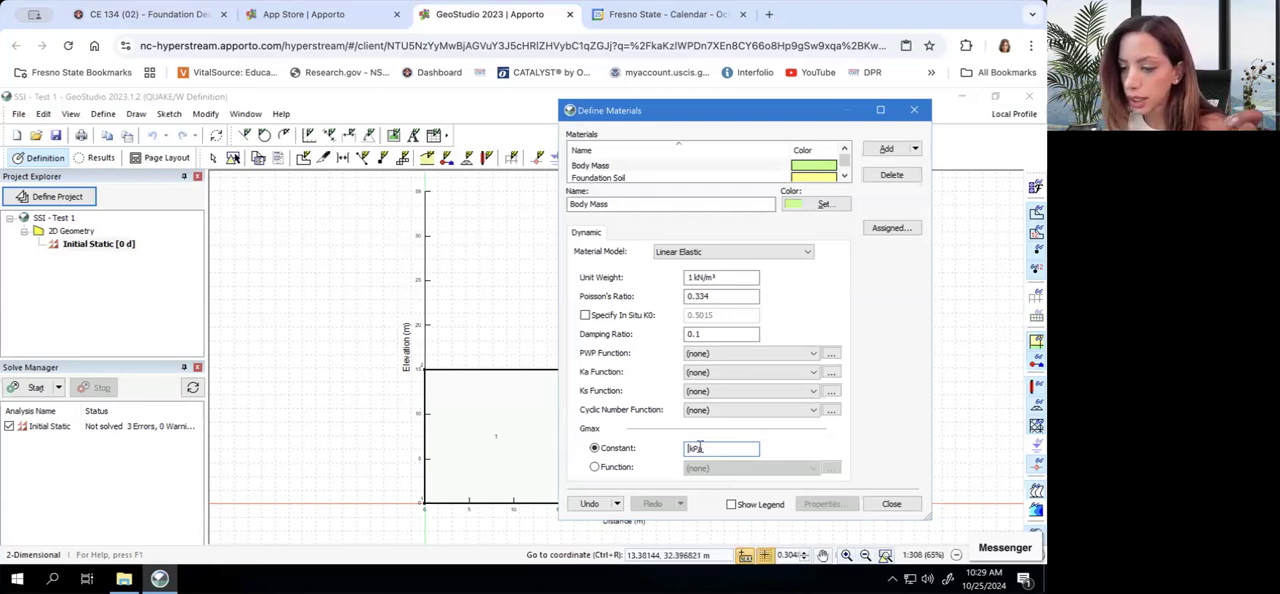
text(1000)
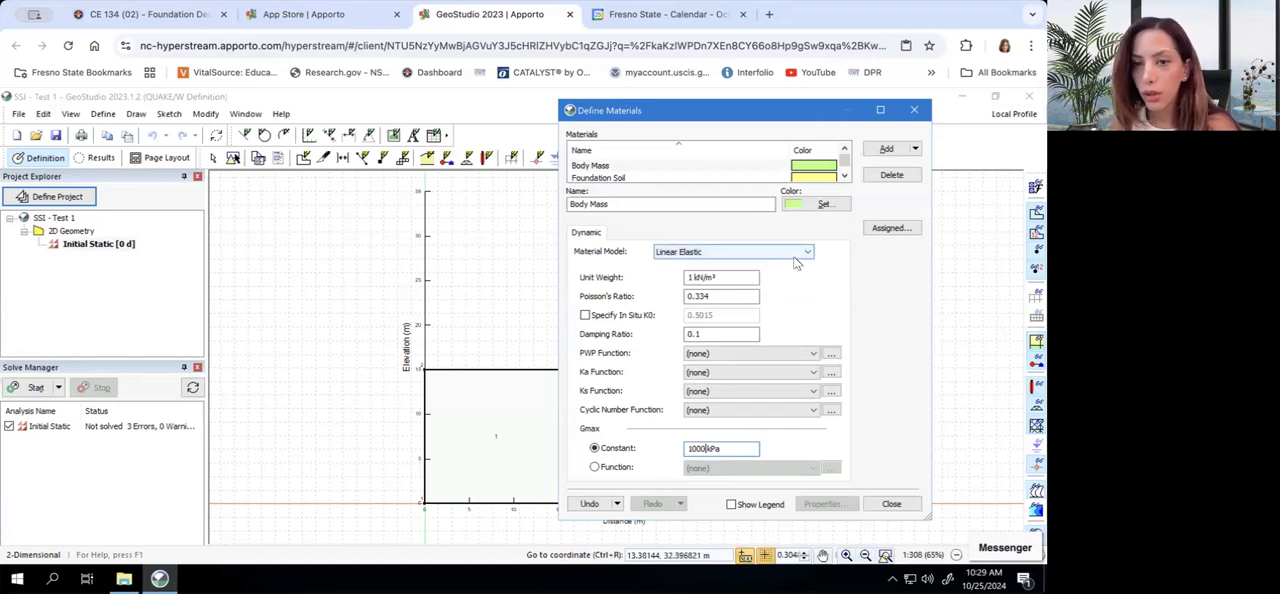
click(888, 504)
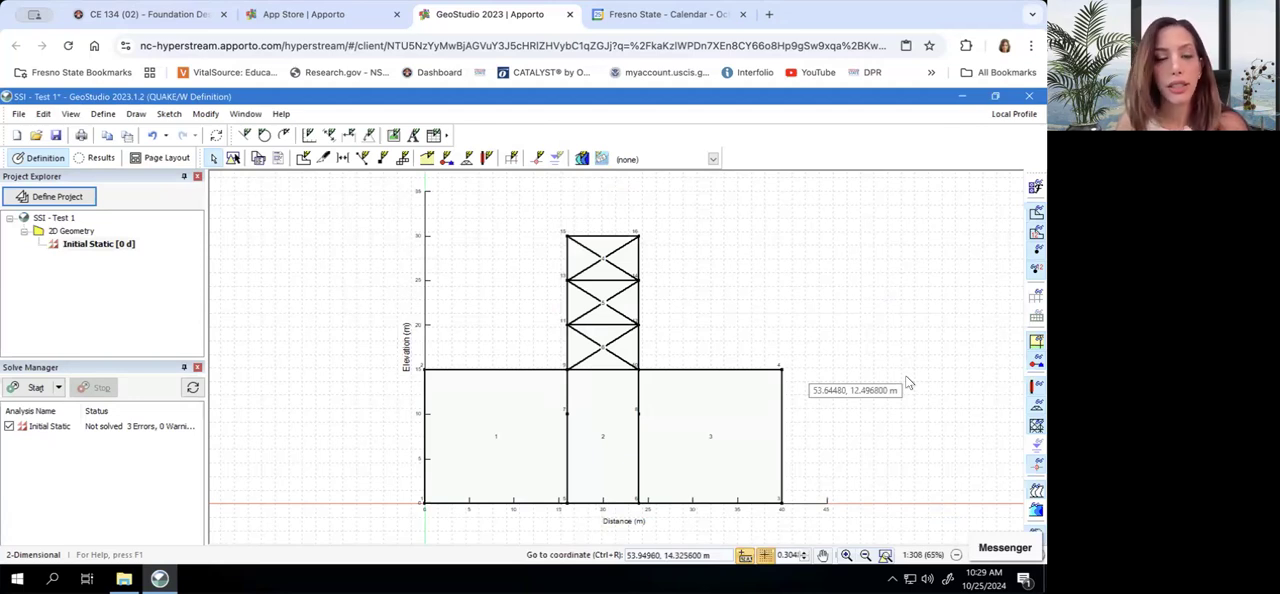
Assign the Foundation Soil material to soil regions 1, 2 and 3 below the frame, and save the project
click(116, 118)
click(131, 117)
click(122, 117)
mouse_move(134, 116)
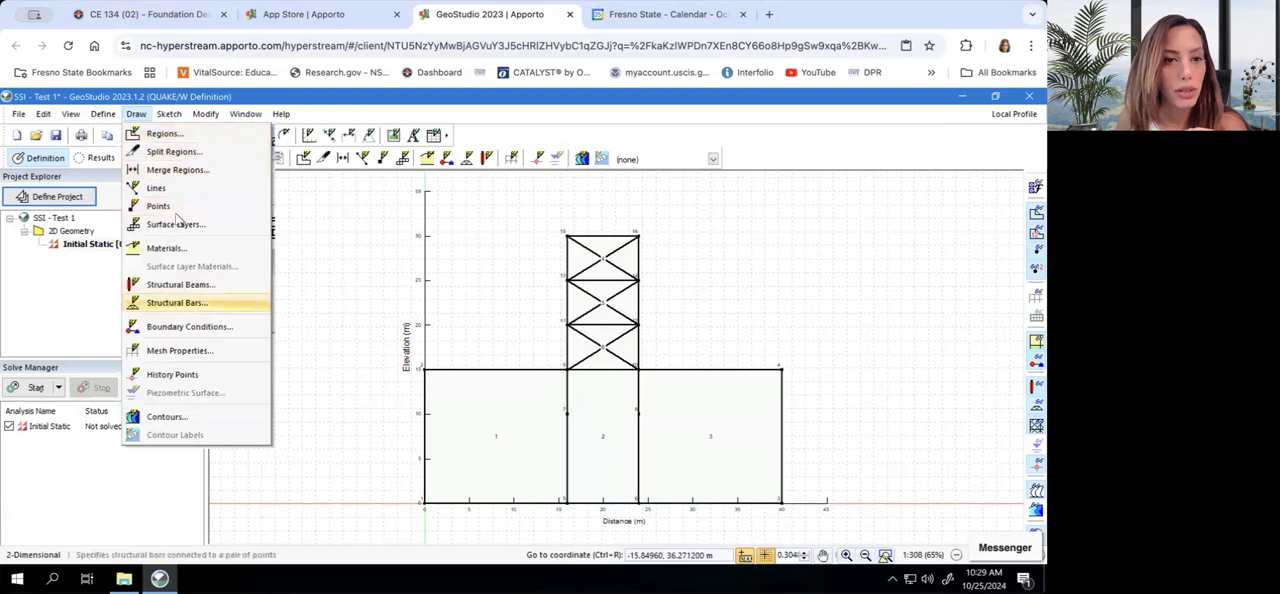
click(170, 247)
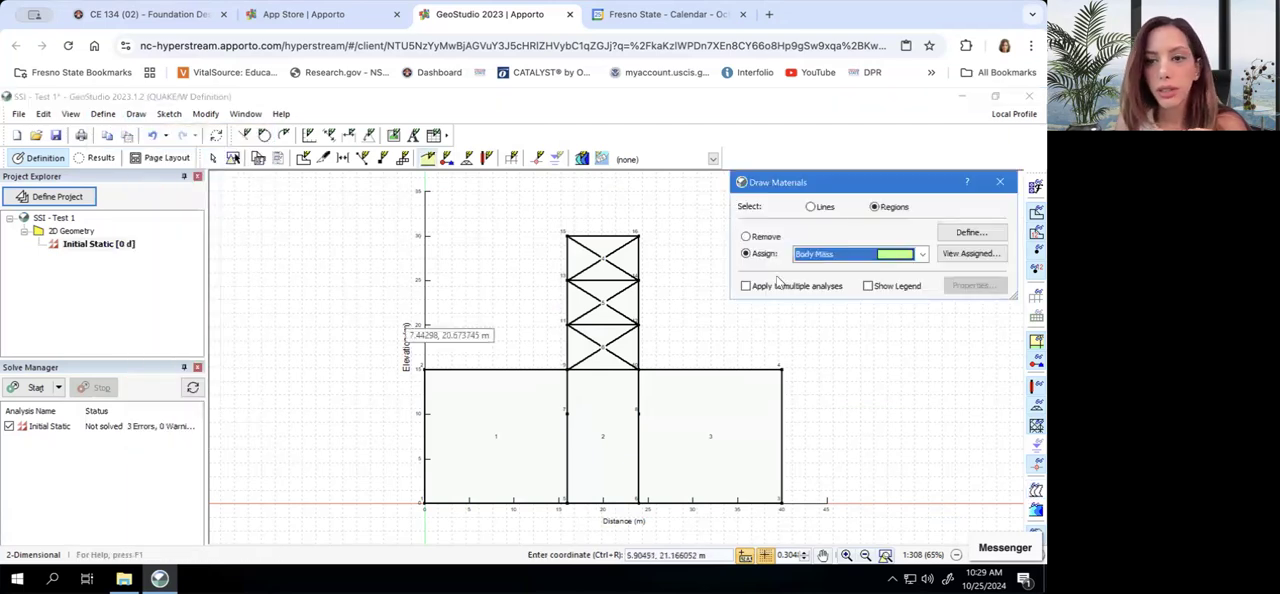
click(848, 254)
click(848, 282)
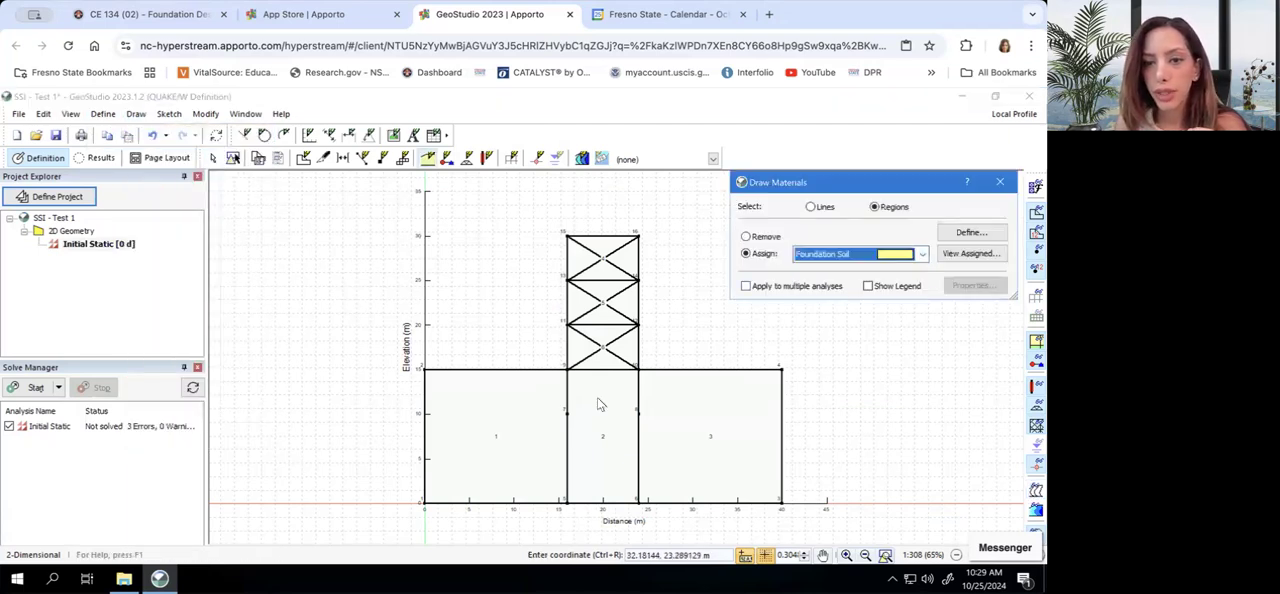
click(527, 440)
click(600, 435)
click(679, 436)
click(999, 182)
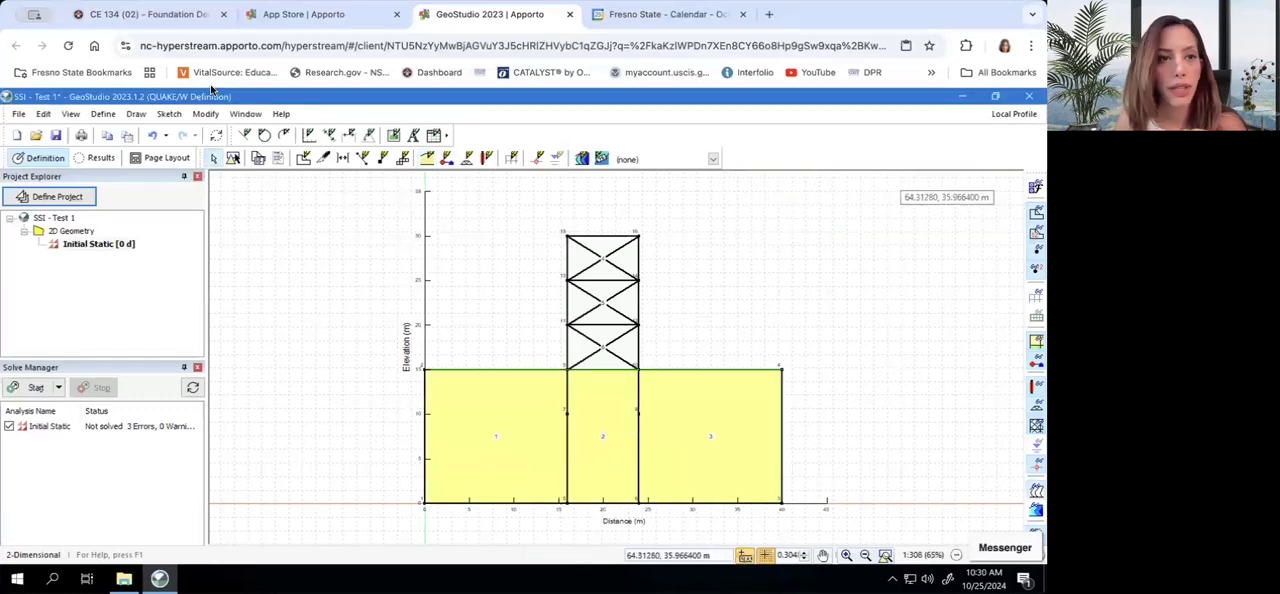
click(55, 137)
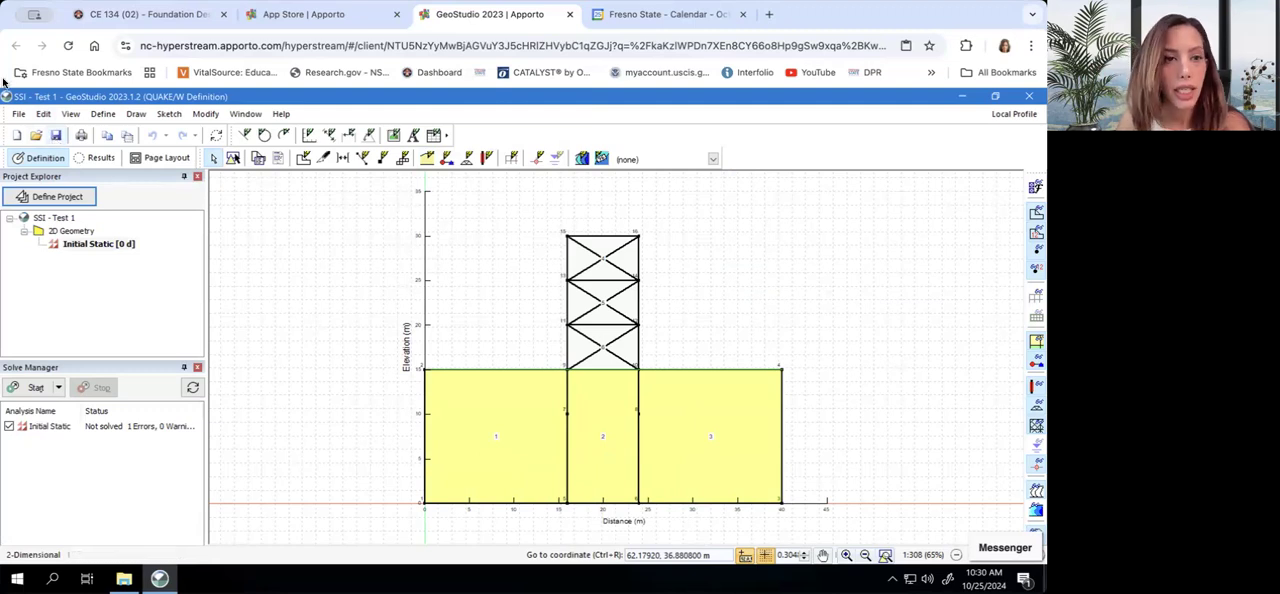
Apply the Fixed X/Y boundary condition to the three base lines of the soil regions
click(110, 115)
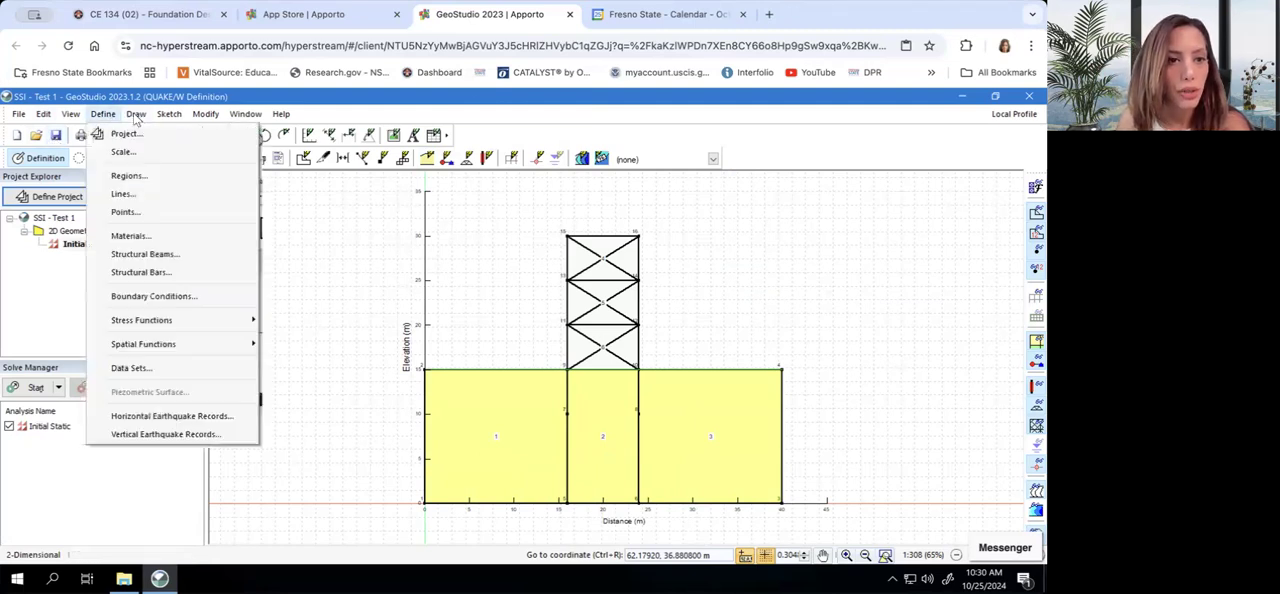
click(150, 328)
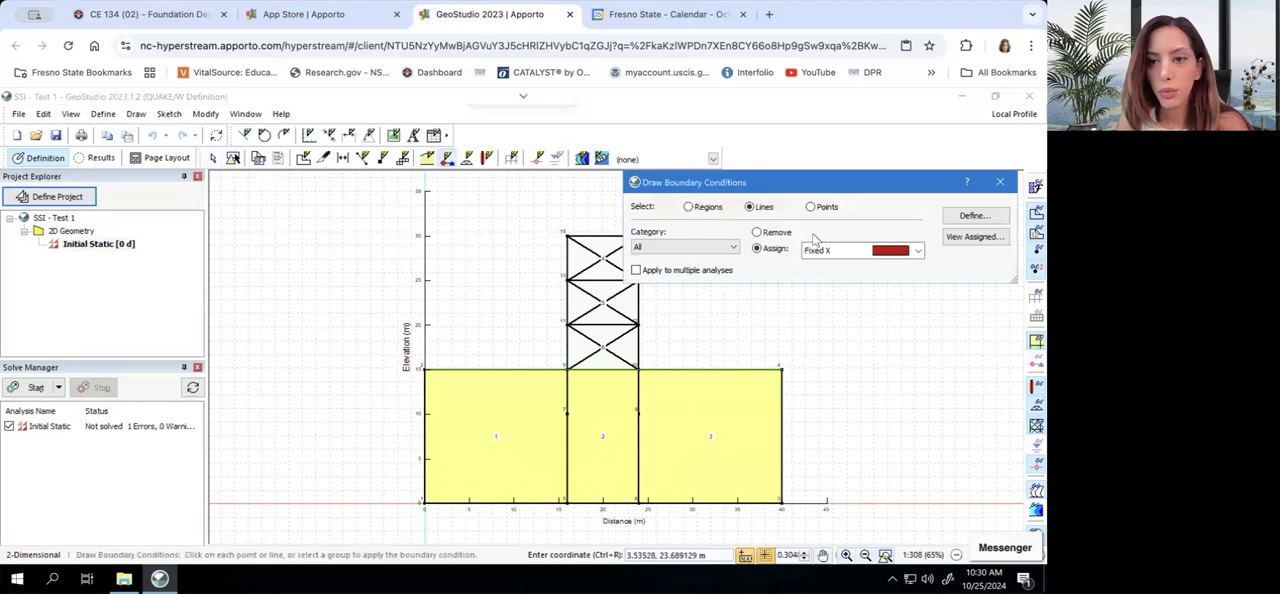
click(832, 251)
click(857, 293)
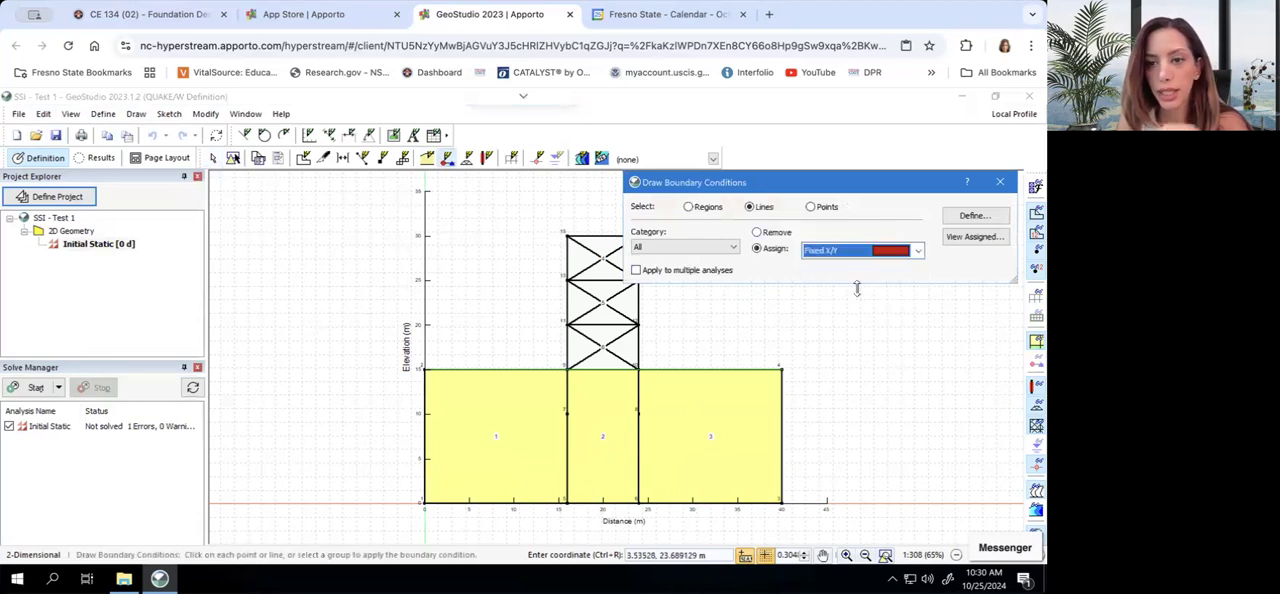
click(618, 506)
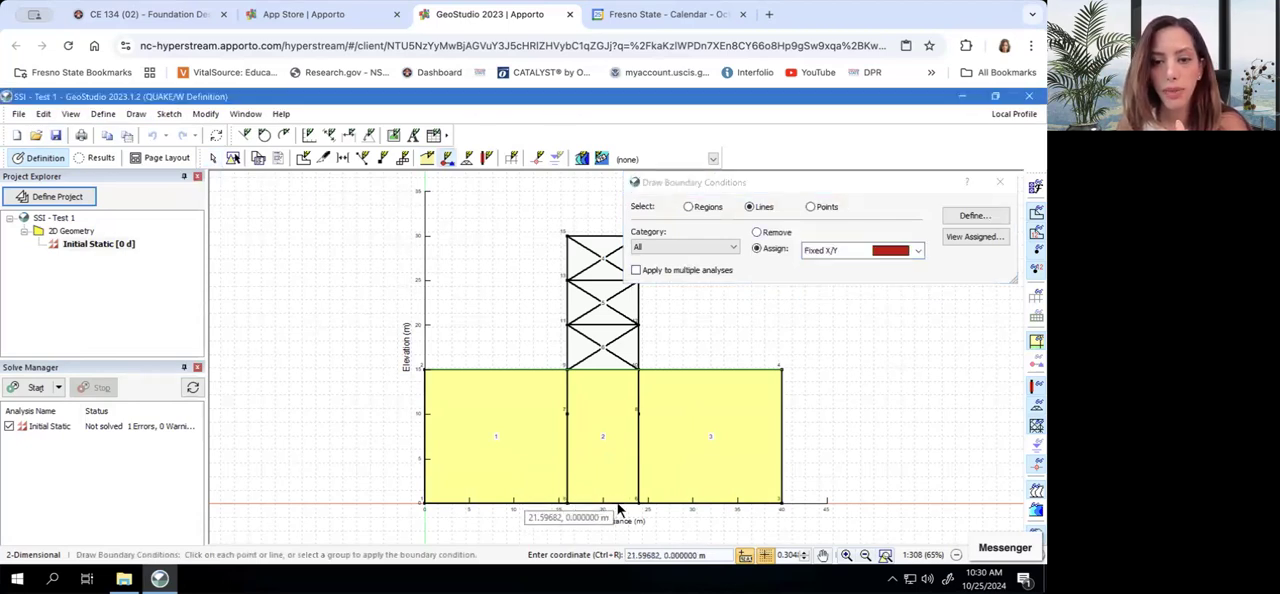
click(544, 504)
click(677, 506)
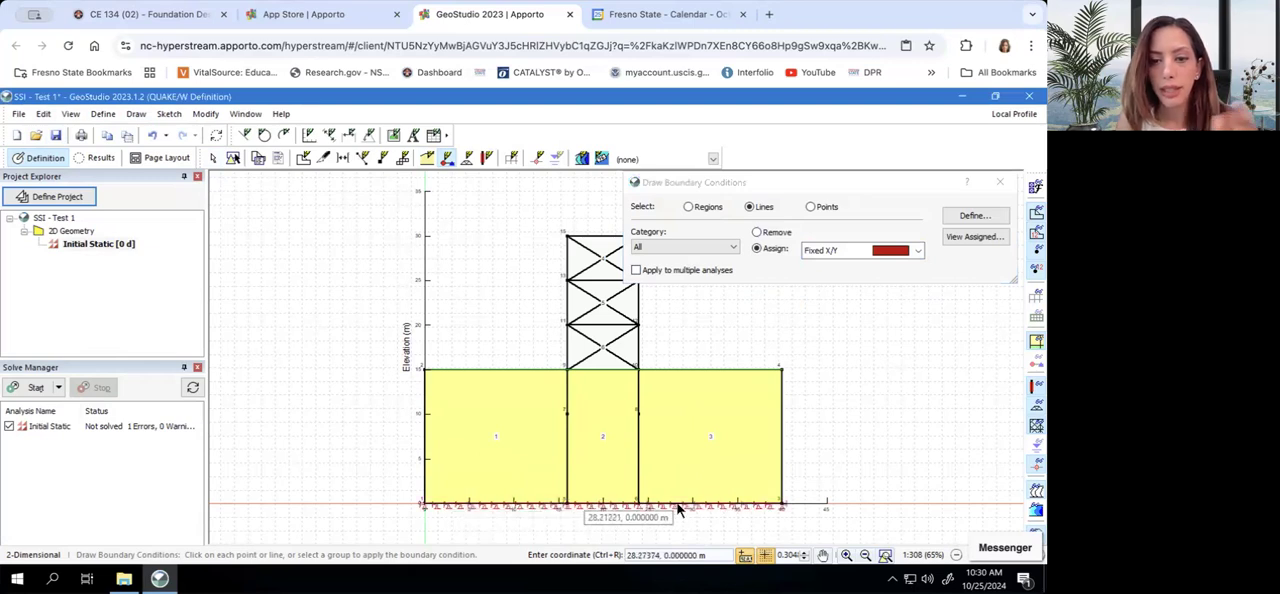
Apply the Fixed X boundary condition to the two outer vertical sides of the soil domain, and save the project
click(893, 251)
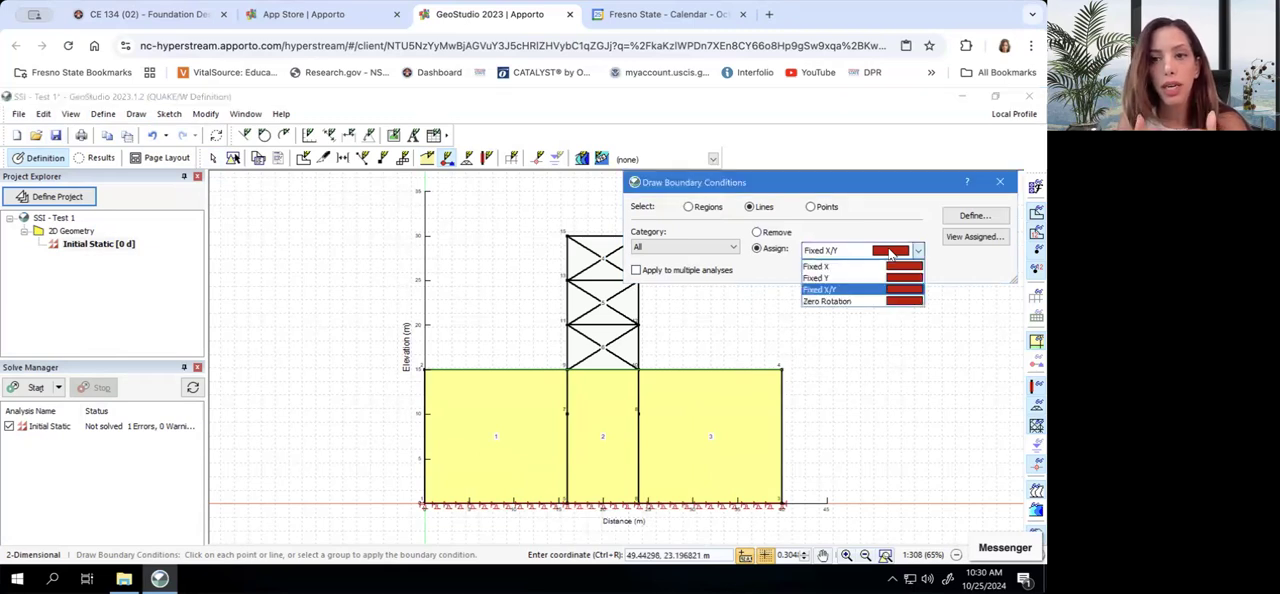
click(895, 267)
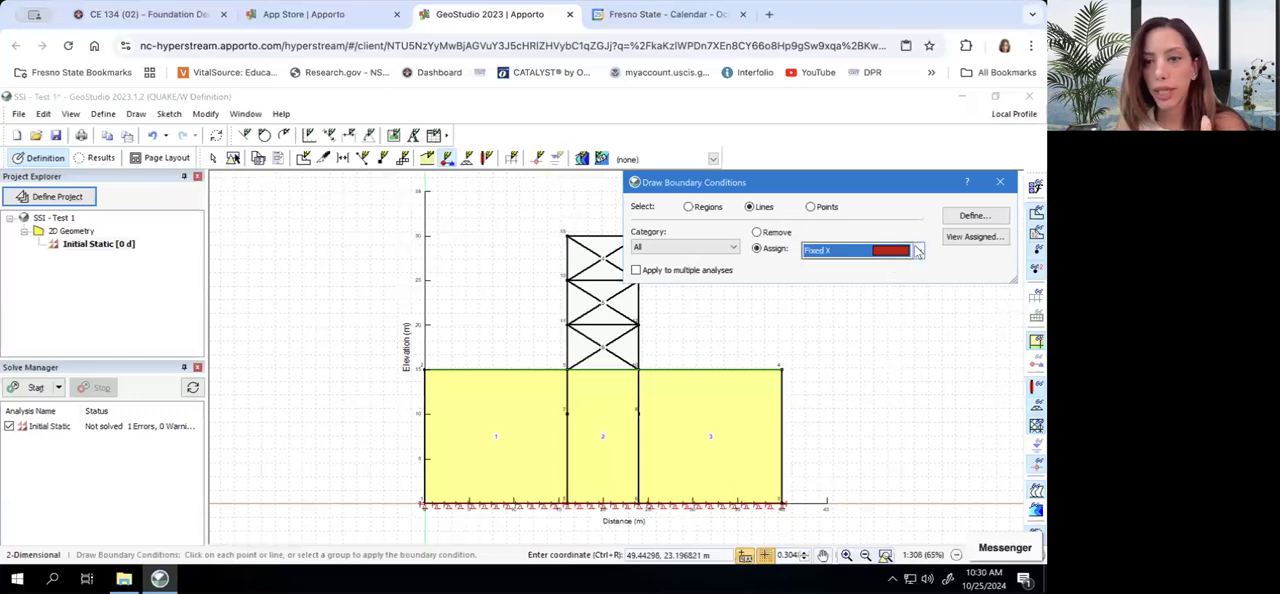
click(784, 419)
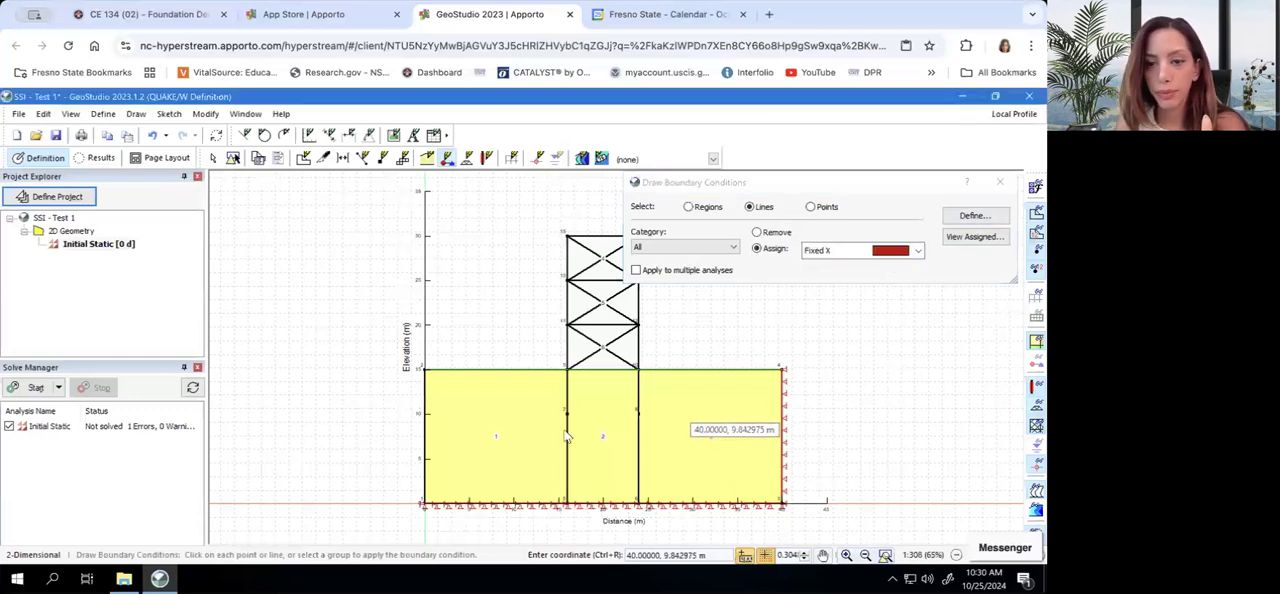
click(425, 430)
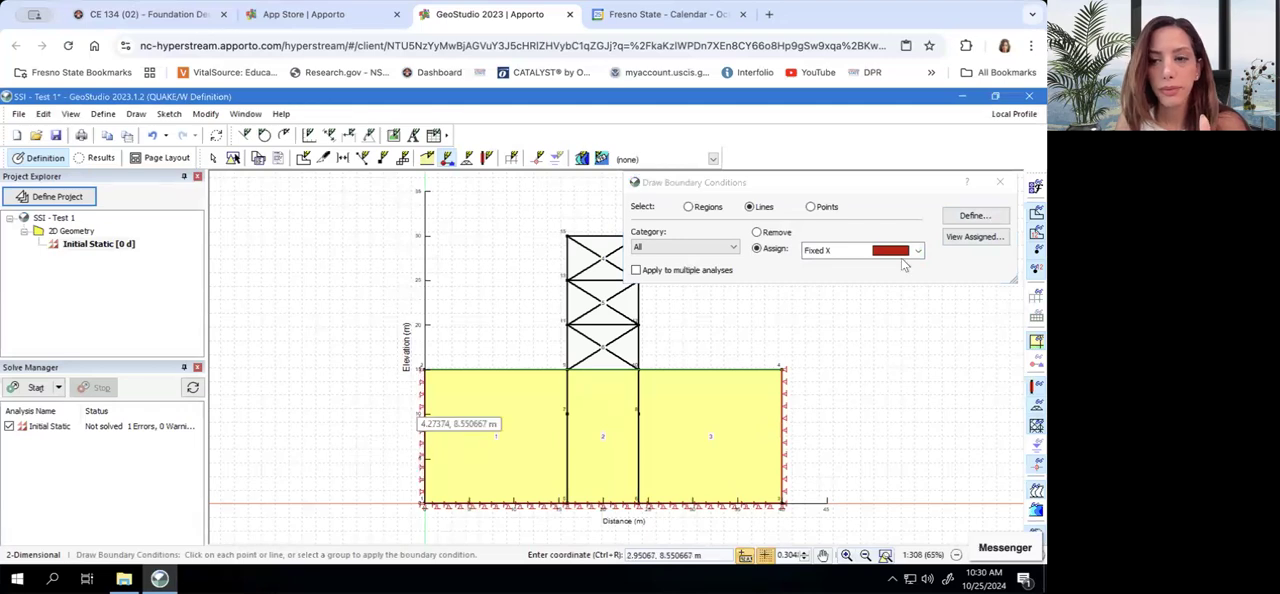
click(1001, 183)
click(57, 137)
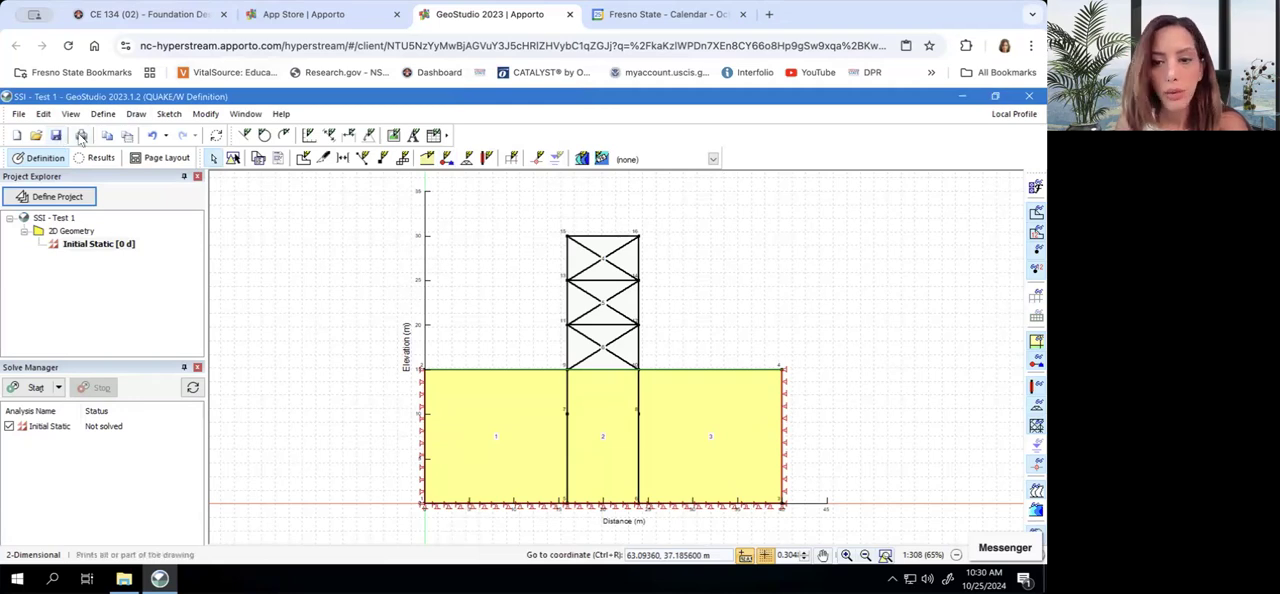
Set the mesh's approximate global element size to 1 m and display the mesh on the soil regions
click(104, 115)
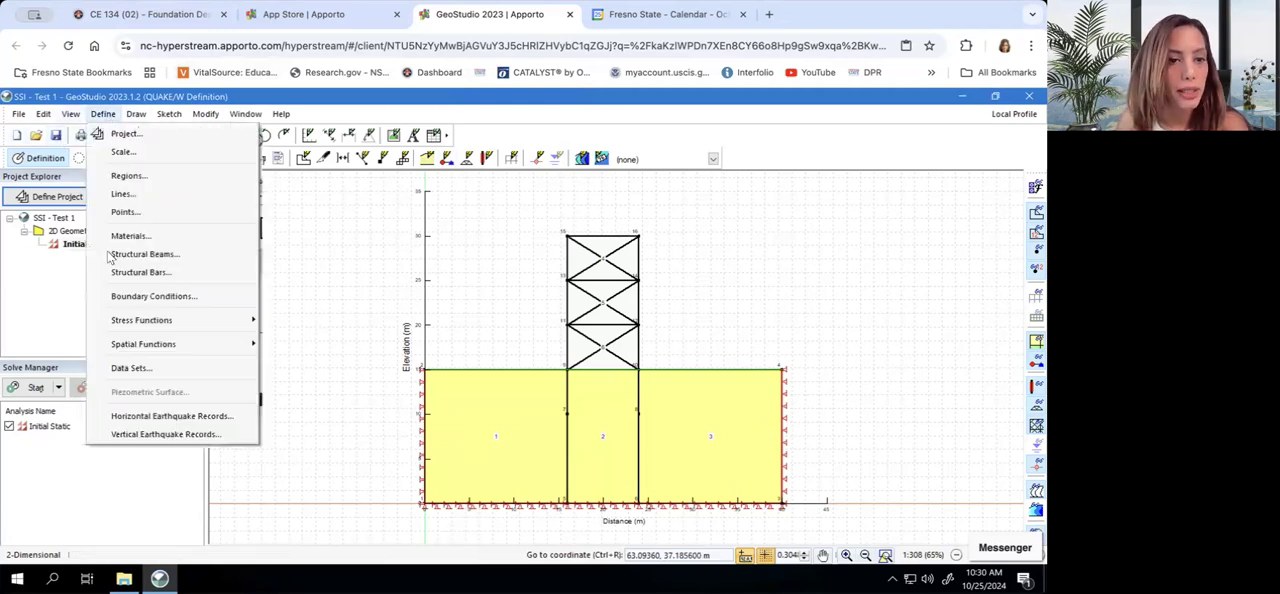
mouse_move(136, 114)
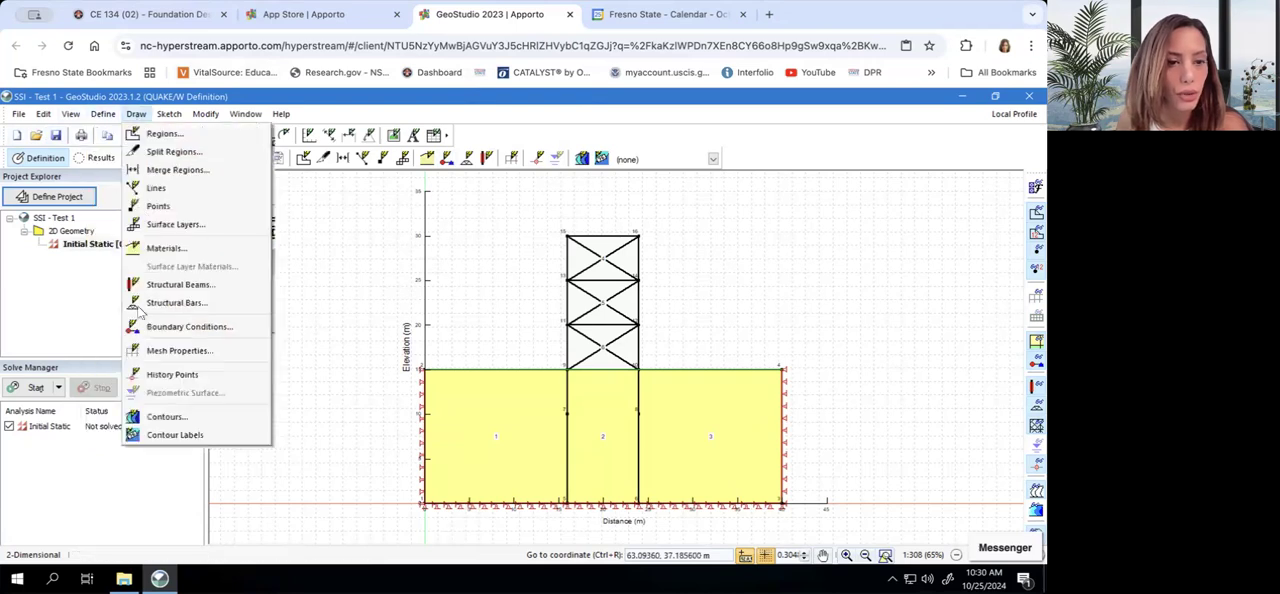
click(160, 350)
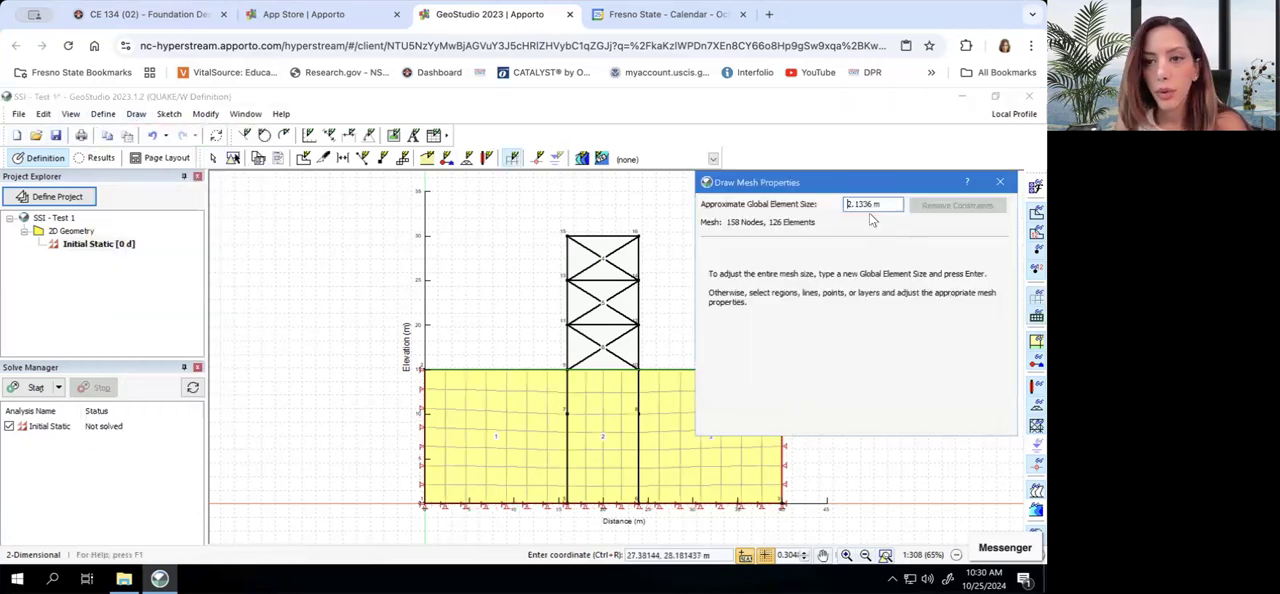
drag(877, 204, 840, 206)
text(1m)
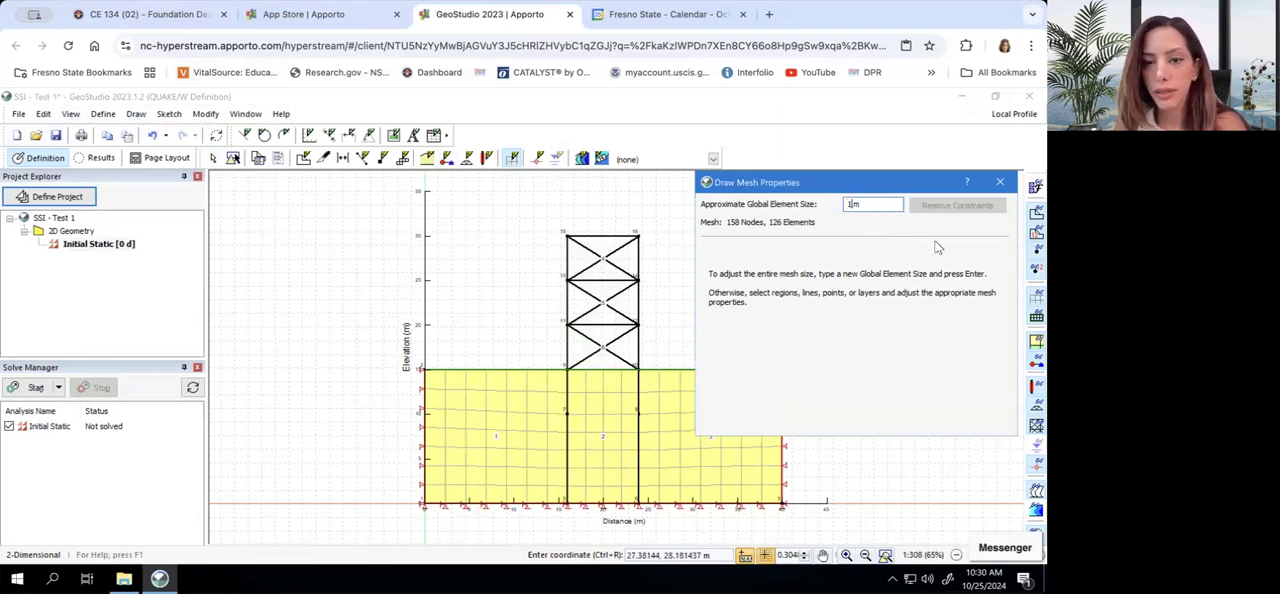
drag(904, 181, 876, 124)
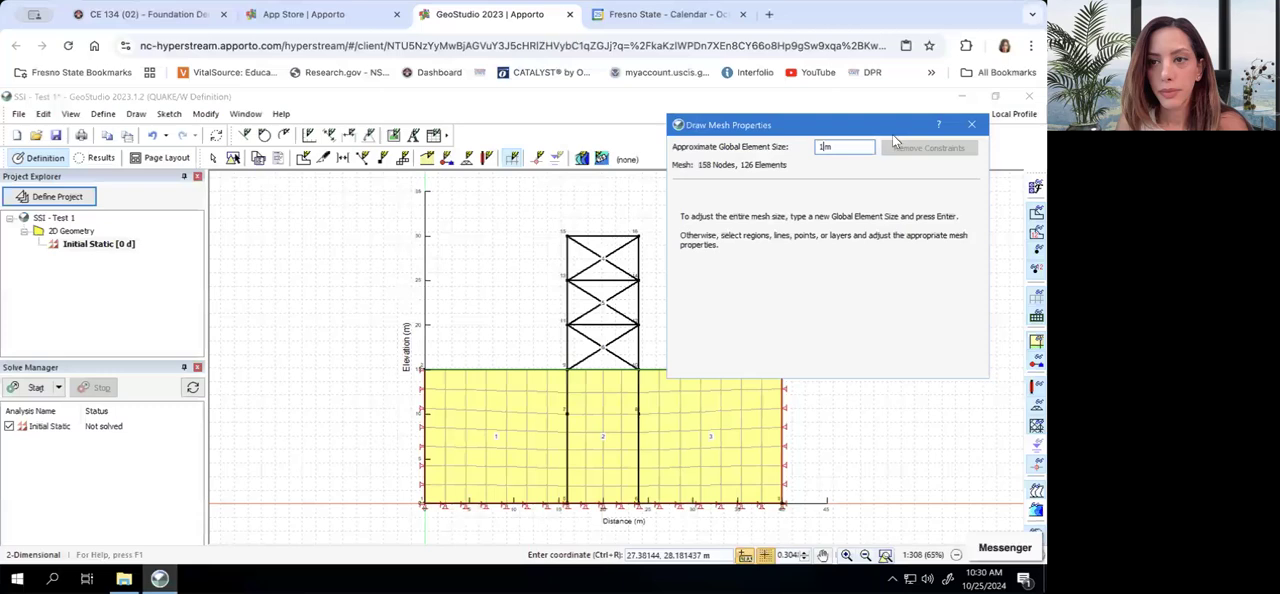
click(971, 124)
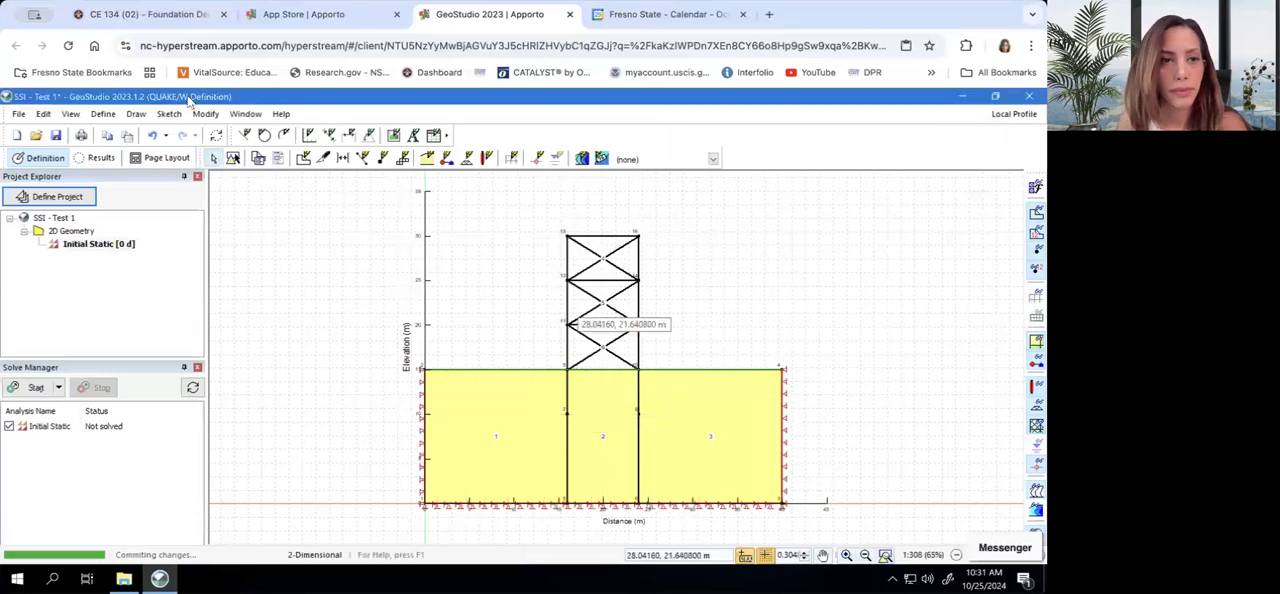
click(1037, 303)
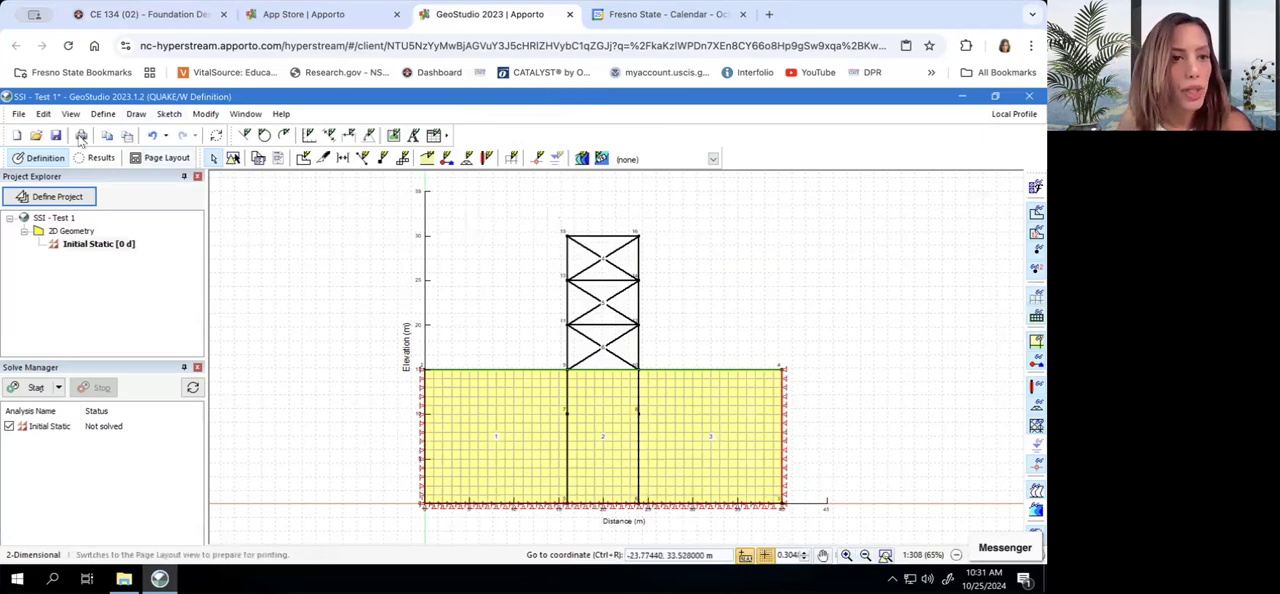
Save the project and solve the Initial Static analysis
click(56, 135)
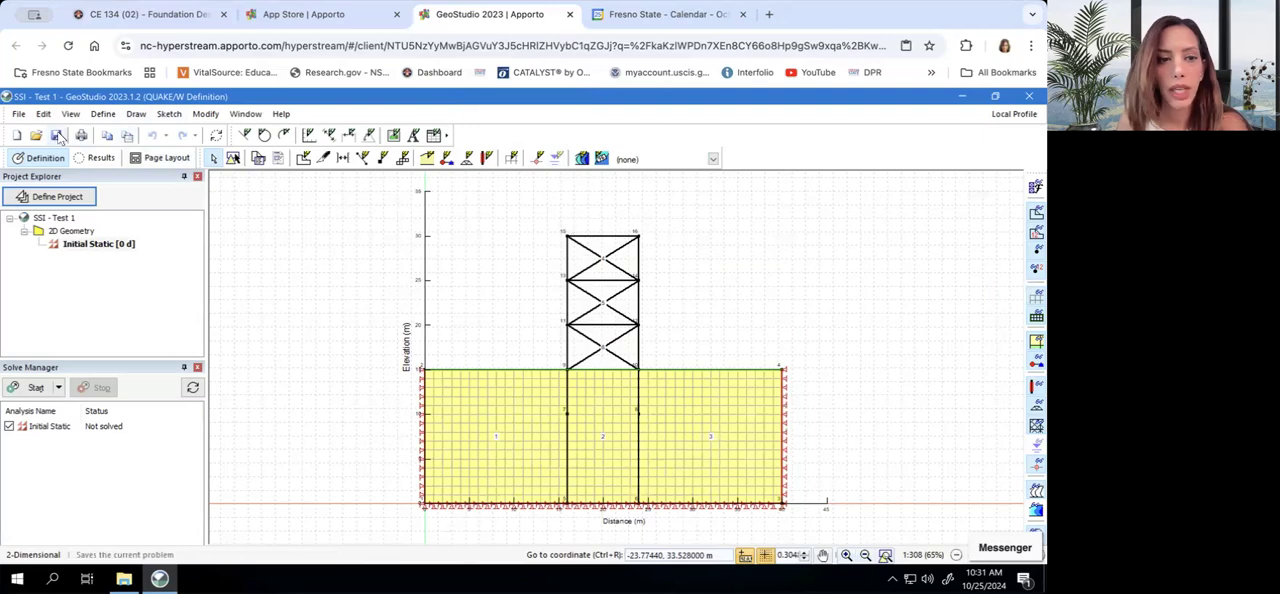
click(35, 388)
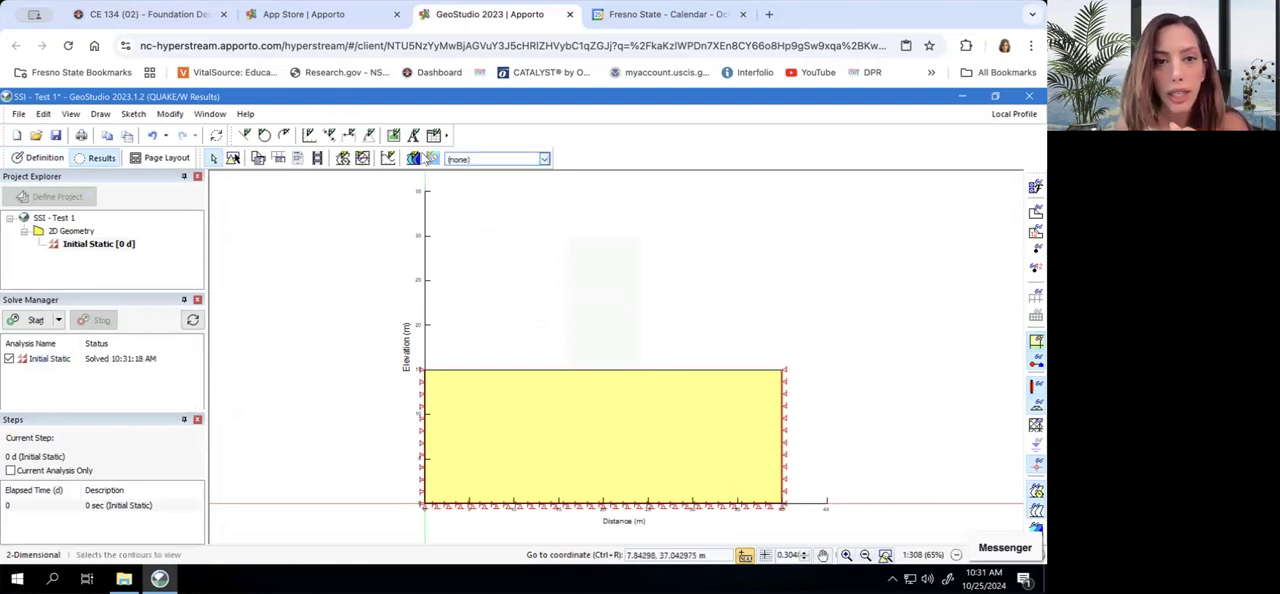
Rename the Y-Total Stress contour as Relative x-disp, make it plot Relative X-Displacement from the Displacements category, and show the legend
click(416, 158)
click(700, 269)
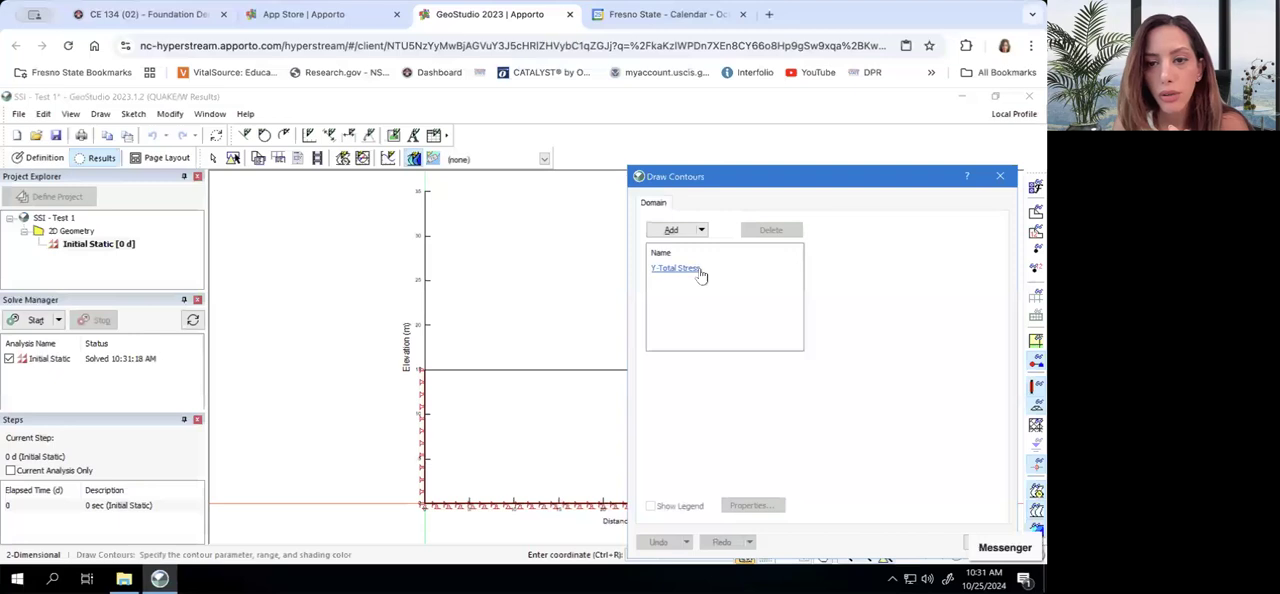
click(876, 233)
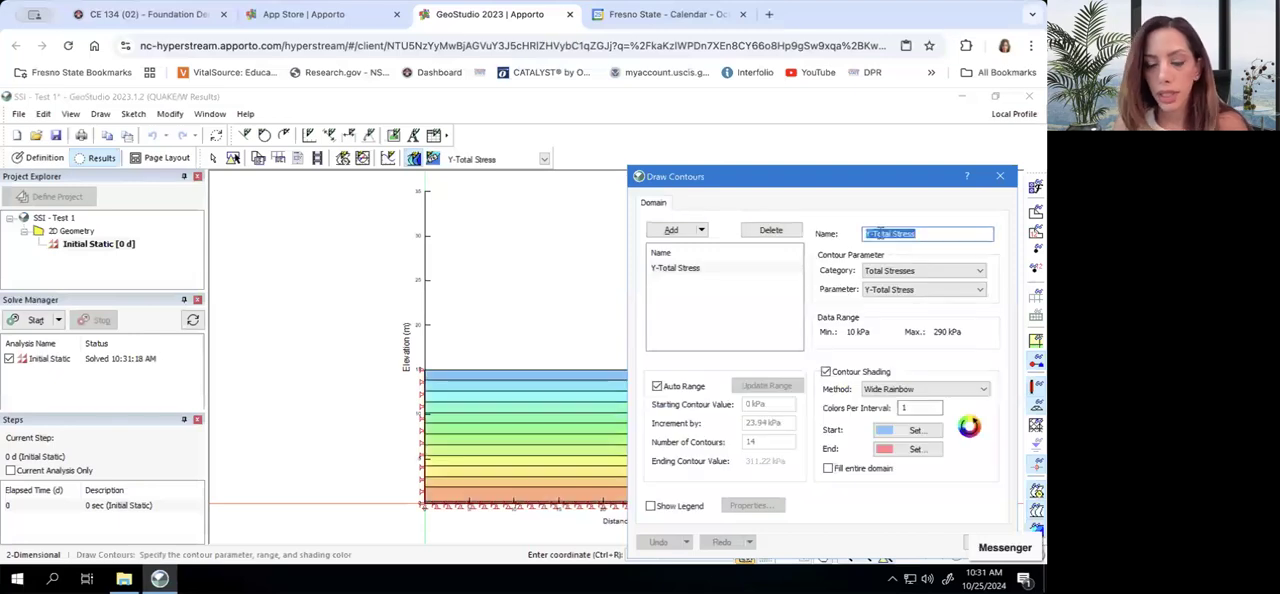
text(Relative x-disp)
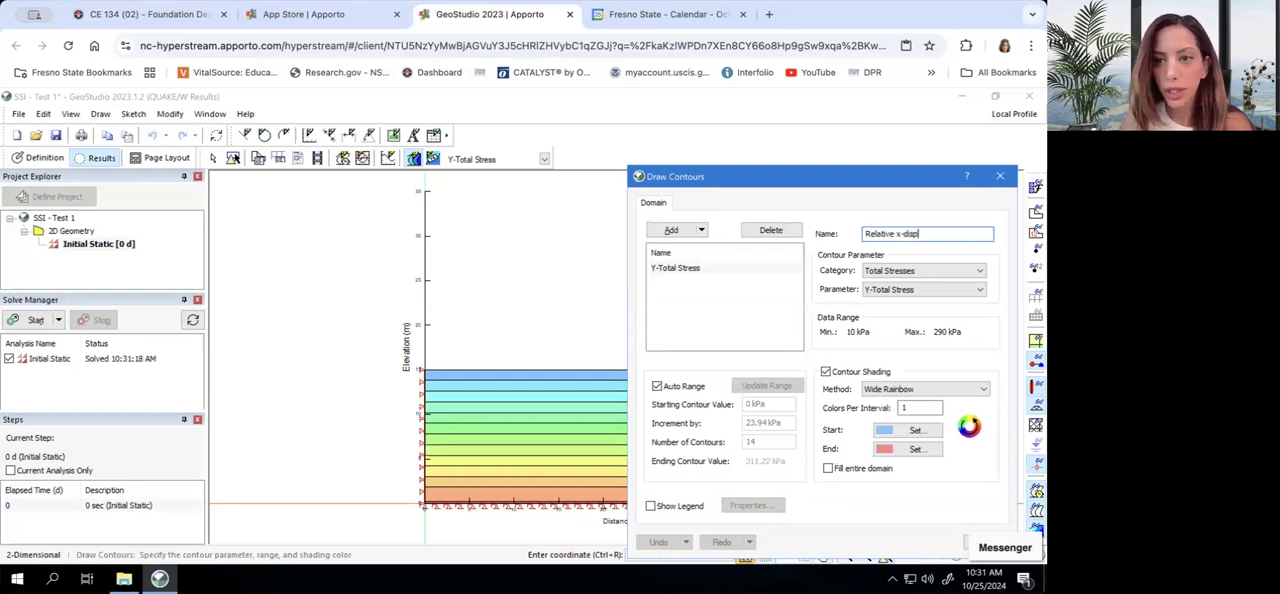
click(923, 270)
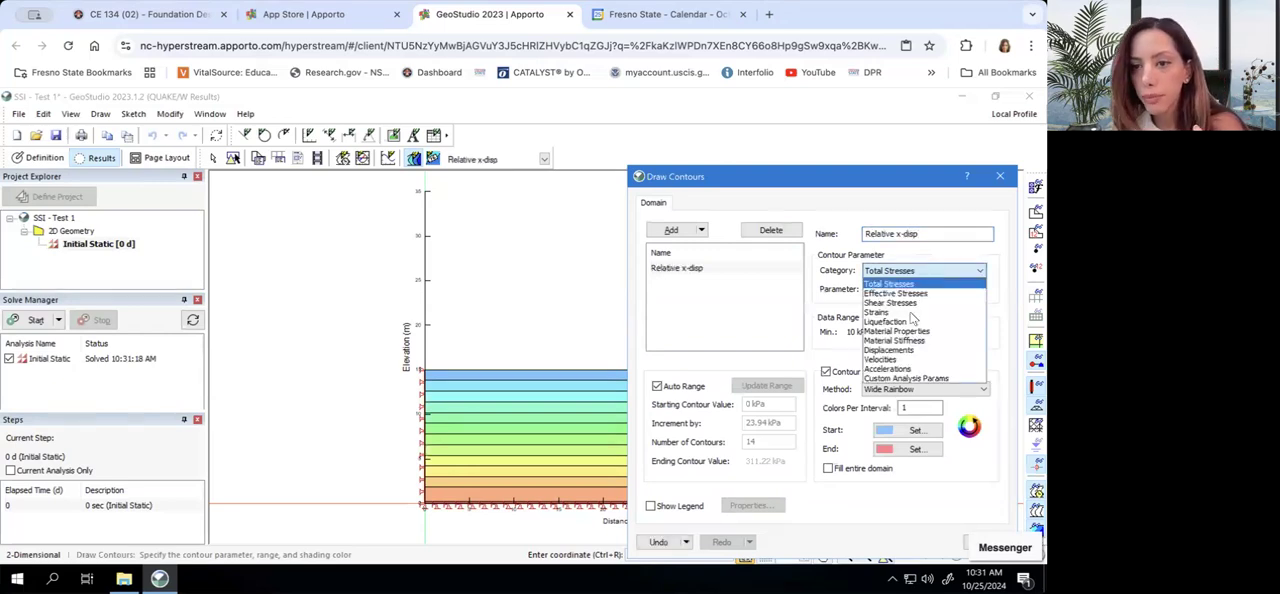
click(890, 350)
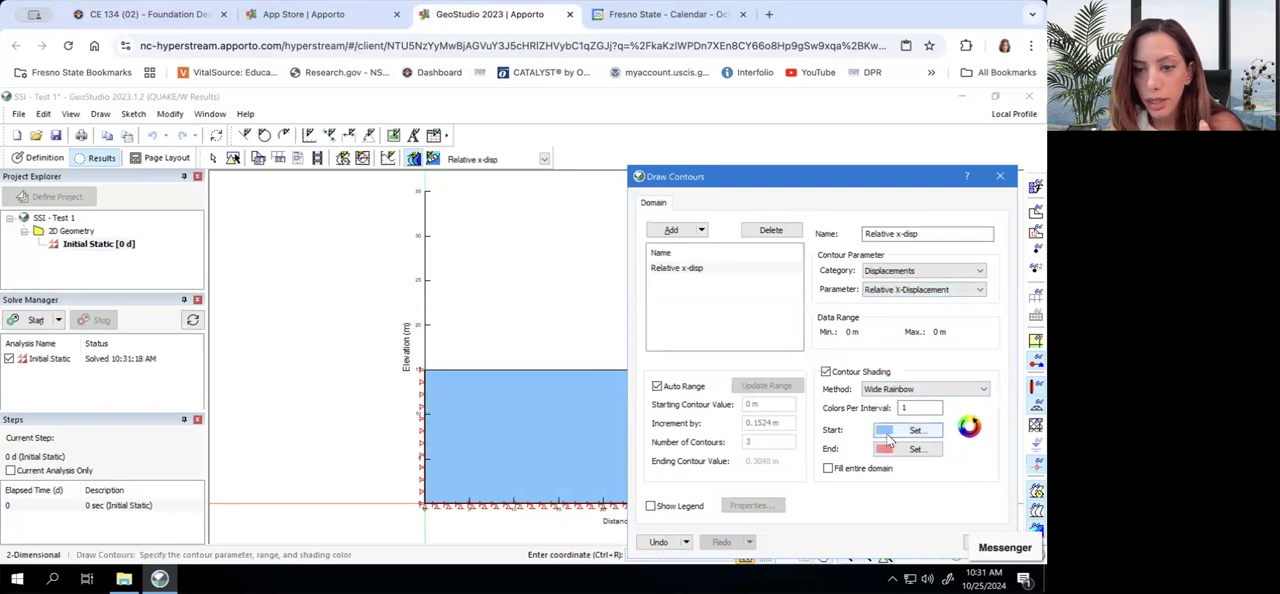
click(665, 509)
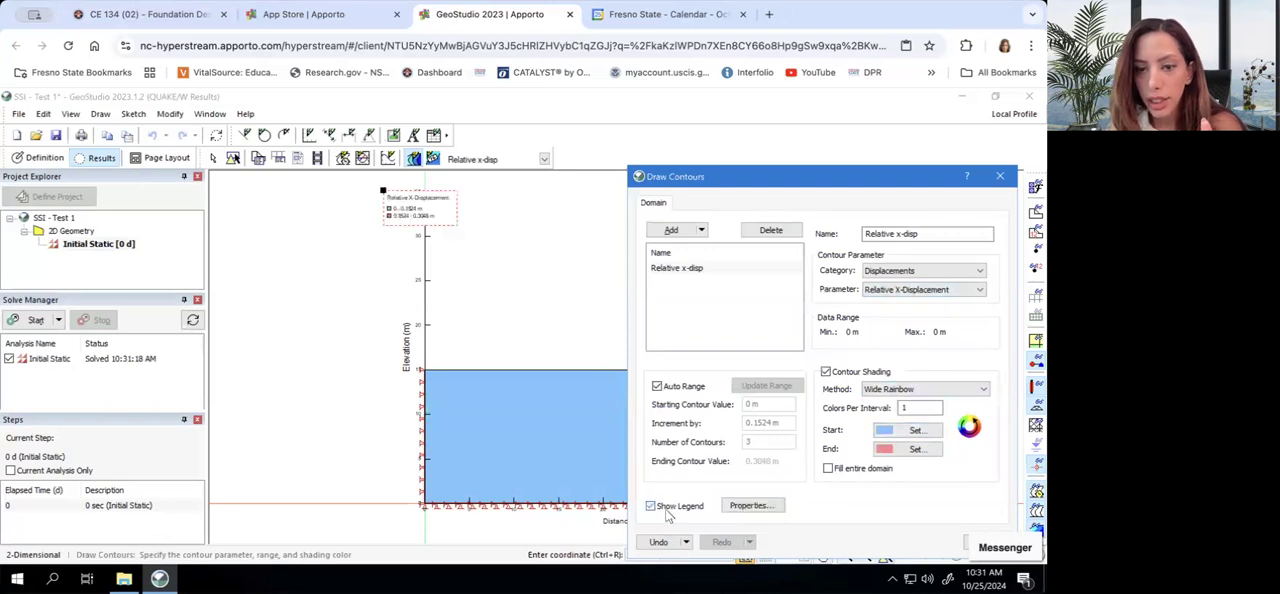
mouse_move(876, 186)
mouse_down()
mouse_move(858, 87)
mouse_move(448, 217)
mouse_up()
mouse_move(772, 46)
mouse_down()
mouse_move(835, 47)
mouse_move(783, 90)
mouse_move(850, 80)
mouse_move(764, 148)
mouse_move(776, 142)
mouse_up()
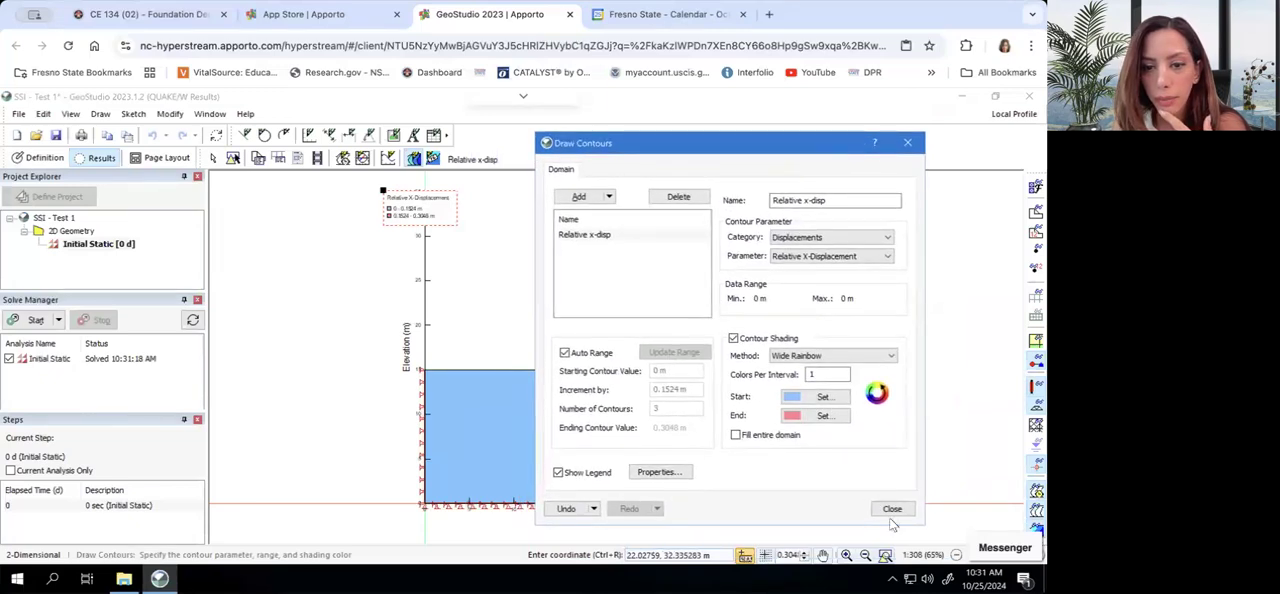
Try a manual contour increment of 1 m for the Relative x-disp contour, and restore its automatic range
click(565, 353)
drag(680, 389, 643, 390)
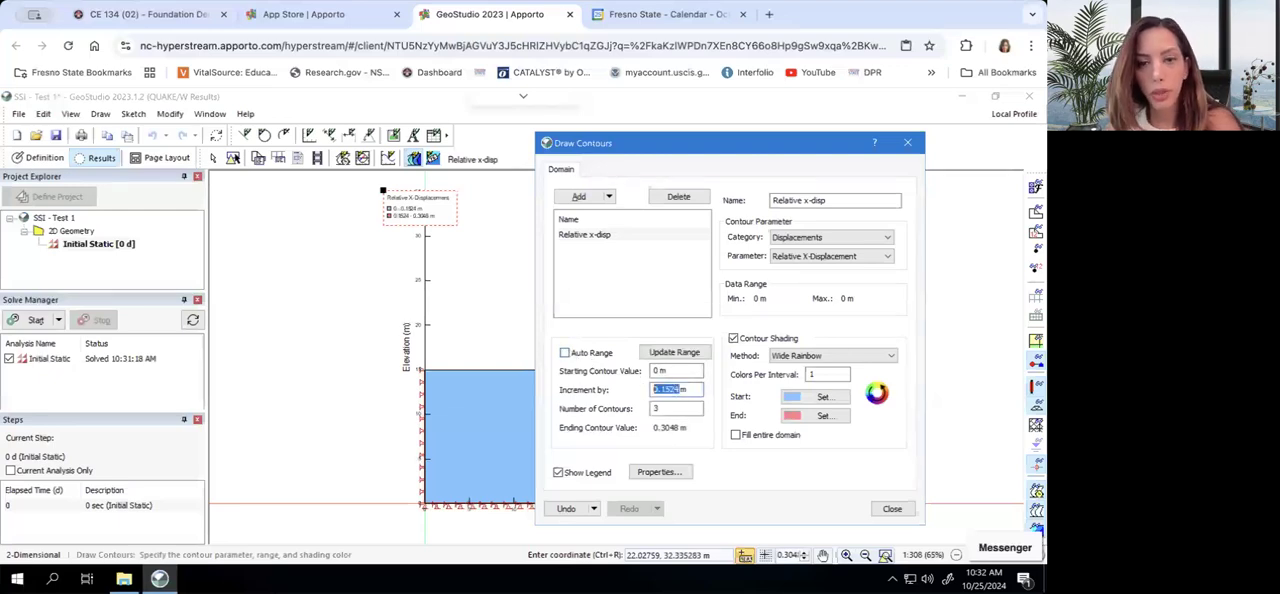
click(690, 297)
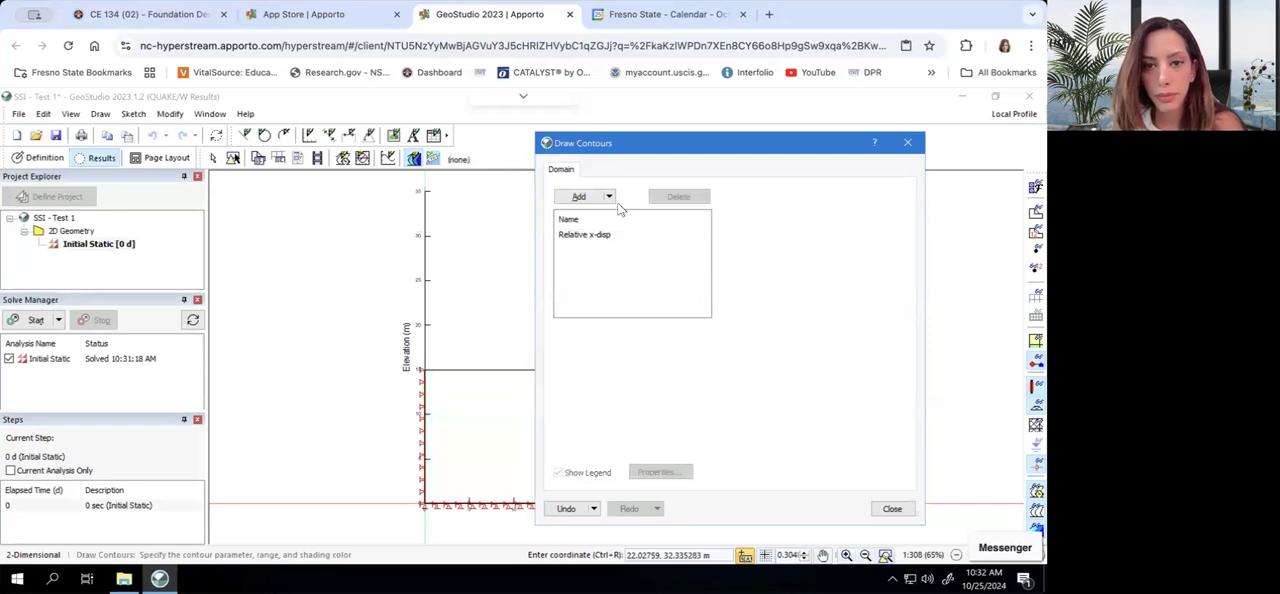
click(600, 234)
drag(658, 389, 649, 389)
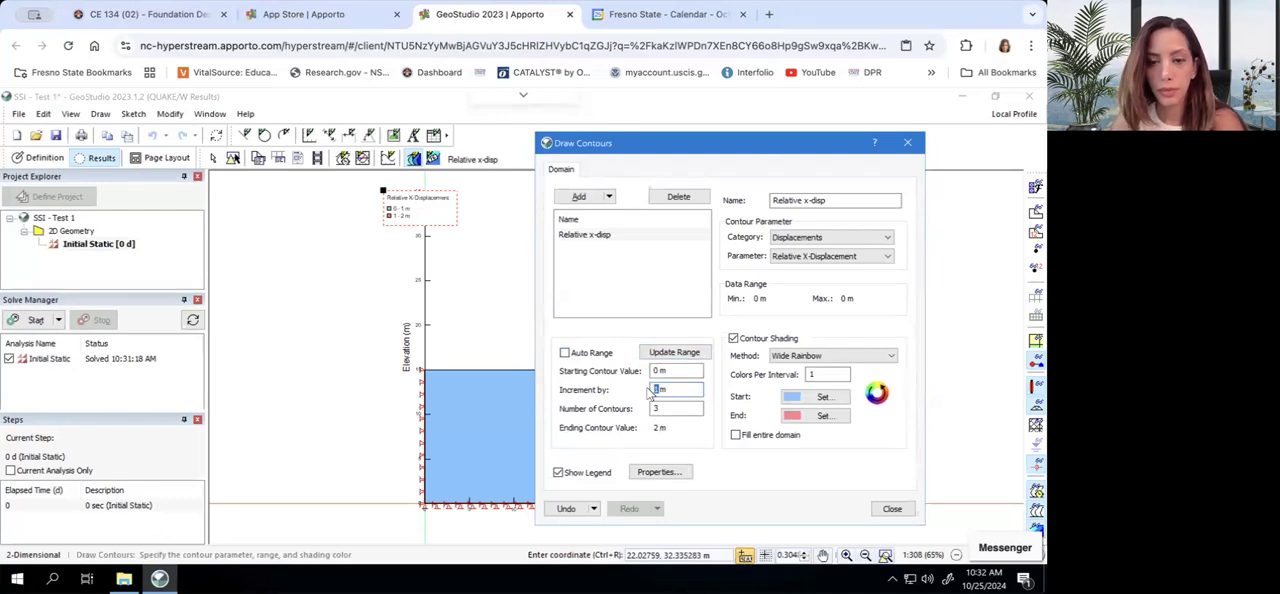
click(564, 354)
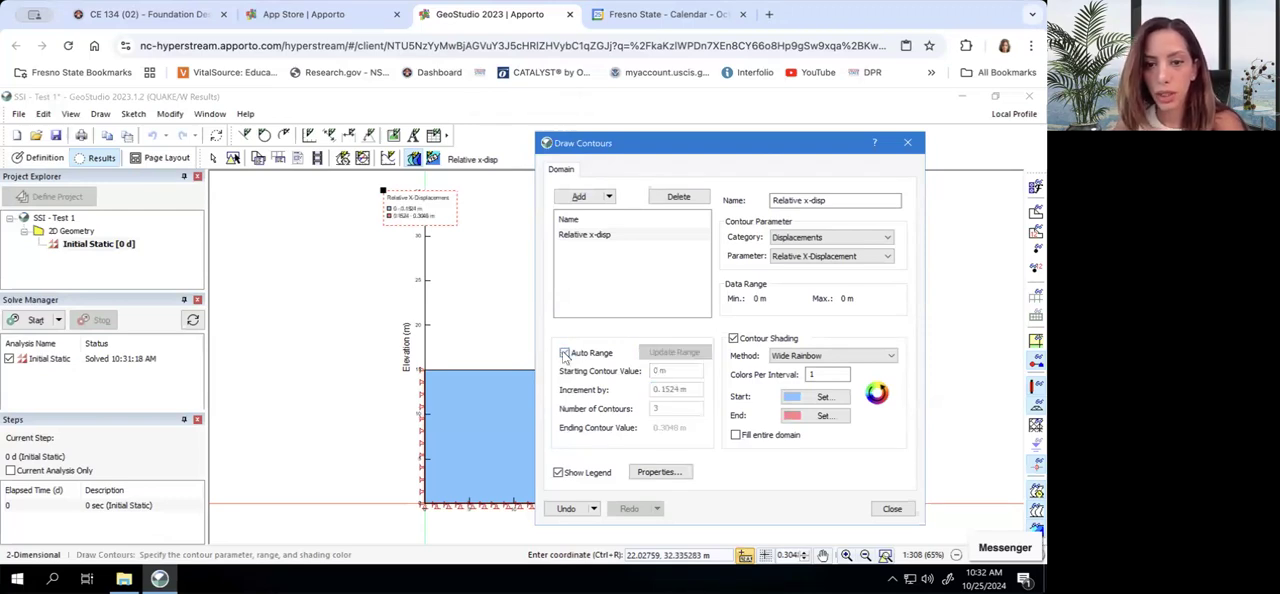
Close the contour settings, save the project, and check the list of available contours
click(892, 509)
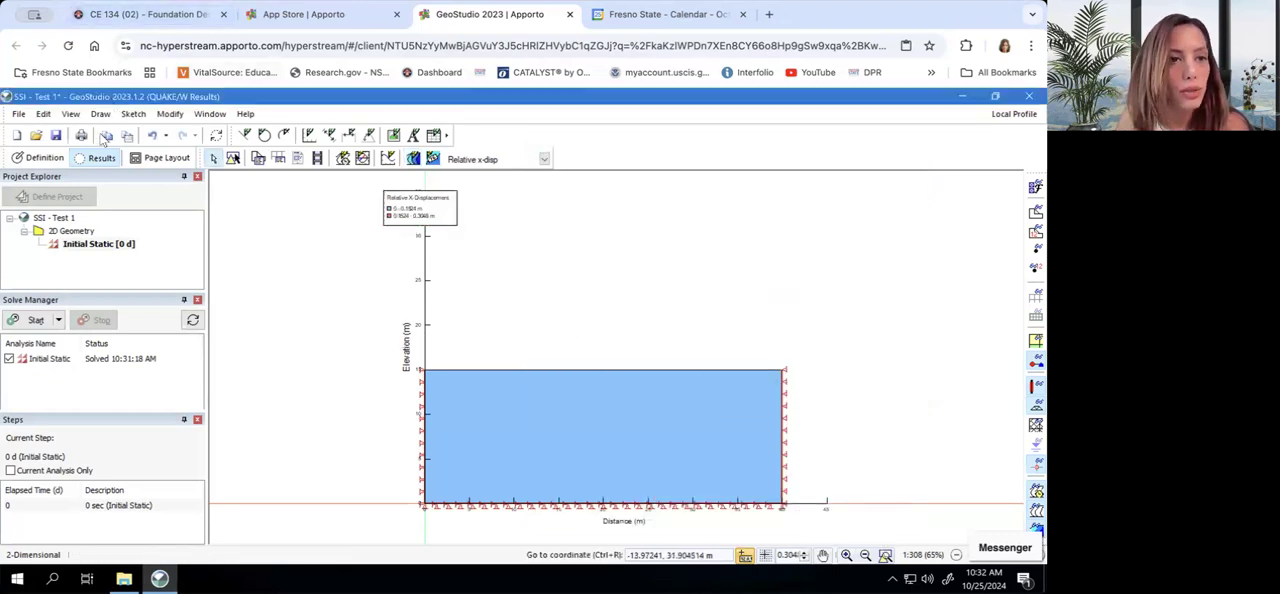
click(458, 160)
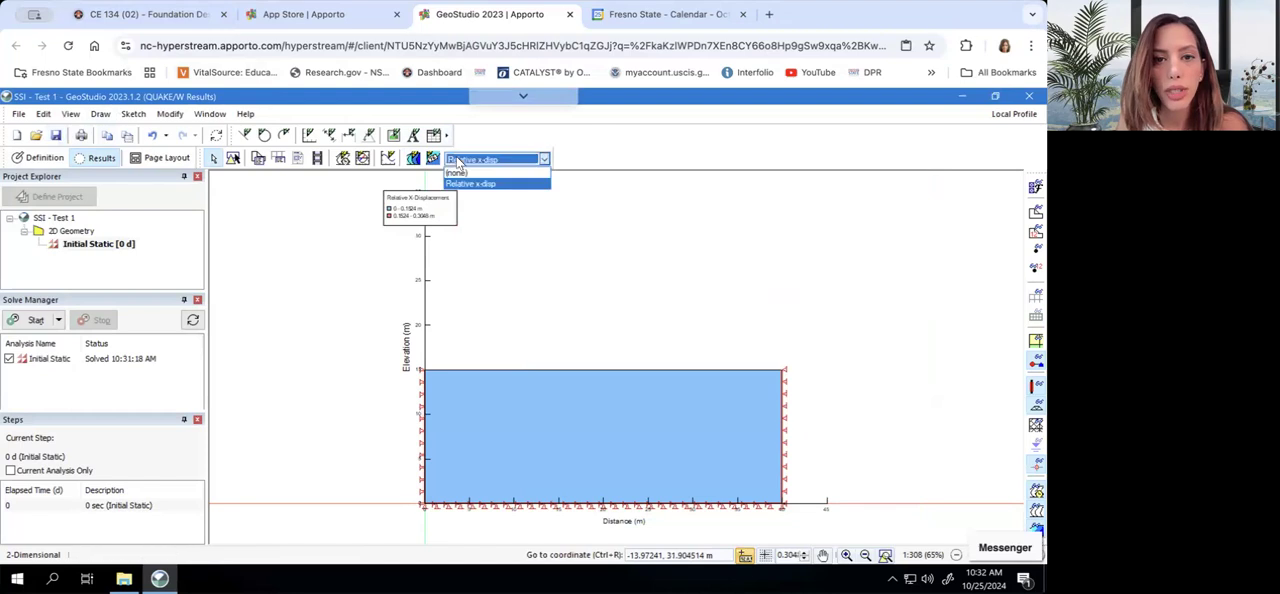
click(413, 160)
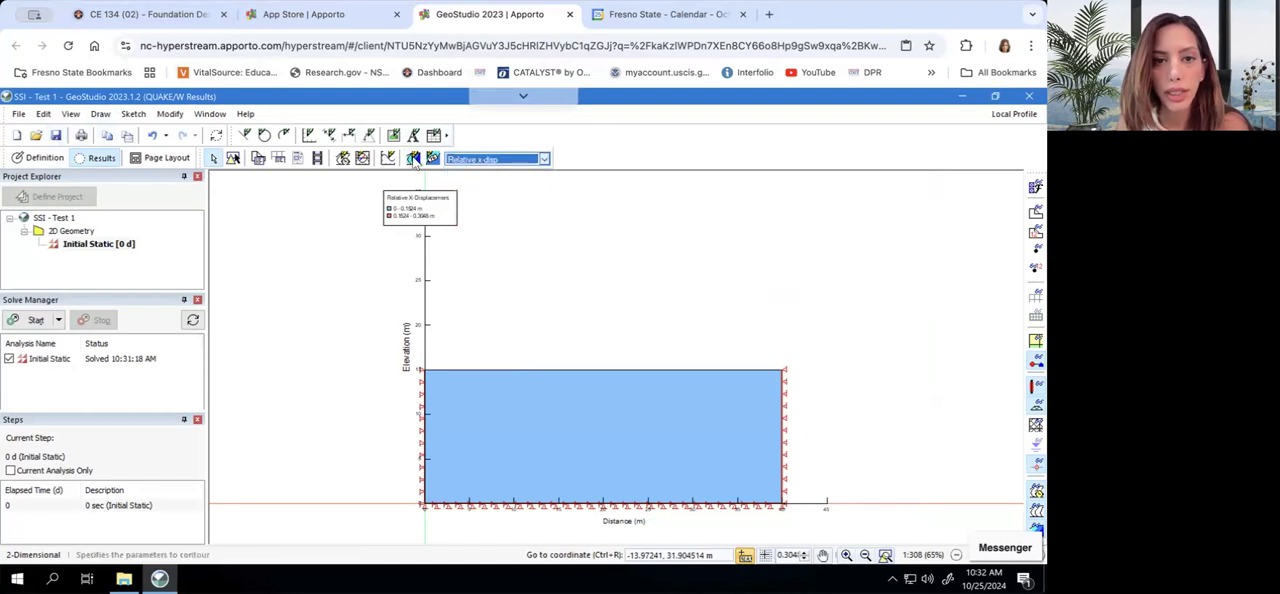
Add a new contour to the solved results and name it Stress
click(413, 160)
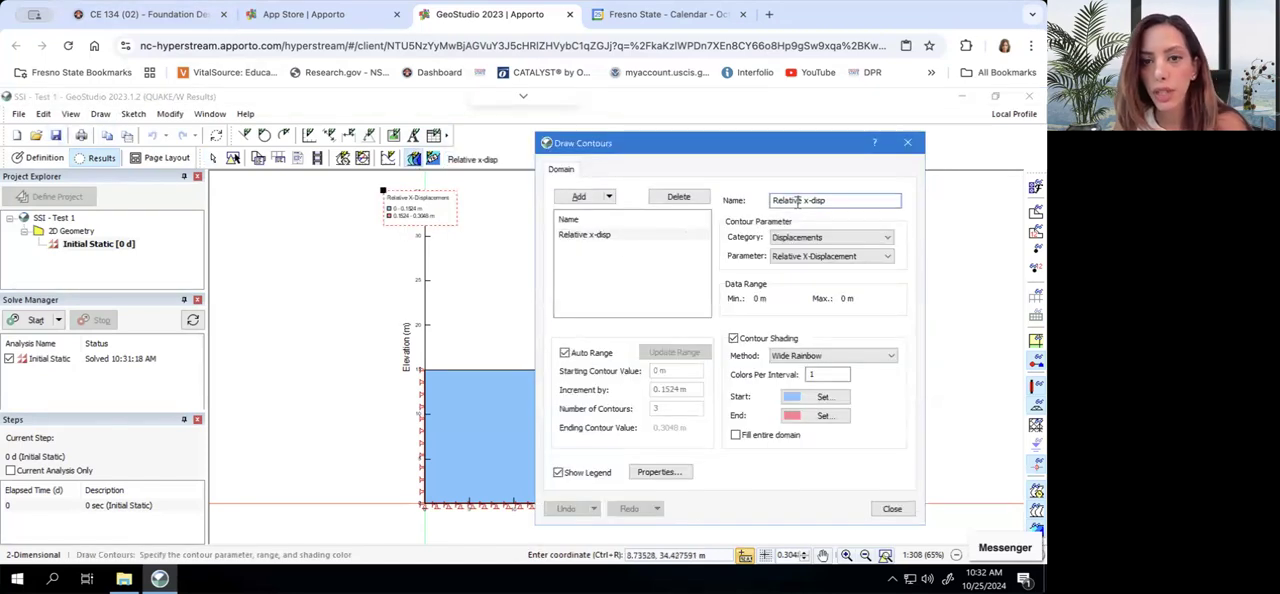
click(584, 196)
triple_click(802, 200)
click(802, 200)
triple_click(801, 200)
click(801, 200)
triple_click(801, 200)
text(Stress)
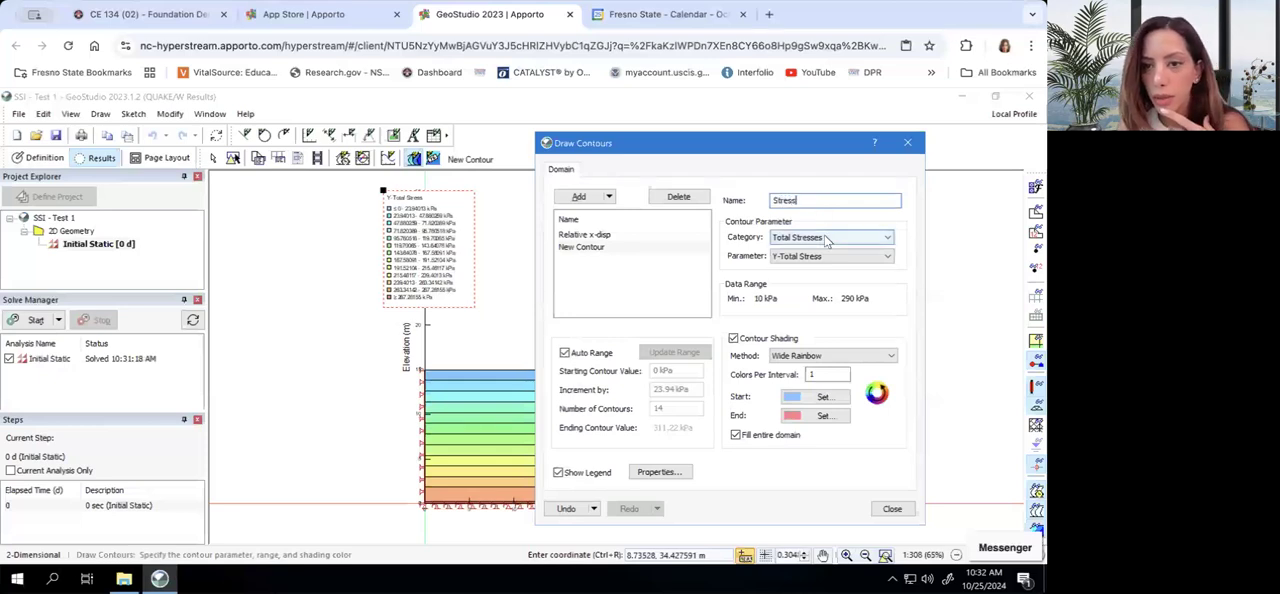
Make the Stress contour plot X-Effective Stress from the Effective Stresses category
click(822, 237)
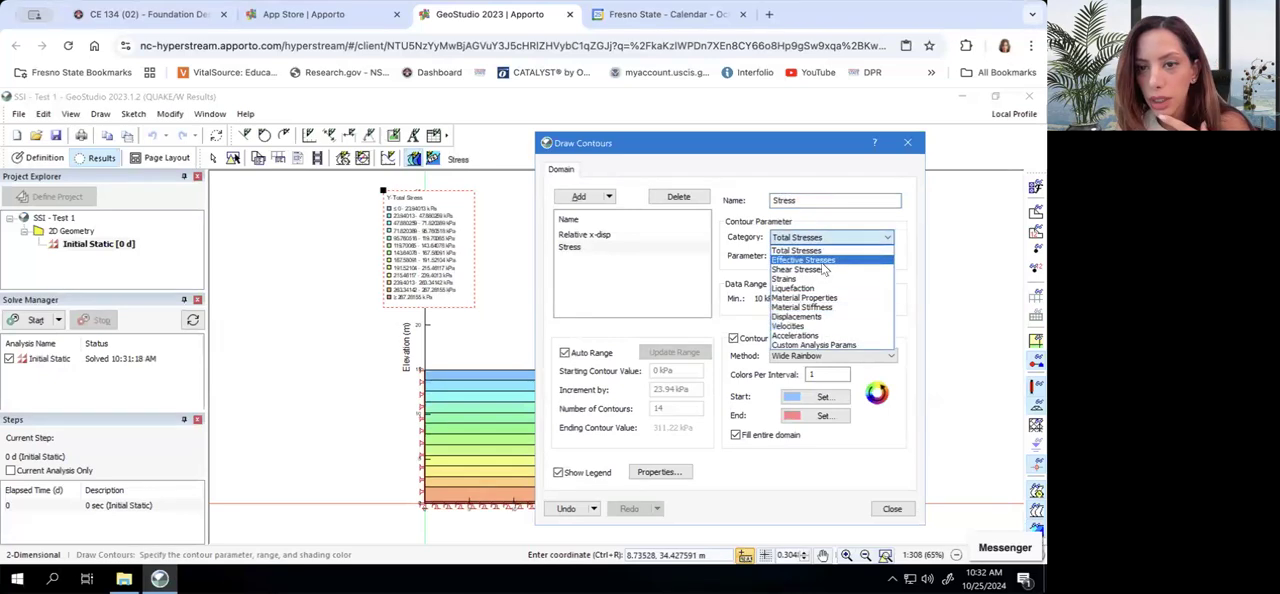
click(825, 259)
click(826, 257)
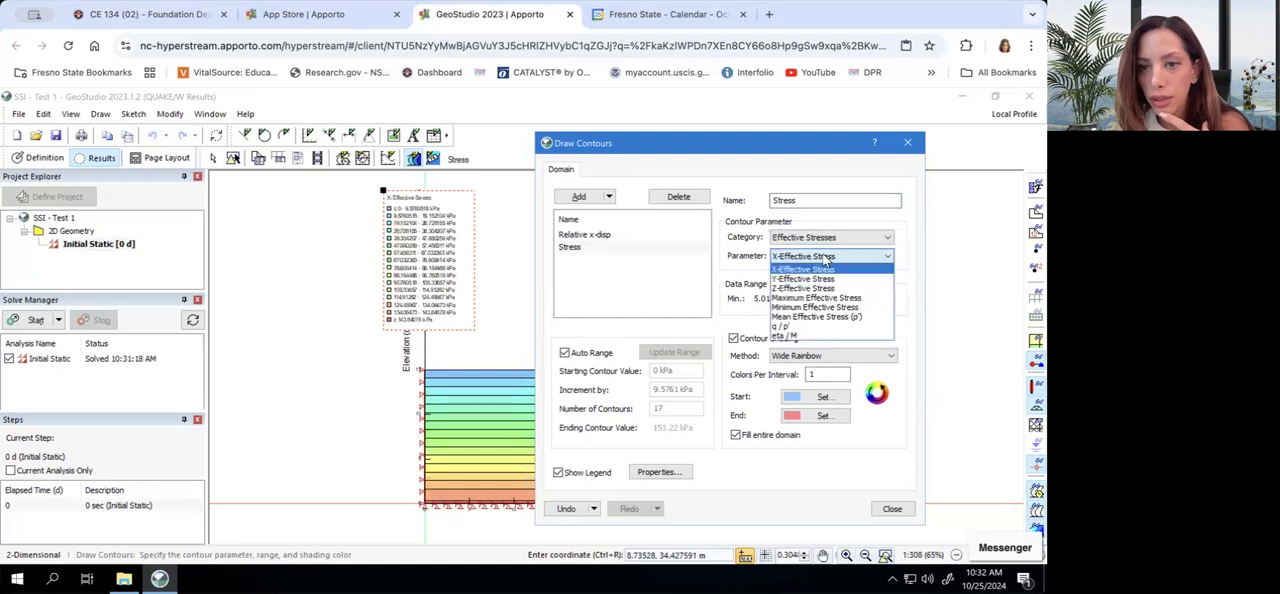
click(826, 259)
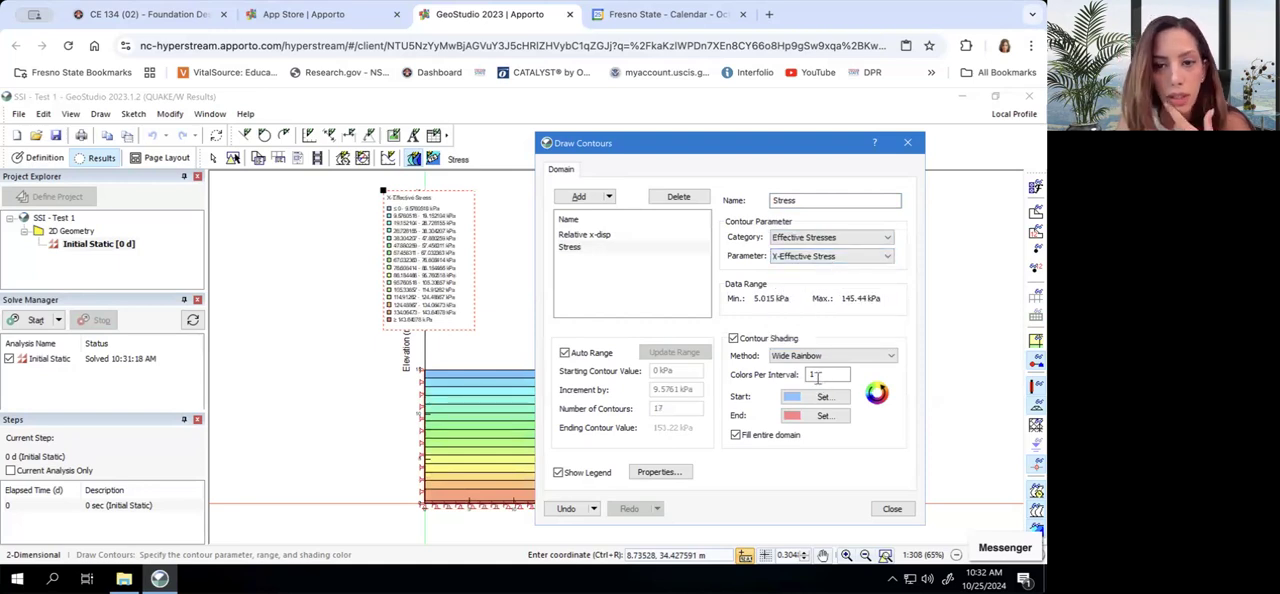
Turn off the automatic range of the Stress contour, set its increment to 10 kPa, and close the contour settings
click(564, 353)
drag(675, 388, 645, 391)
text(1)
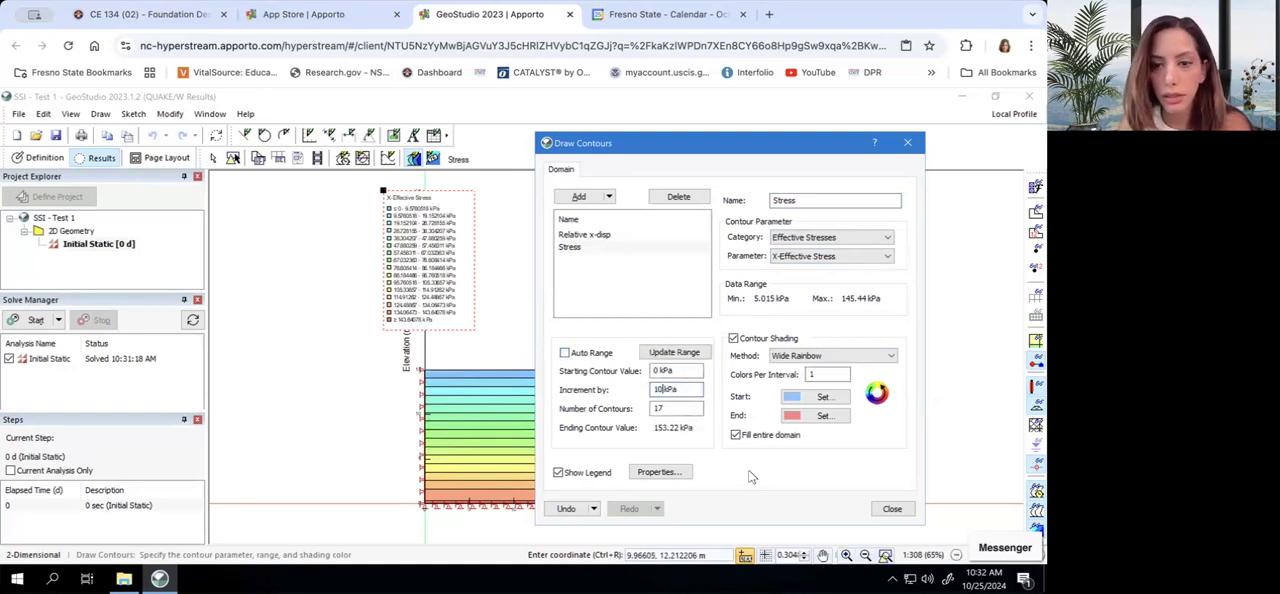
text(0)
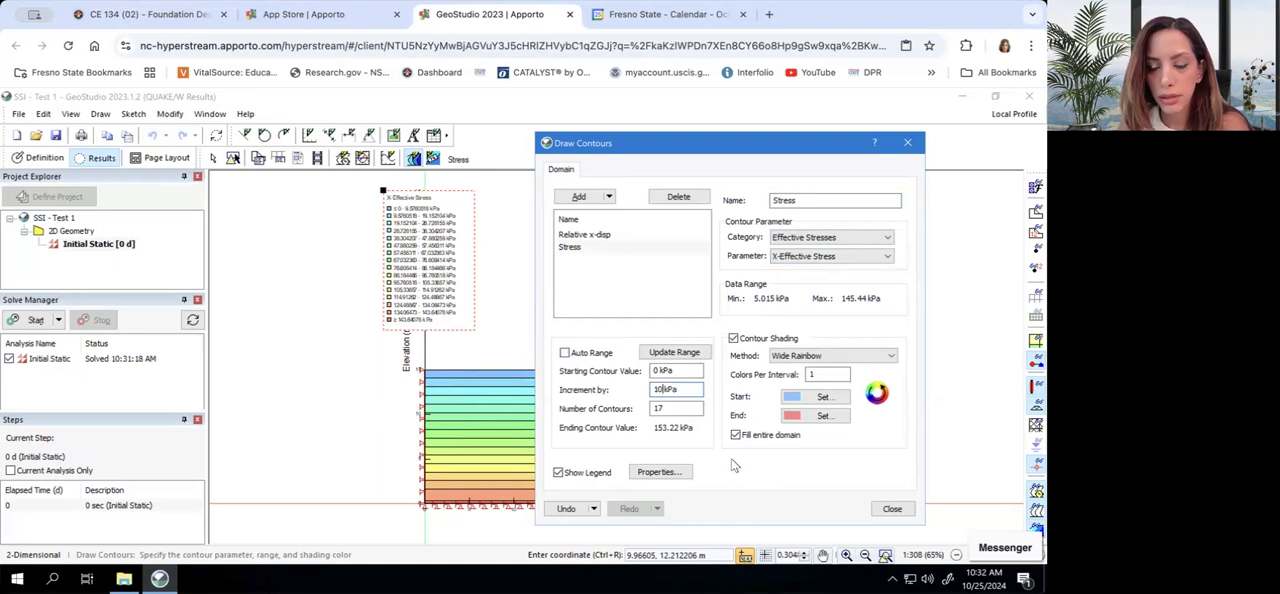
click(887, 511)
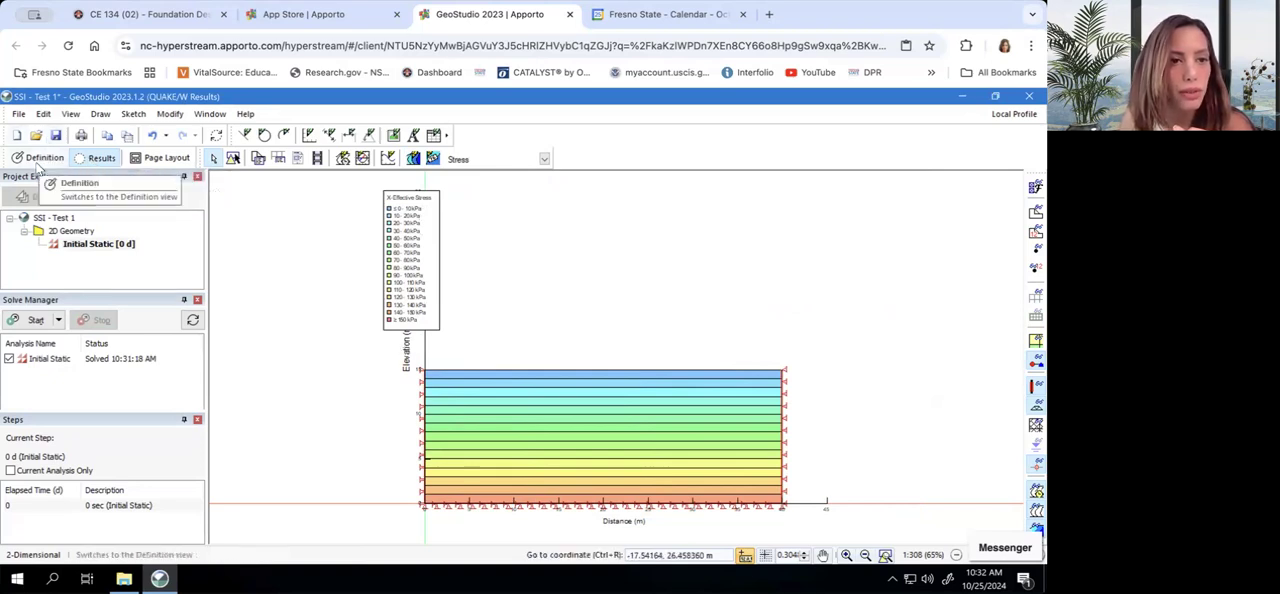
Return to the model definition and add an Equivalent Linear Dynamic QUAKE/W analysis under Initial Static
click(39, 162)
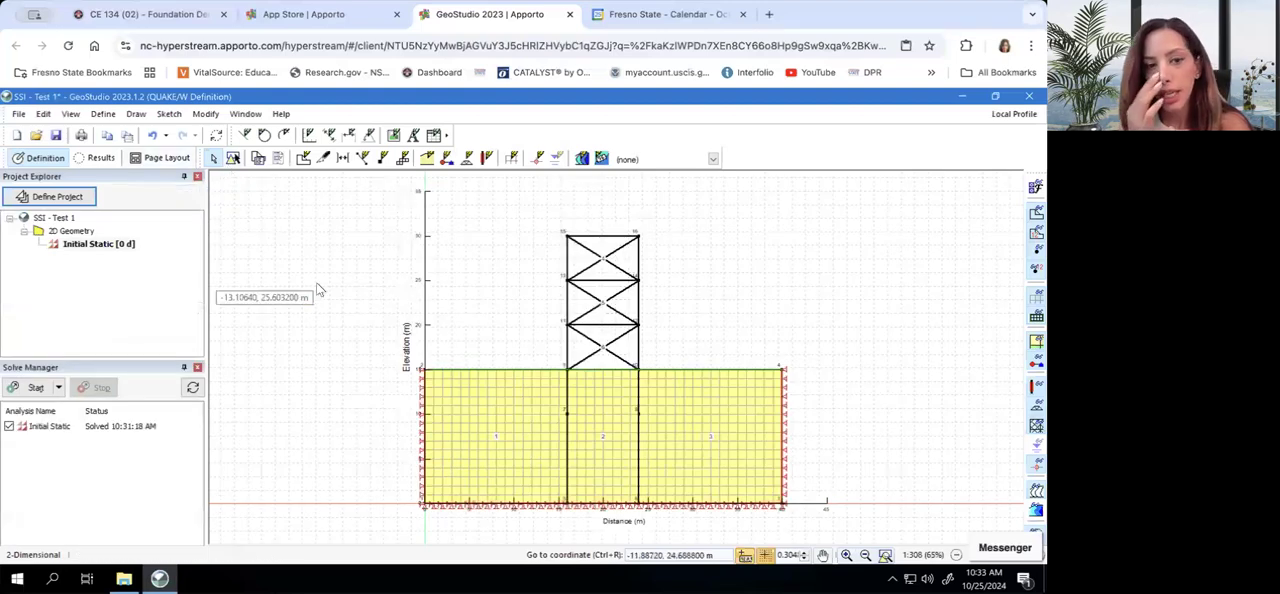
click(100, 246)
click(80, 232)
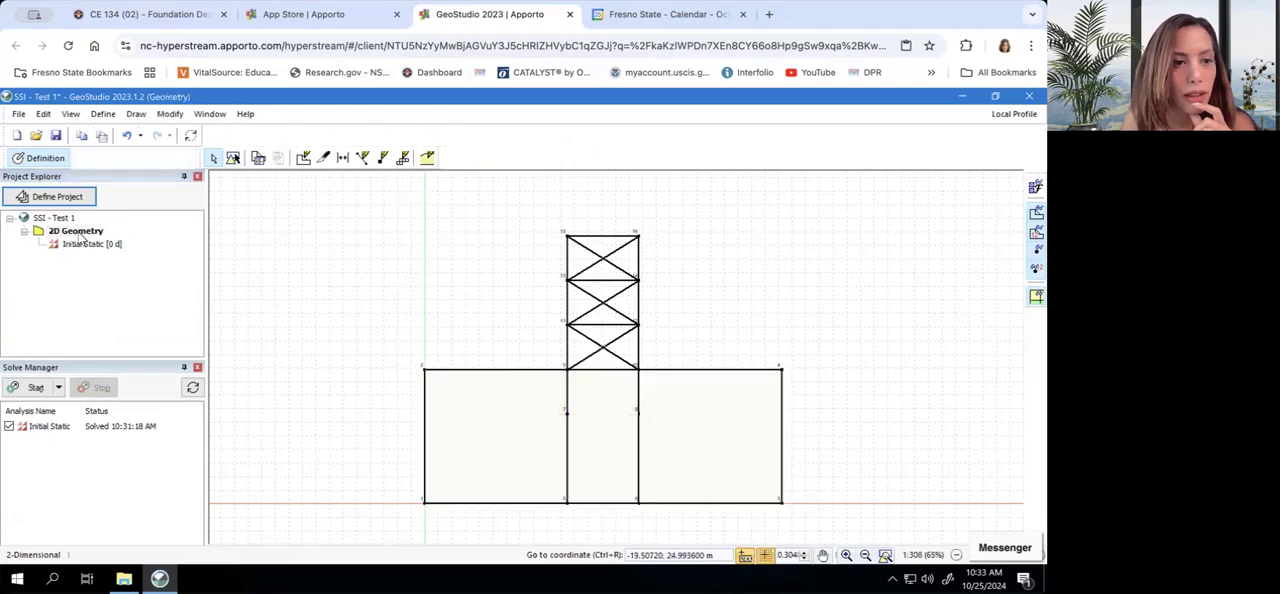
click(84, 246)
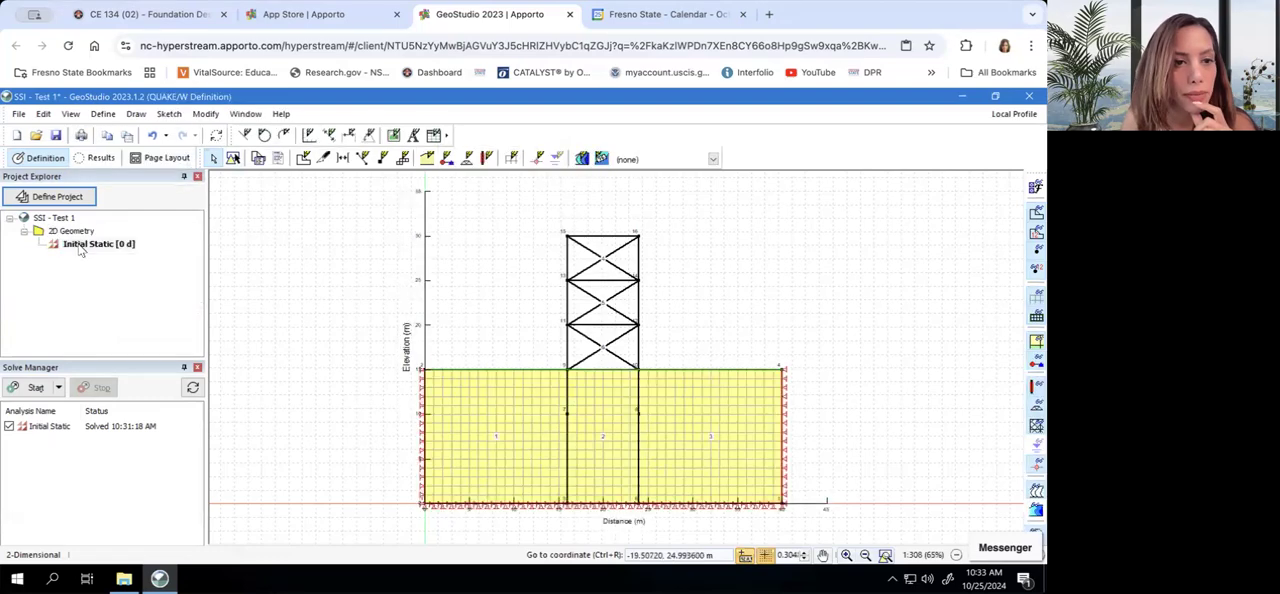
right_click(84, 250)
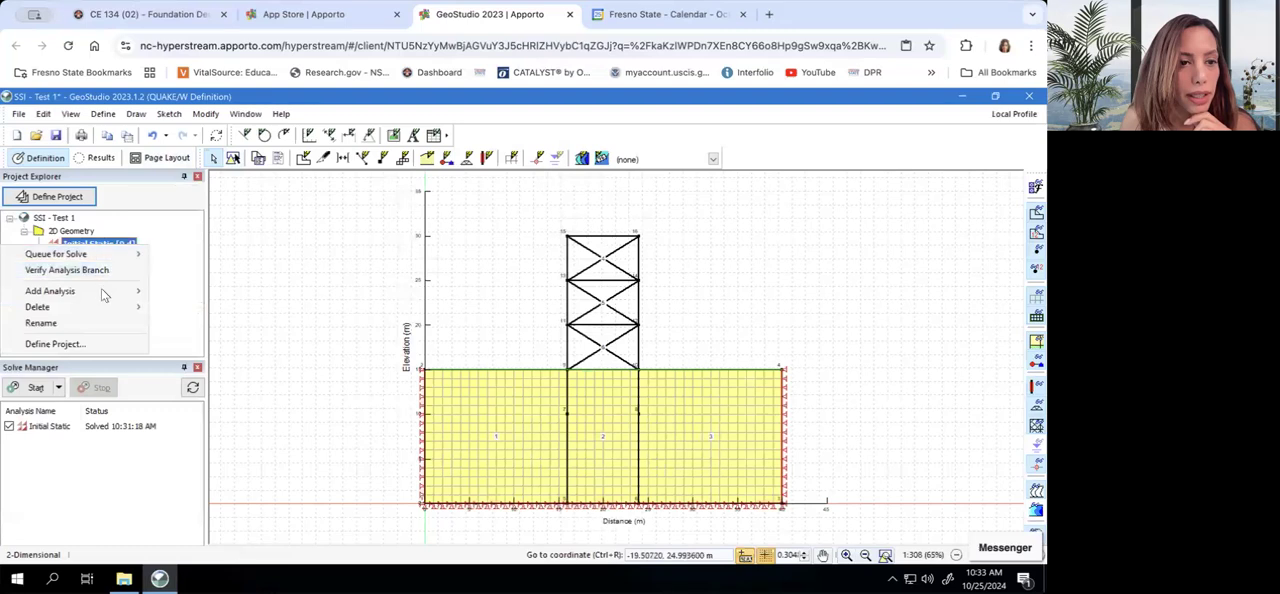
mouse_move(106, 290)
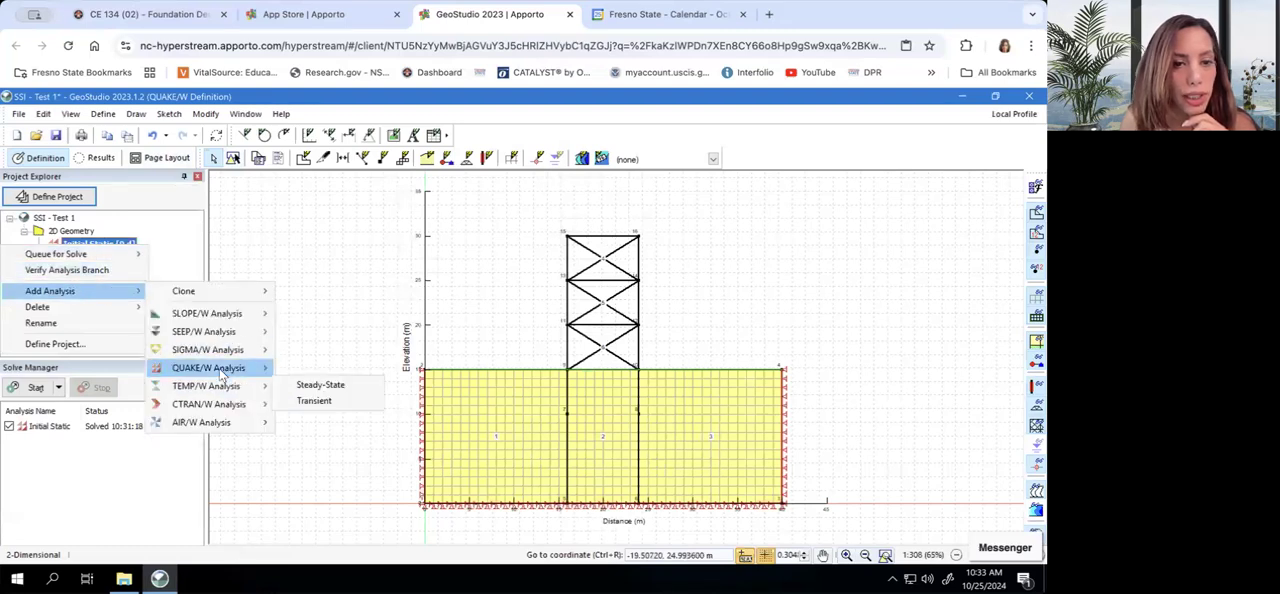
mouse_move(235, 368)
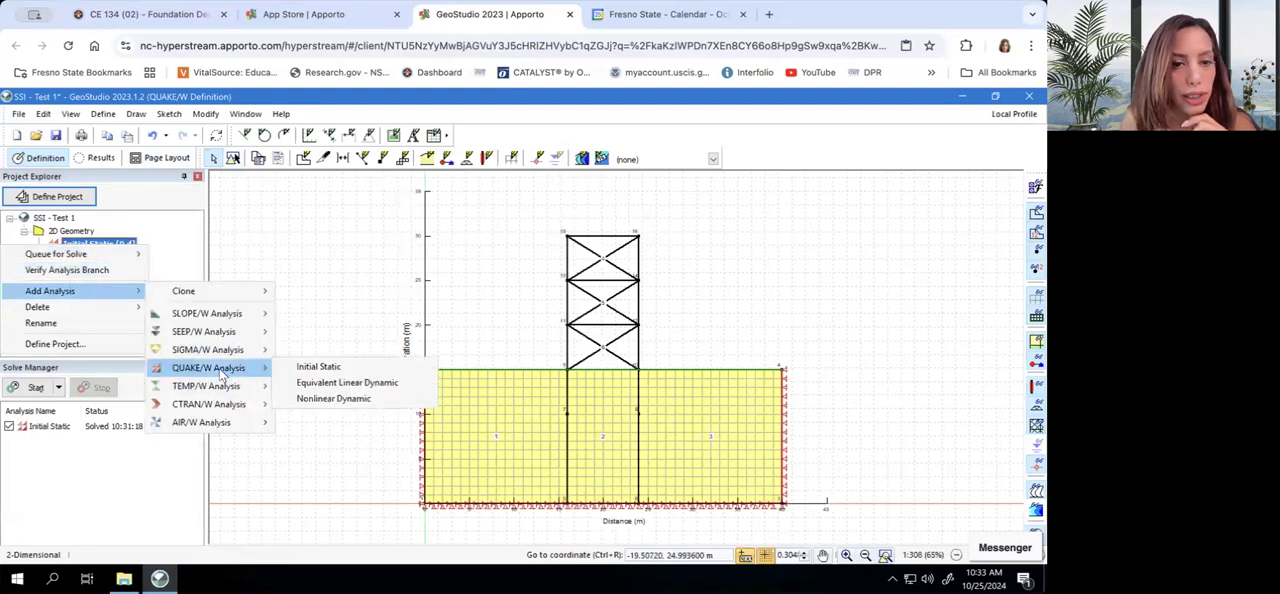
click(318, 388)
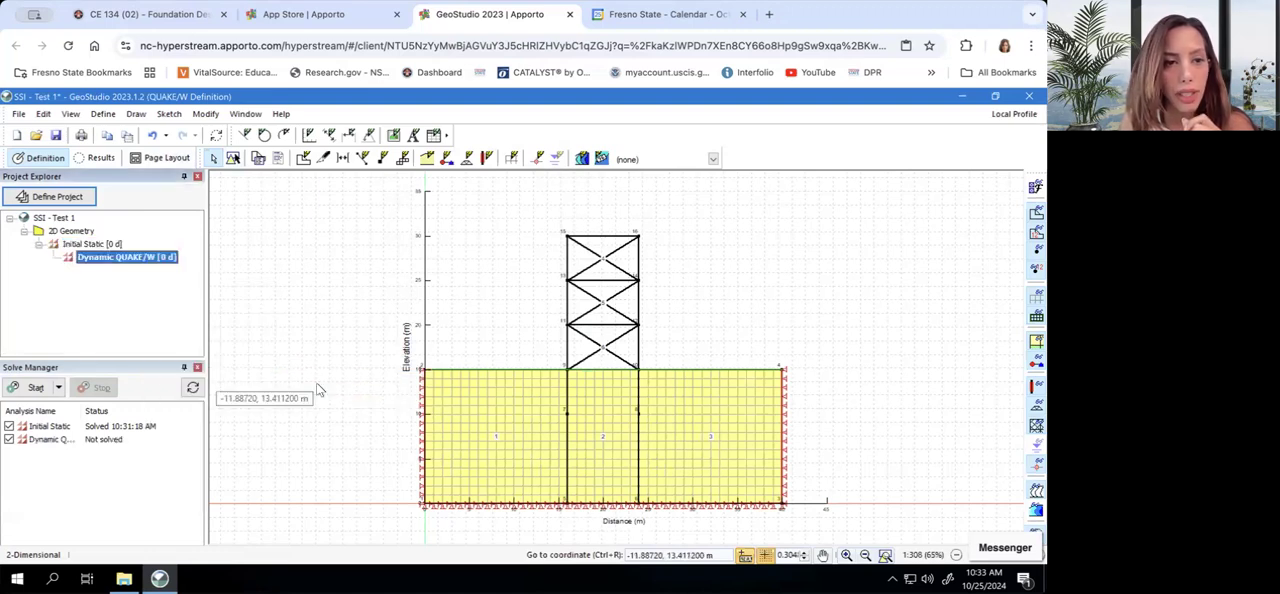
right_click(140, 262)
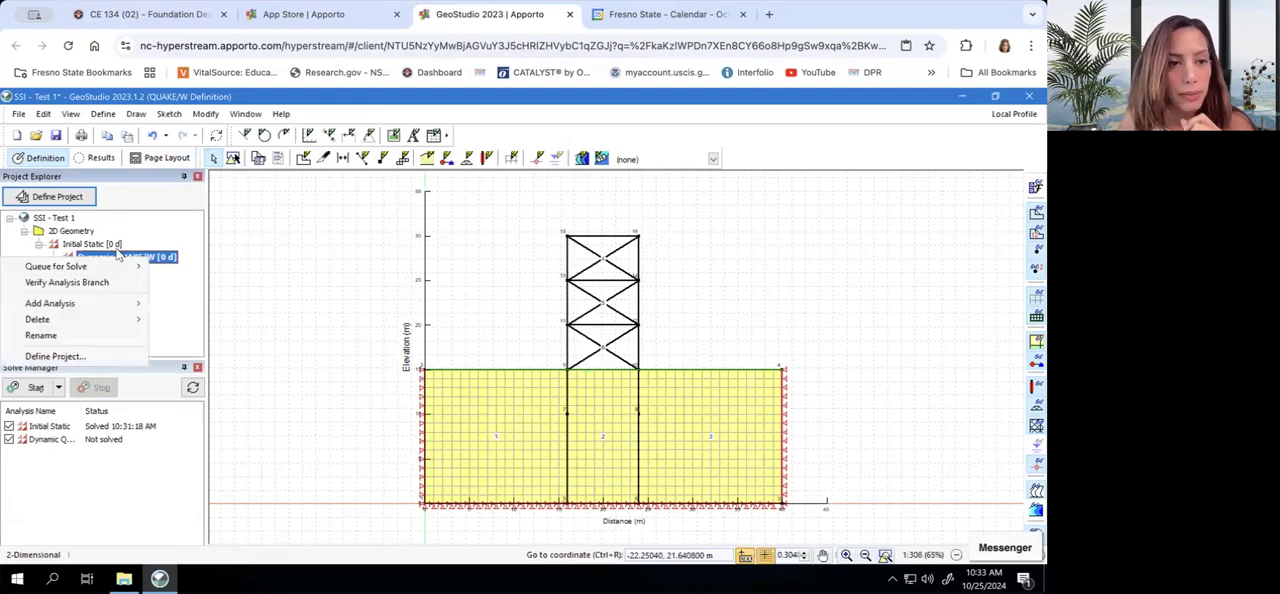
click(100, 283)
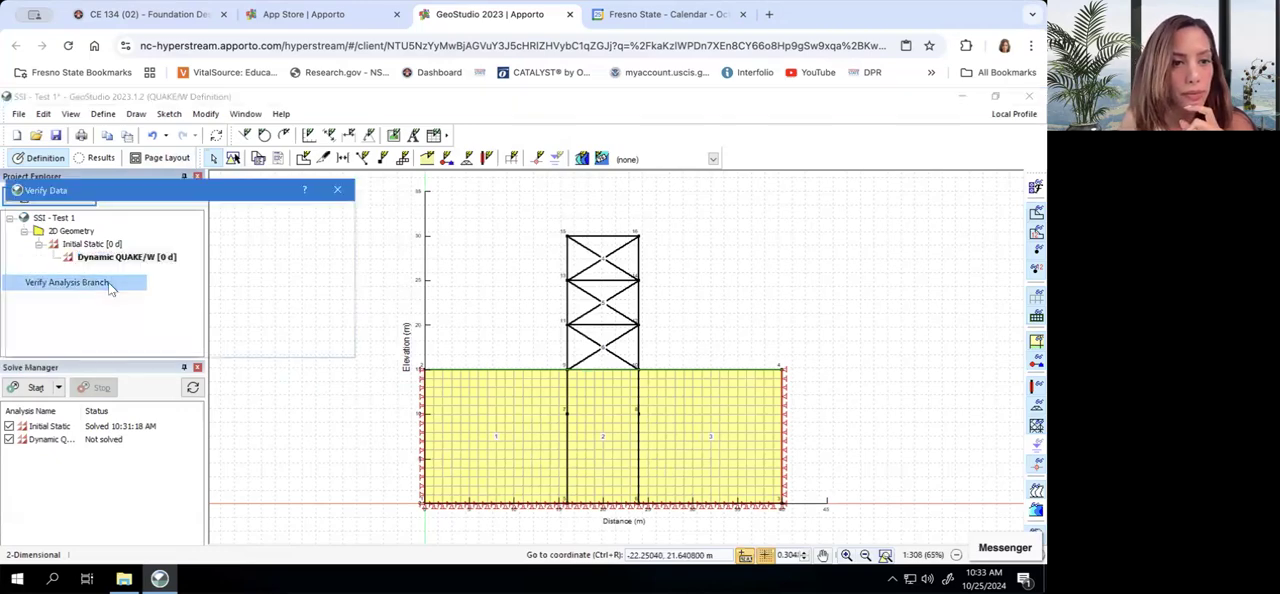
click(322, 343)
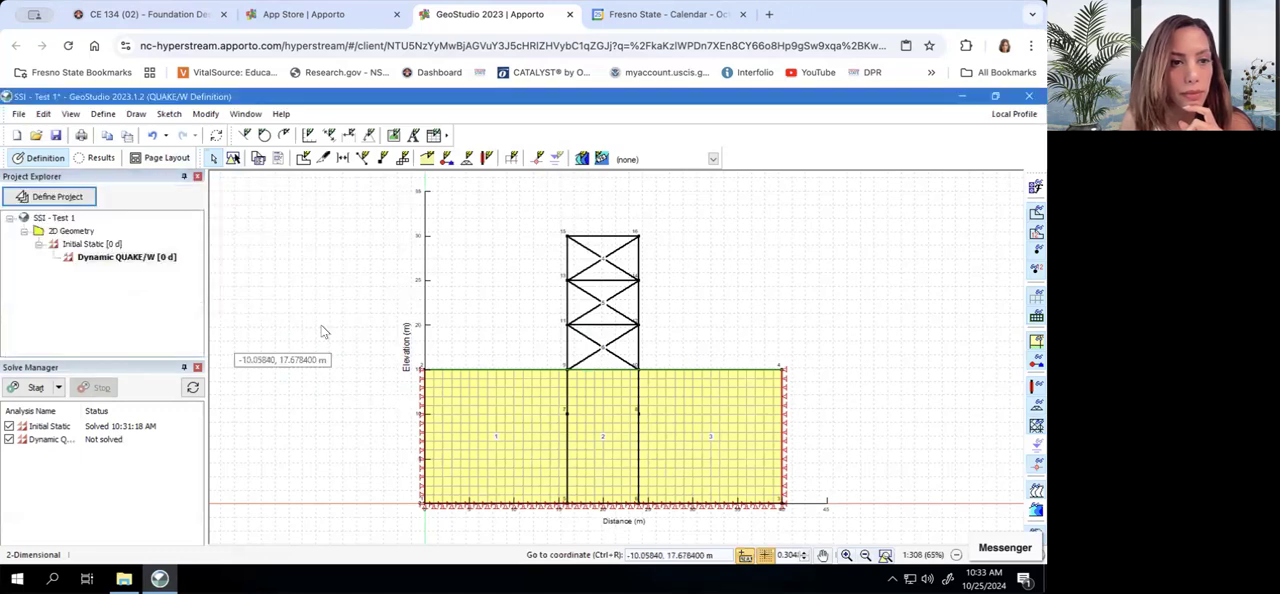
Open the project definition and rename the new dynamic analysis as Shaking
click(145, 260)
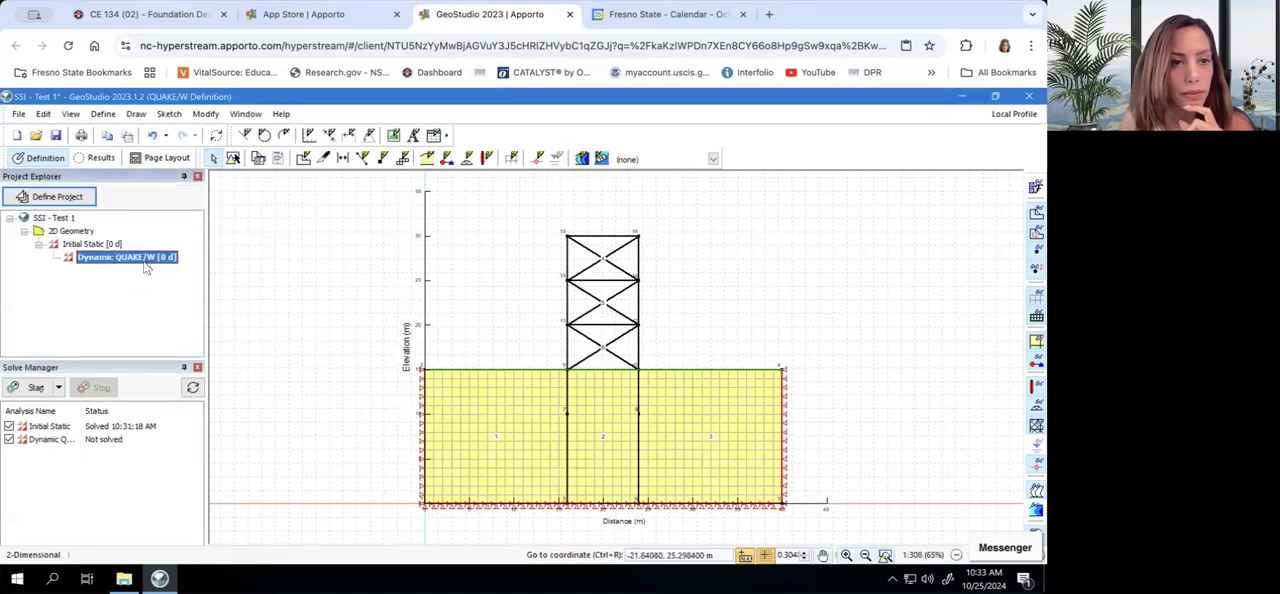
click(88, 198)
click(362, 236)
double_click(633, 175)
click(634, 175)
double_click(634, 175)
text(Shaking)
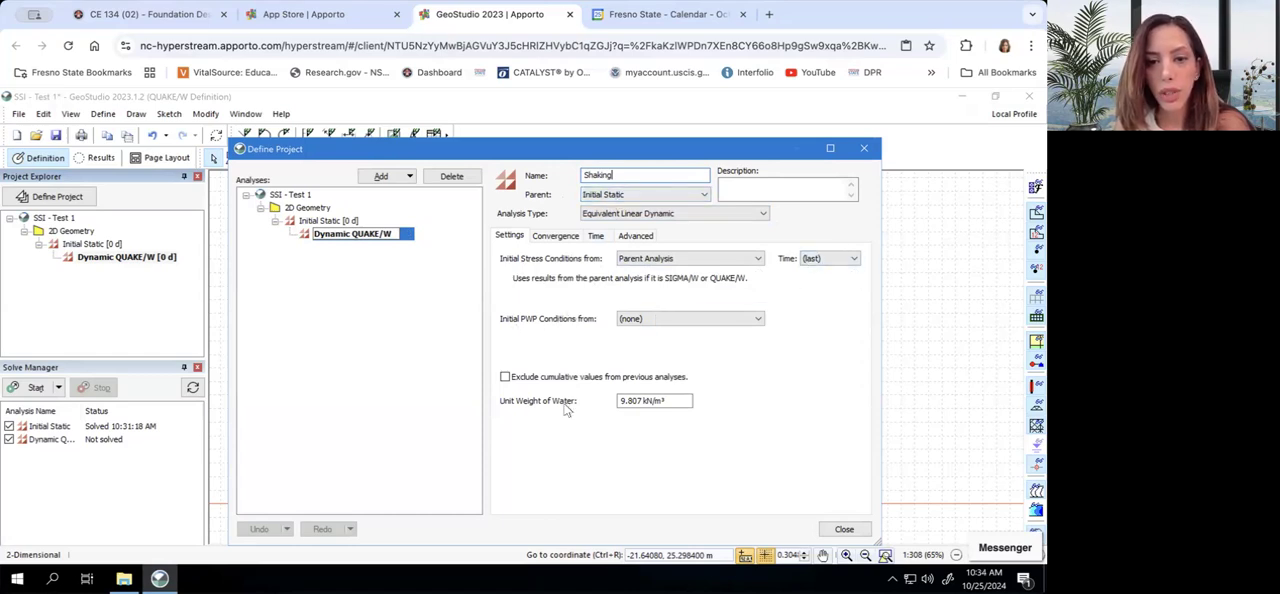
In the Shaking analysis' time settings, define the horizontal earthquake record by pasting in the copied time and acceleration points
click(570, 237)
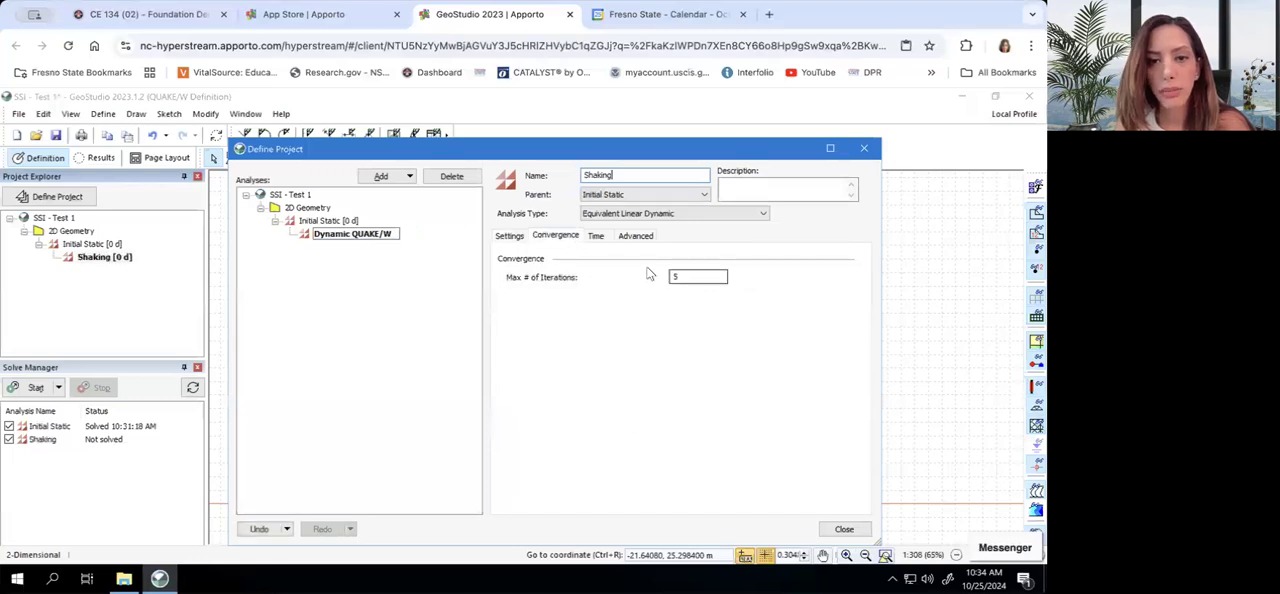
click(597, 237)
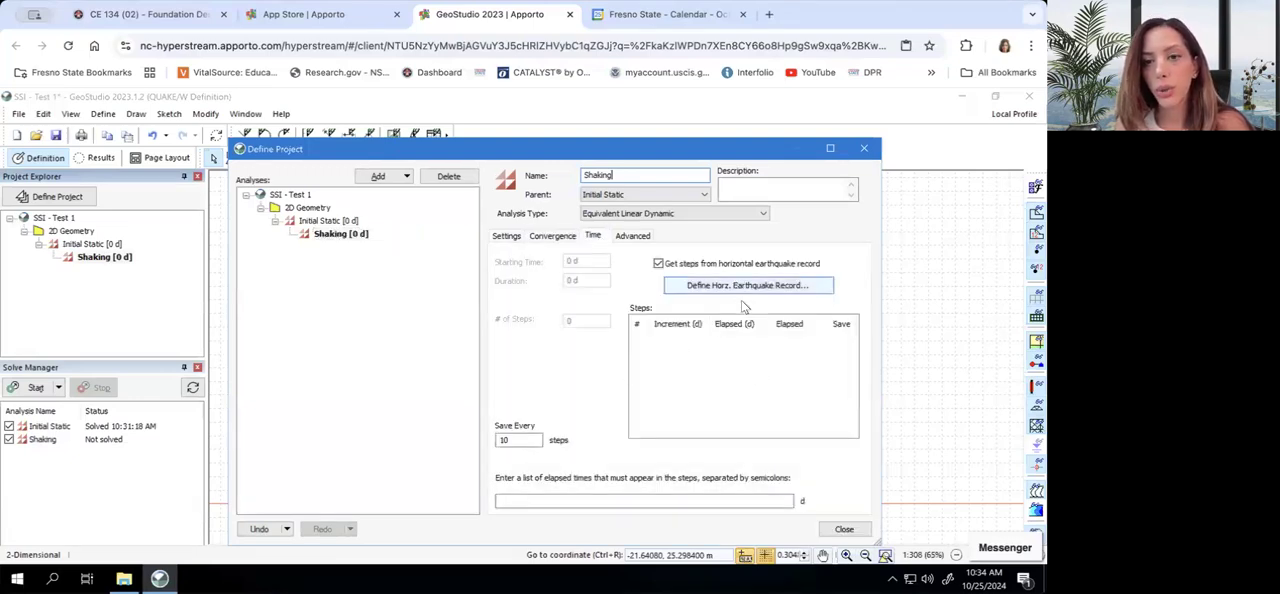
click(700, 288)
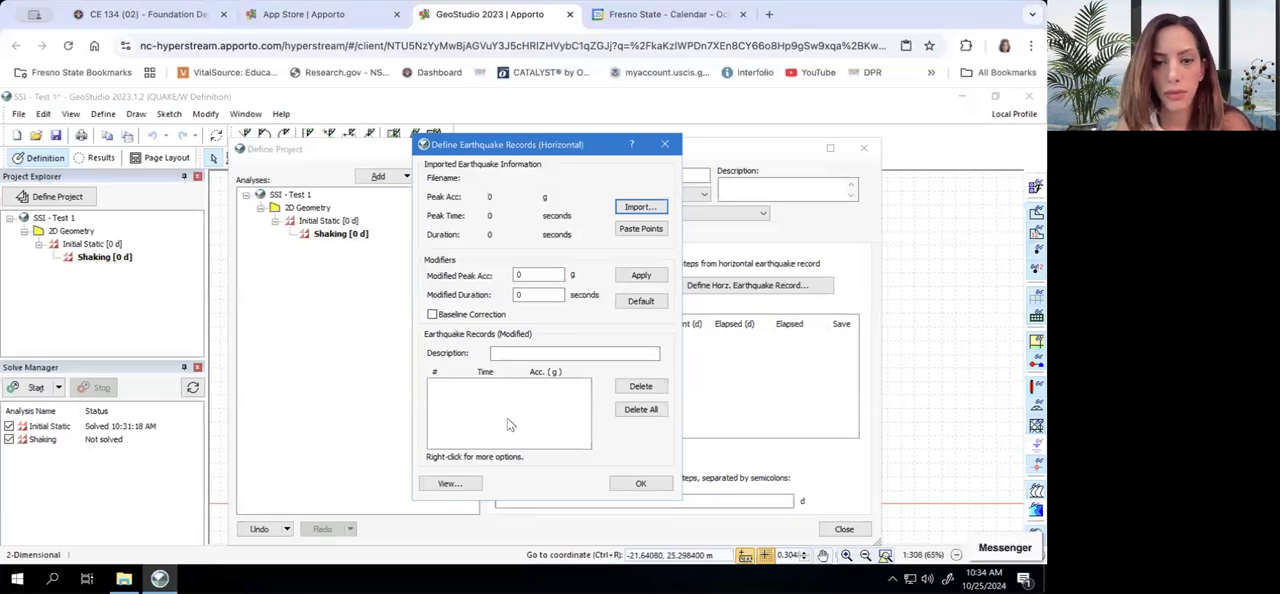
right_click(428, 421)
click(443, 443)
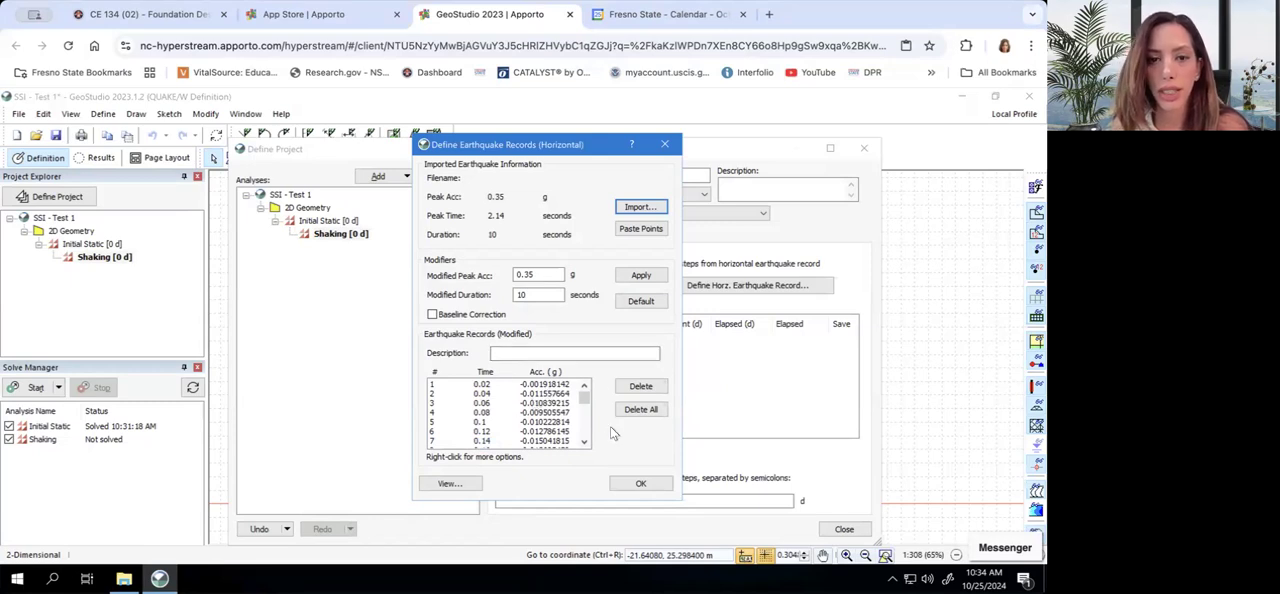
View the graph of the horizontal earthquake record, widen it for inspection, and close it
click(465, 487)
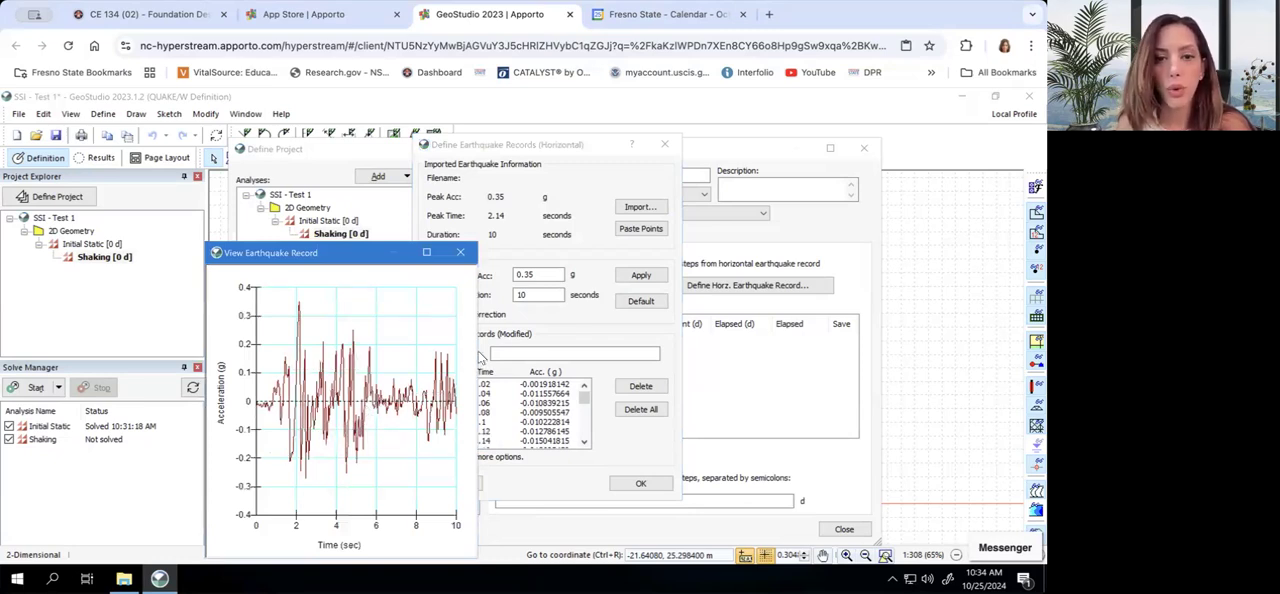
drag(477, 352, 550, 350)
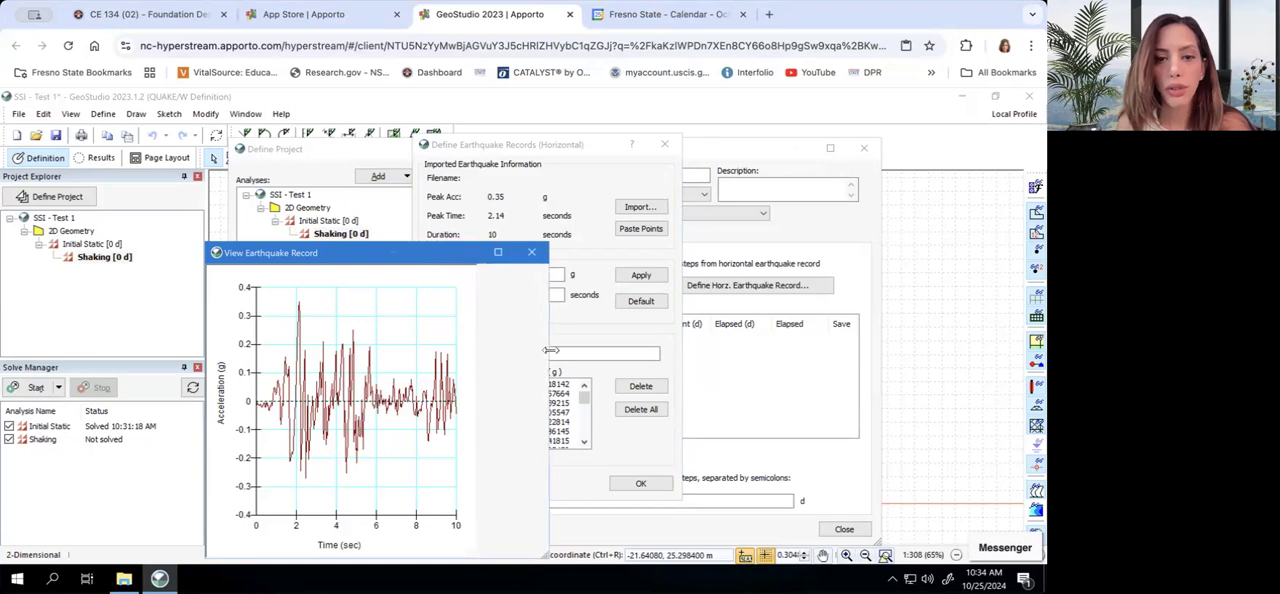
click(533, 252)
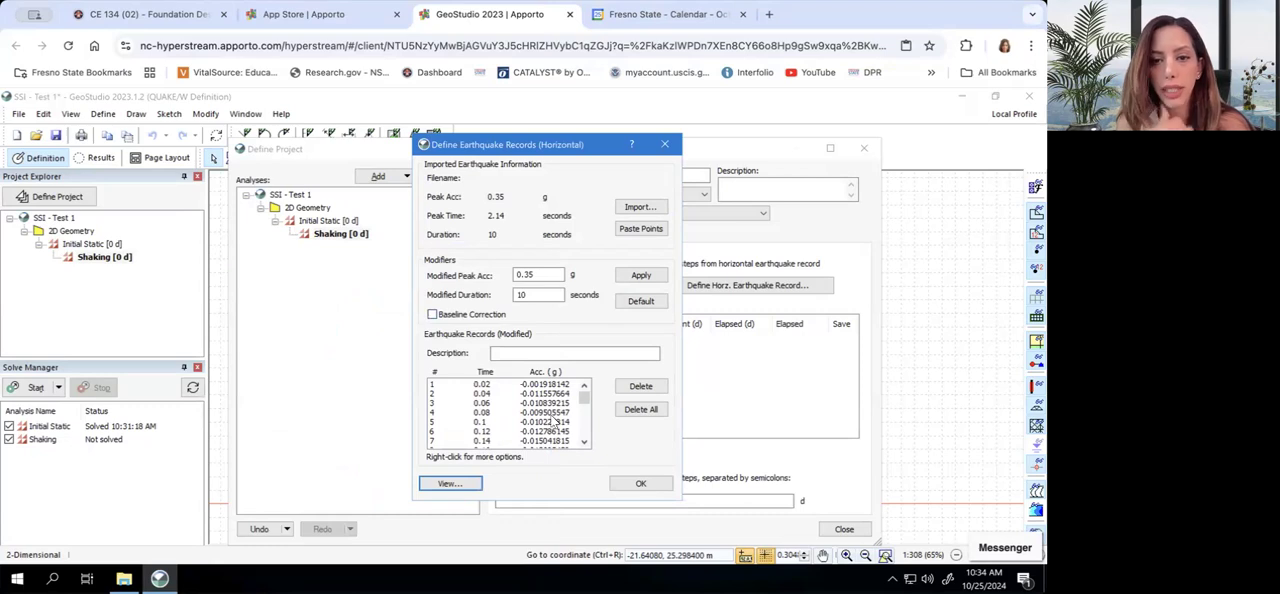
Accept the horizontal earthquake record, close the project definition, and save the project
click(632, 482)
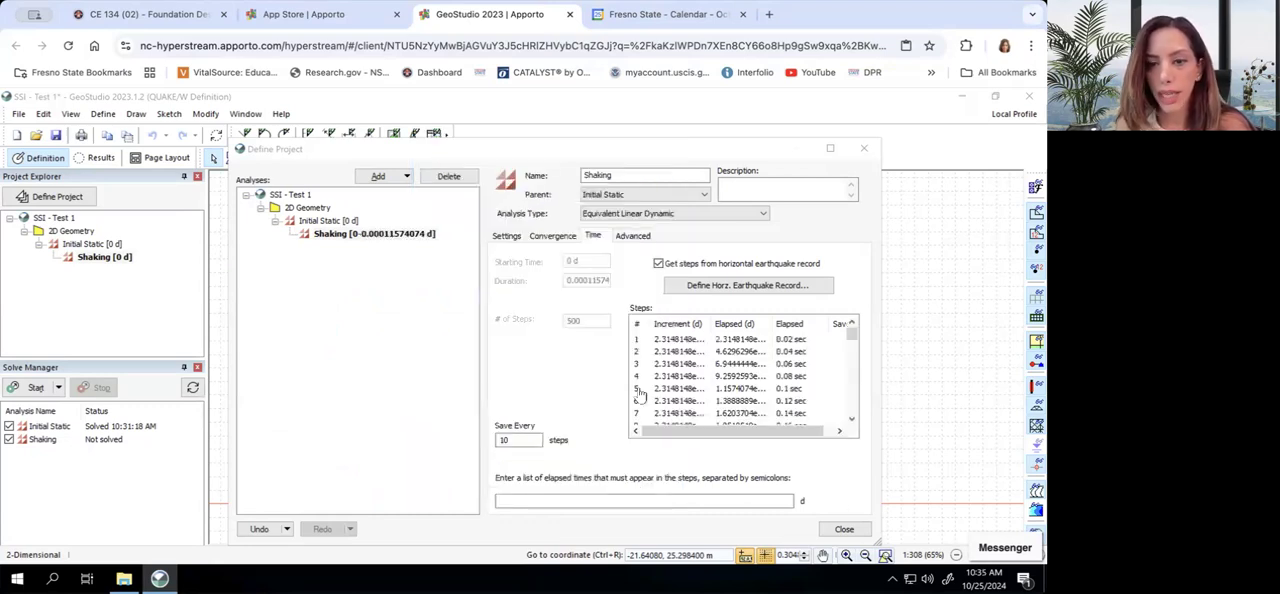
click(844, 530)
click(58, 137)
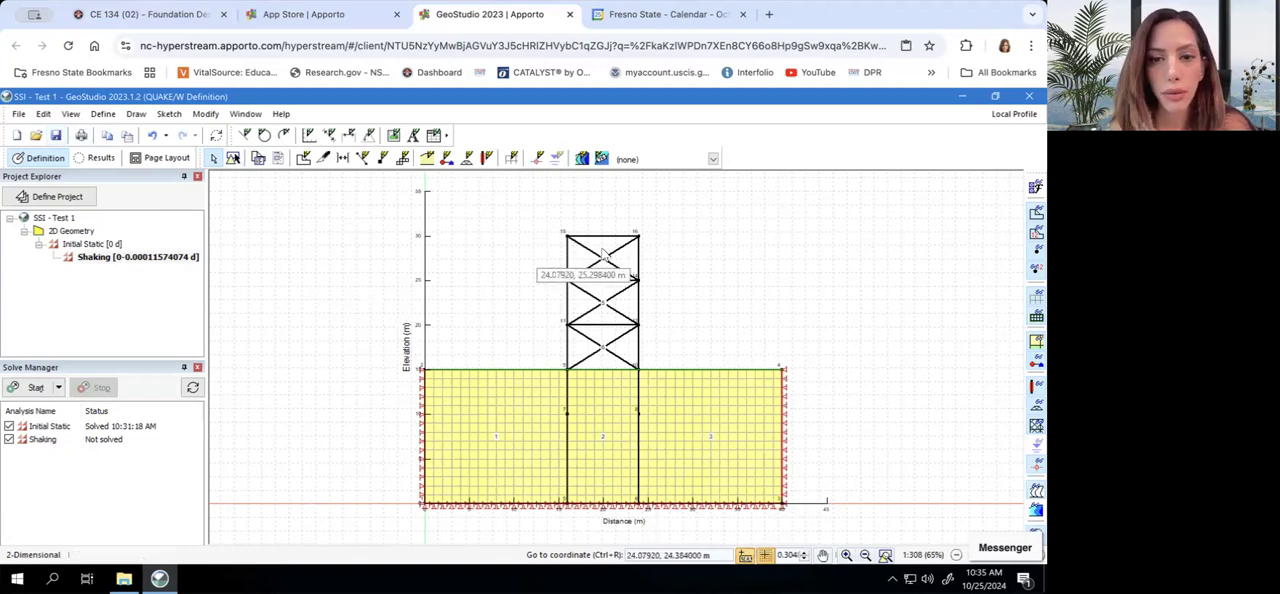
Assign the Body Mass material to the three braced frame regions above the ground in the Shaking analysis
click(136, 115)
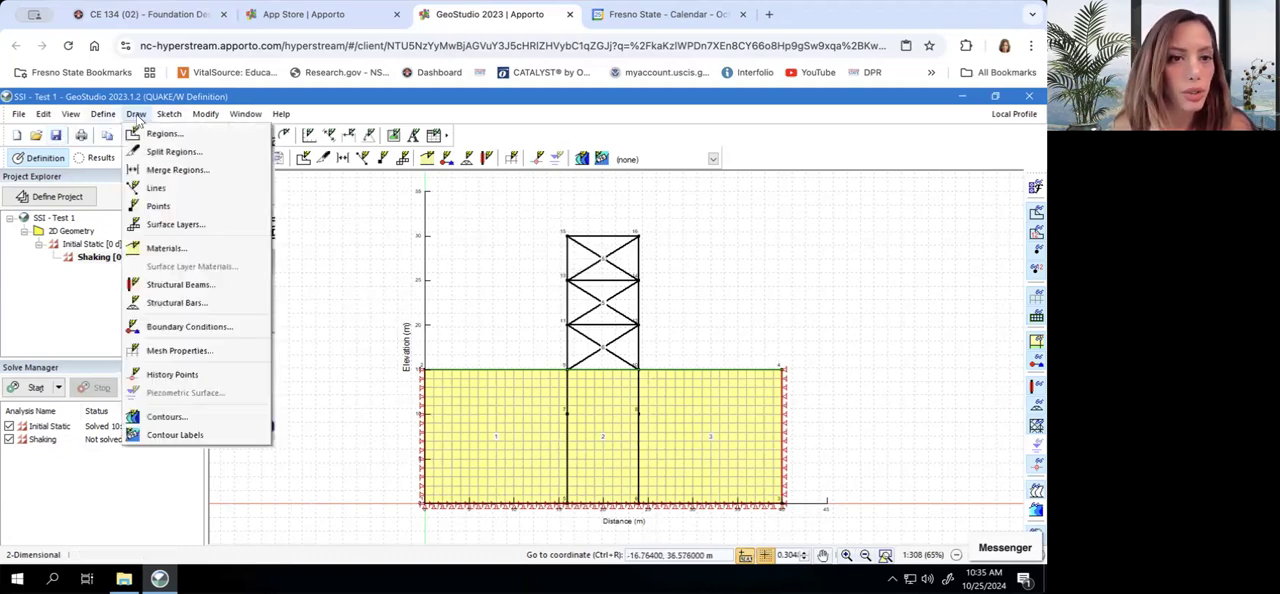
click(176, 249)
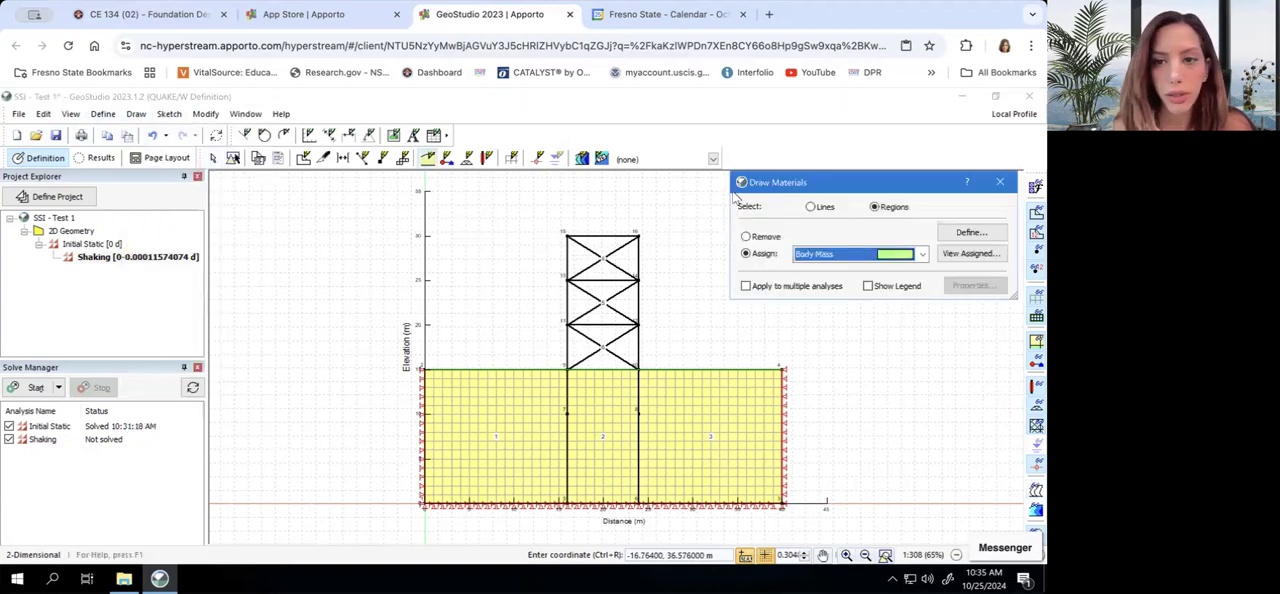
click(598, 262)
click(613, 302)
click(608, 346)
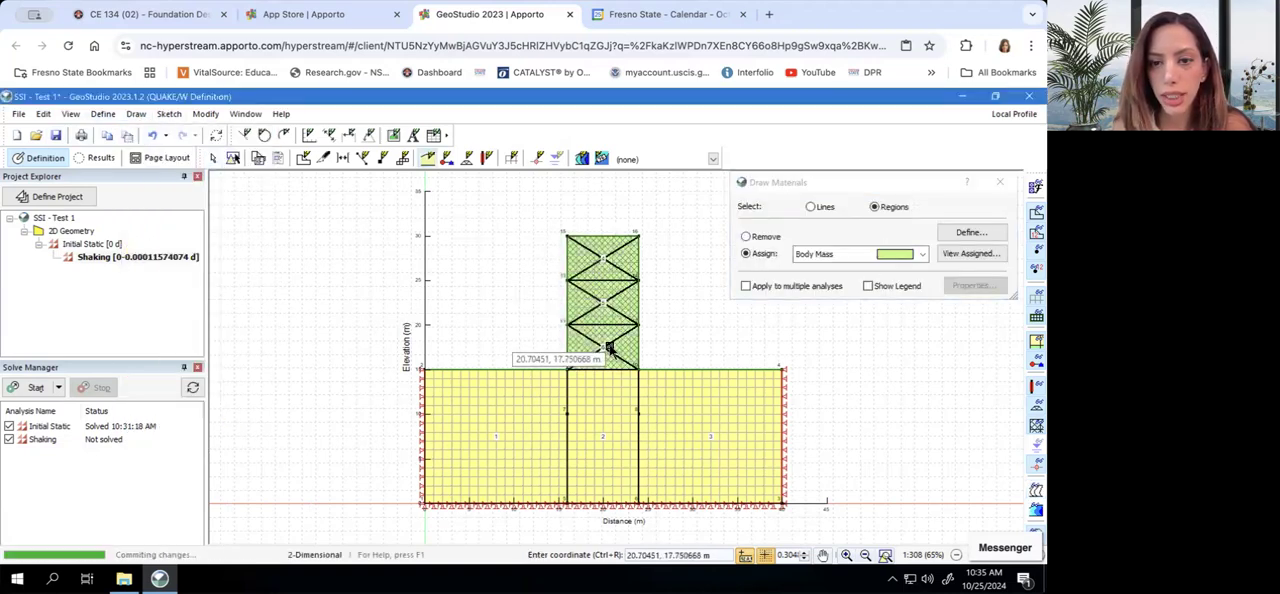
click(1000, 182)
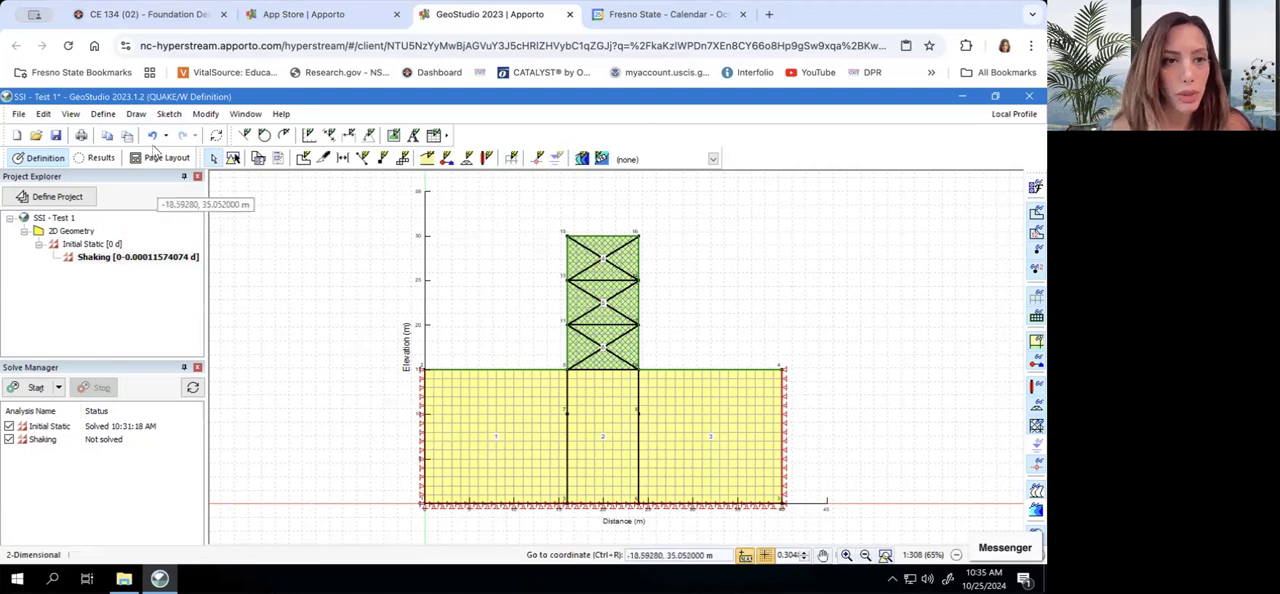
Assign the Fixed Y boundary condition to both vertical side edges of the soil in the Shaking analysis and save the project
click(143, 115)
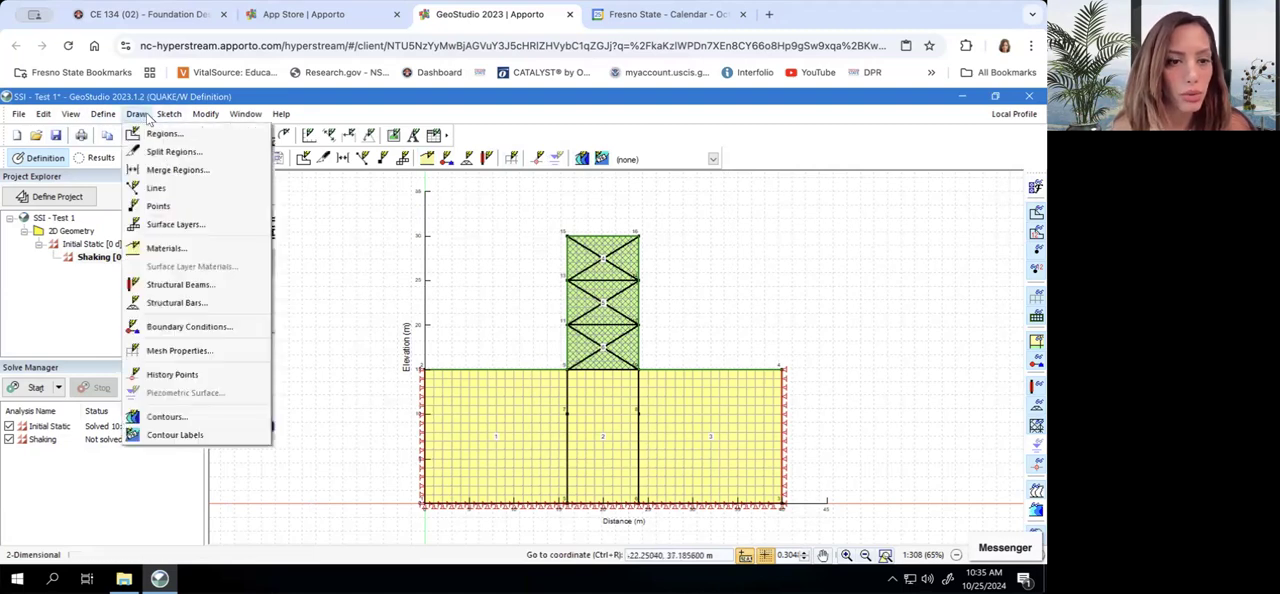
click(172, 328)
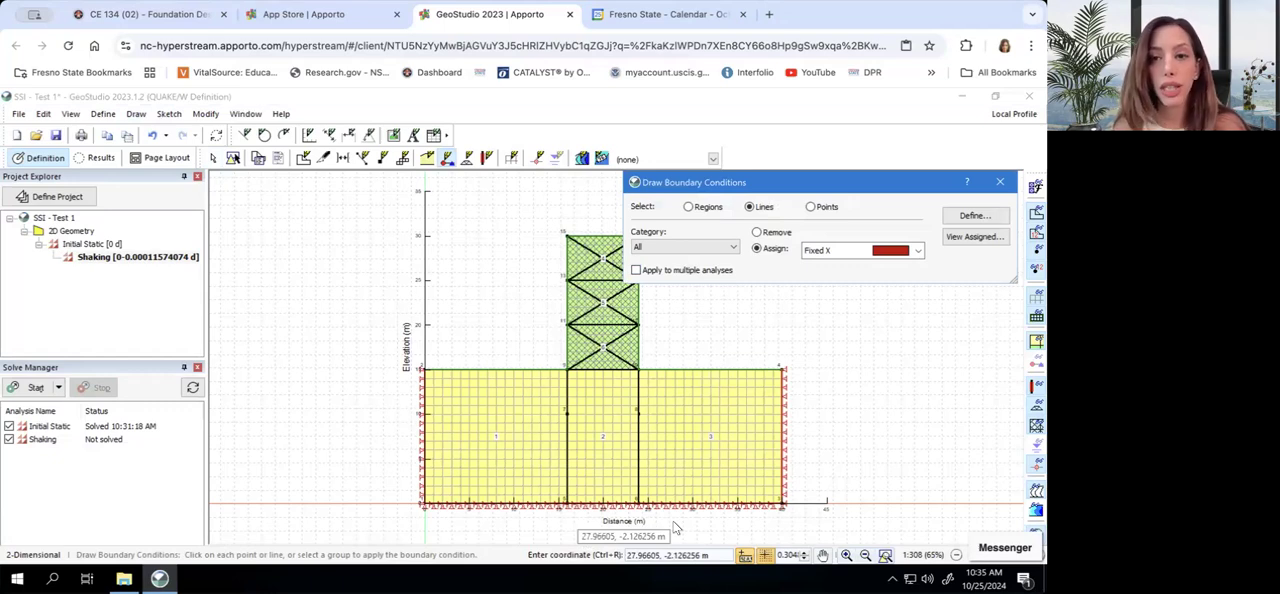
click(882, 252)
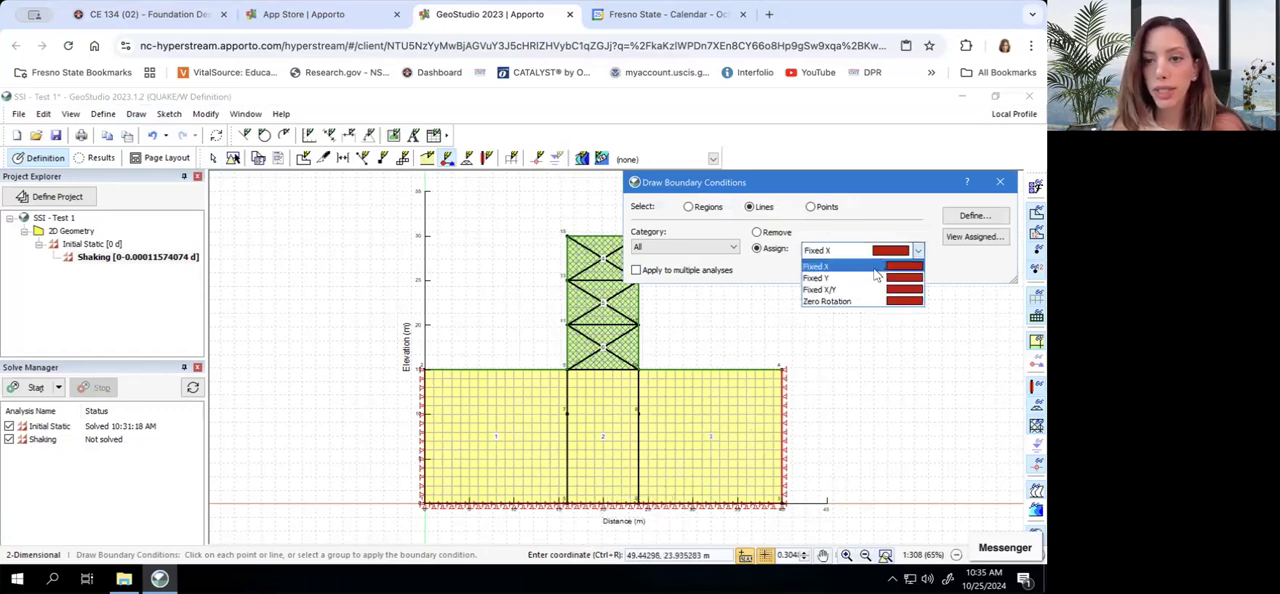
click(874, 278)
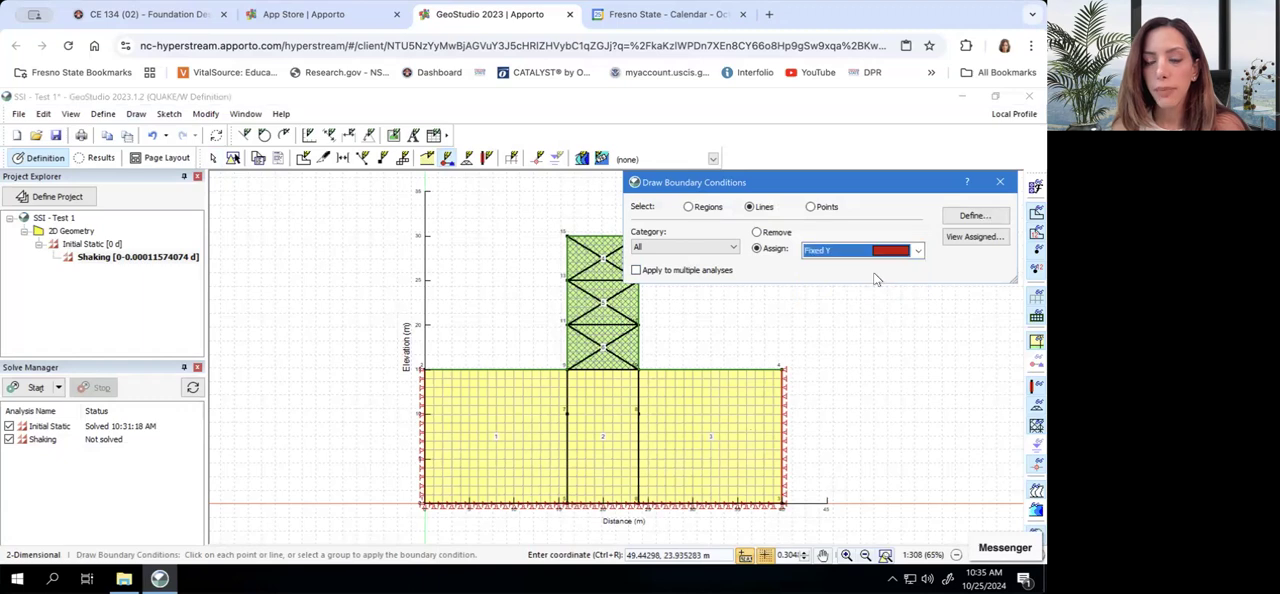
click(779, 422)
click(423, 431)
click(1001, 183)
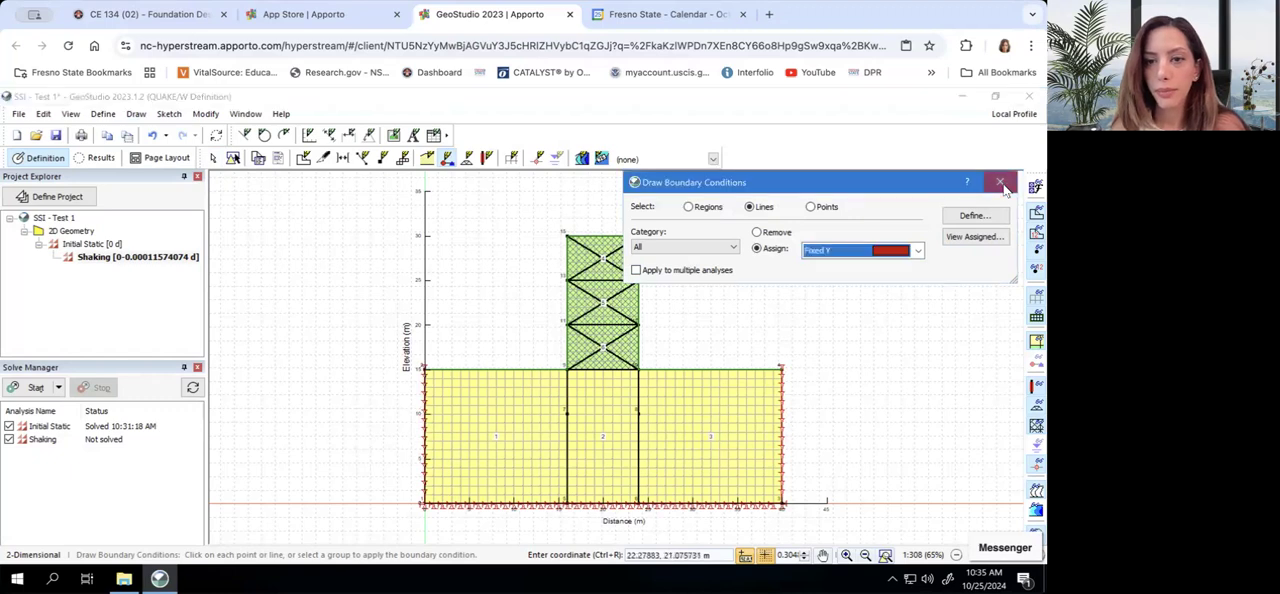
click(57, 136)
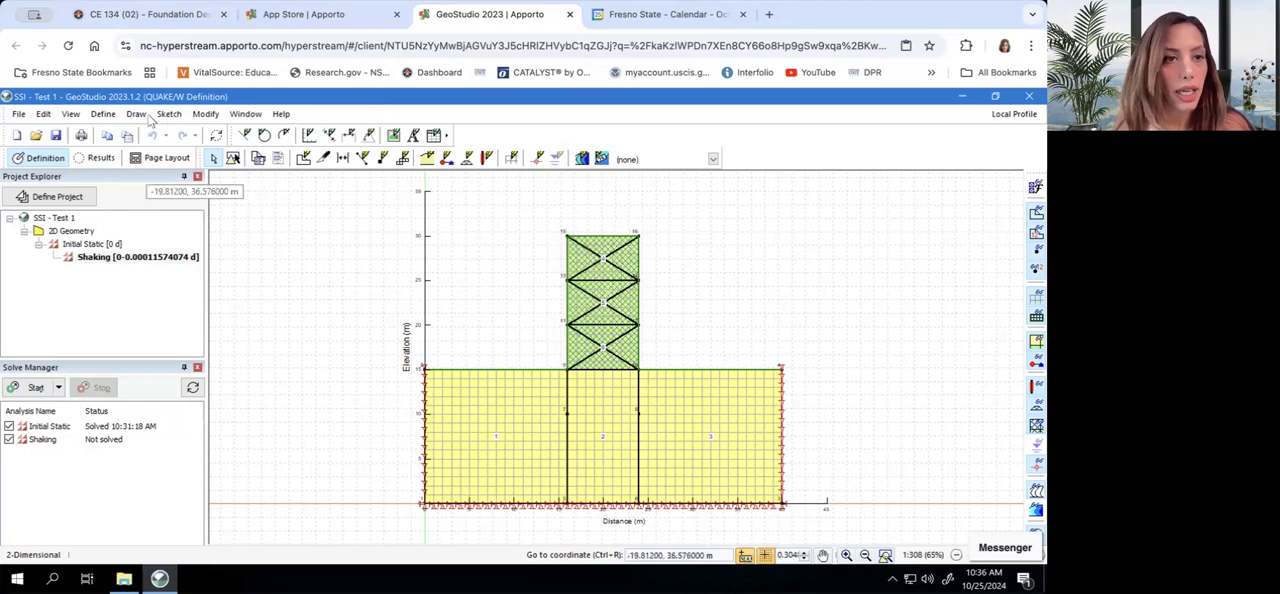
Add a new structural beam definition and set its color to blue
click(108, 115)
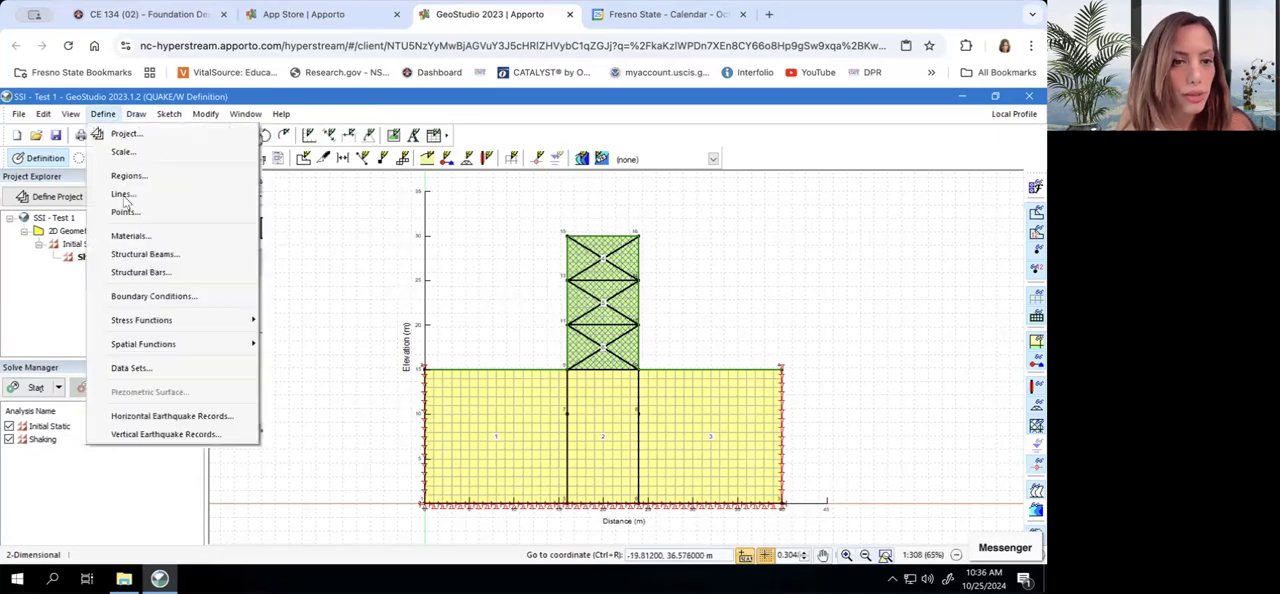
click(150, 255)
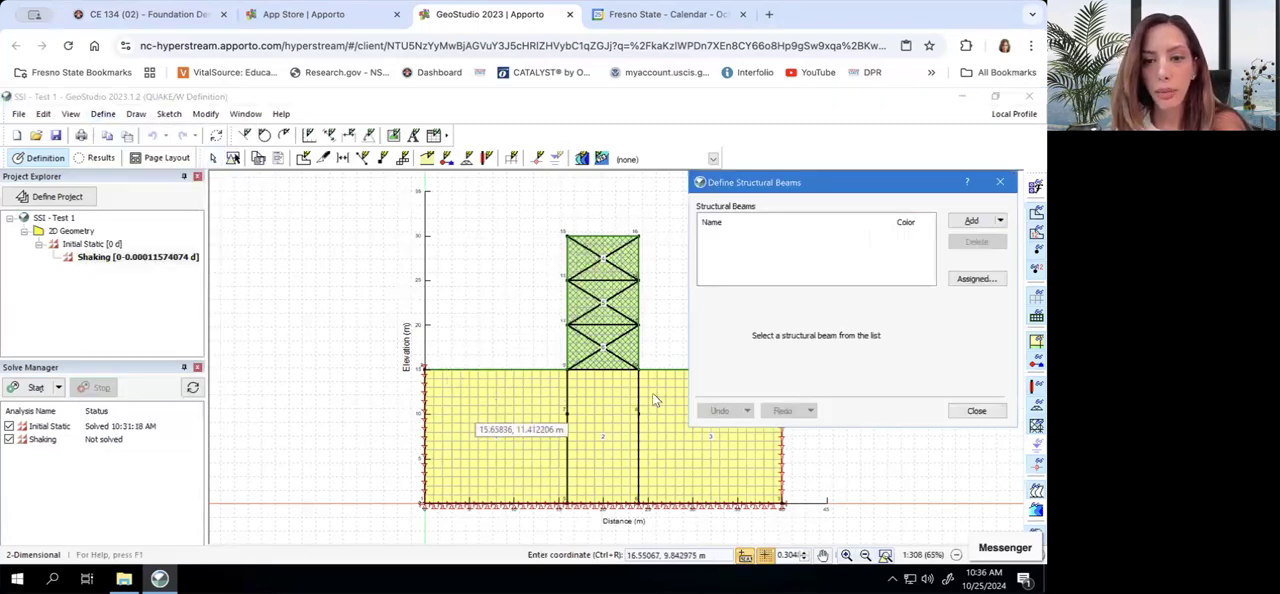
click(960, 226)
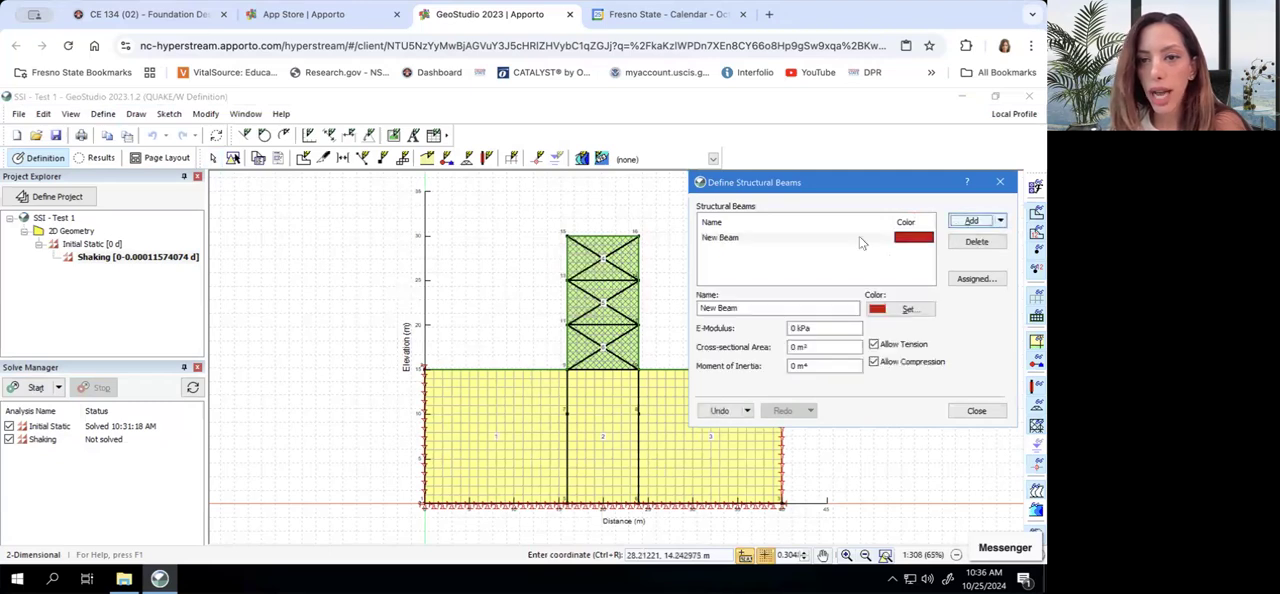
click(754, 307)
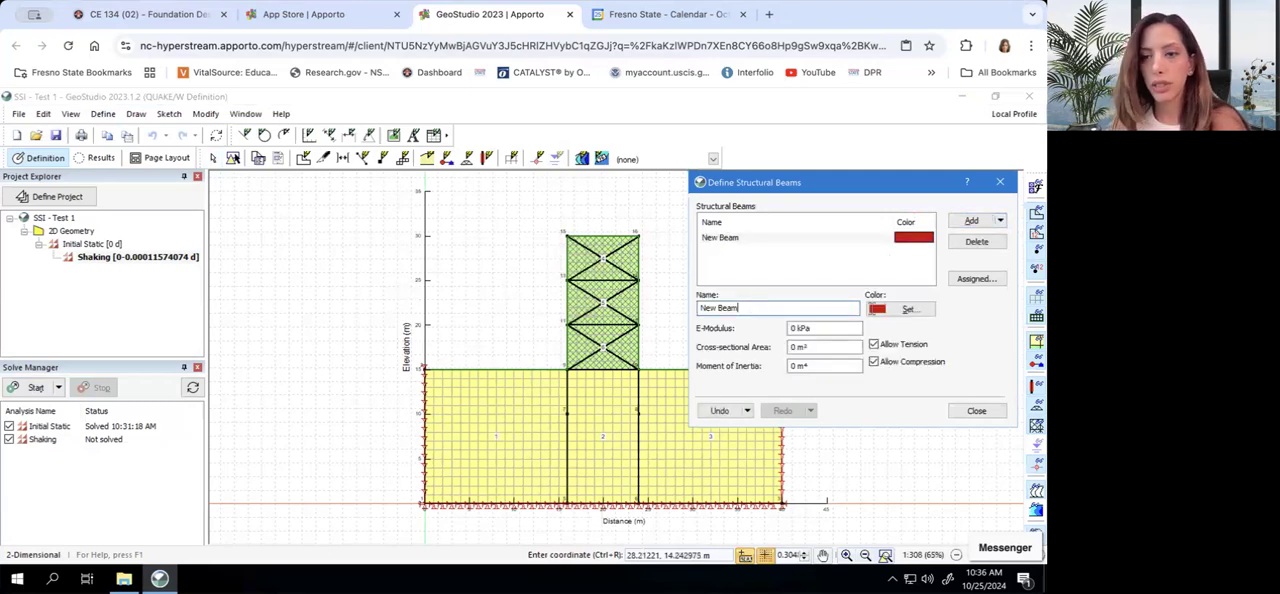
click(906, 309)
click(796, 272)
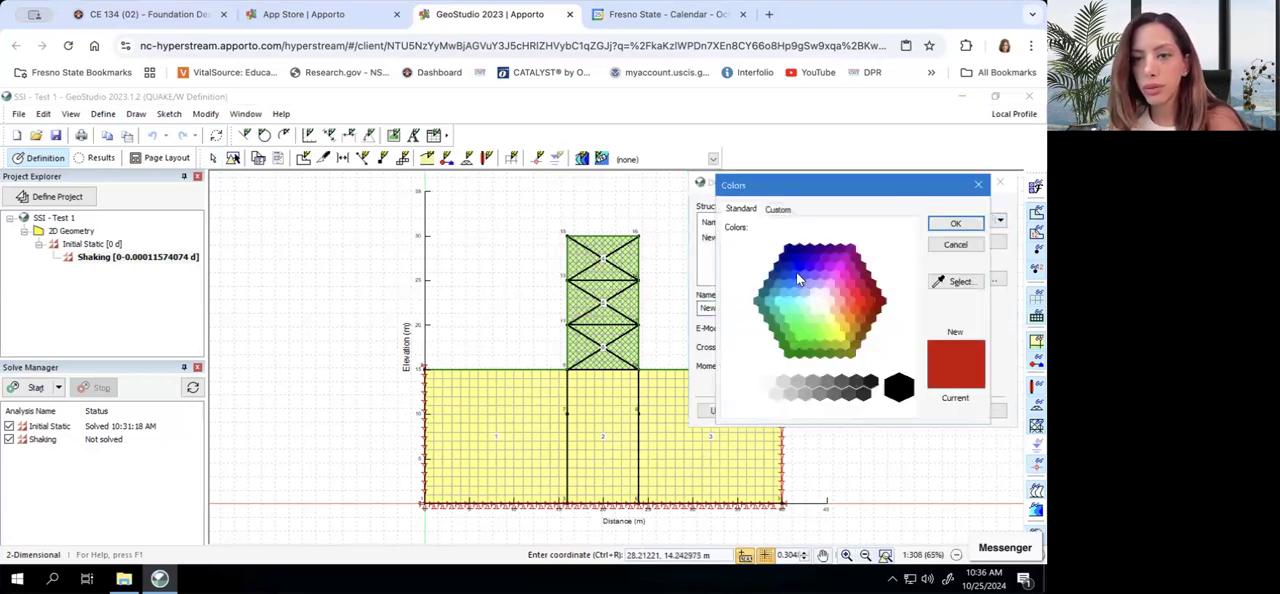
click(952, 224)
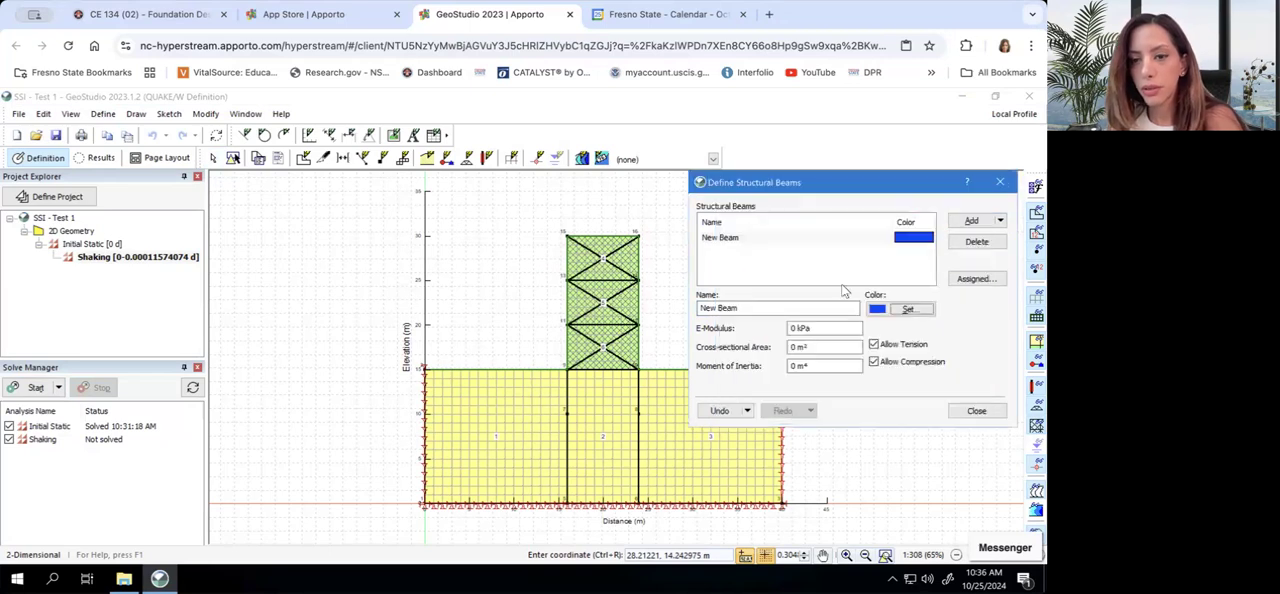
Change the new structural beam's color to a deeper pure blue and name it Piles
click(906, 309)
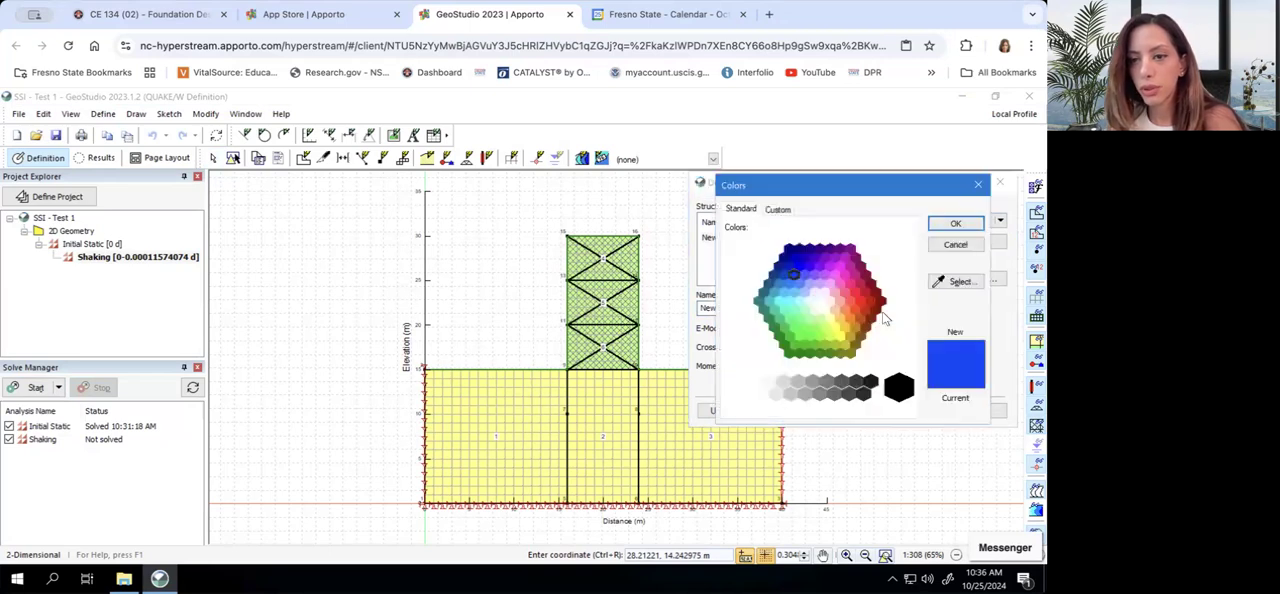
click(792, 283)
click(799, 267)
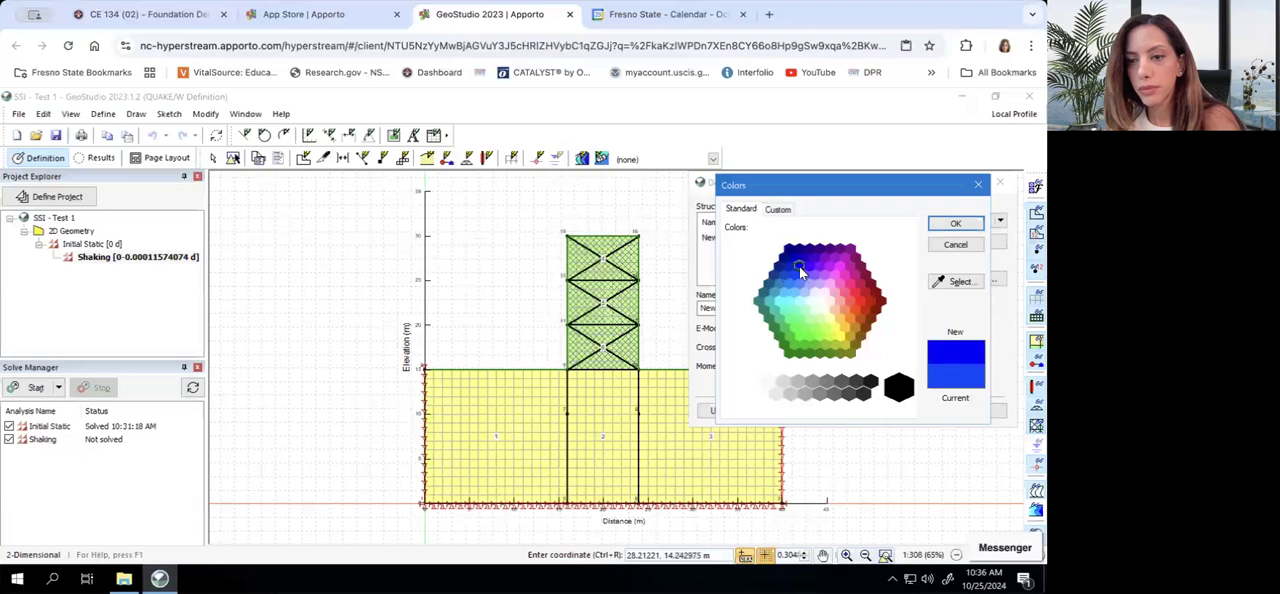
click(952, 224)
double_click(783, 311)
text(Piles)
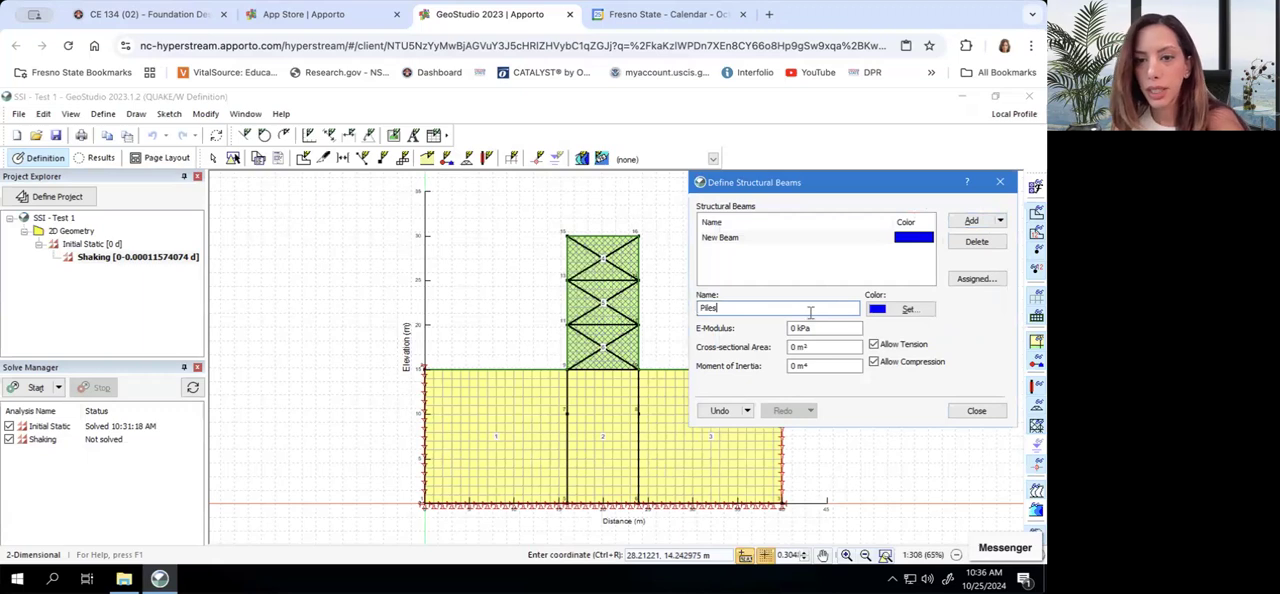
Set the Piles beam's E-modulus to 100000000 kPa, cross-sectional area to 0.001 m² and moment of inertia to 0.0001 m⁴, and finish the definition
click(795, 328)
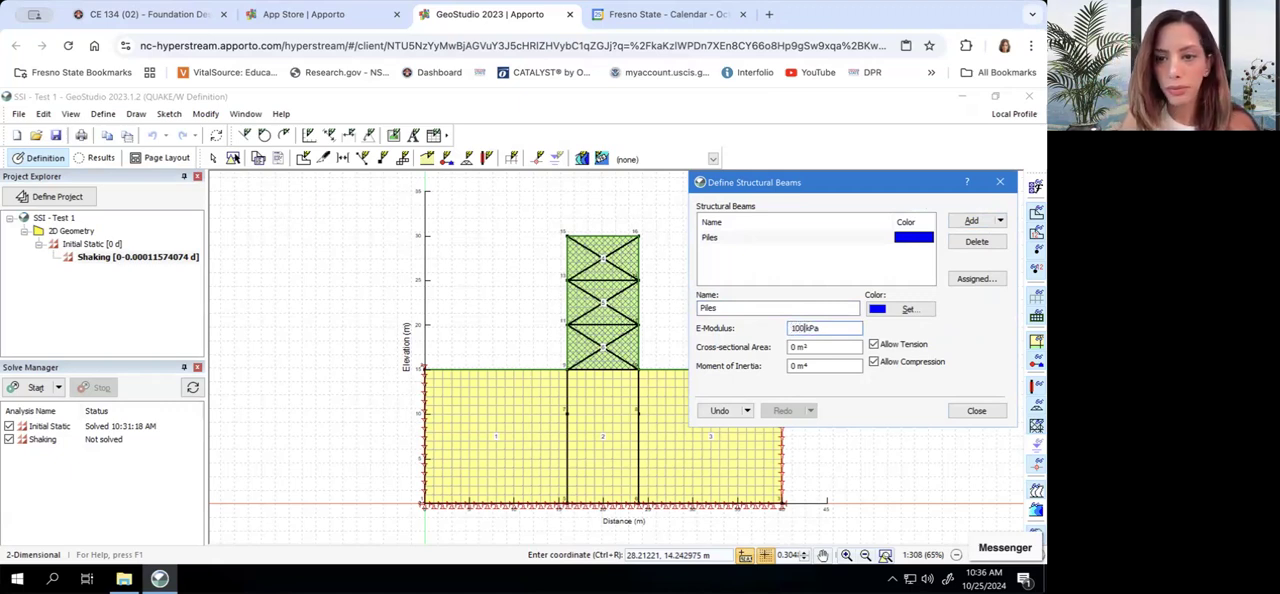
click(797, 347)
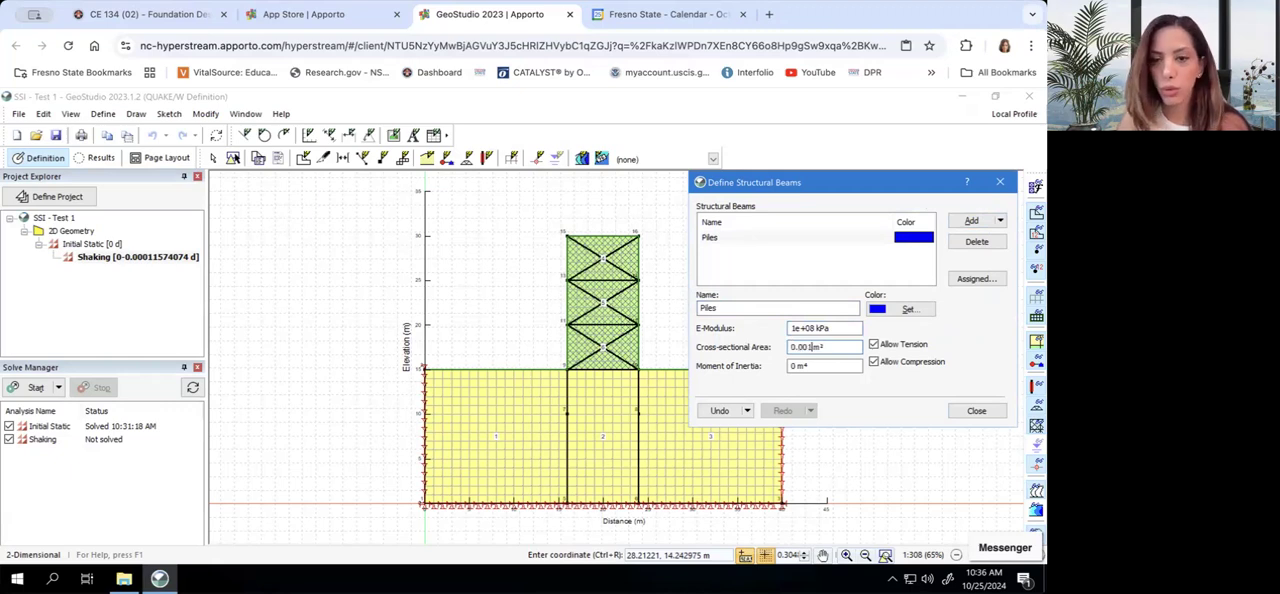
click(794, 366)
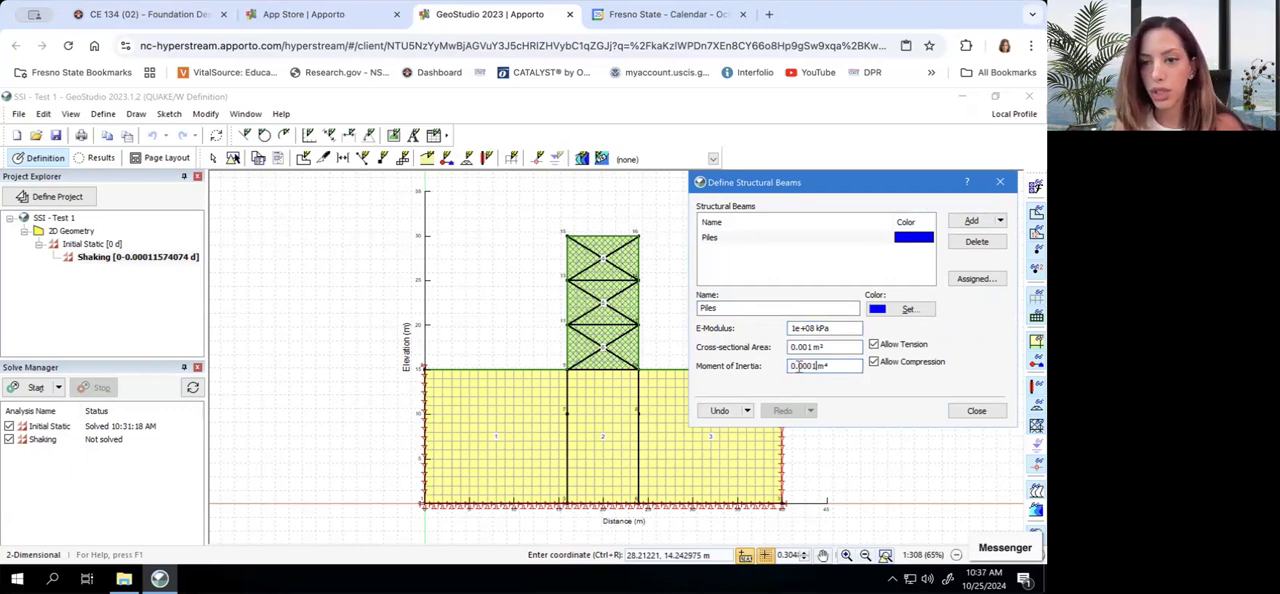
click(976, 410)
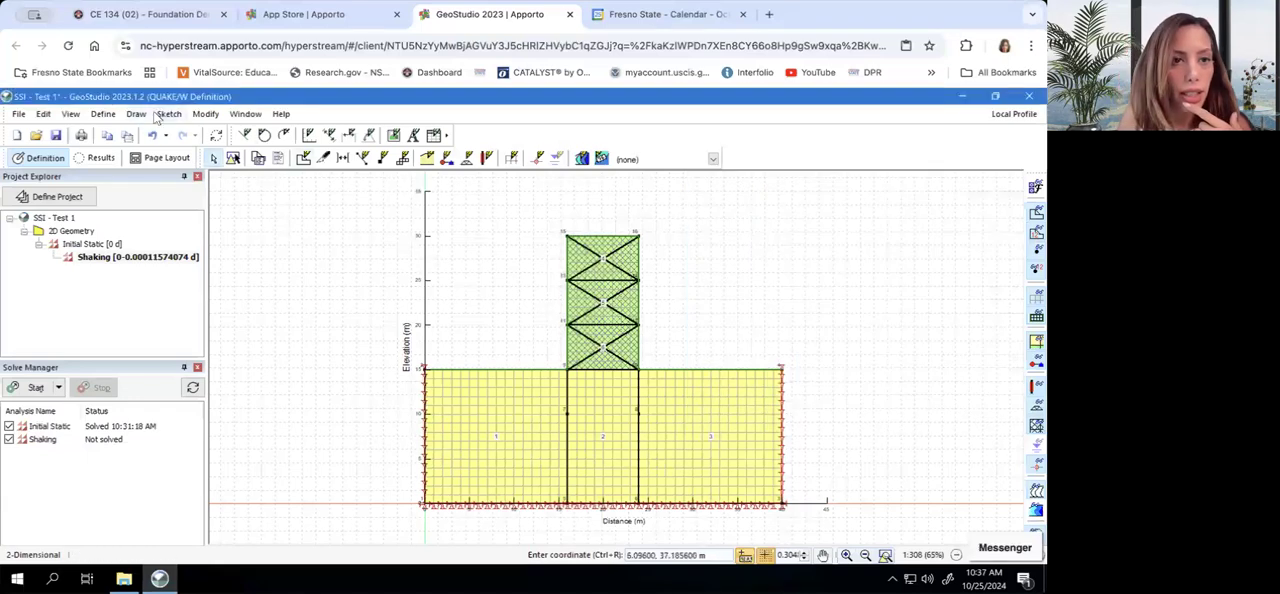
Assign the Piles beam to the two vertical line segments directly below the frame's base in the Shaking analysis and save the project
click(136, 114)
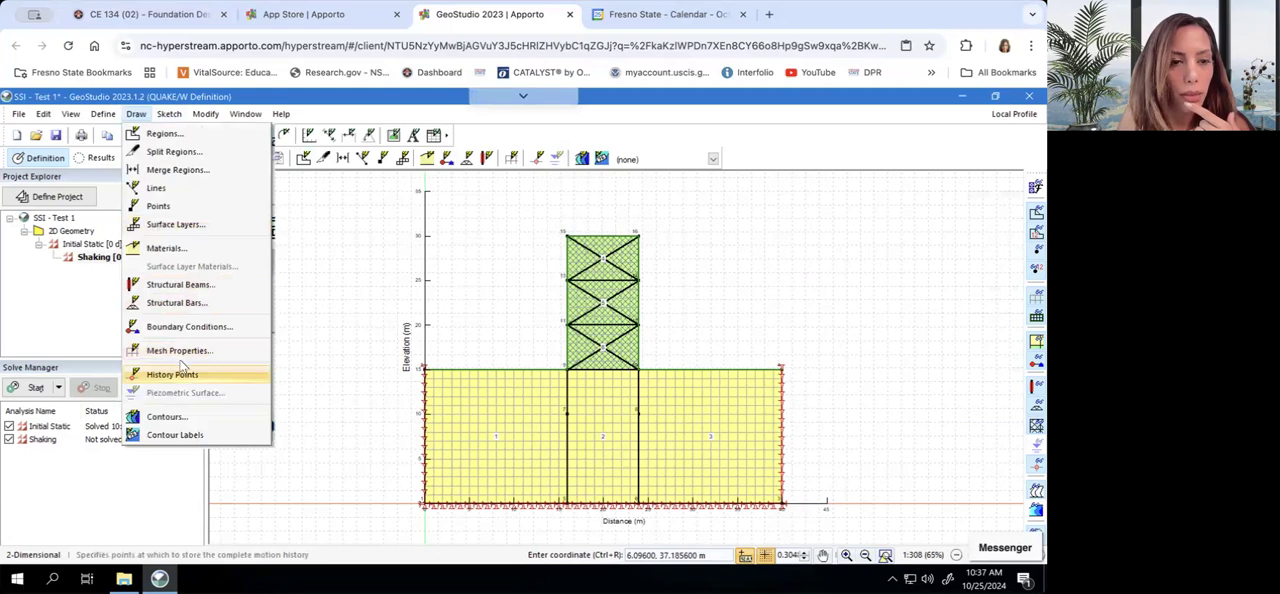
click(180, 285)
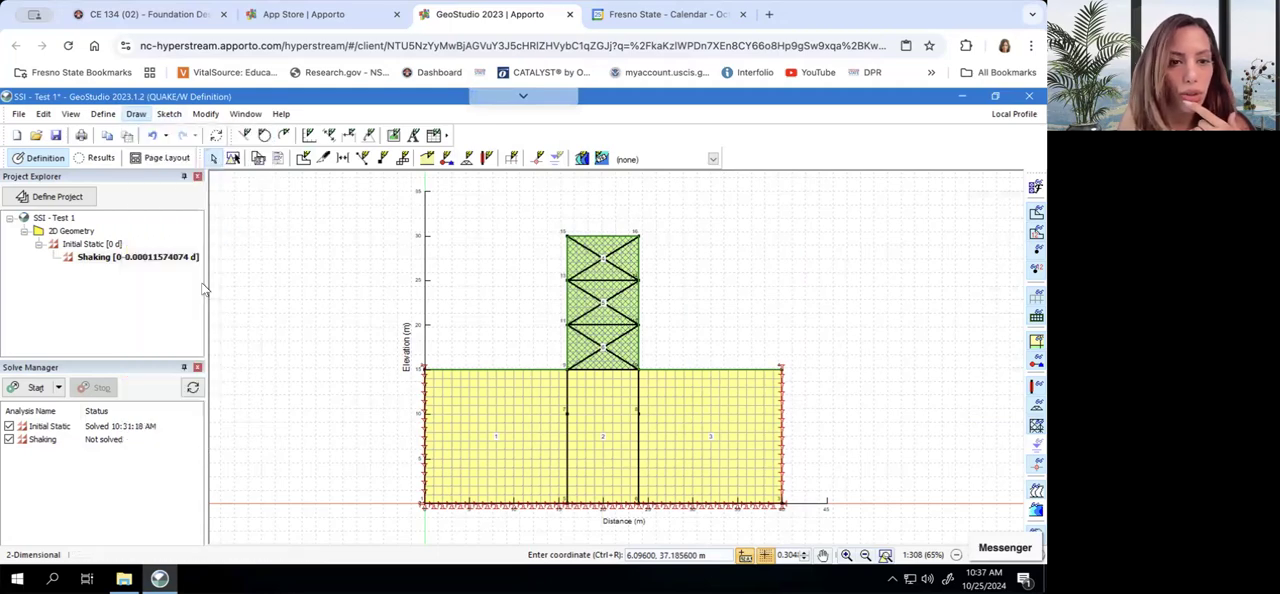
click(567, 388)
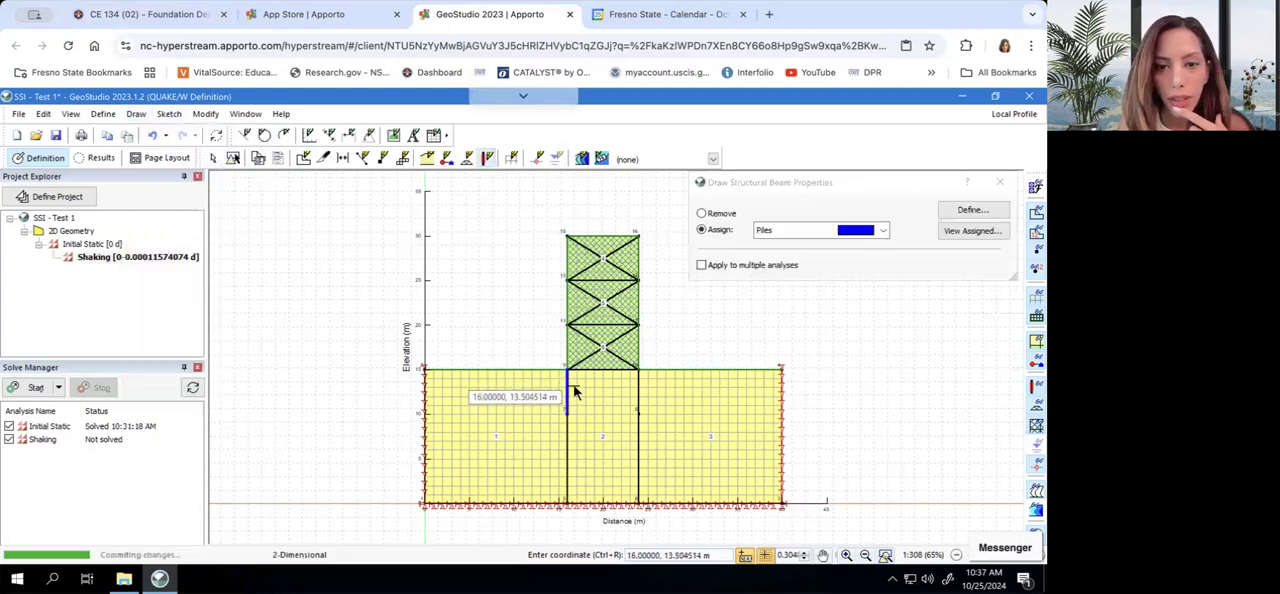
click(638, 396)
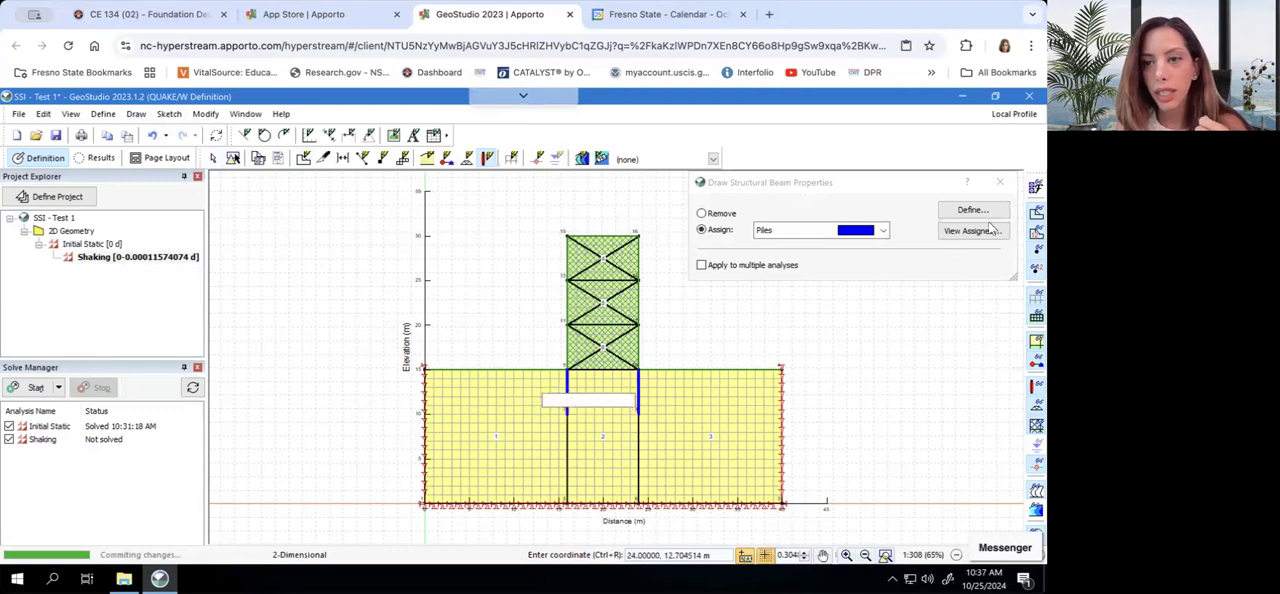
click(1003, 183)
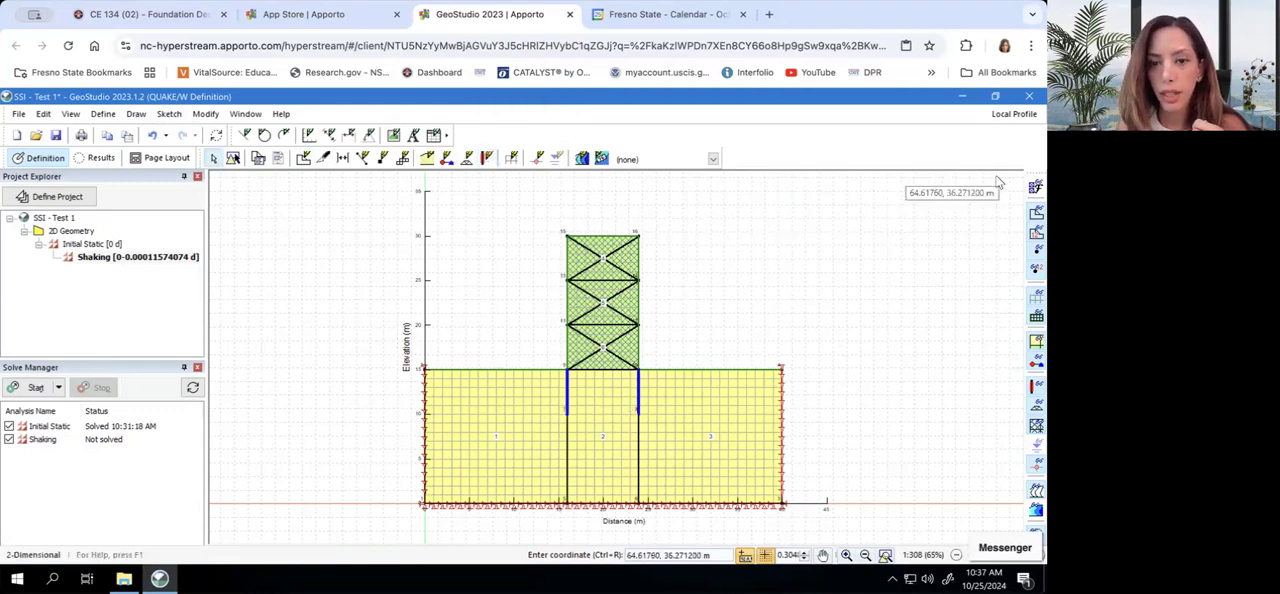
click(57, 137)
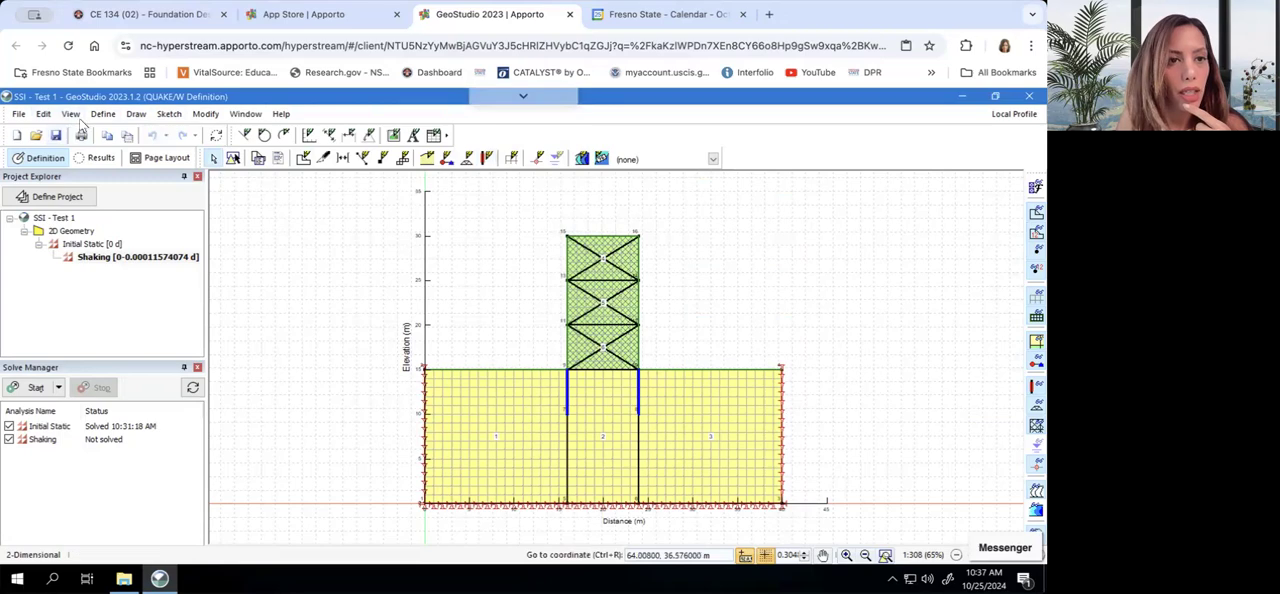
Add a new structural bar definition and name it Bars
click(103, 114)
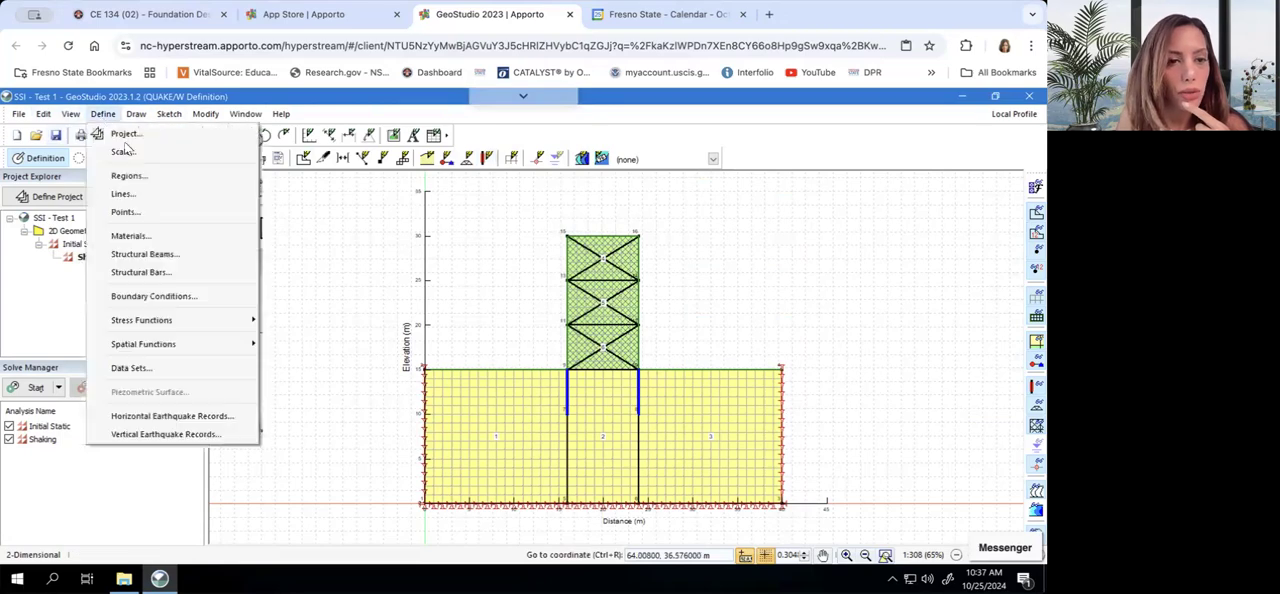
click(140, 272)
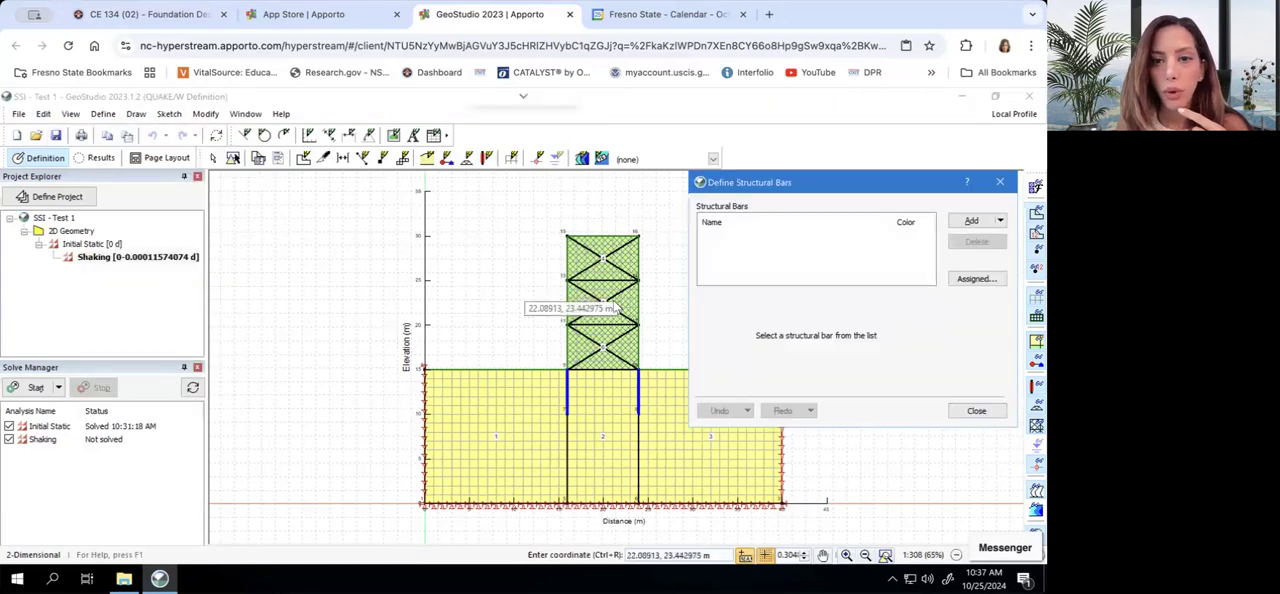
click(957, 225)
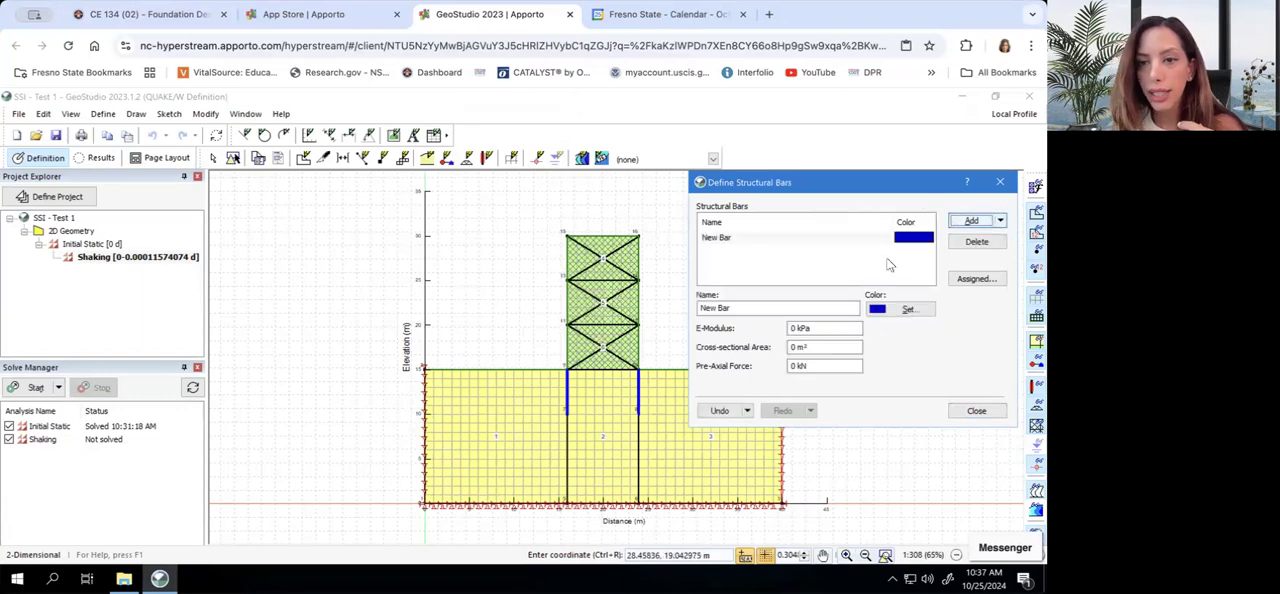
click(765, 304)
click(765, 304)
drag(731, 308, 697, 307)
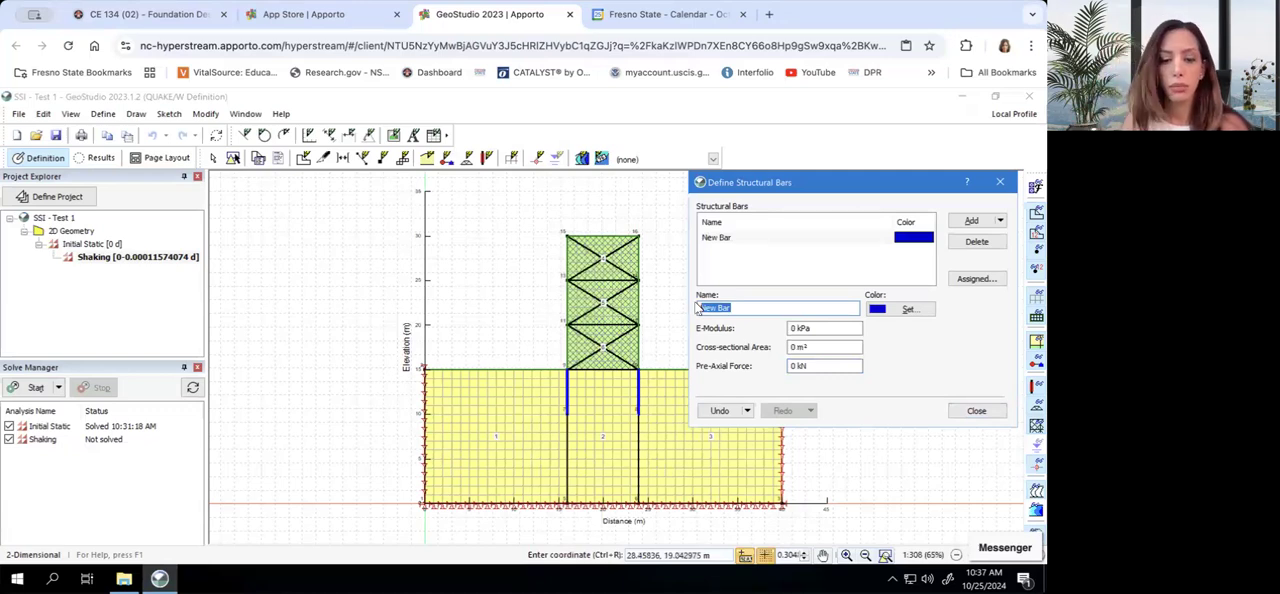
text(Bars)
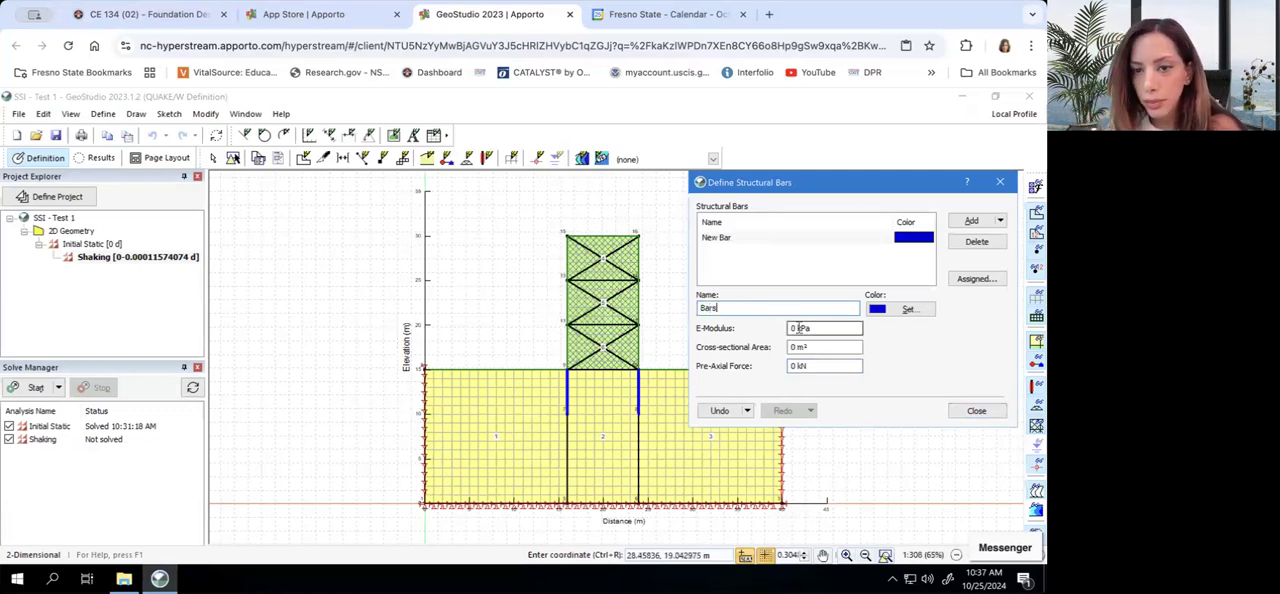
Set the Bars structural bar's E-modulus to 100000000 kPa and cross-sectional area to 0.0010 m², and finish the definition
click(793, 328)
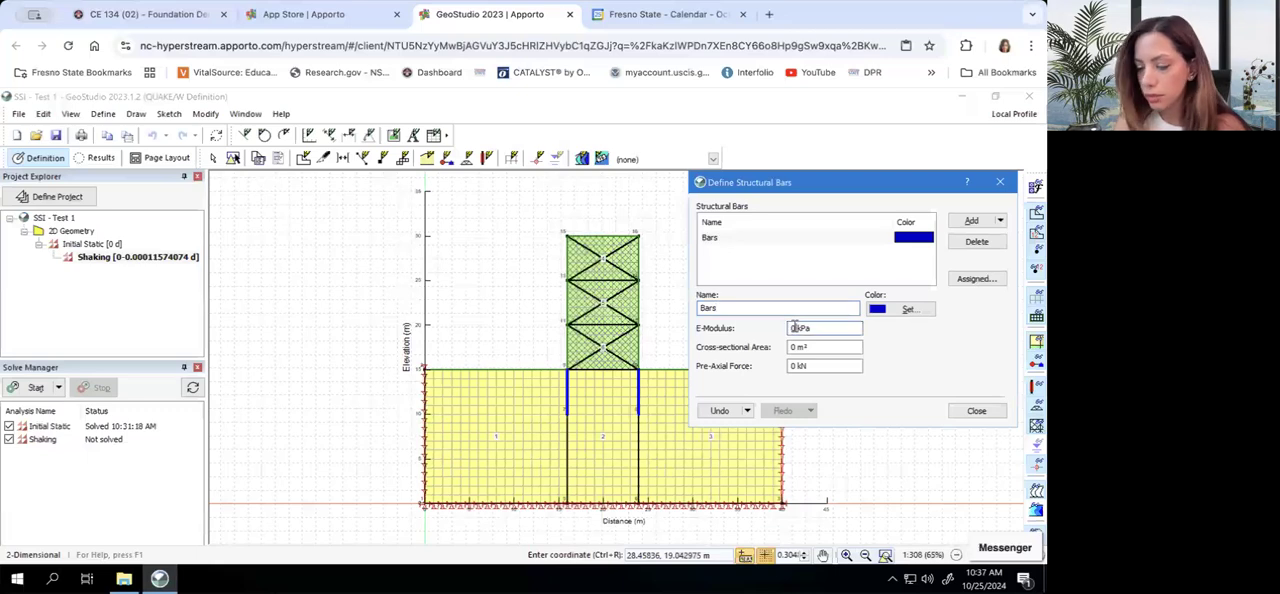
text(1e+08)
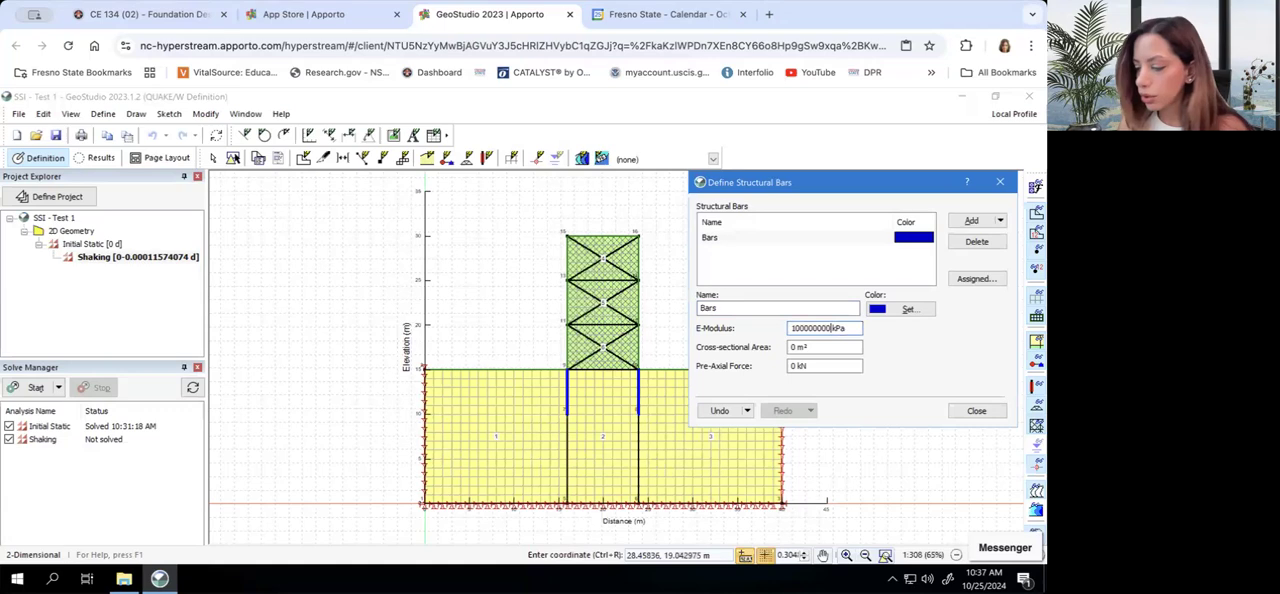
click(795, 347)
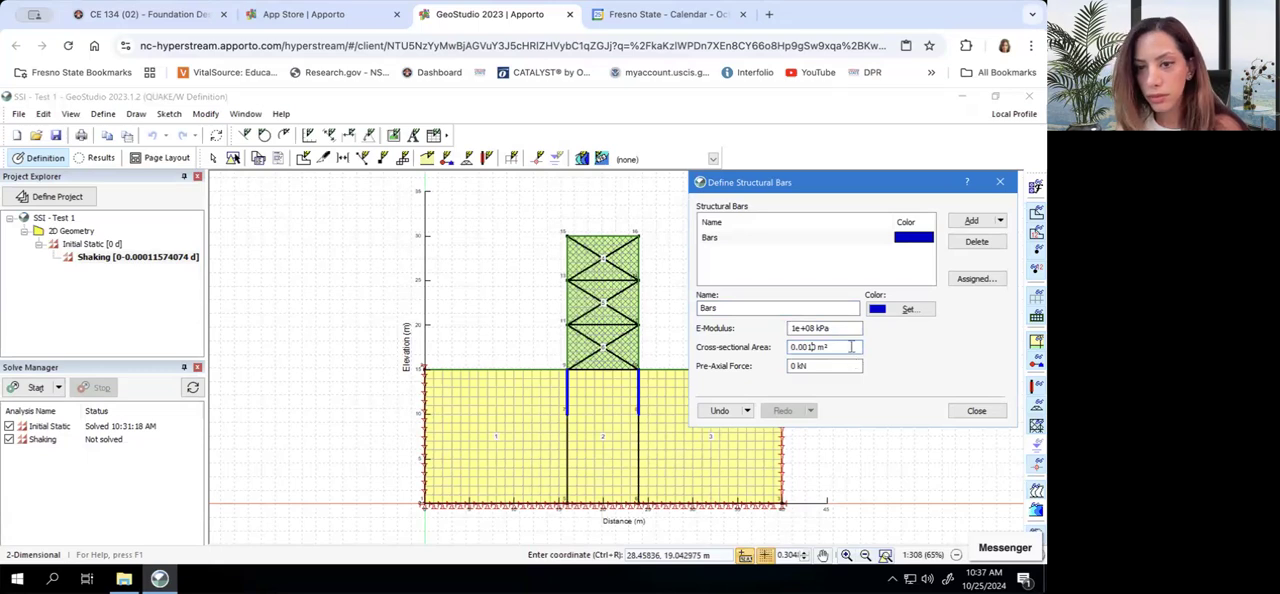
click(977, 410)
click(136, 114)
click(179, 285)
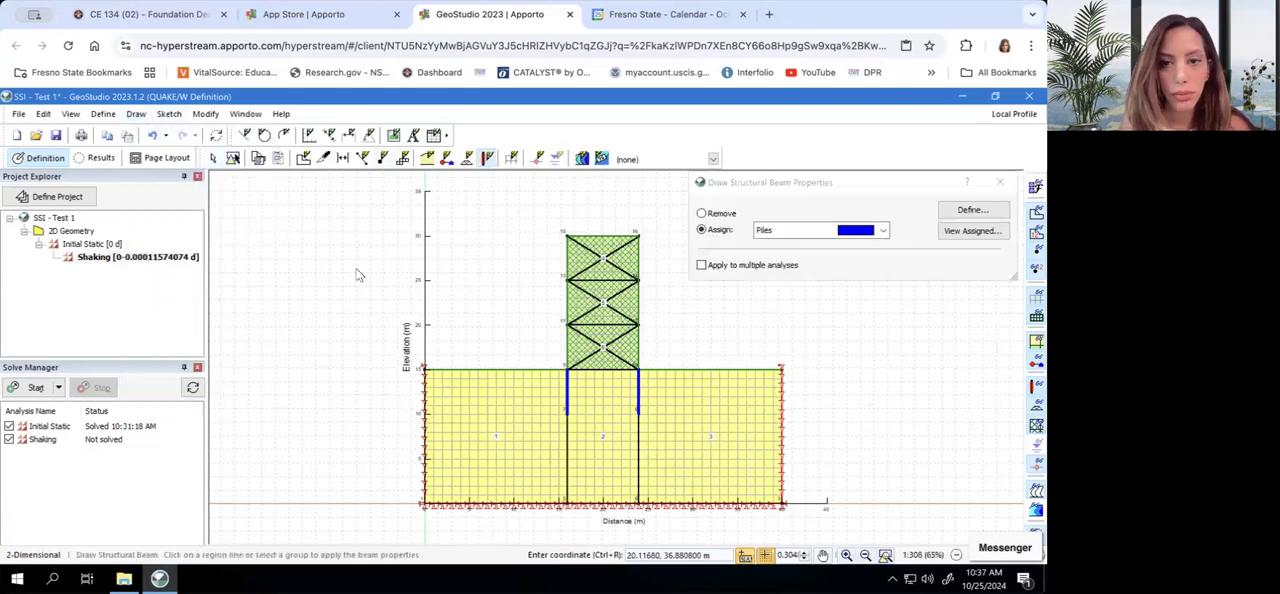
click(1000, 182)
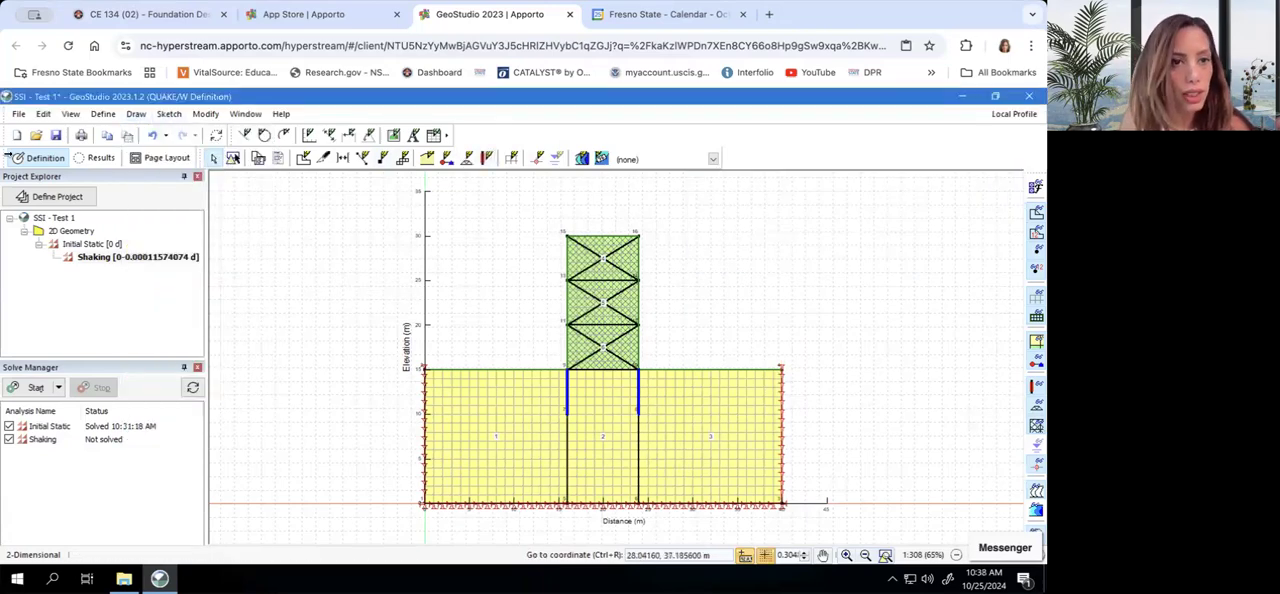
click(136, 114)
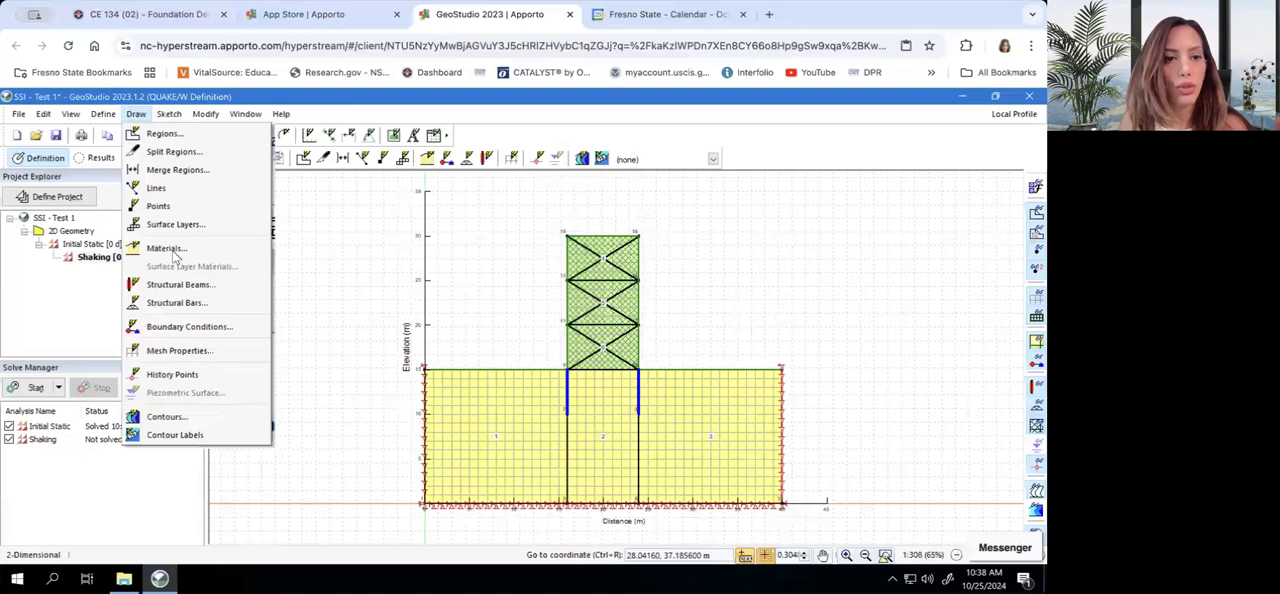
click(185, 303)
click(808, 232)
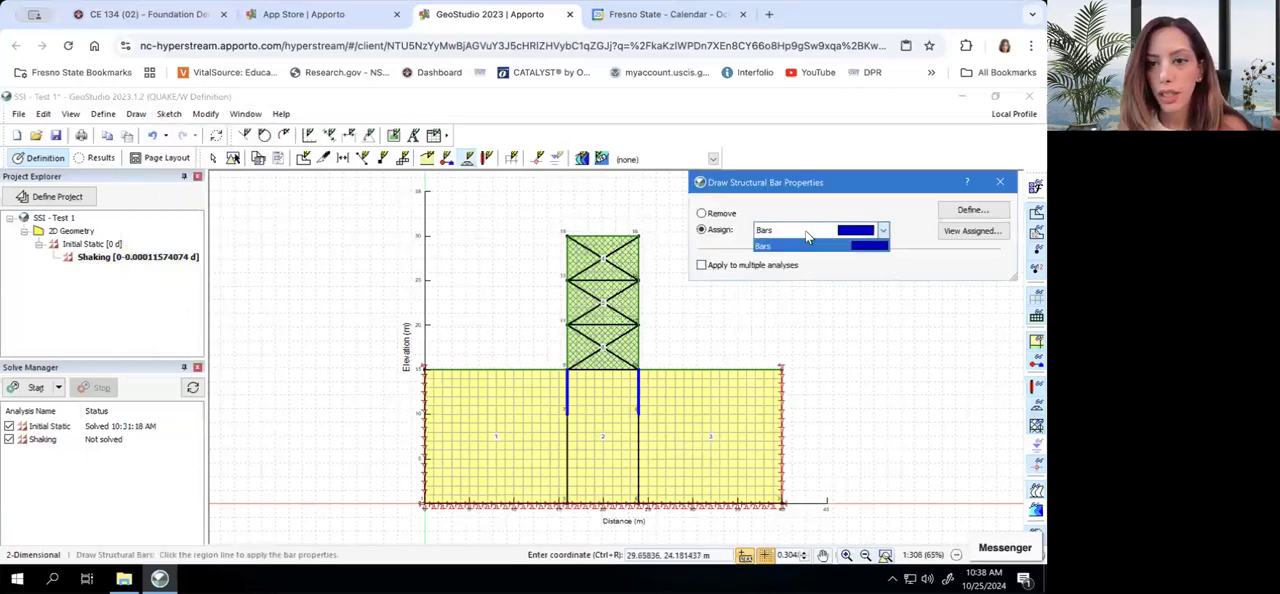
click(808, 245)
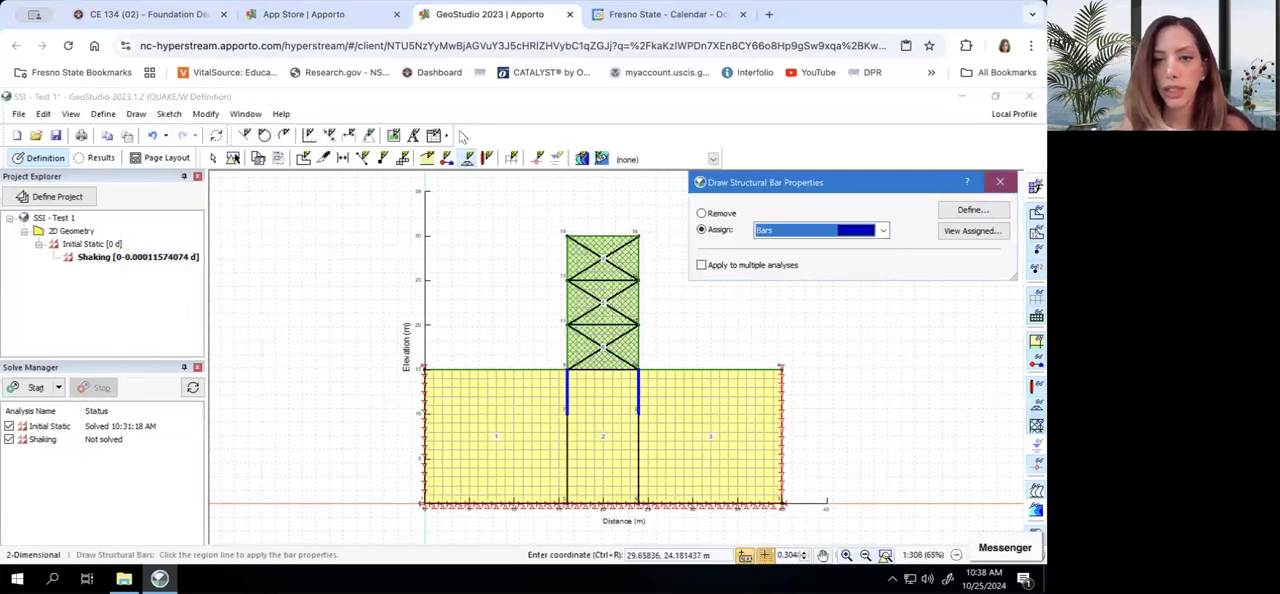
click(1000, 182)
Check the list of defined structural beams and close it
click(103, 114)
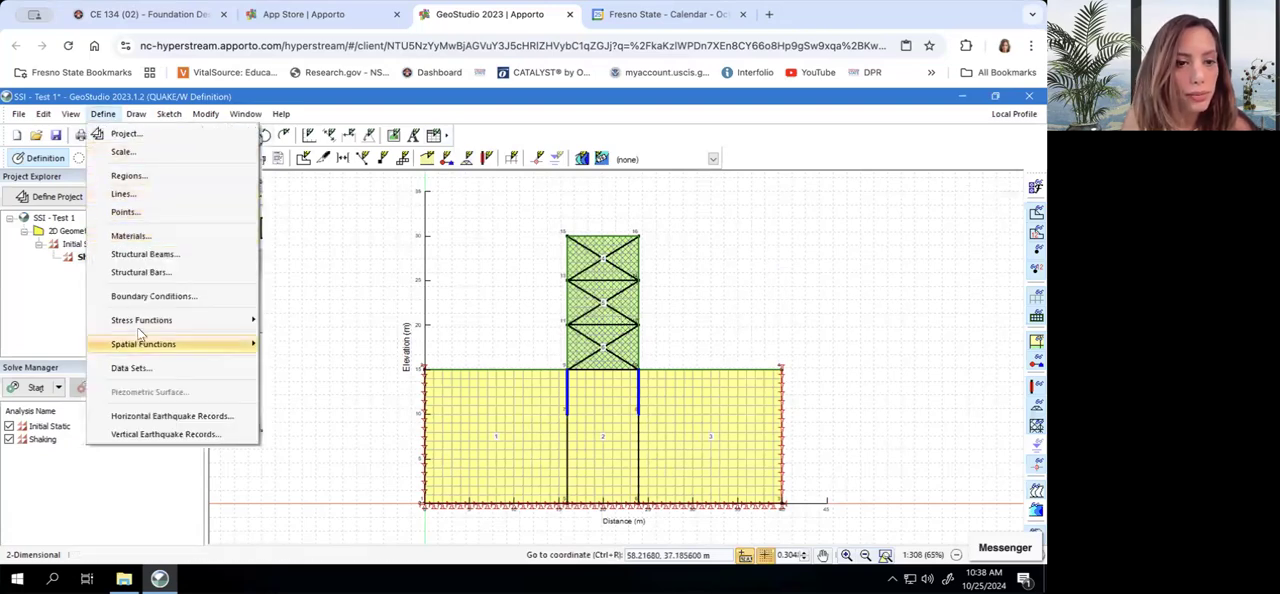
click(139, 255)
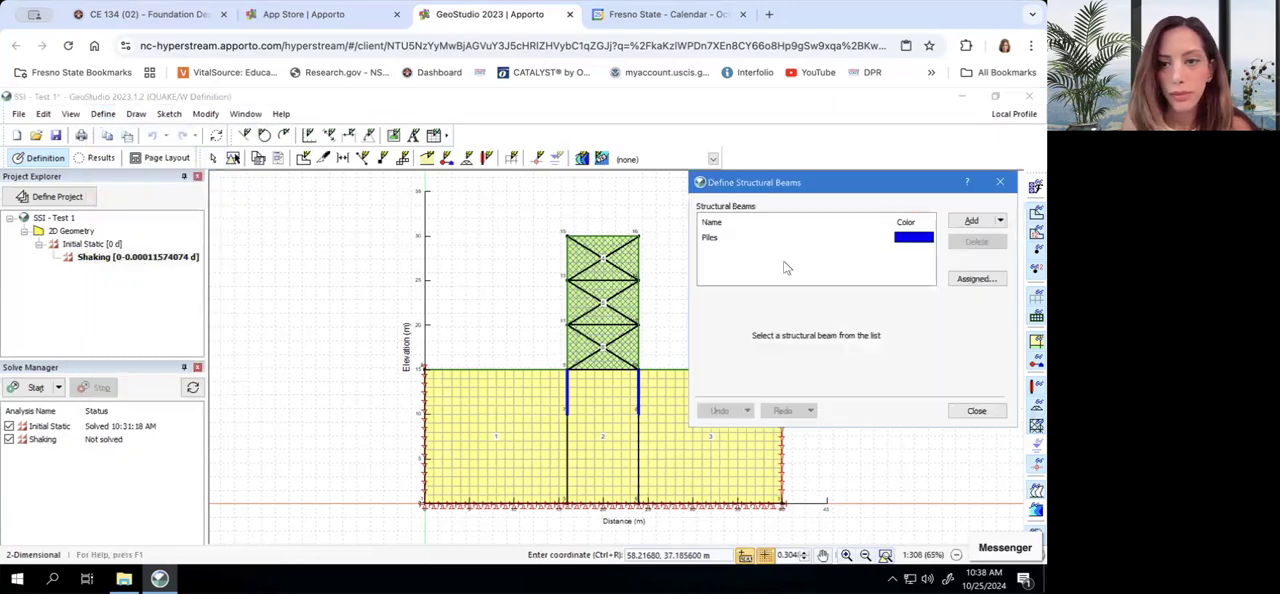
click(999, 182)
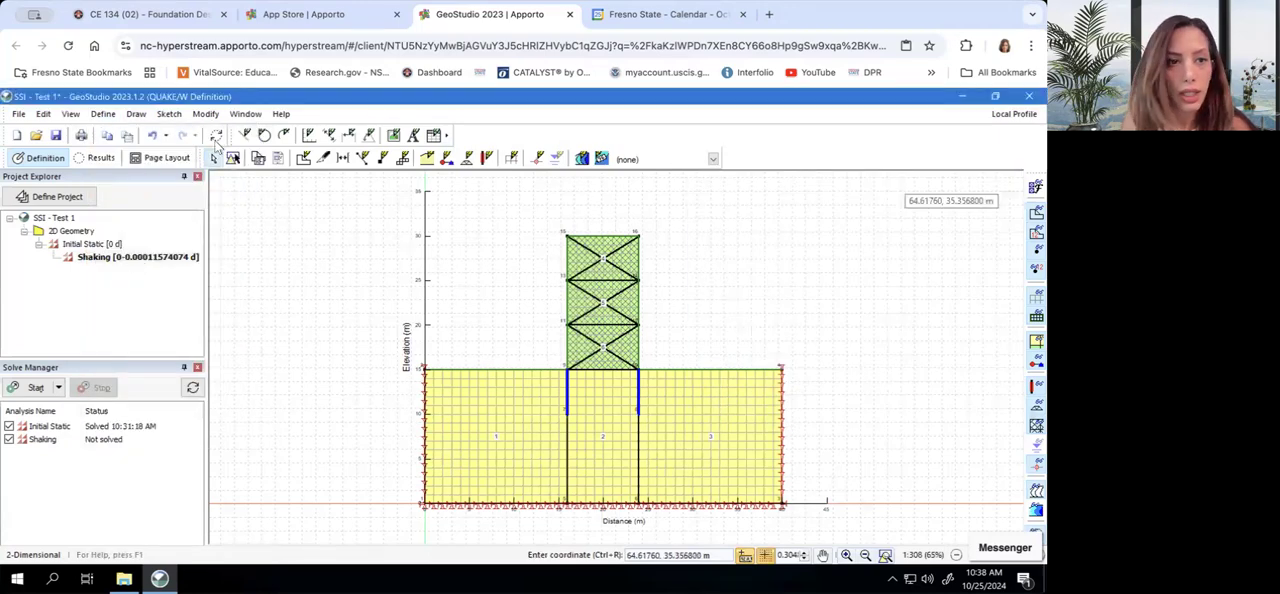
Change the display colour of the Bars structural bar definition to orange and finish the definition
click(103, 116)
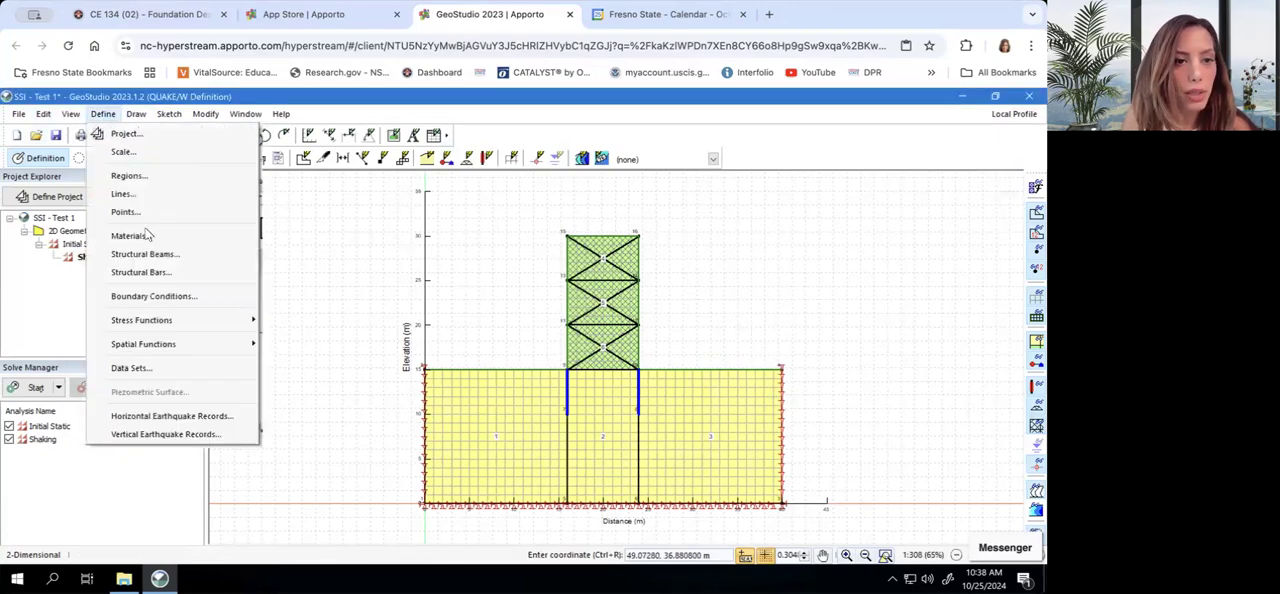
click(141, 272)
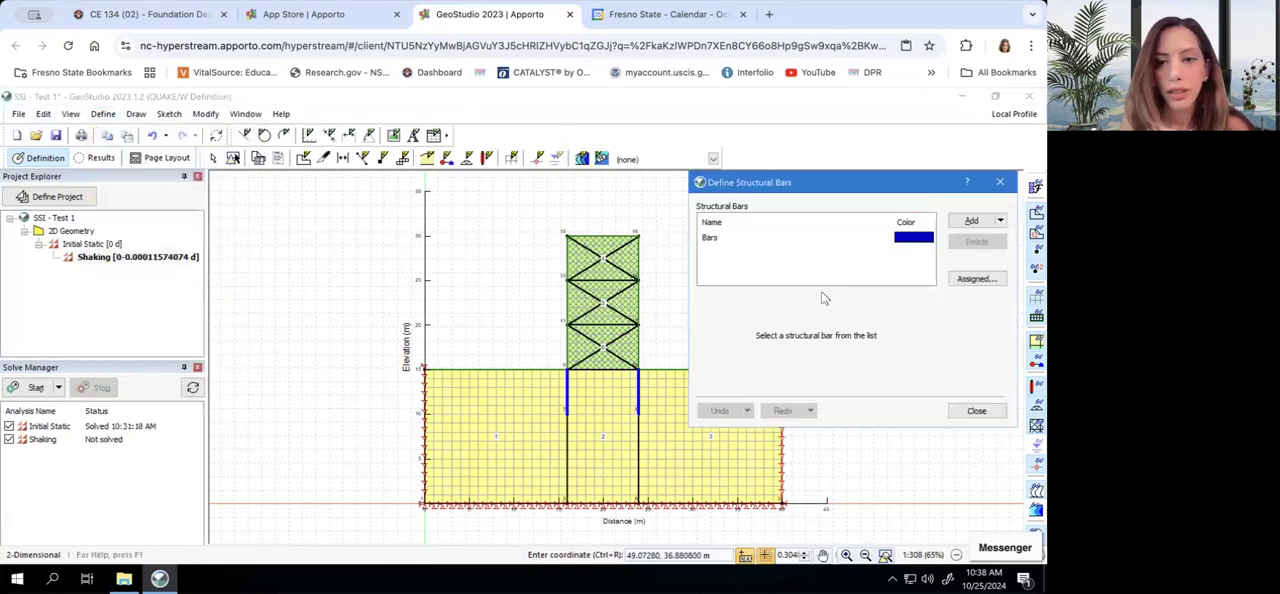
click(918, 242)
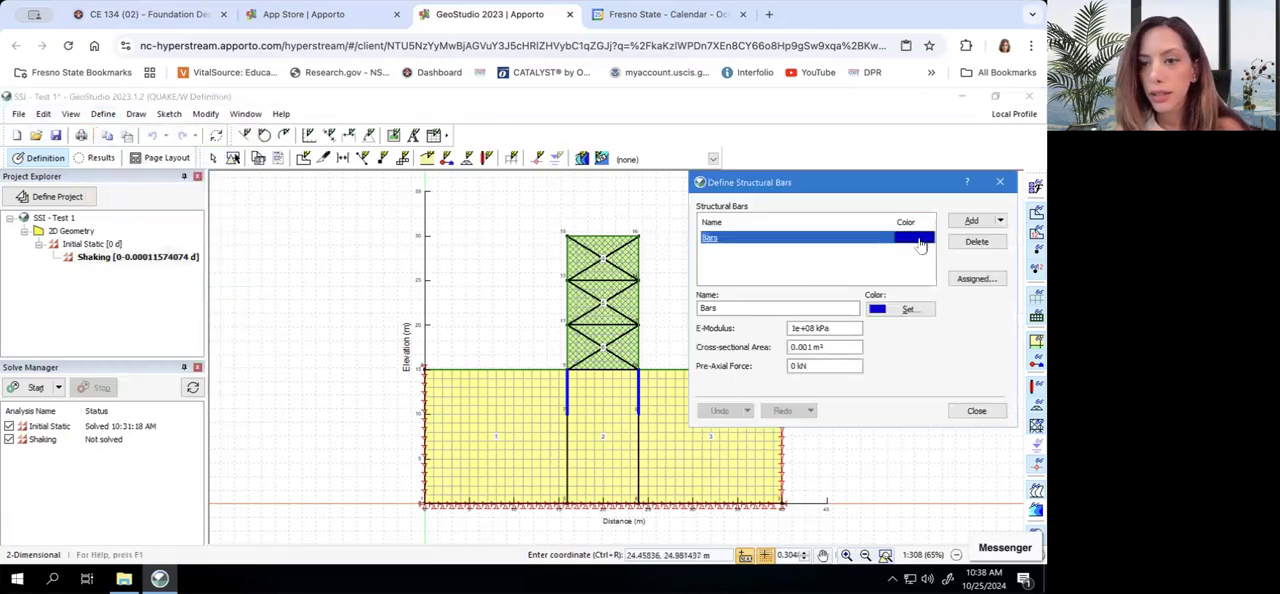
click(906, 312)
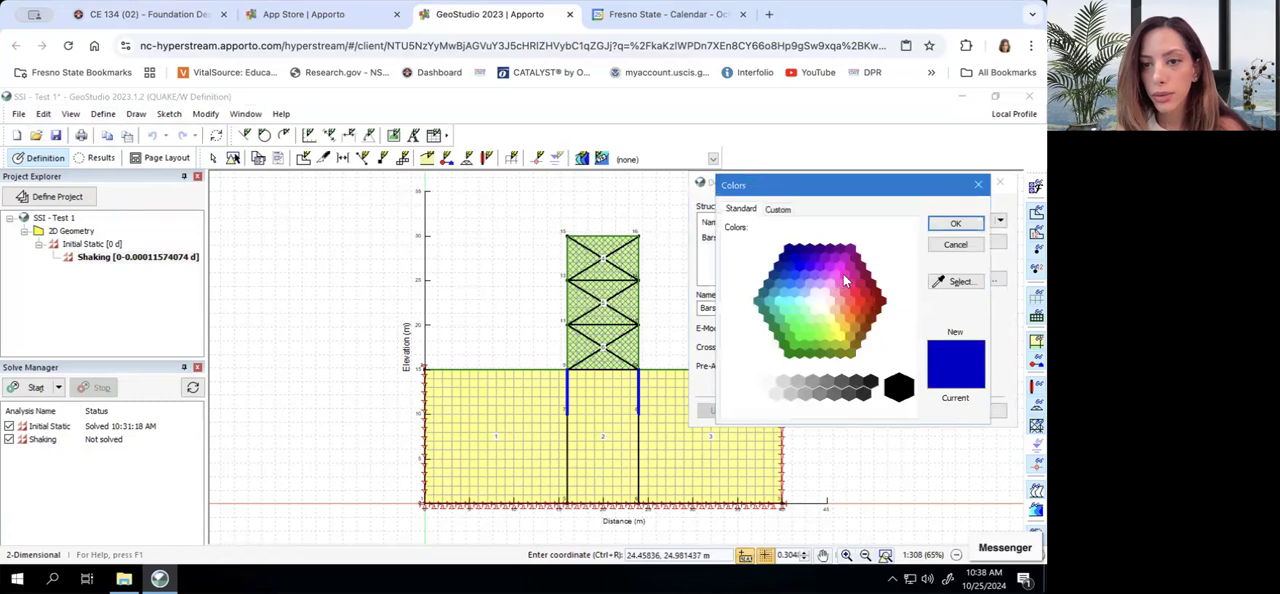
click(849, 318)
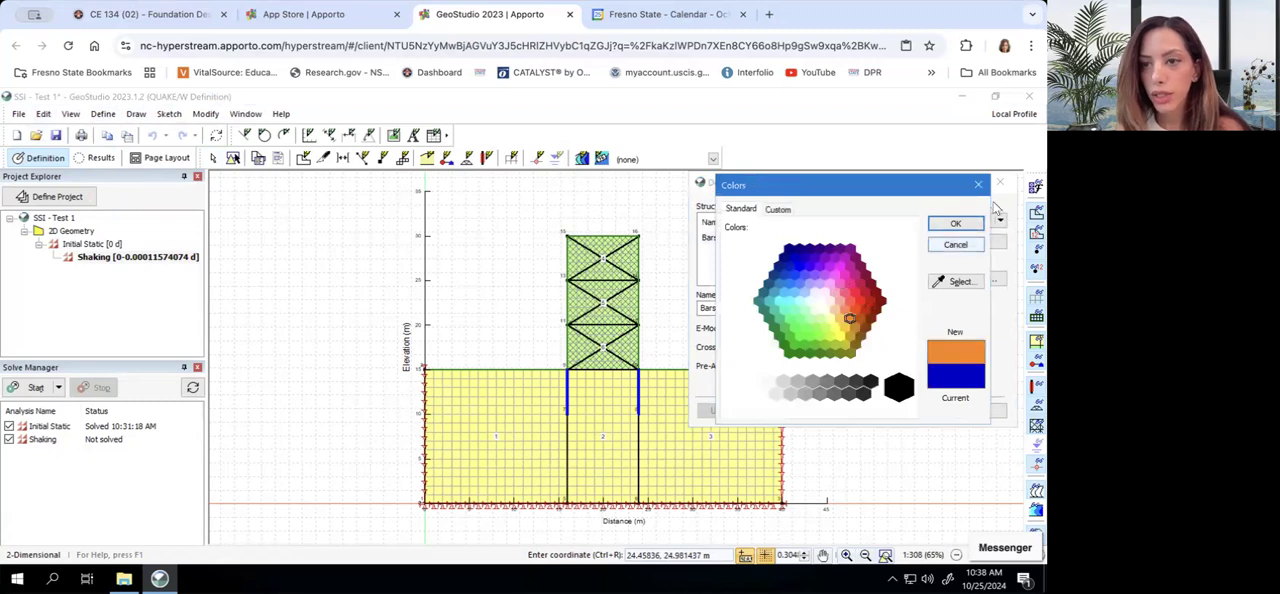
click(975, 223)
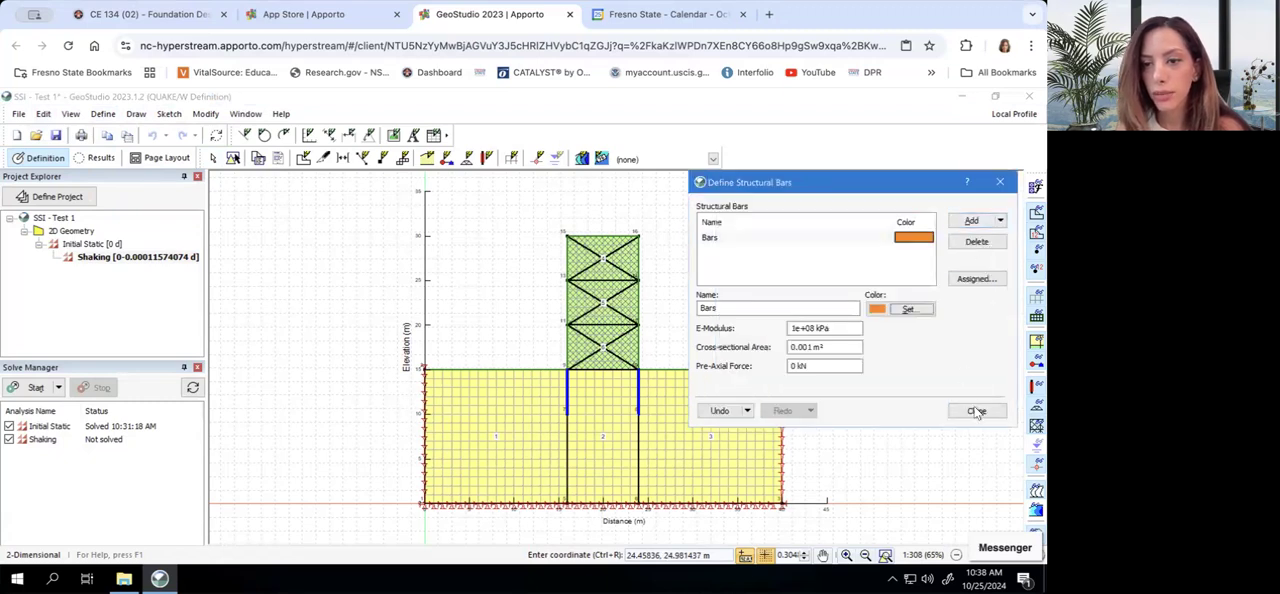
click(975, 411)
Assign the Bars structural bar to the frame's three left-hand column segments and its top horizontal member in the Shaking analysis
click(136, 113)
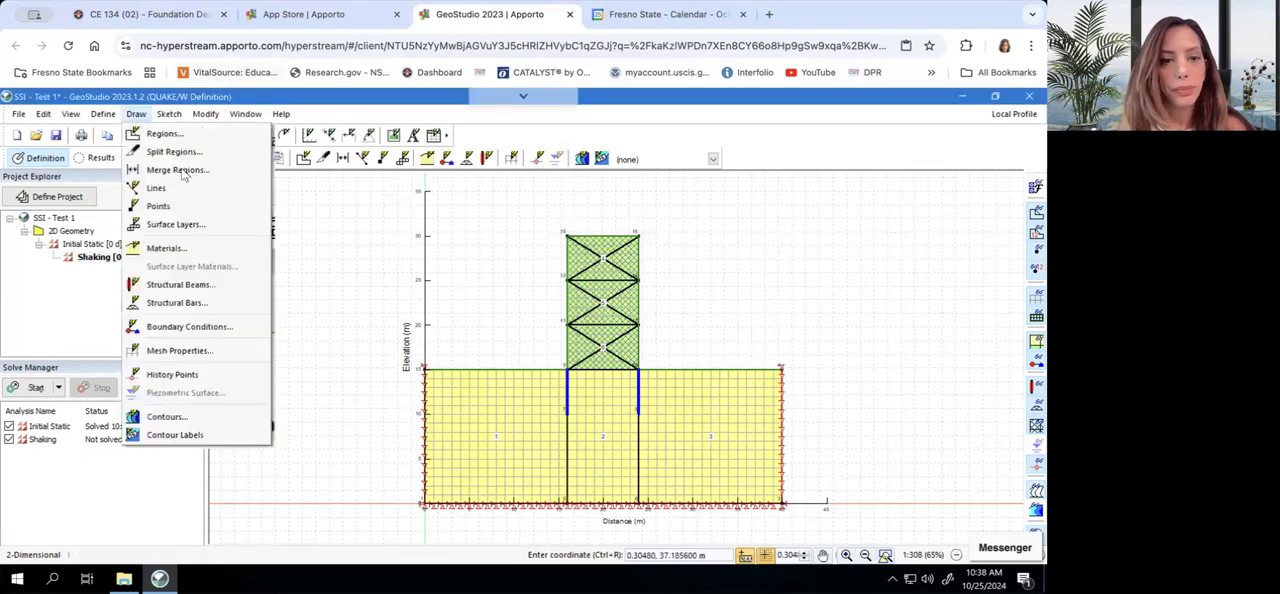
click(177, 302)
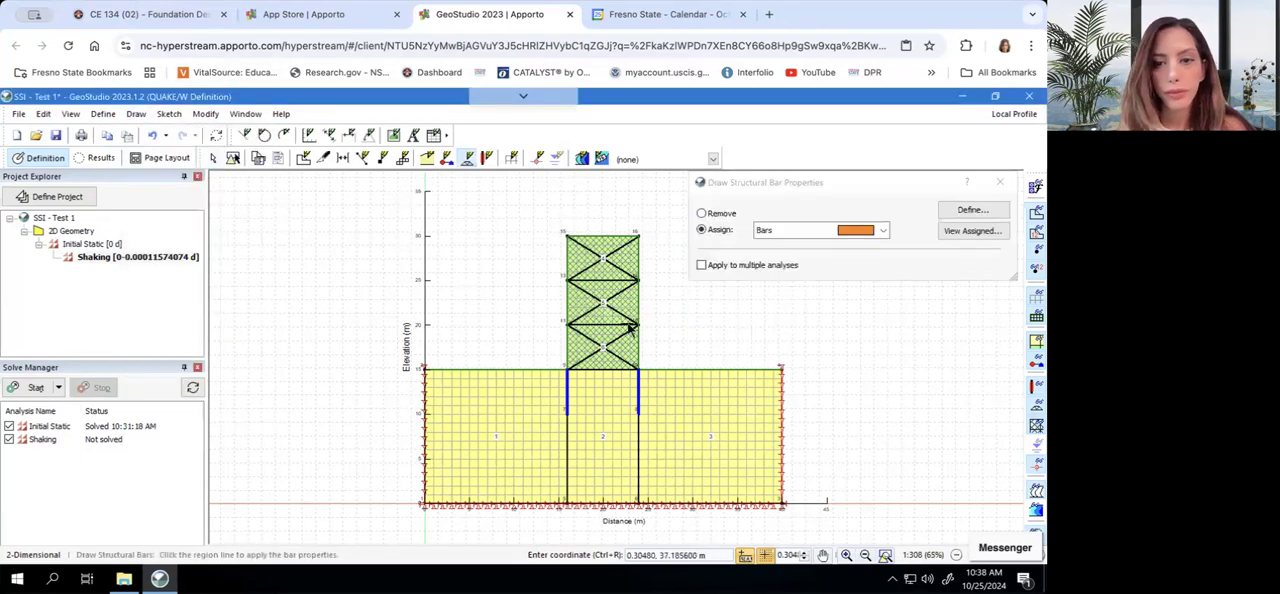
click(567, 346)
click(567, 305)
click(567, 264)
click(600, 237)
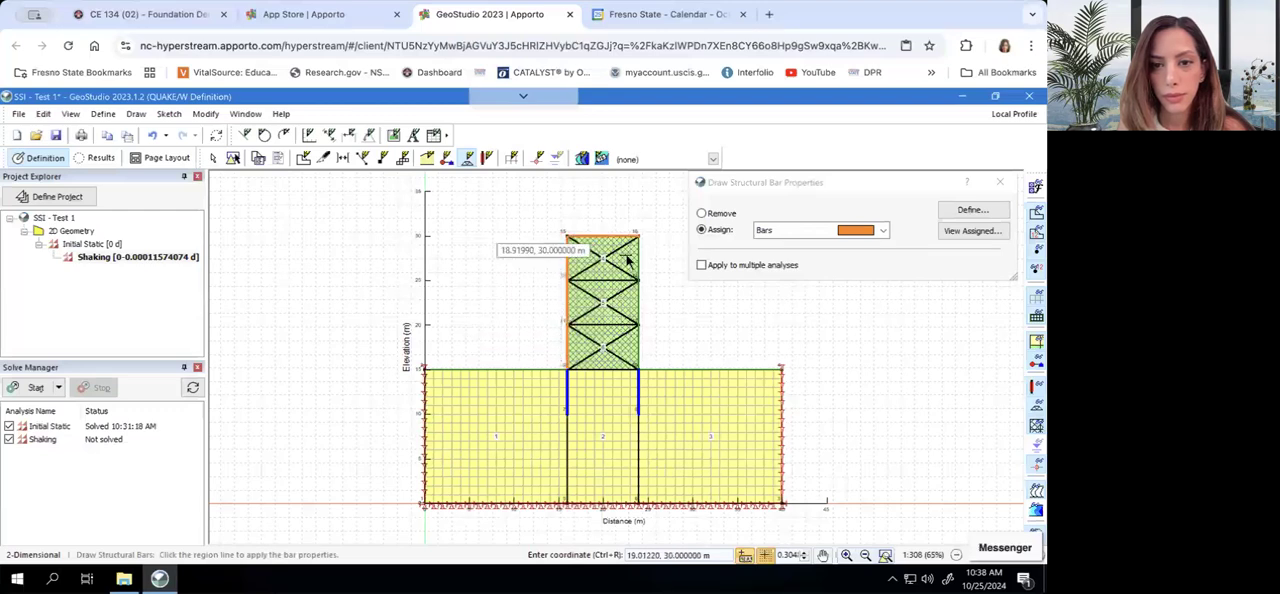
Assign Bars to the diagonal braces and right-hand columns of the upper two storeys and the horizontal member between them
click(619, 257)
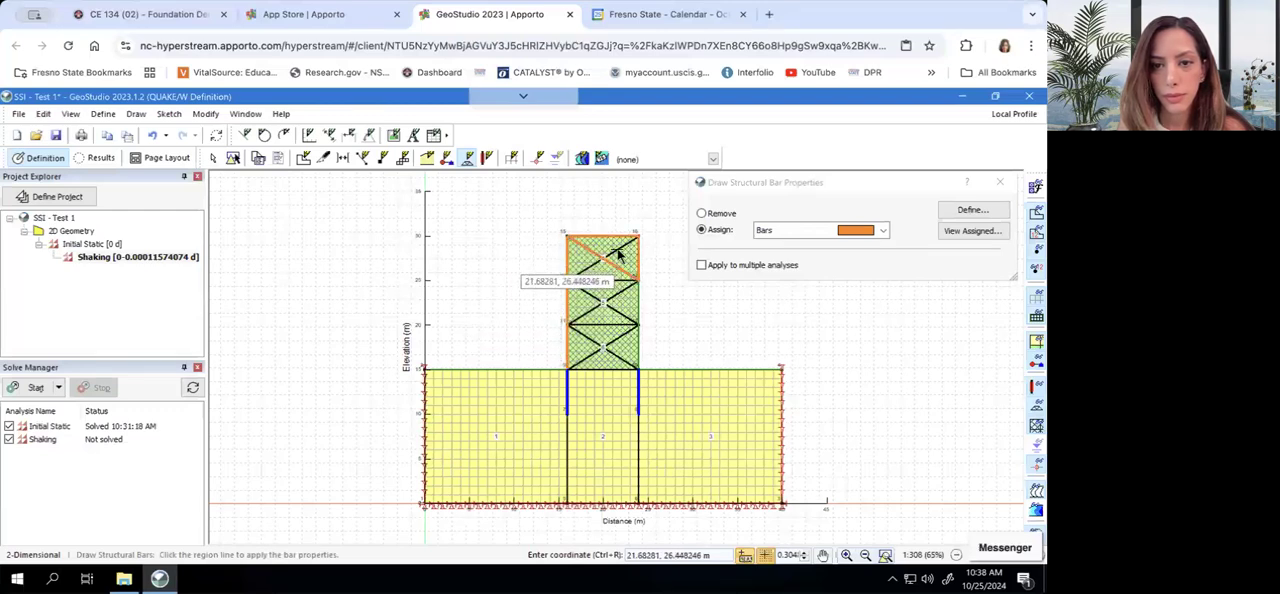
click(601, 260)
click(593, 282)
click(589, 295)
click(617, 294)
click(638, 299)
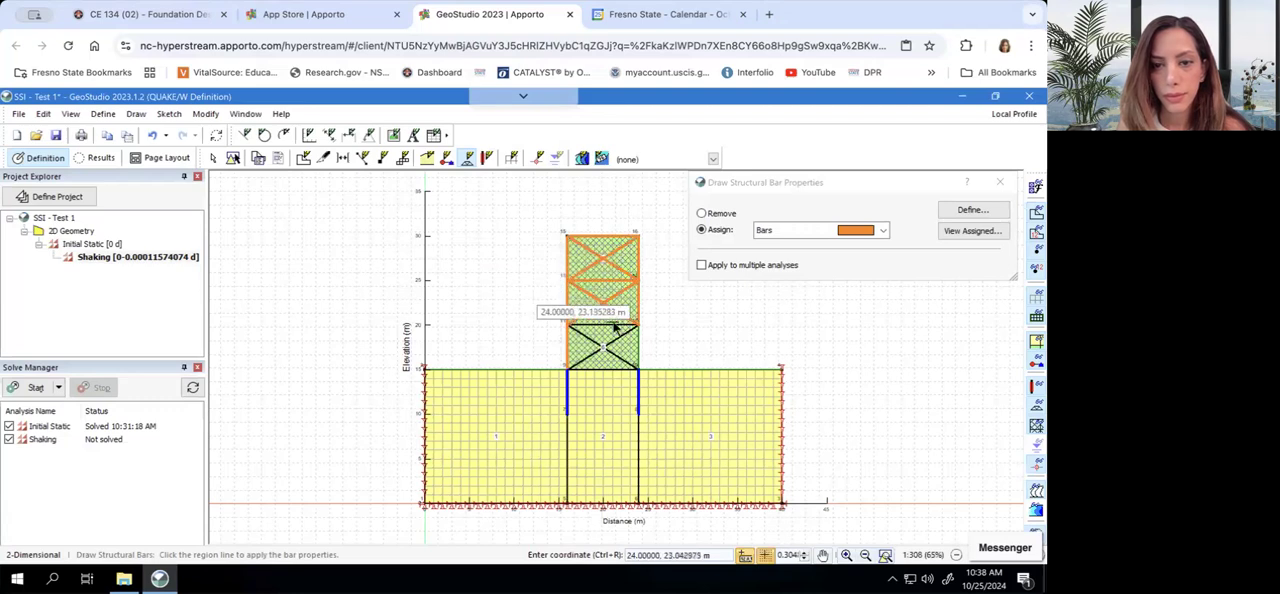
Assign Bars to the lowest storey's top and base members, diagonal braces and right-hand column, and finish the bar assignment
click(613, 326)
click(614, 341)
click(585, 337)
click(612, 369)
click(638, 347)
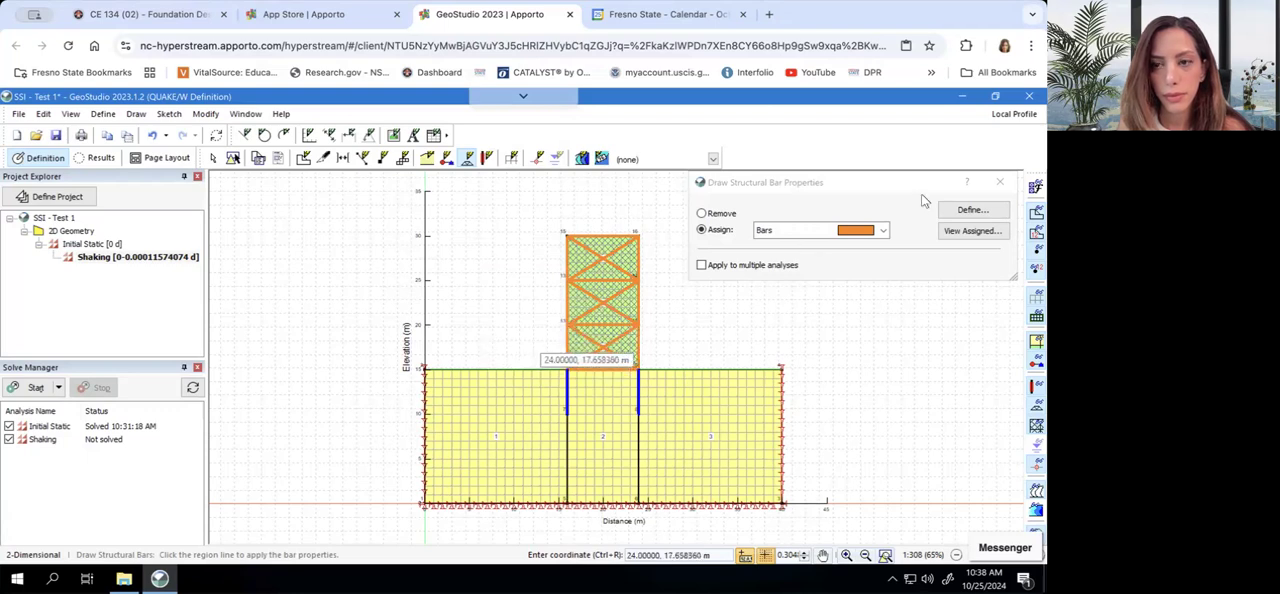
click(999, 182)
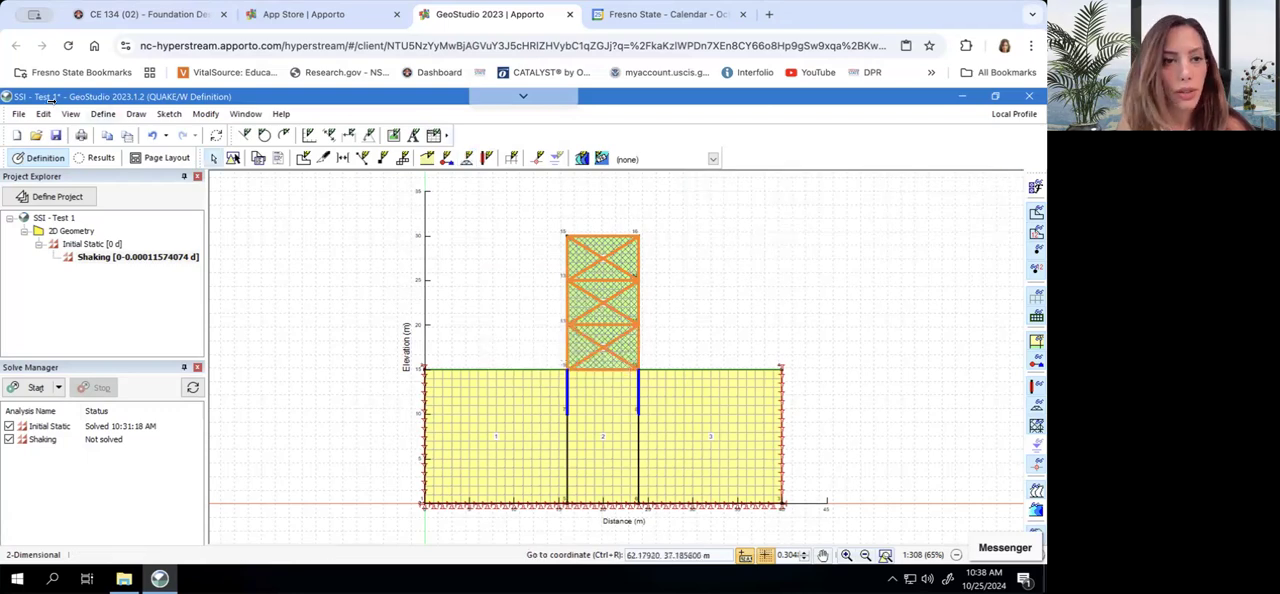
Save the project and start solving the Initial Static and Shaking analyses
click(56, 136)
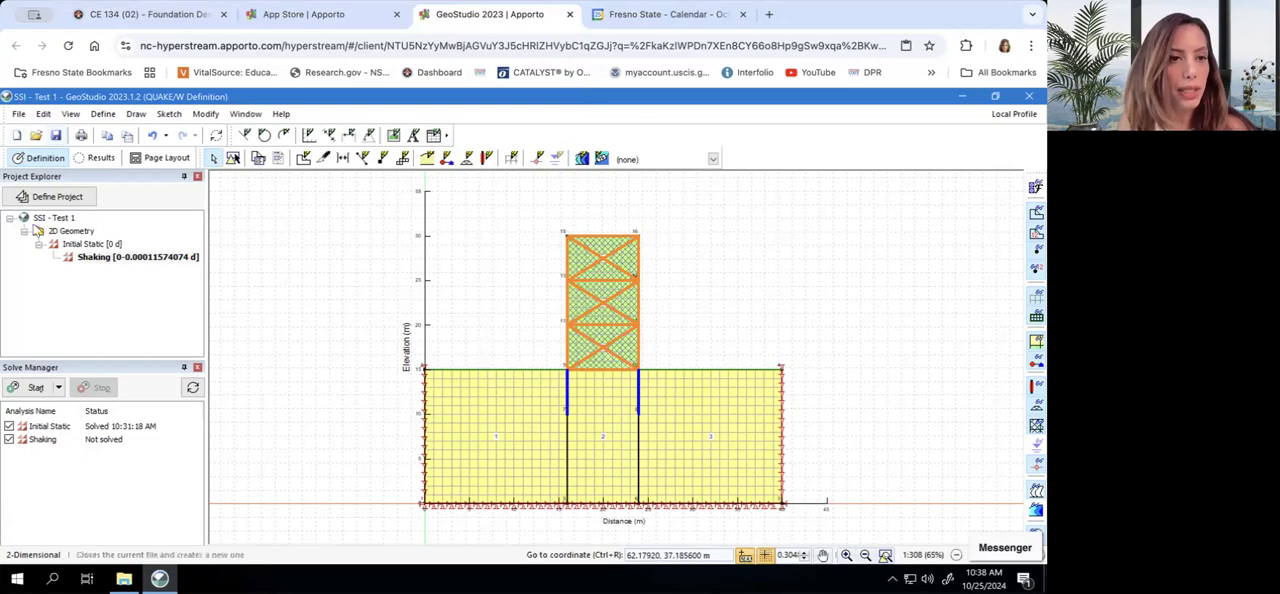
click(33, 389)
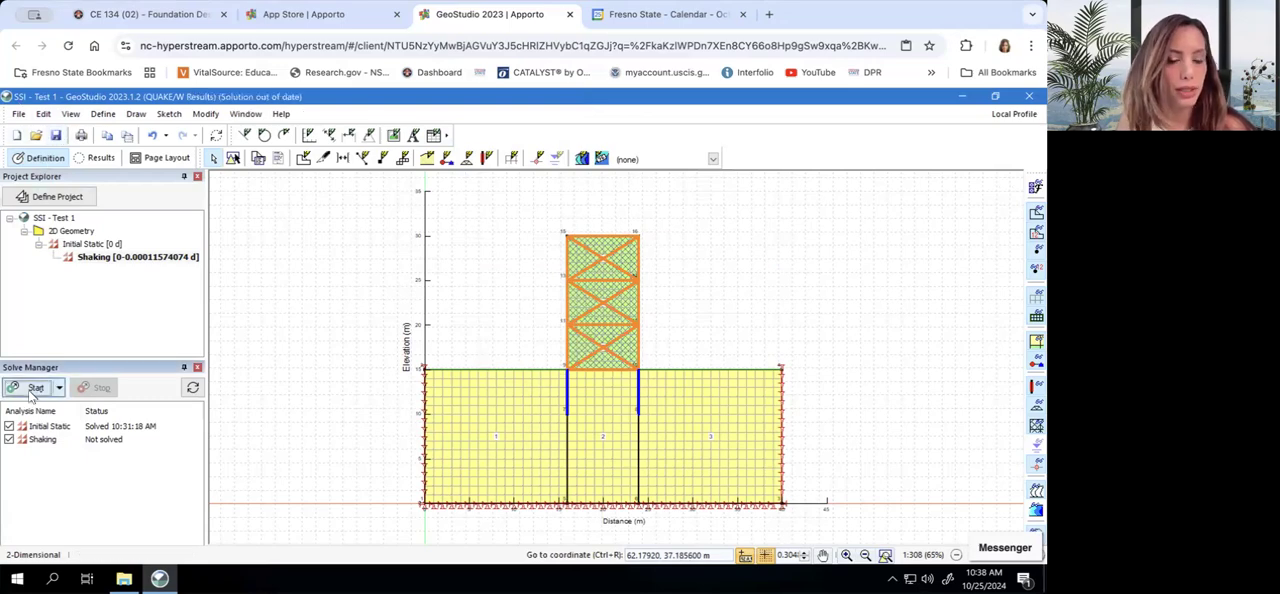
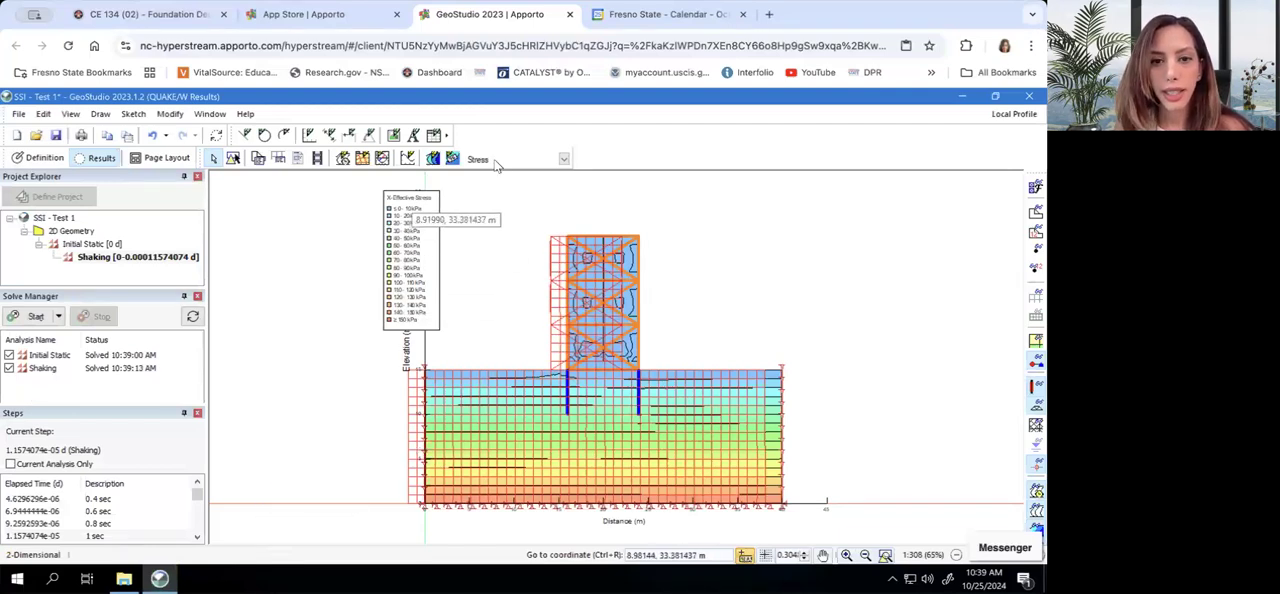
Display the Relative x-disp contours on the Shaking analysis results
click(432, 158)
click(626, 236)
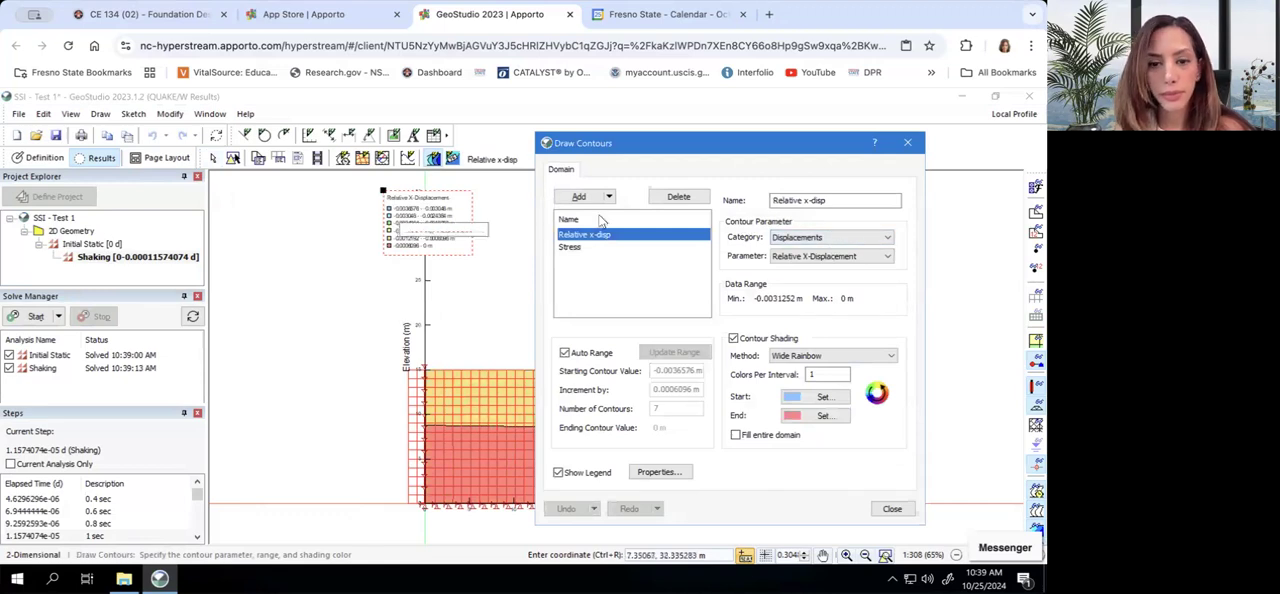
click(892, 508)
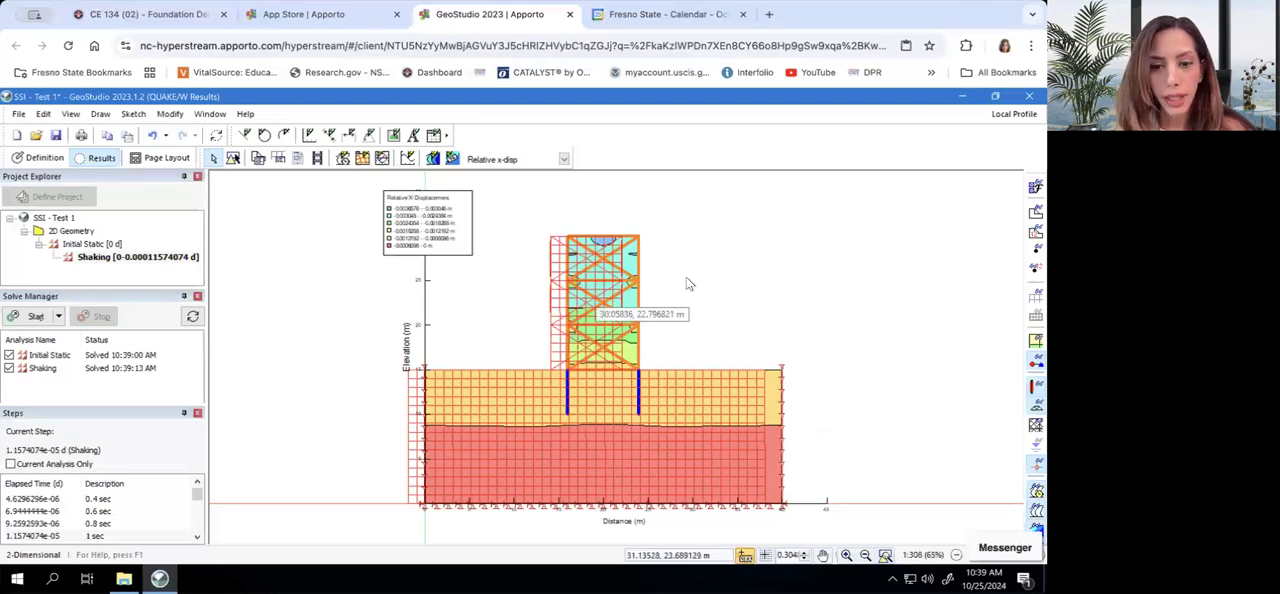
click(506, 170)
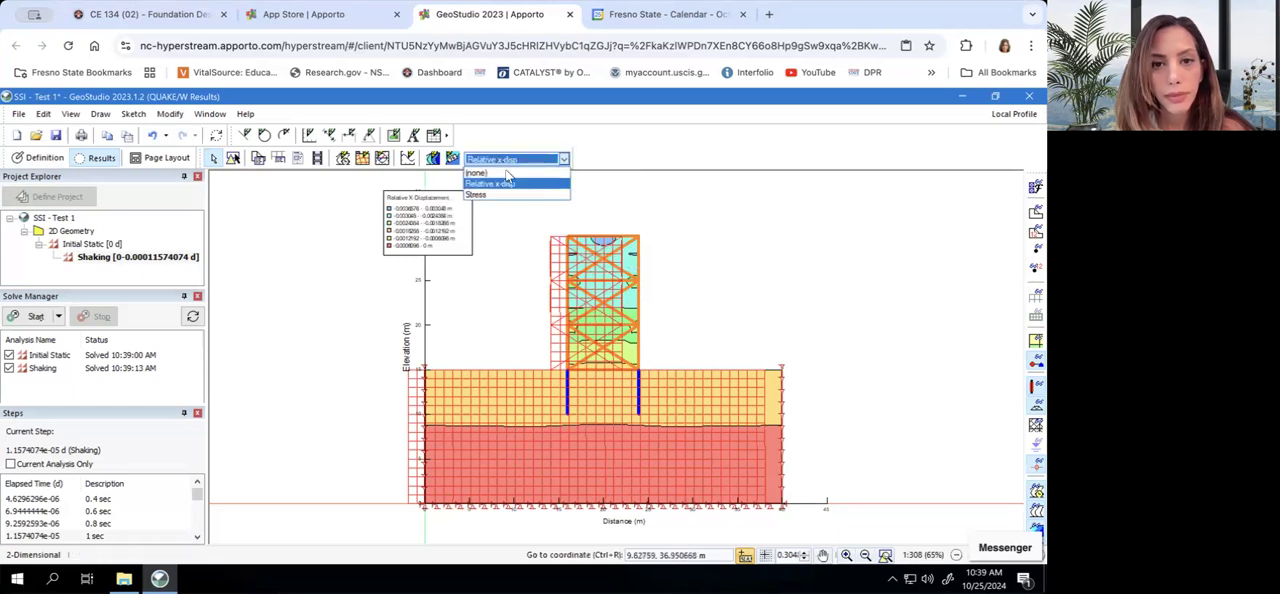
click(508, 184)
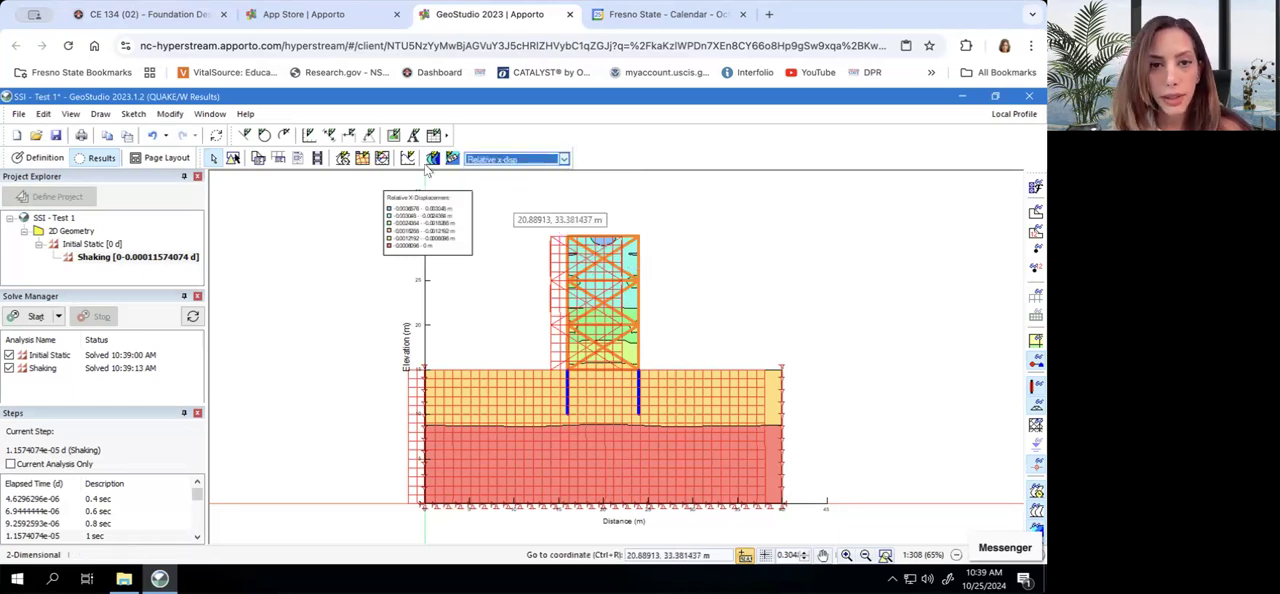
Turn off the automatic range for the Relative x-disp contours and set the number of contours to 10
click(432, 158)
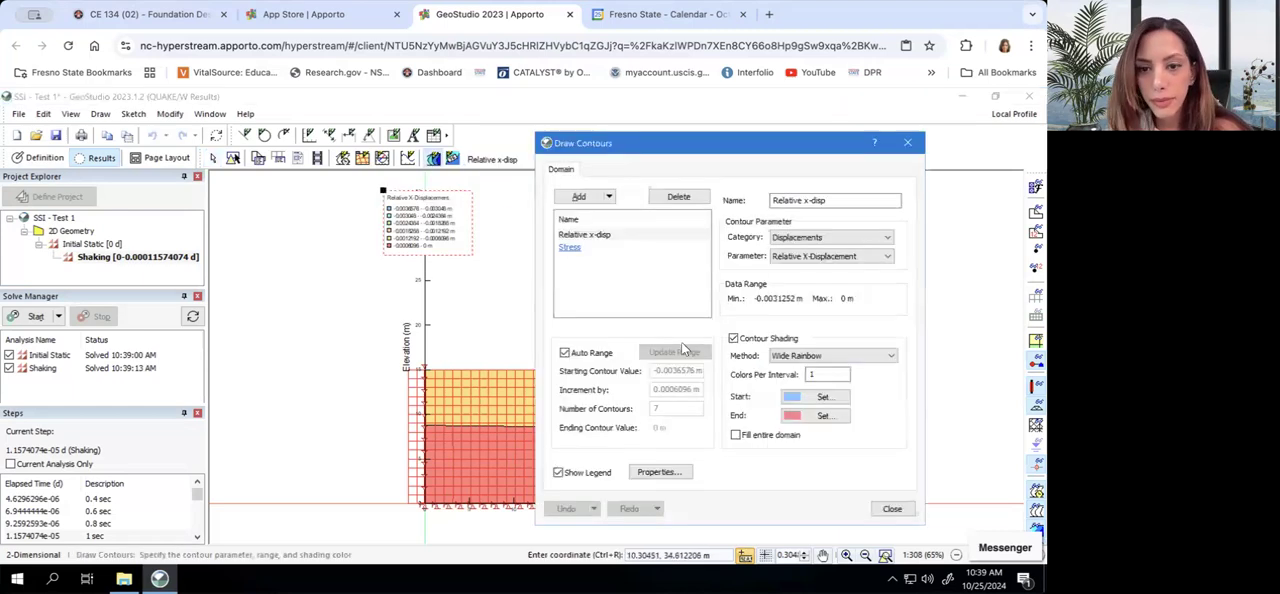
click(565, 353)
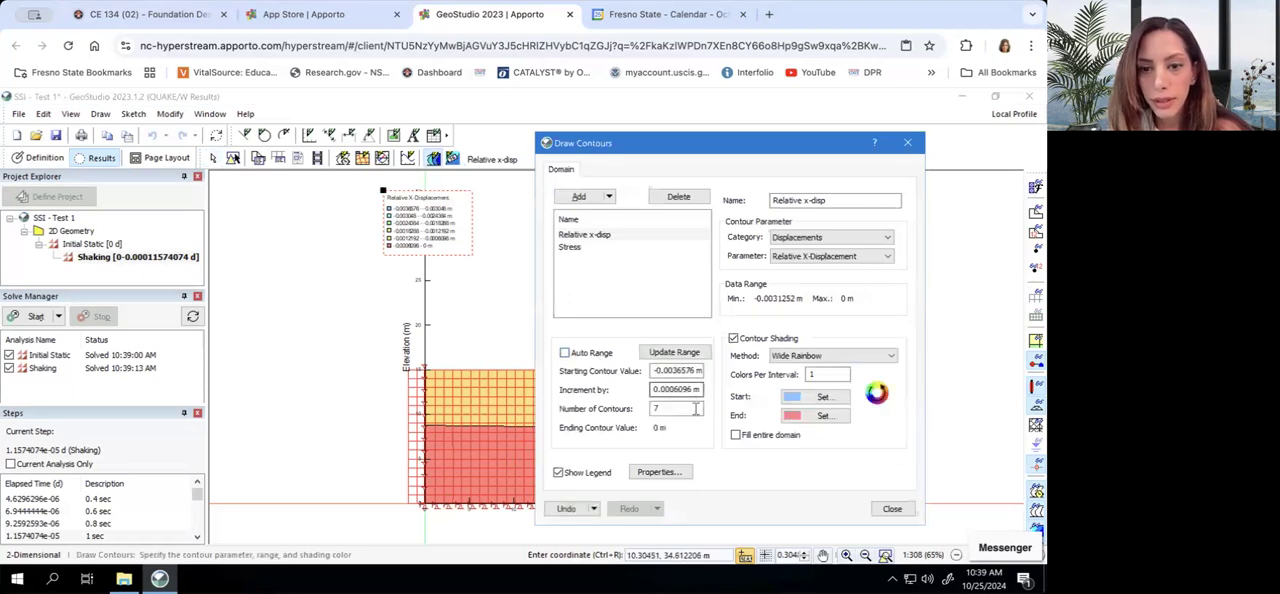
double_click(650, 408)
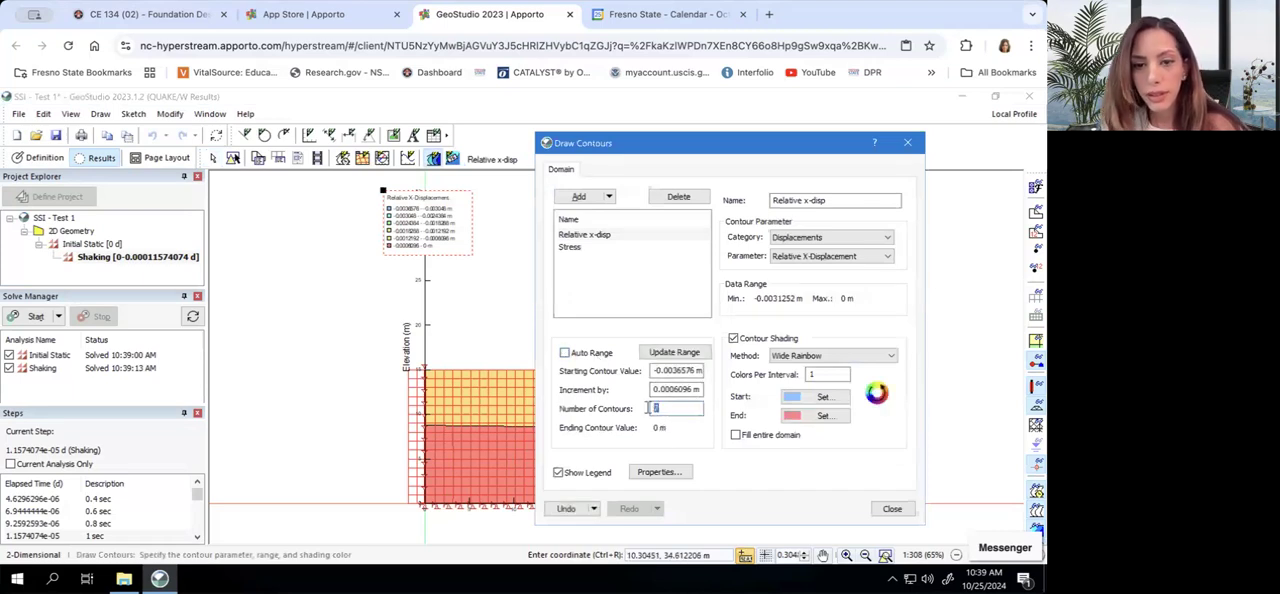
text(1)
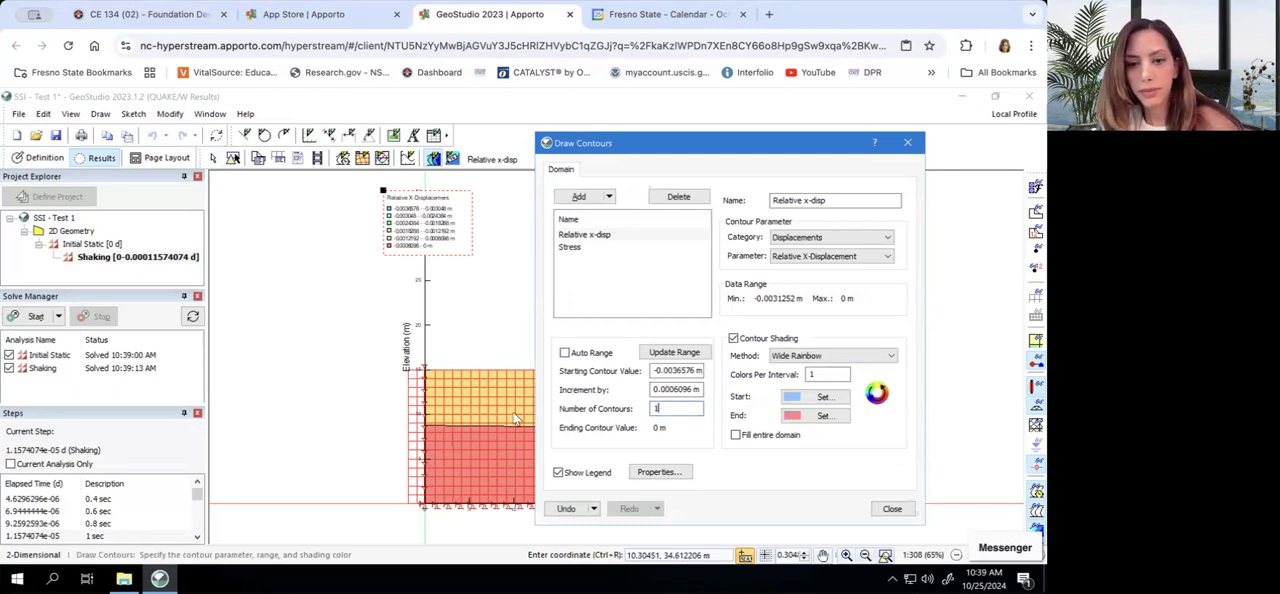
text(0)
click(370, 452)
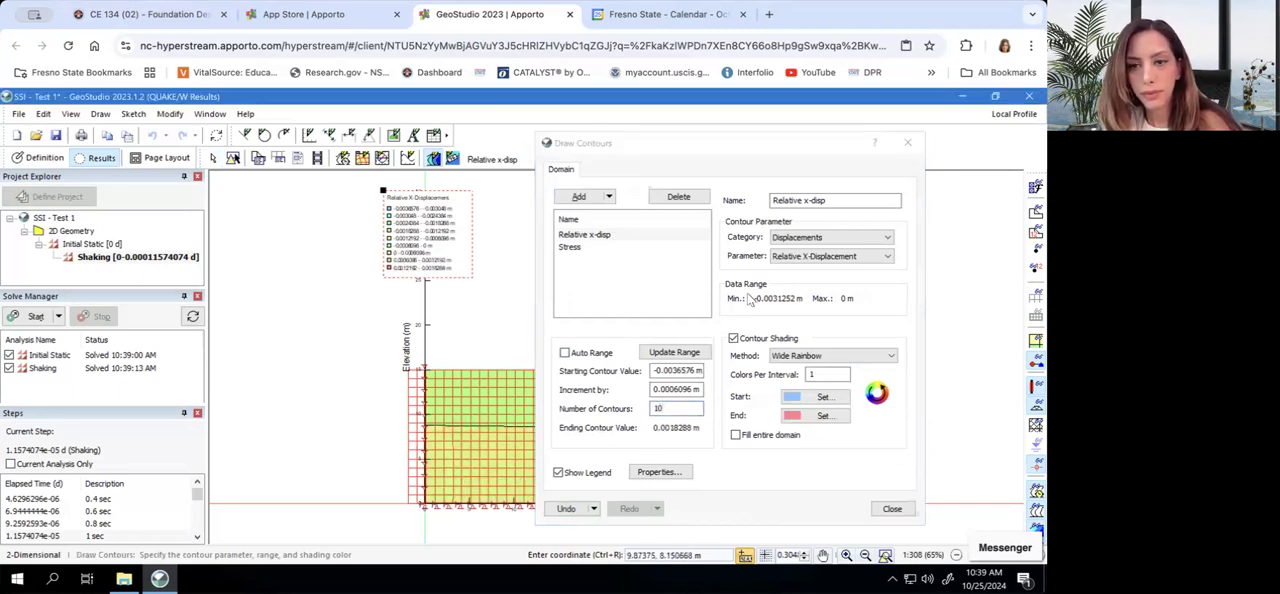
Set the Relative x-disp starting contour value to -0.004 m and the increment to 0.00061 m, and finish the contour settings
mouse_move(741, 146)
mouse_down()
mouse_move(1005, 143)
mouse_move(791, 118)
mouse_up()
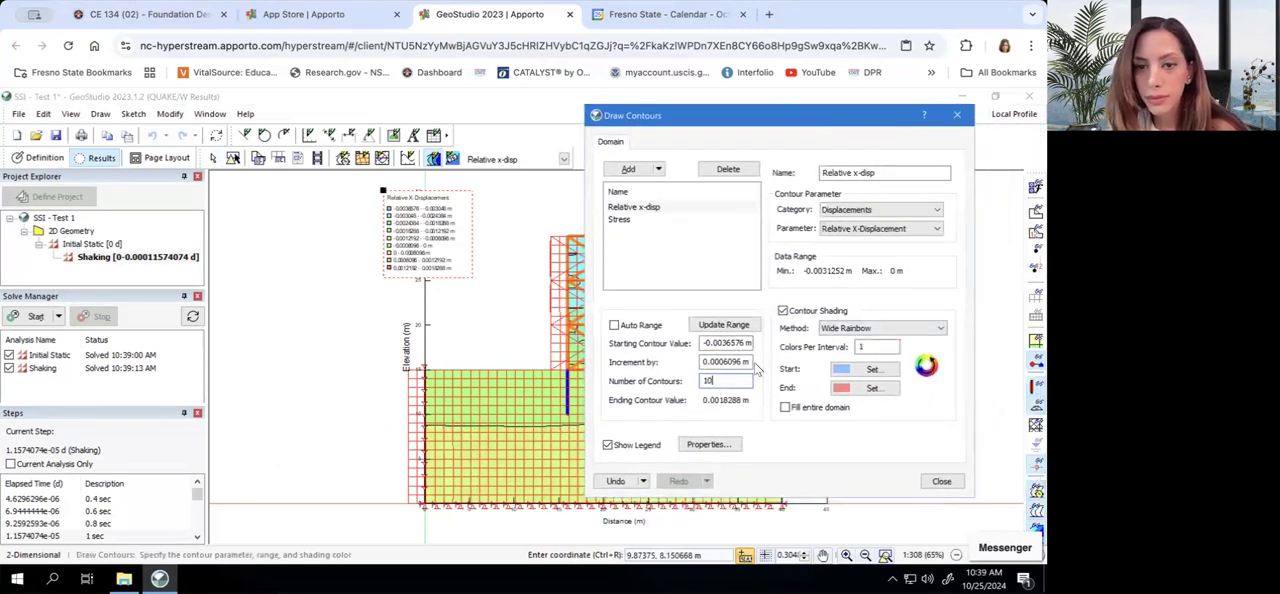
drag(745, 344, 697, 343)
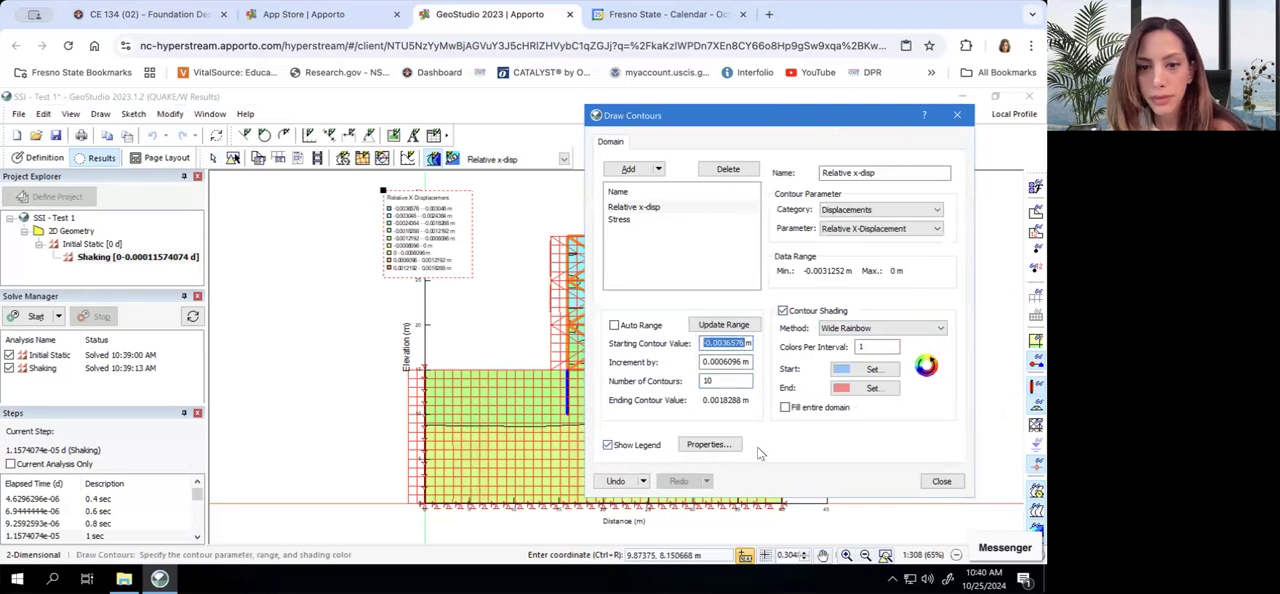
click(738, 343)
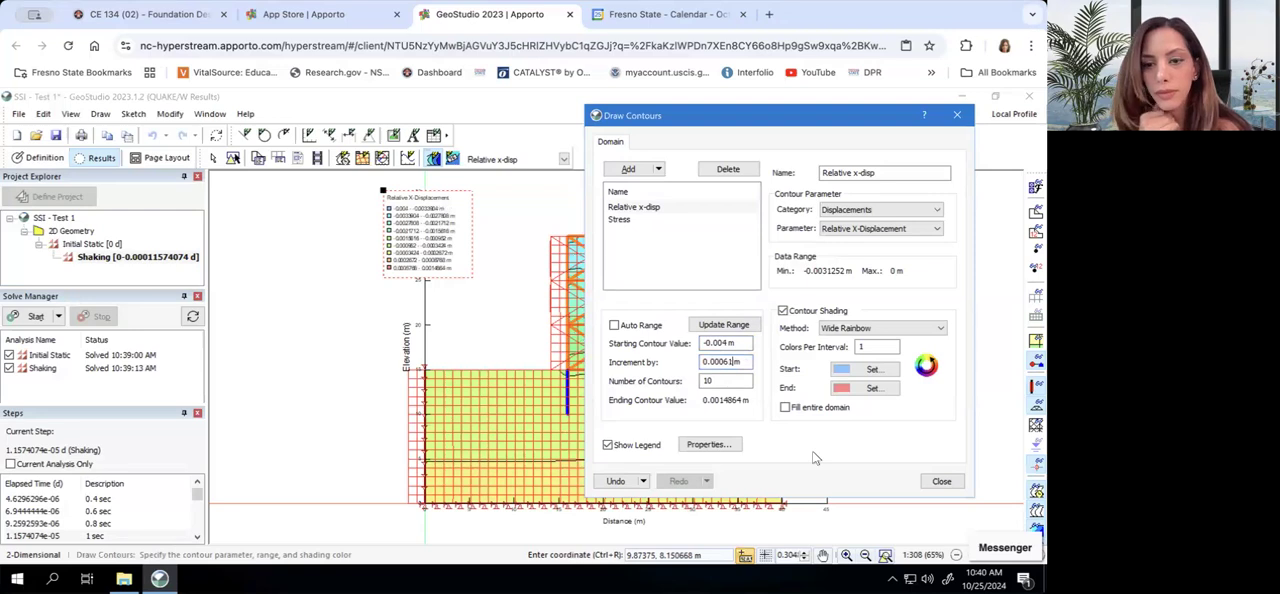
click(940, 481)
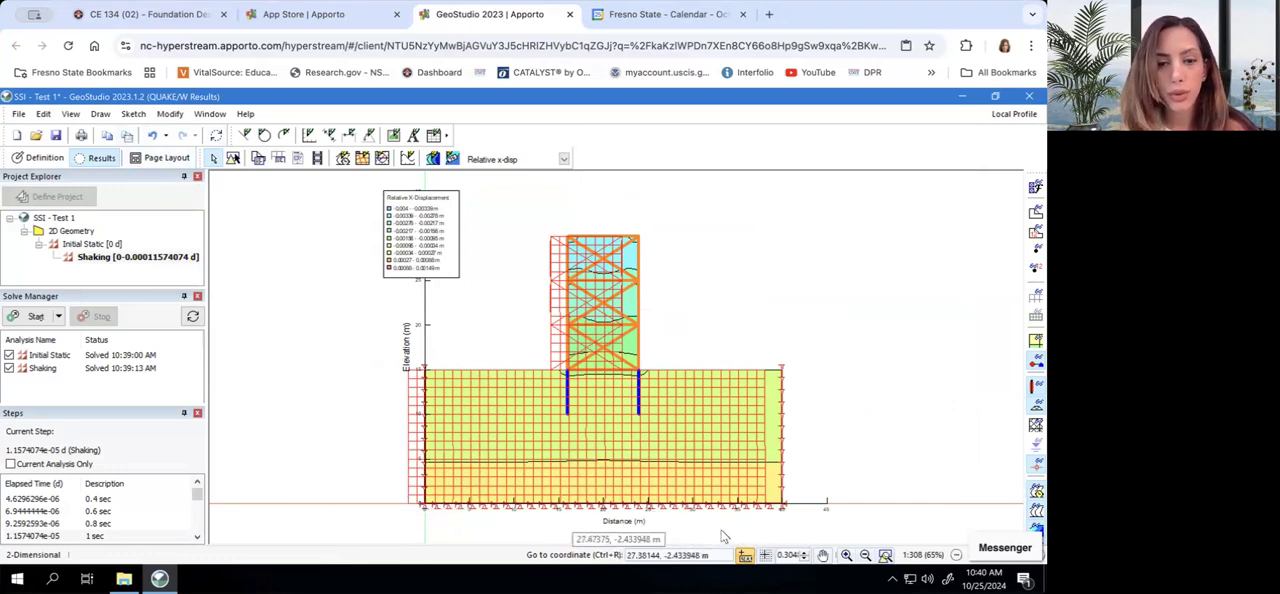
Enable Rel. XY-Disp in the vector settings and disable XY-Disp
click(70, 114)
mouse_move(101, 118)
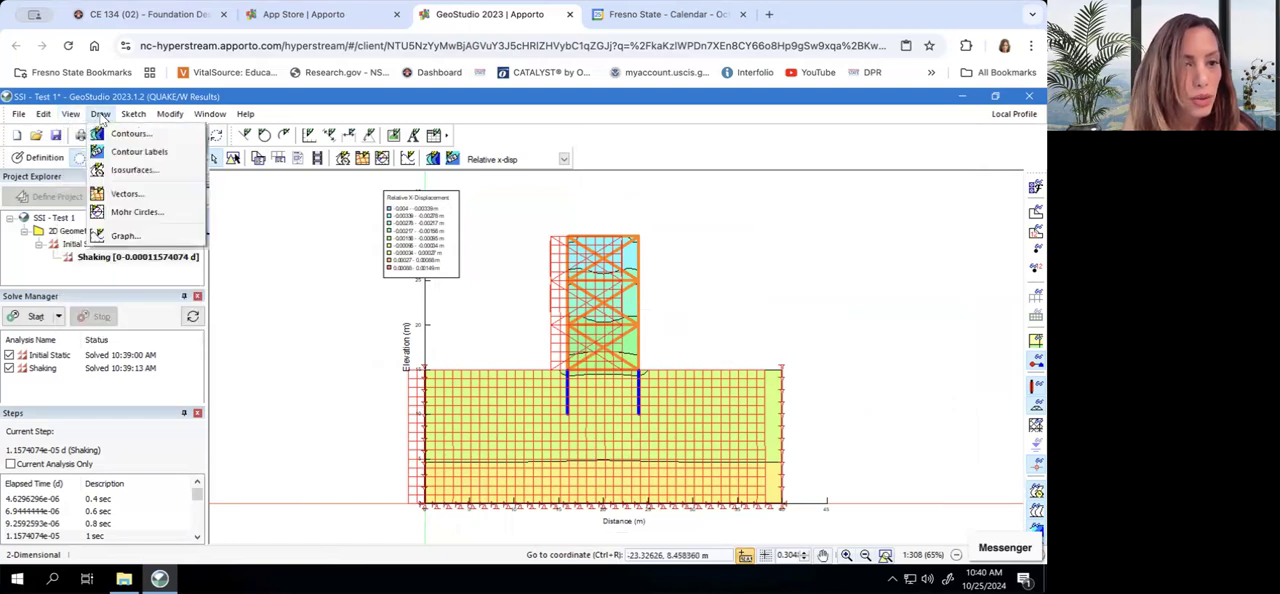
click(126, 193)
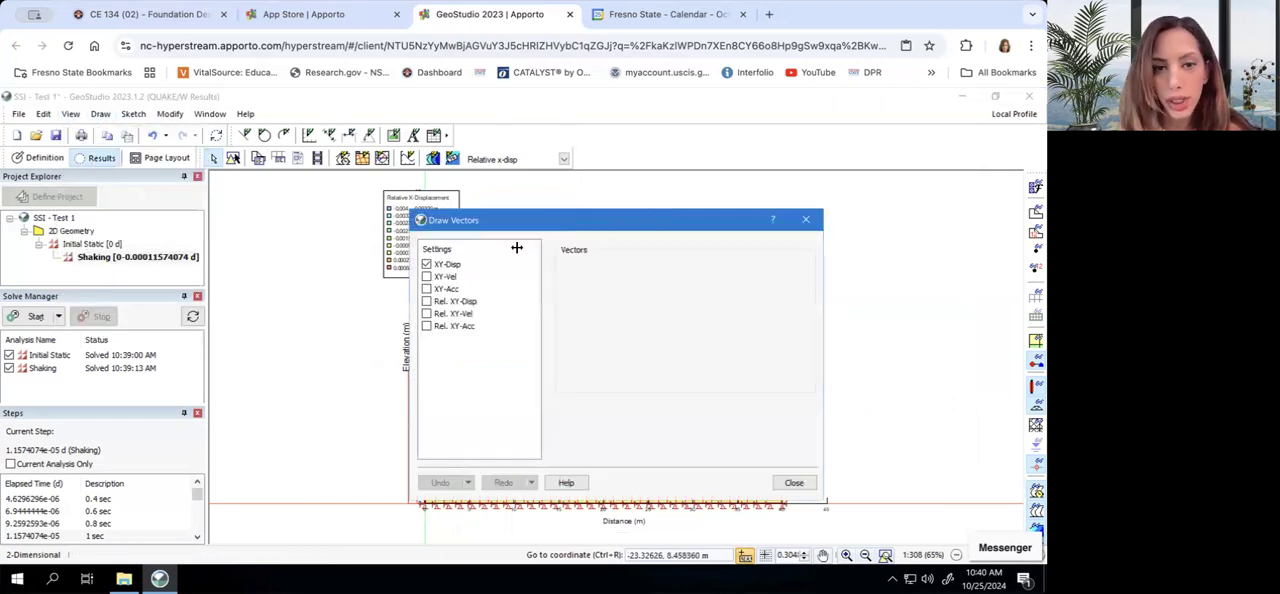
click(427, 301)
click(428, 265)
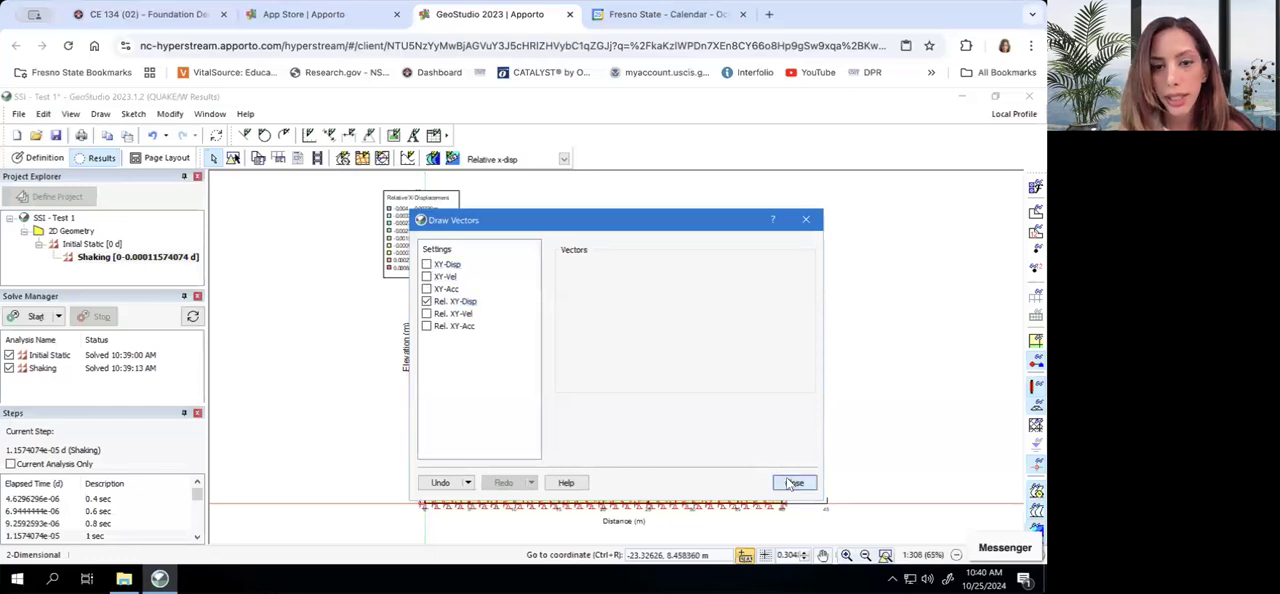
click(792, 483)
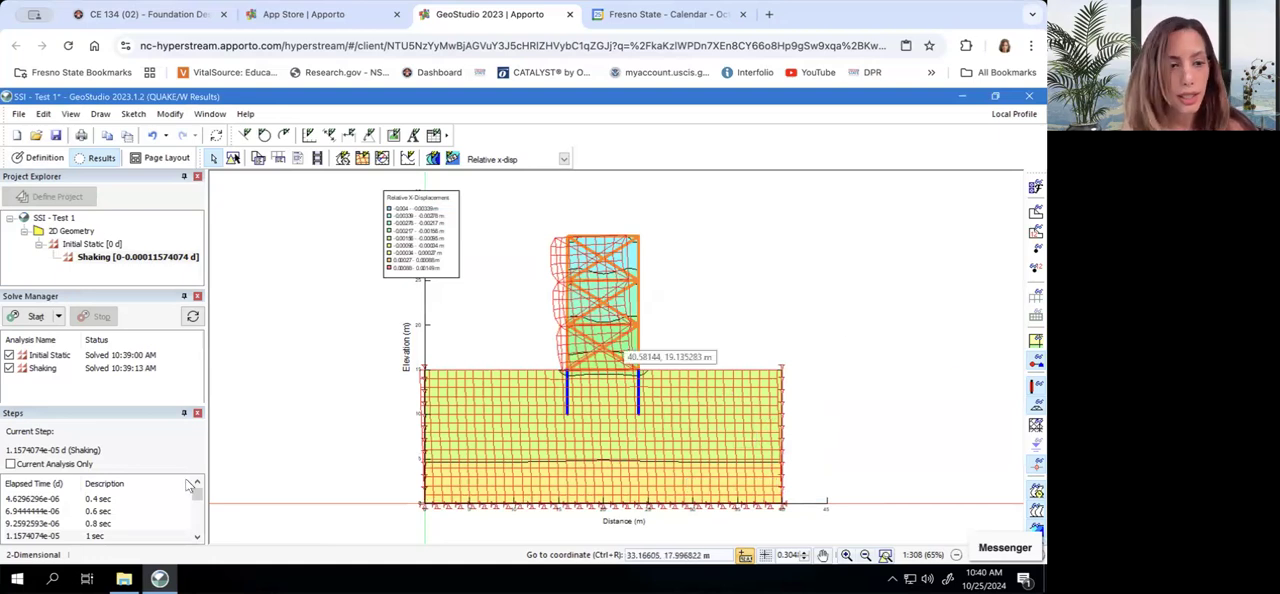
Step through the Shaking results from 0.4 sec to 2.08 sec to examine the deformed mesh and relative x-displacement contours
click(106, 499)
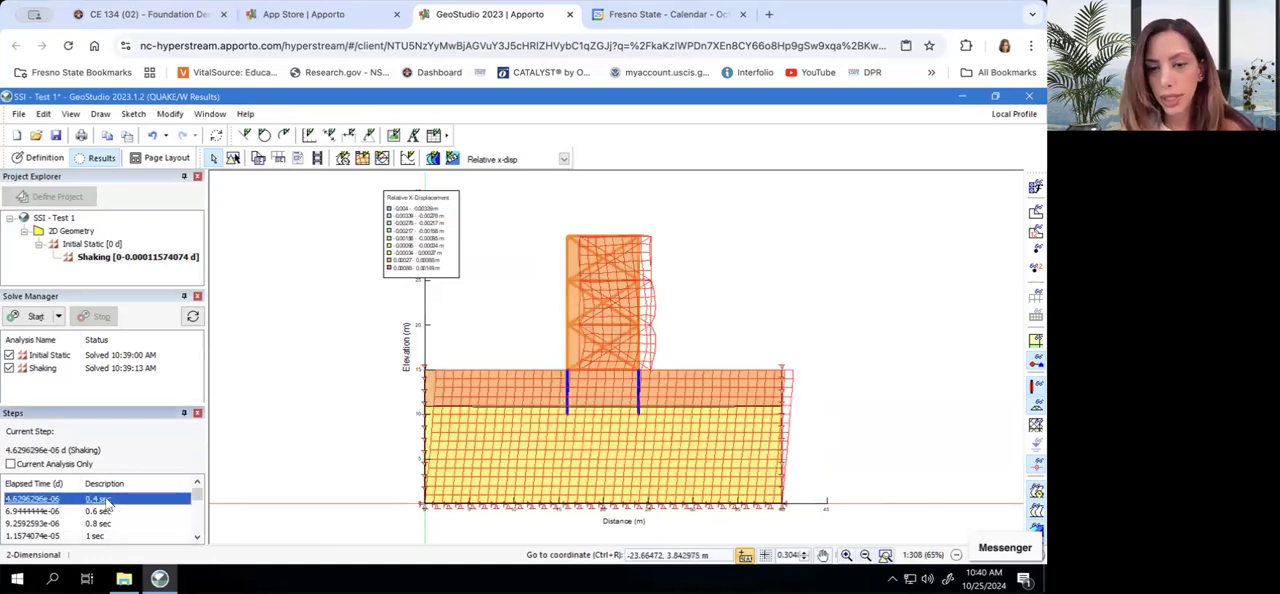
click(106, 511)
click(106, 523)
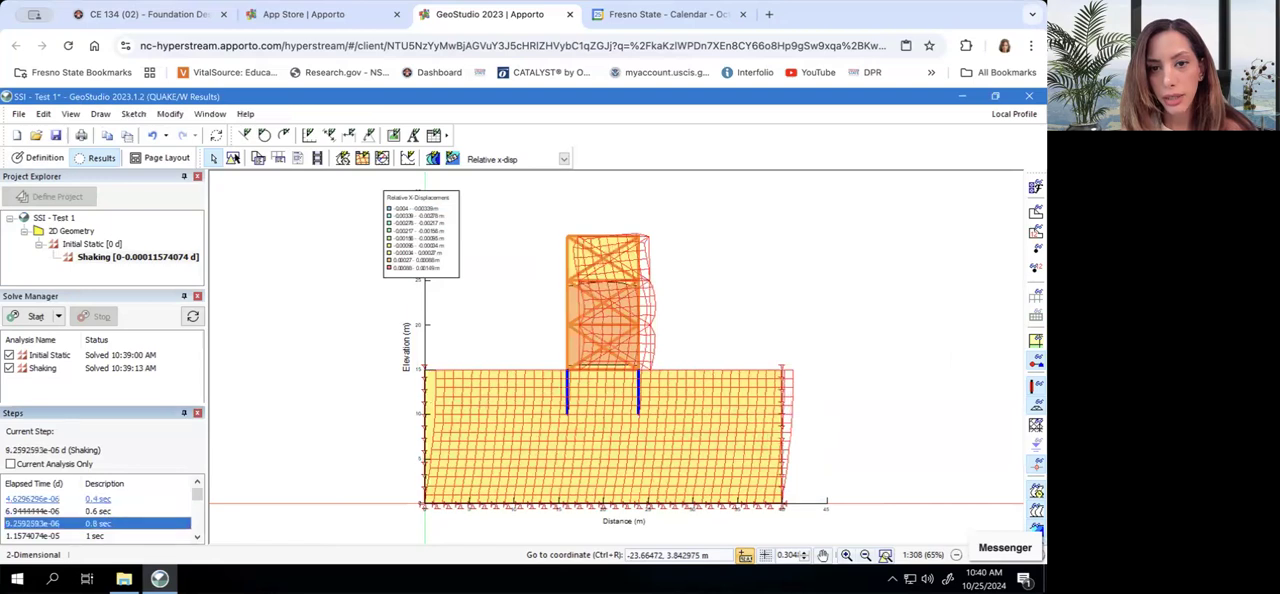
key(Down)
key(Down)
key(Down)
key(Down)
key(Down)
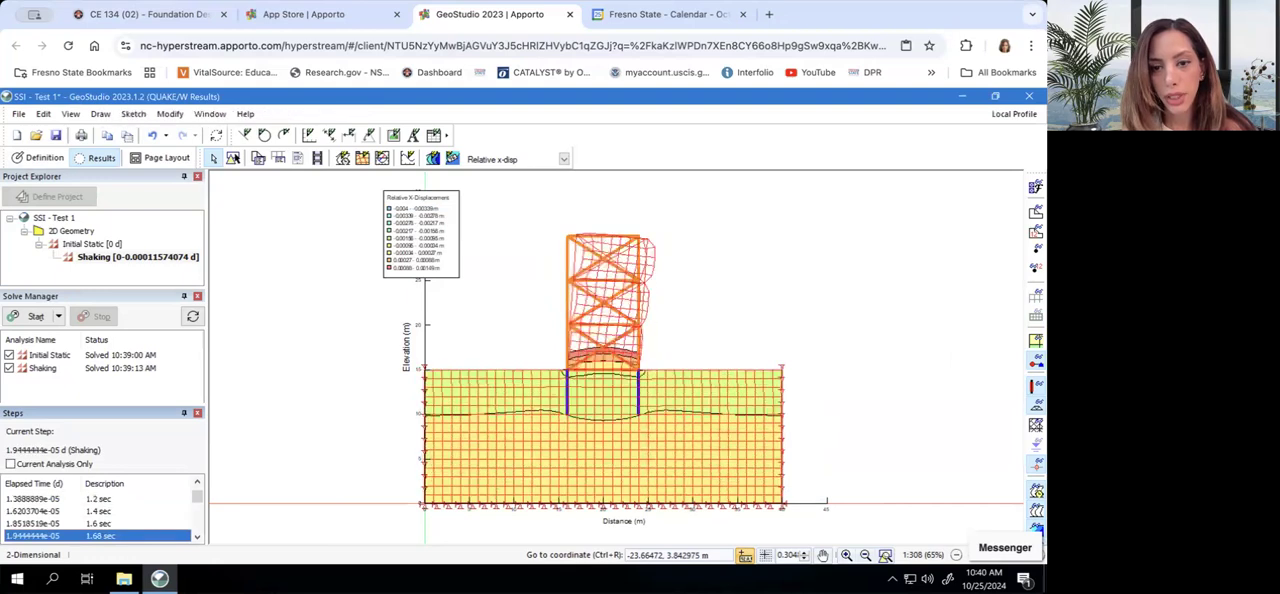
key(Down)
key(Down)
key(Down)
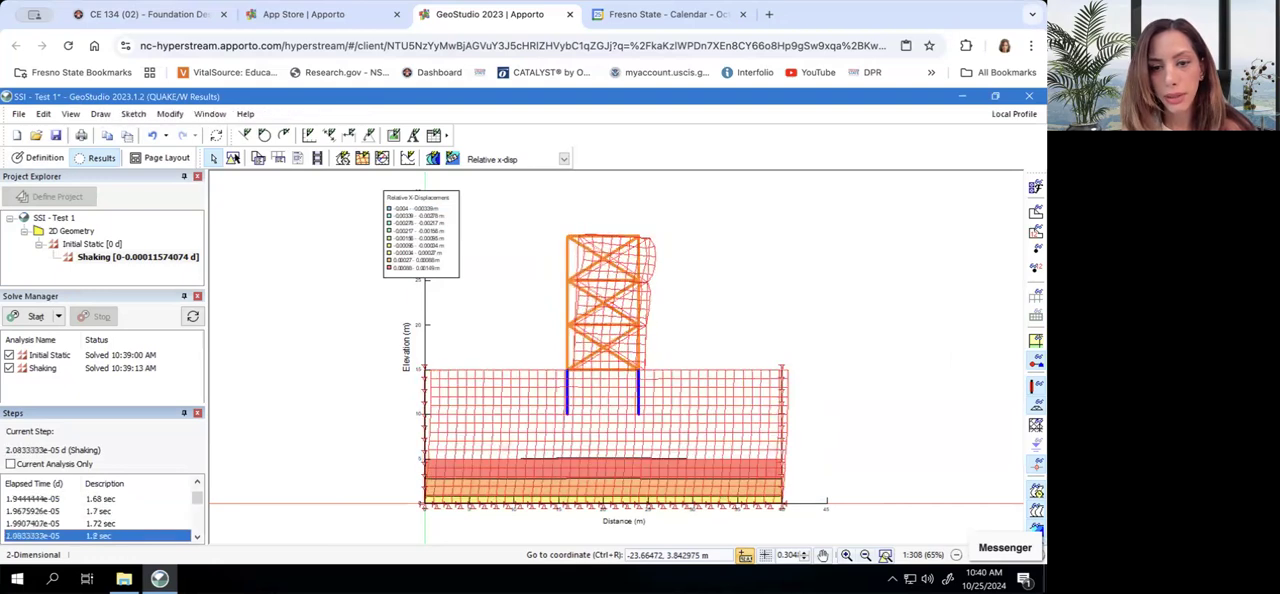
key(Down)
key(Down)
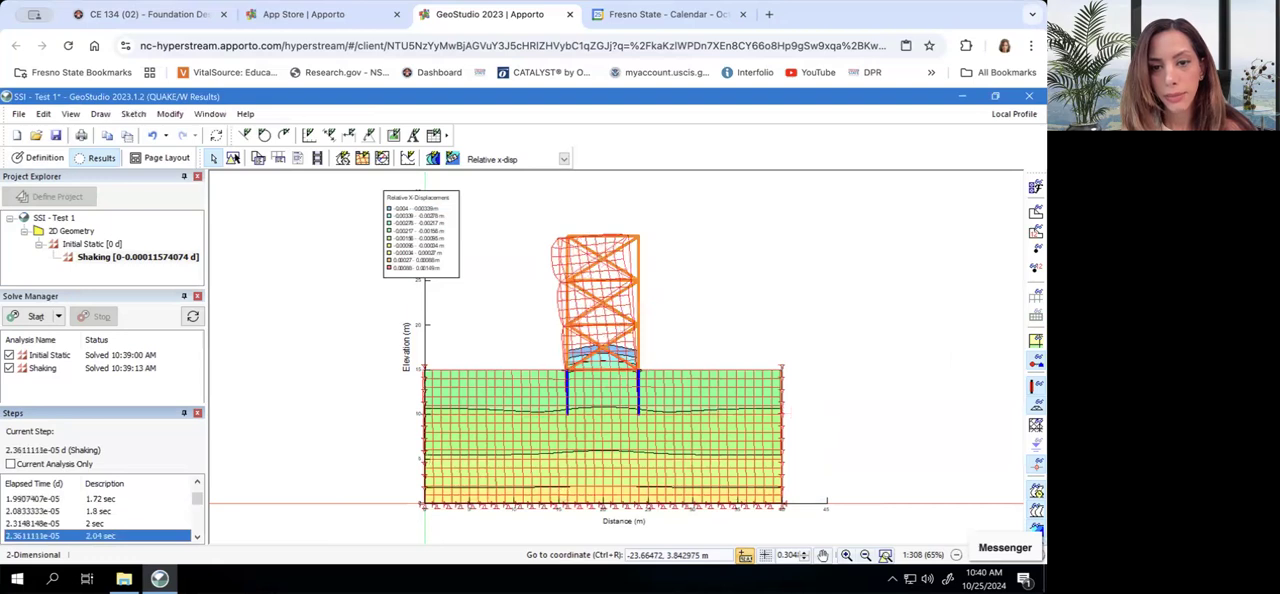
key(Down)
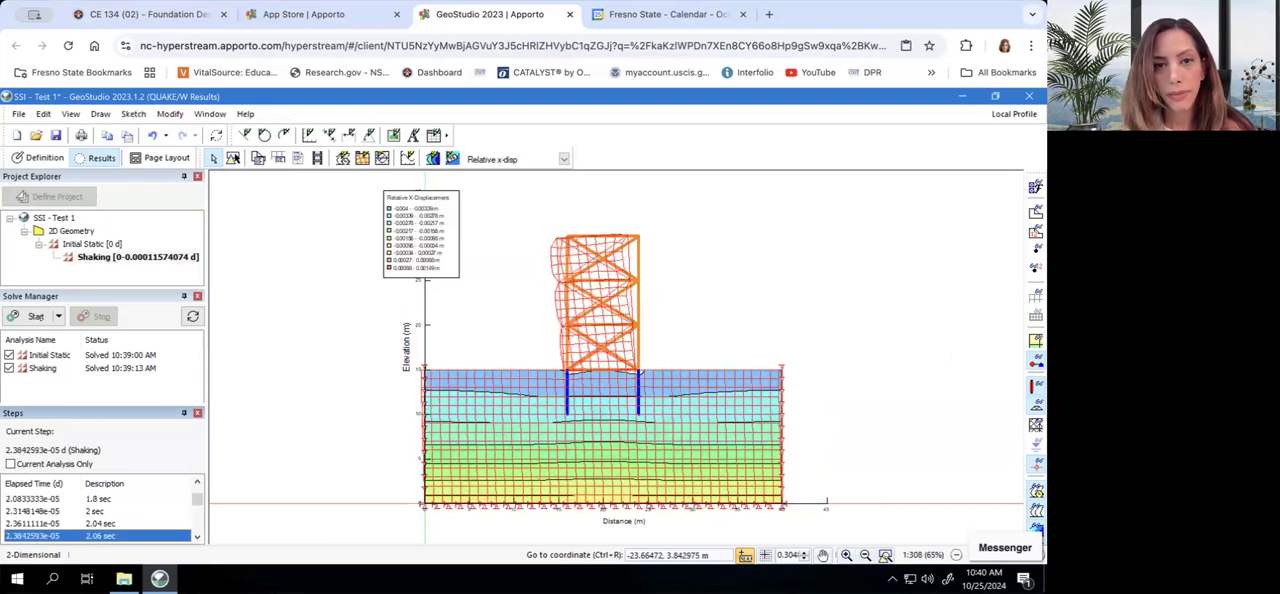
key(Down)
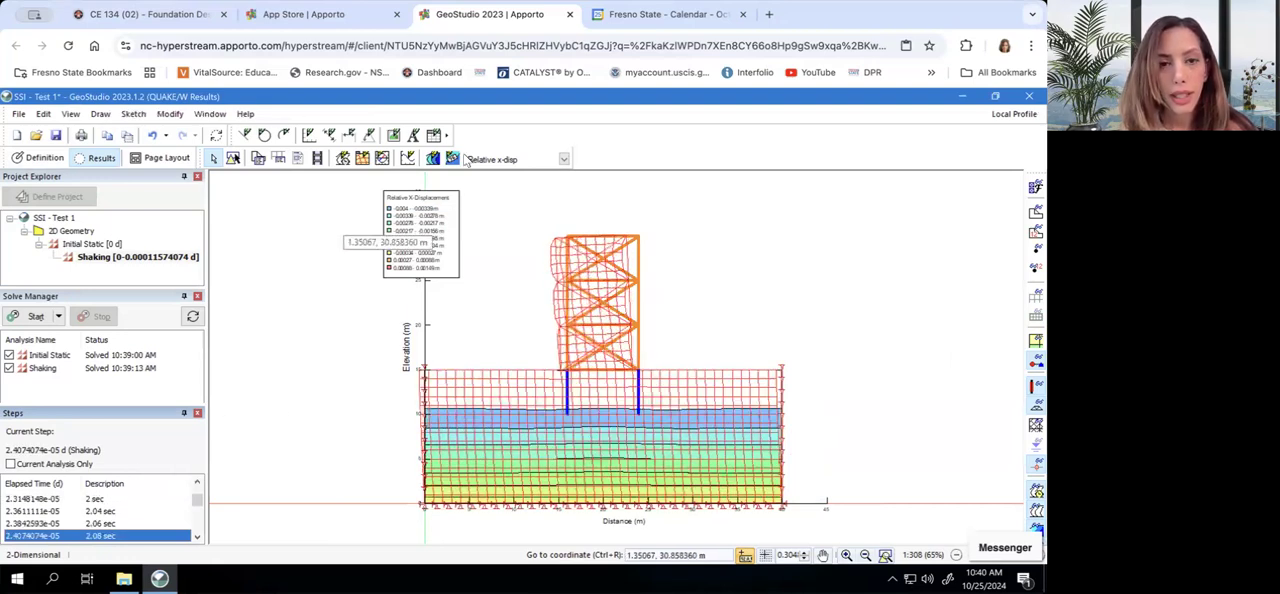
Add a mesh graph of the Relative X-Displacement parameter from the Displacements category and name it Rel X Disp
click(411, 161)
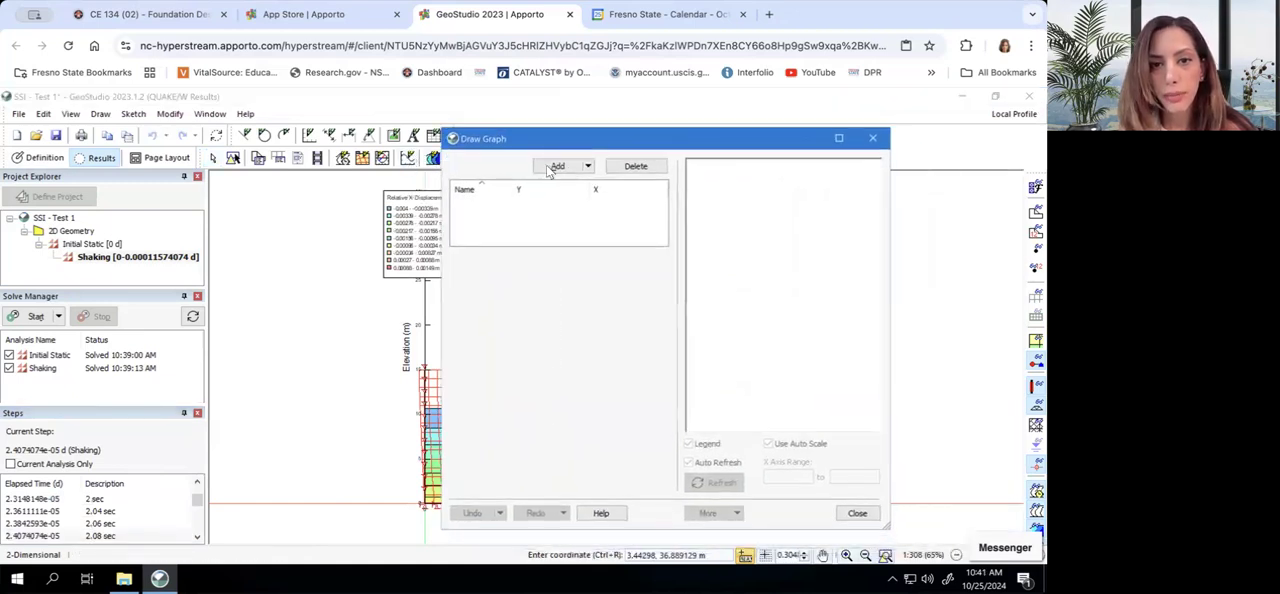
click(557, 166)
click(545, 260)
click(545, 260)
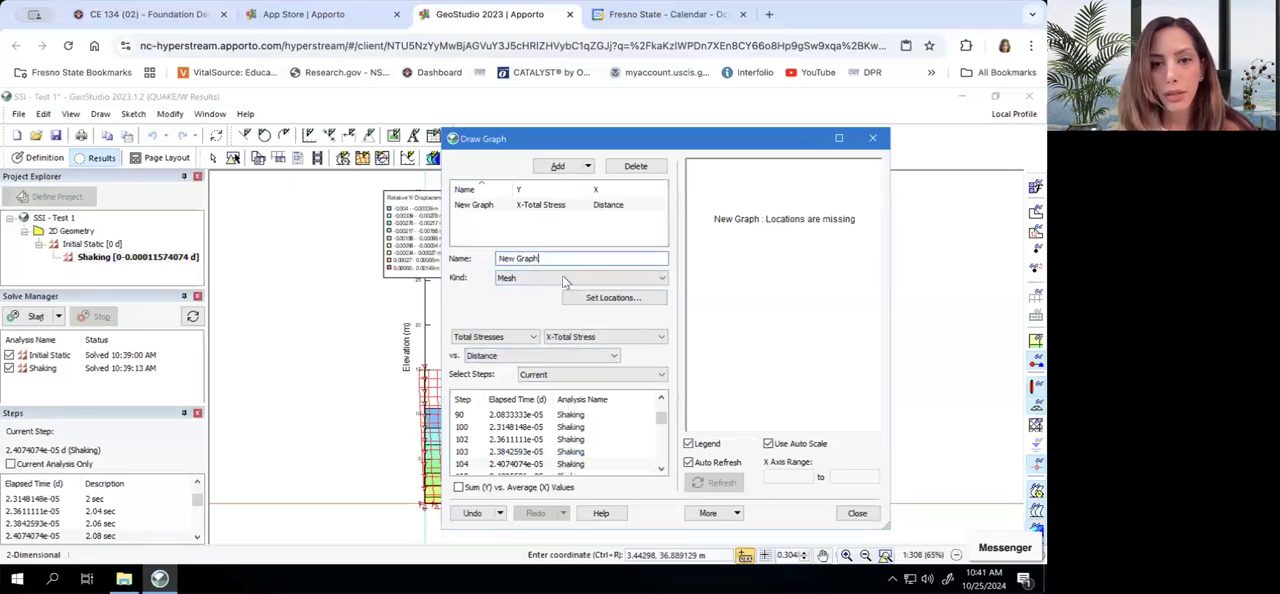
click(510, 339)
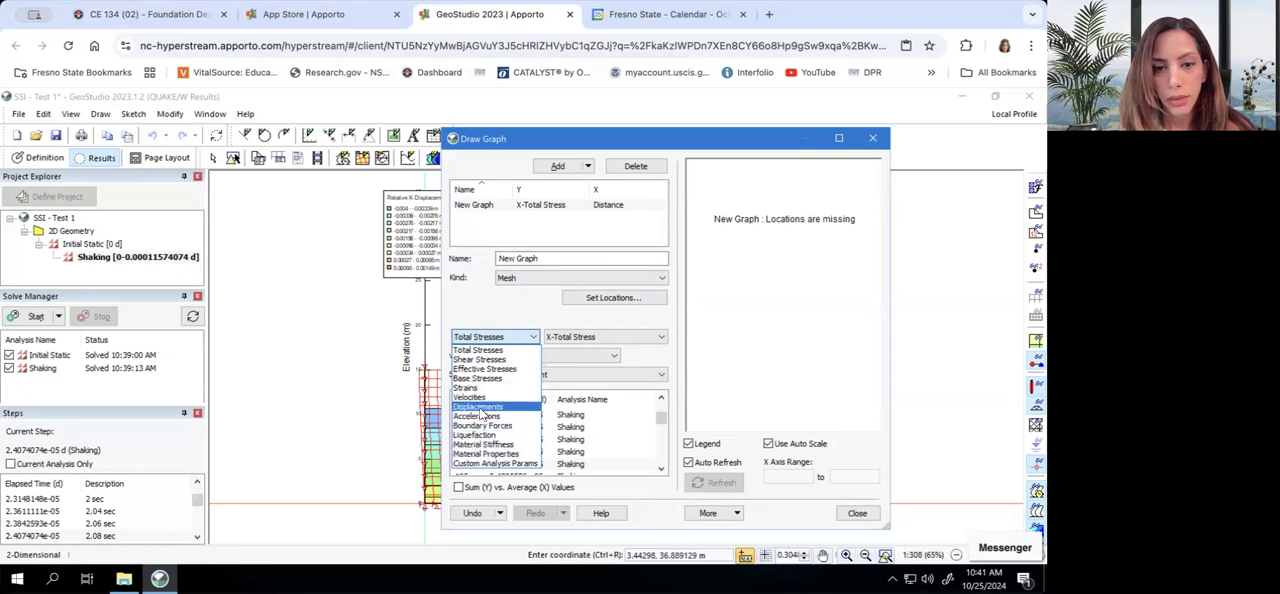
click(479, 407)
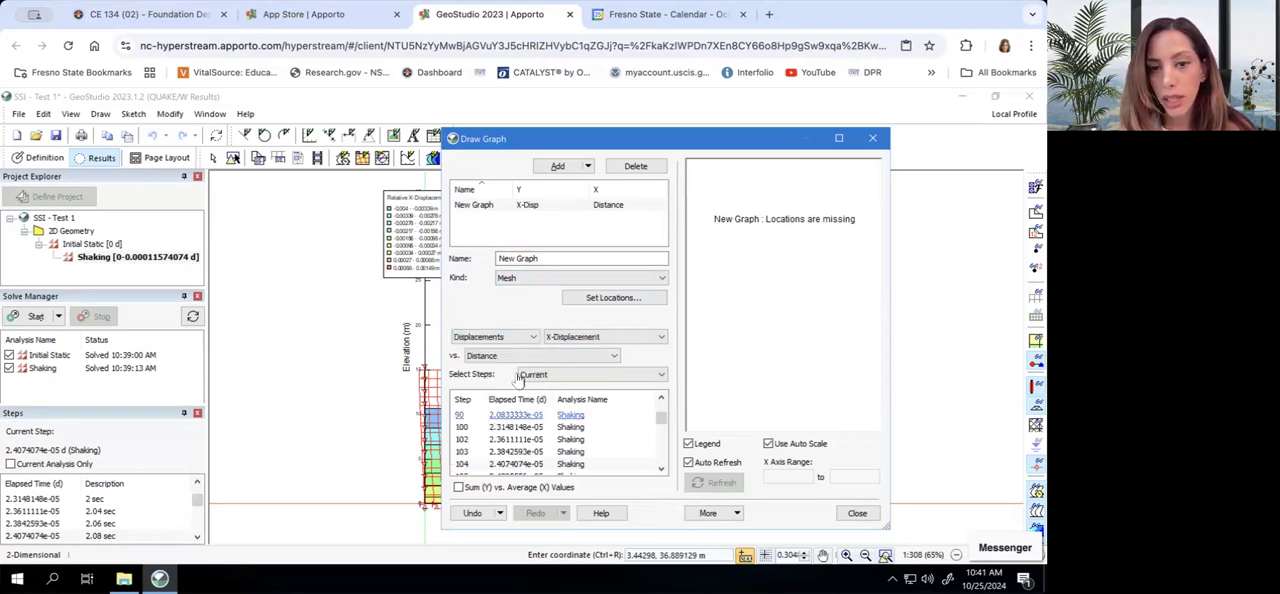
click(577, 344)
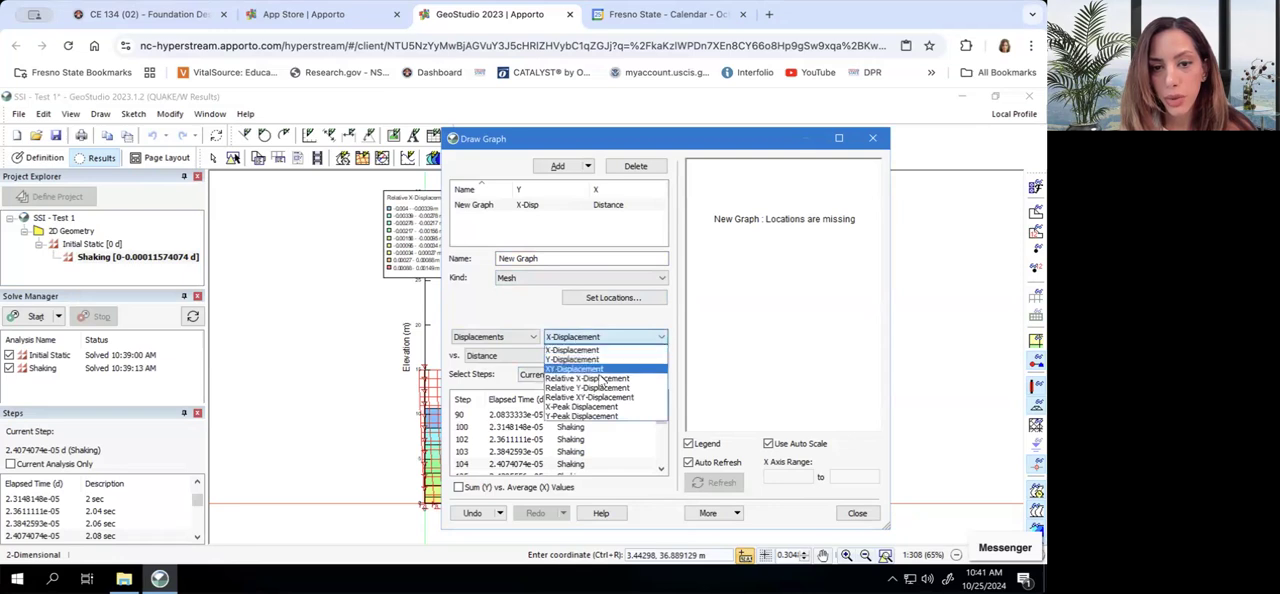
click(600, 377)
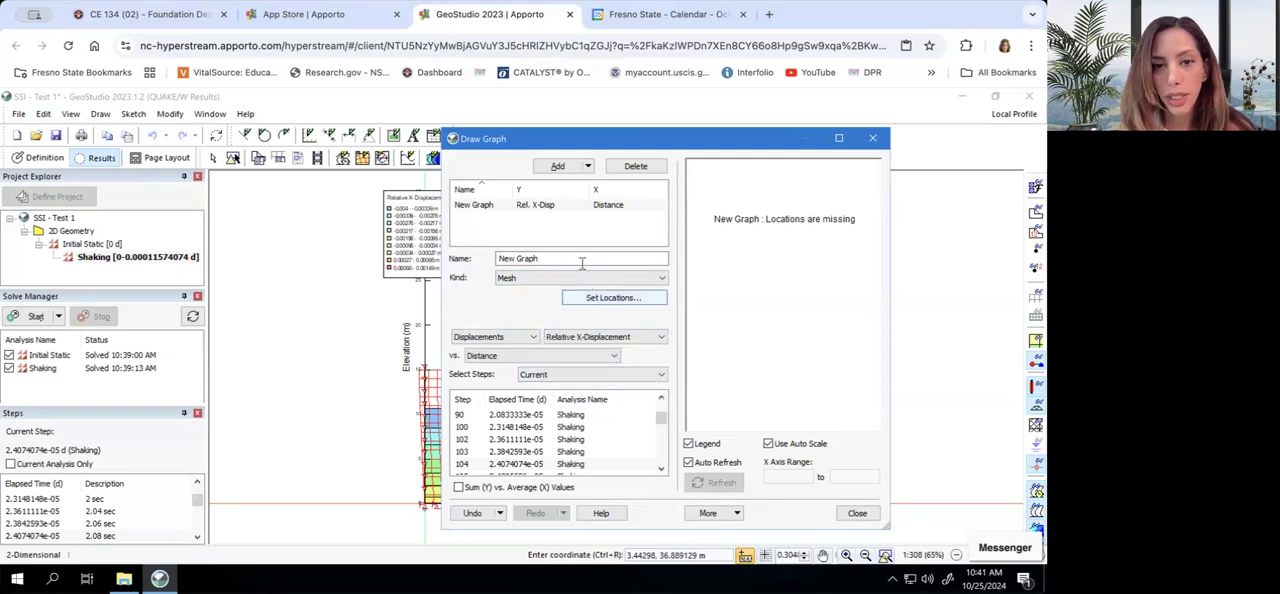
drag(560, 258, 487, 259)
text(Rel X Disp)
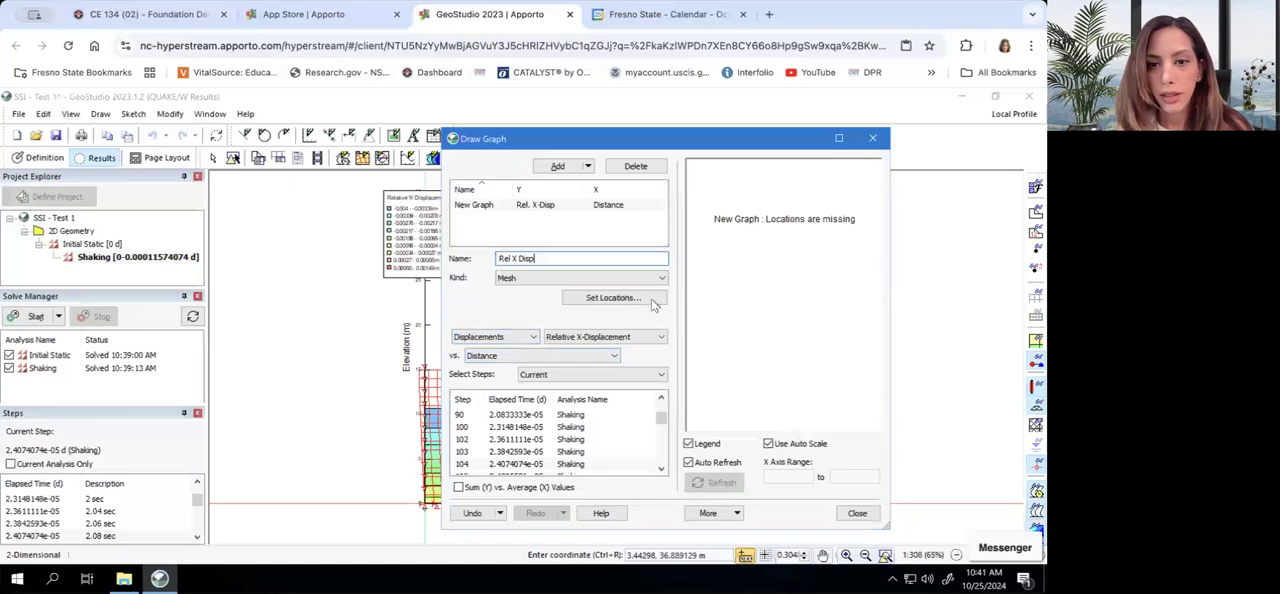
Reconnect the remote session, set the graph's location to the head of the left pile and show the graph
click(651, 301)
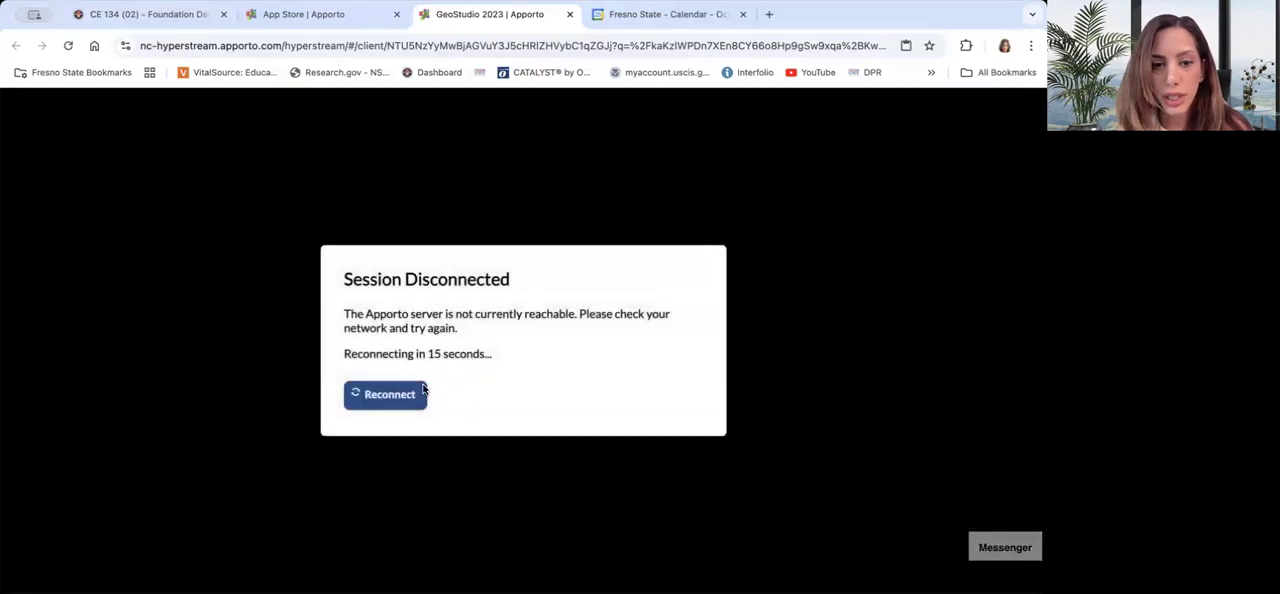
click(412, 395)
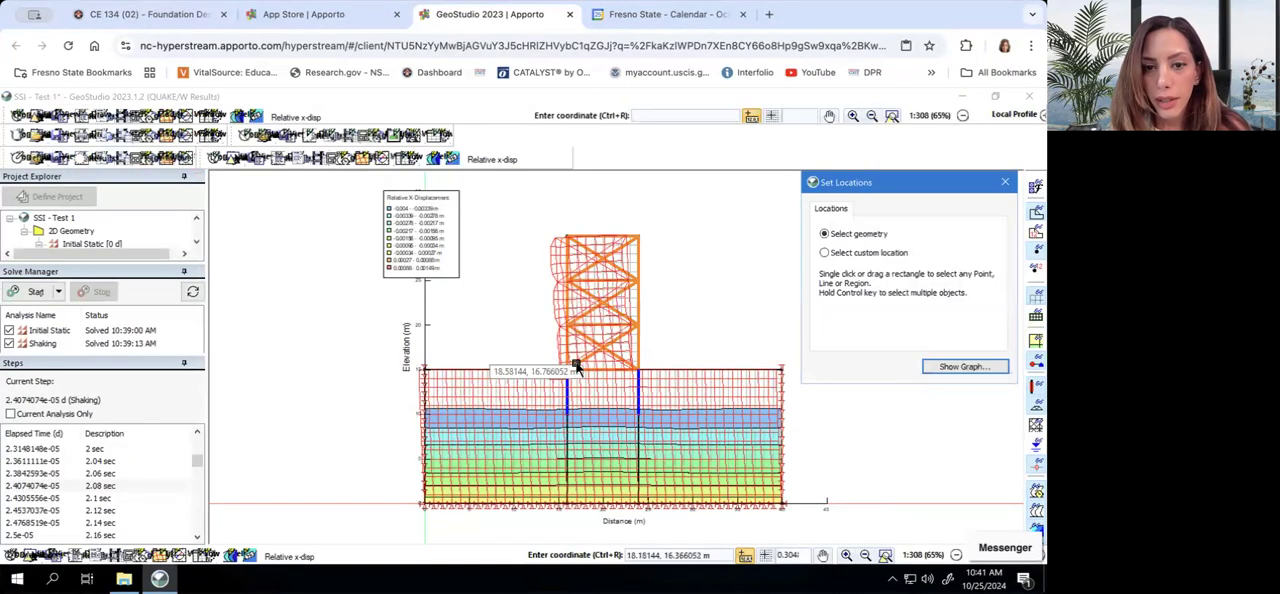
click(569, 386)
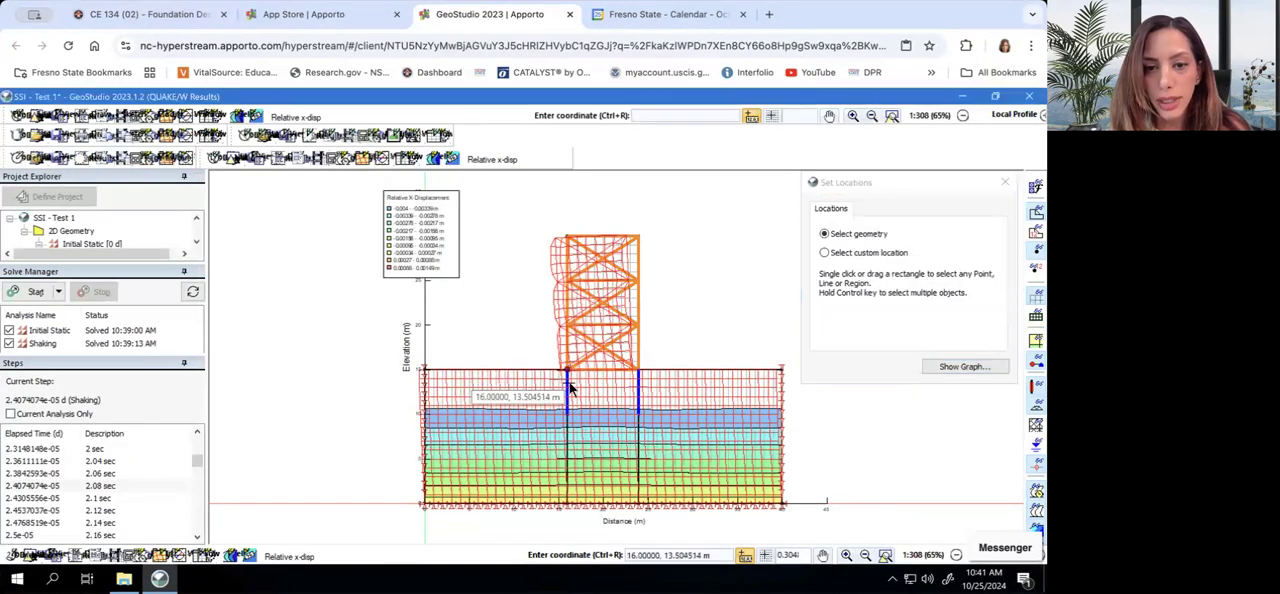
click(951, 368)
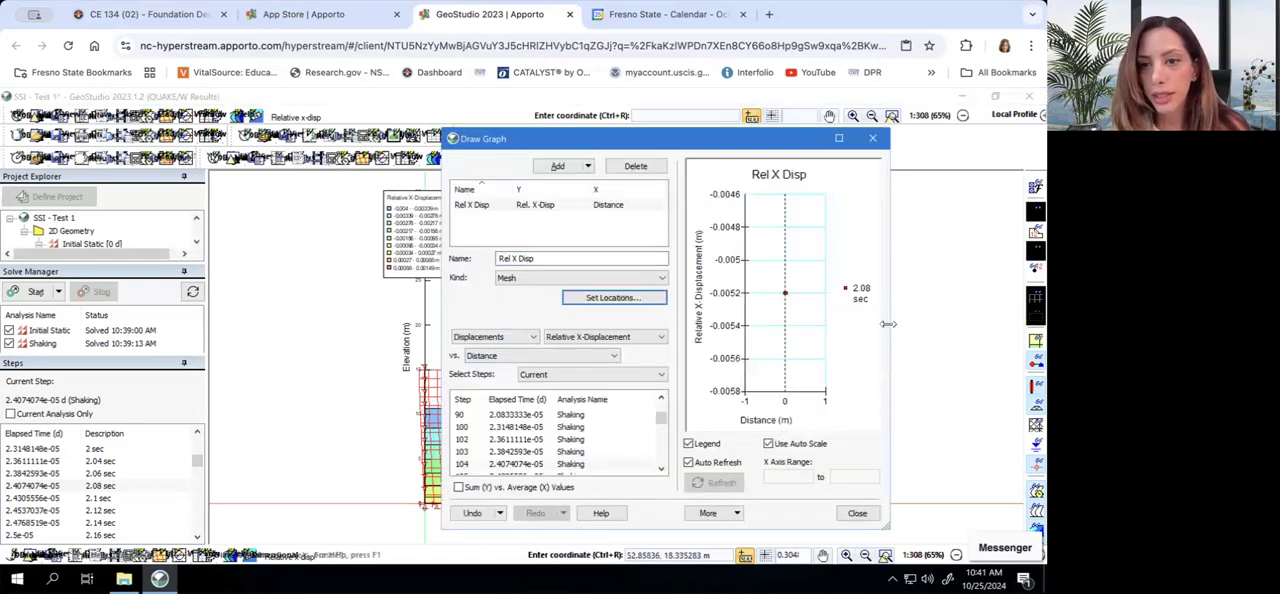
Widen the graph window, recheck the location set for the Rel X Disp graph and read the plotted point's value
drag(889, 325, 1010, 326)
drag(848, 140, 727, 133)
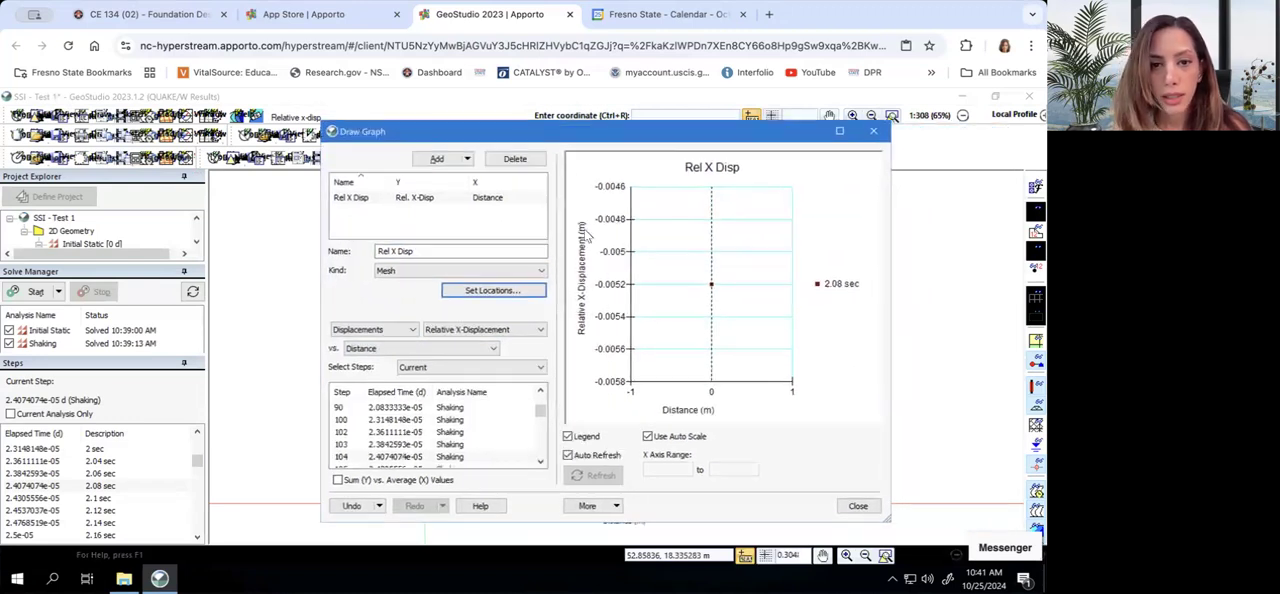
click(531, 289)
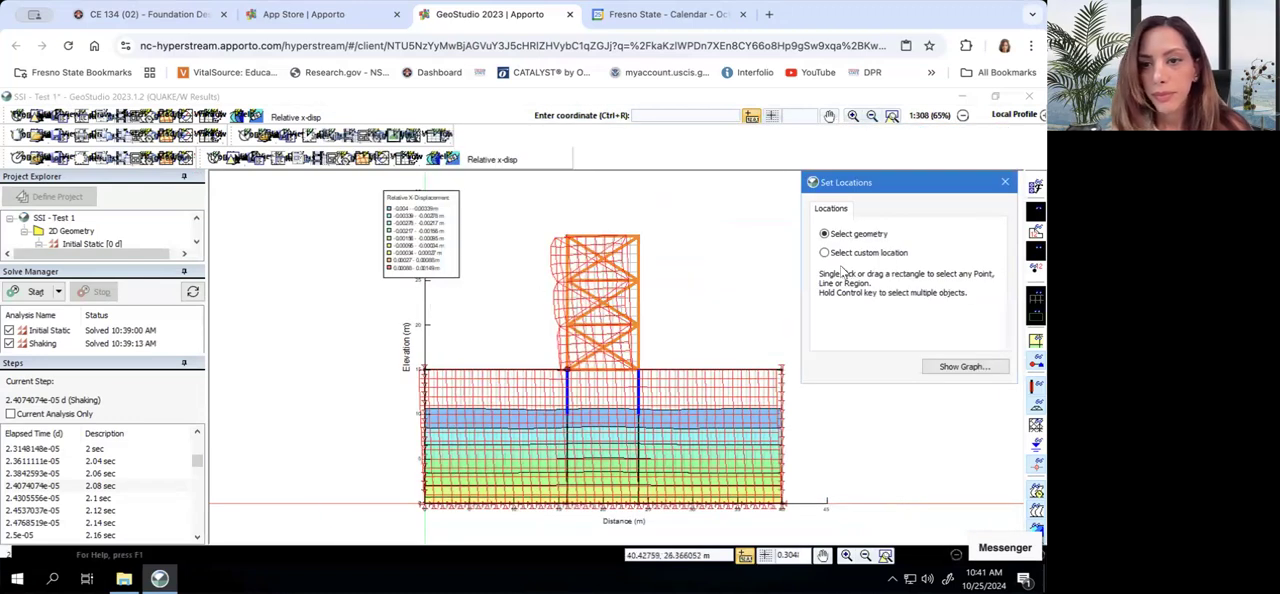
click(963, 366)
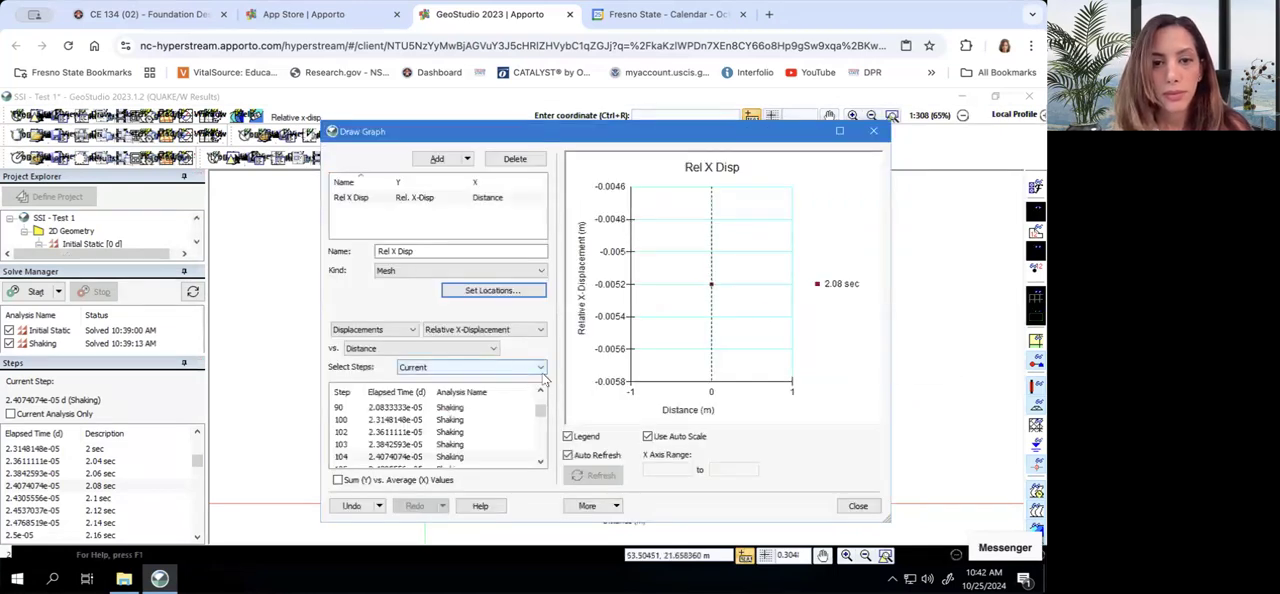
mouse_move(731, 298)
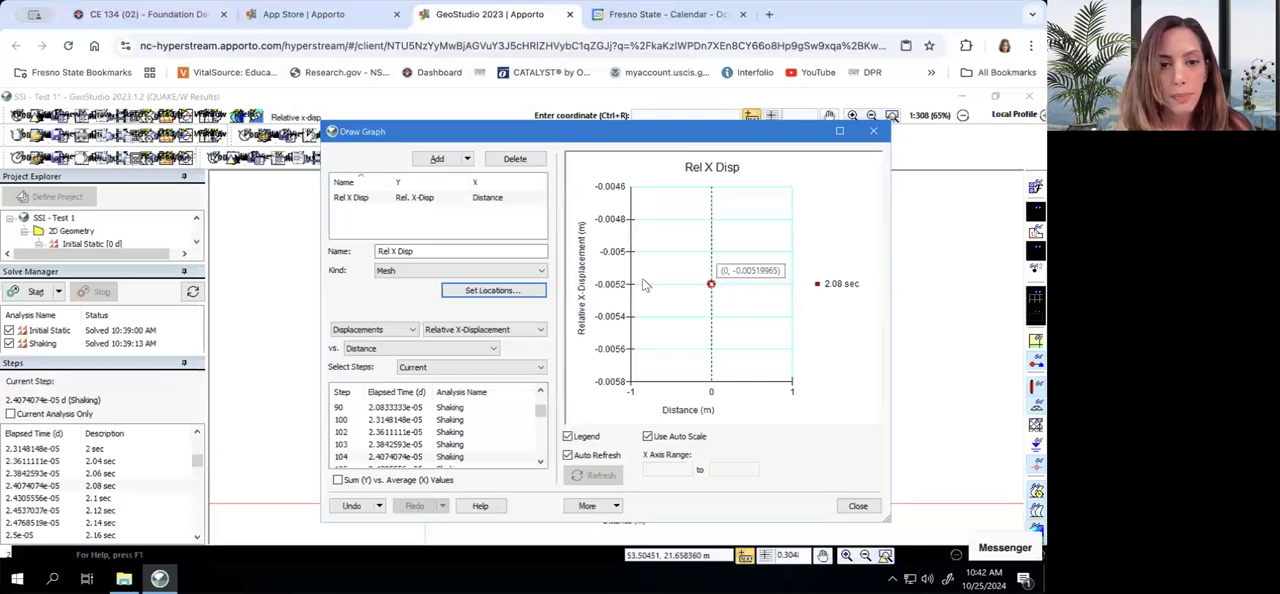
Preview the graph as Structural Bars and as Structural Beams, and return its kind to Mesh
click(492, 269)
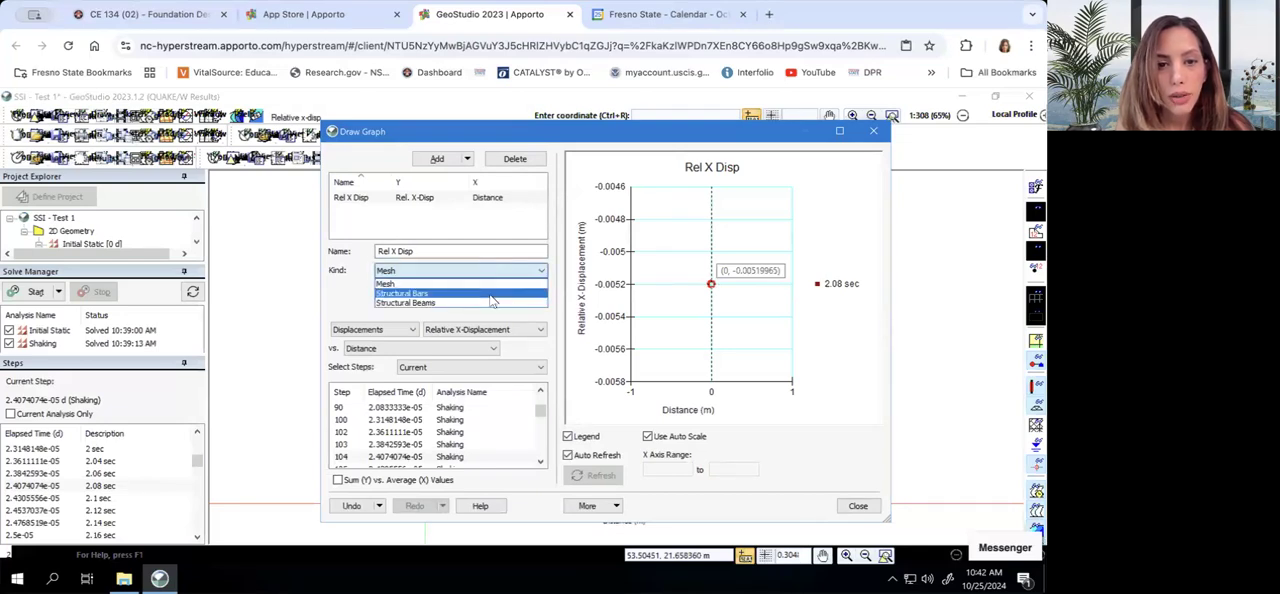
click(492, 294)
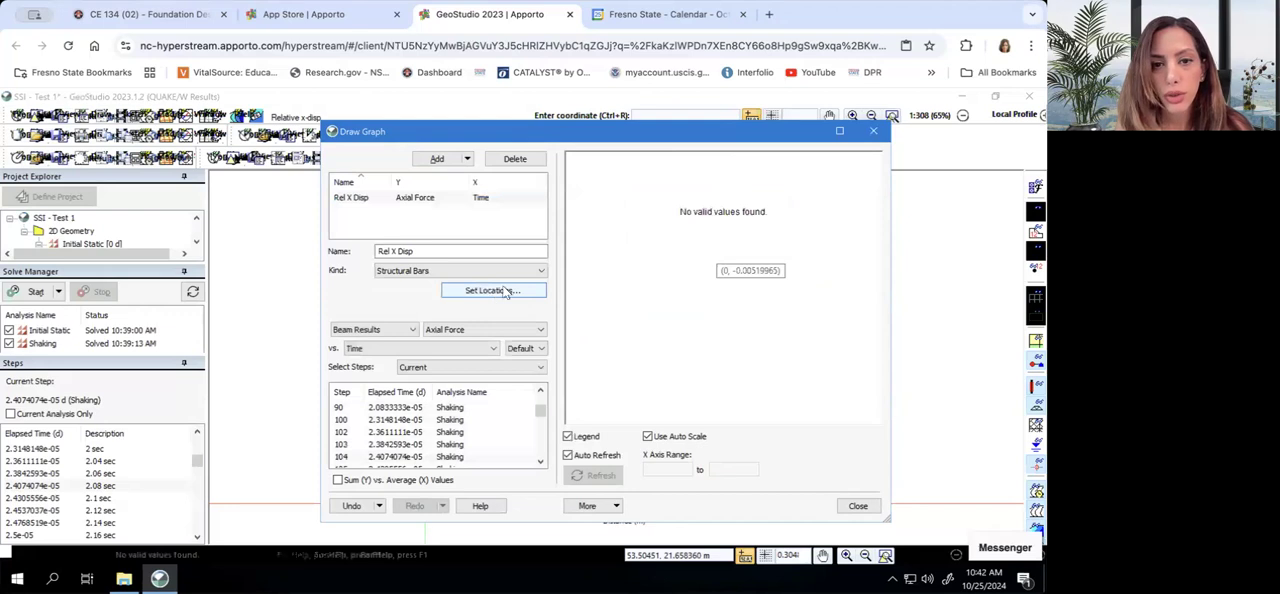
click(497, 269)
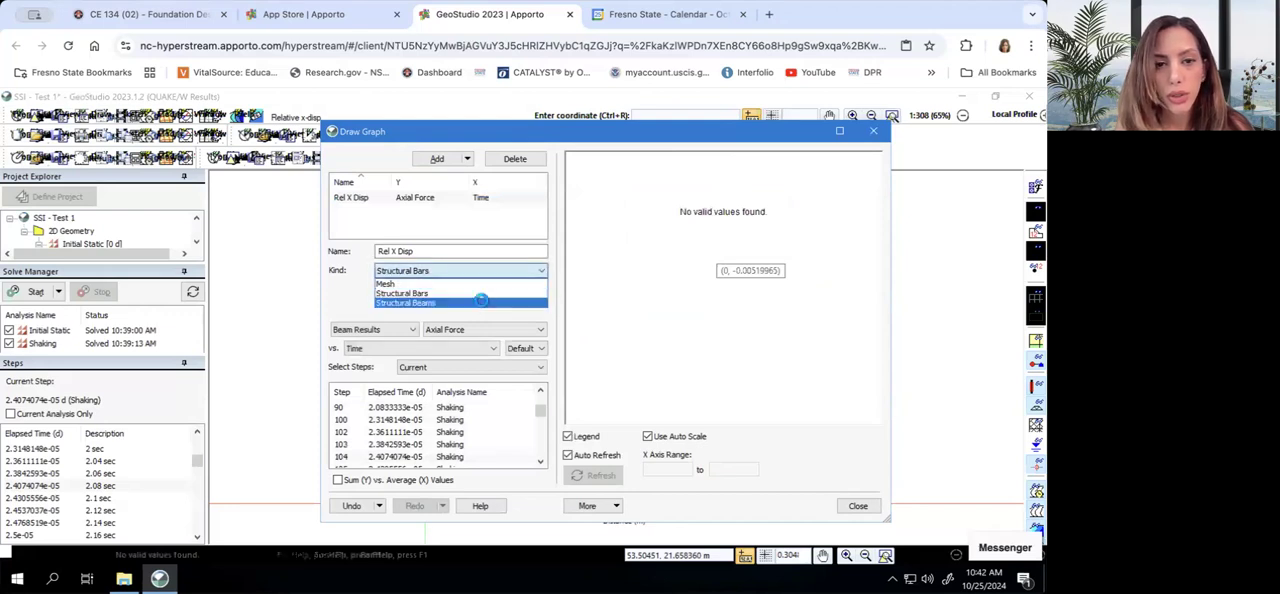
click(481, 300)
click(479, 272)
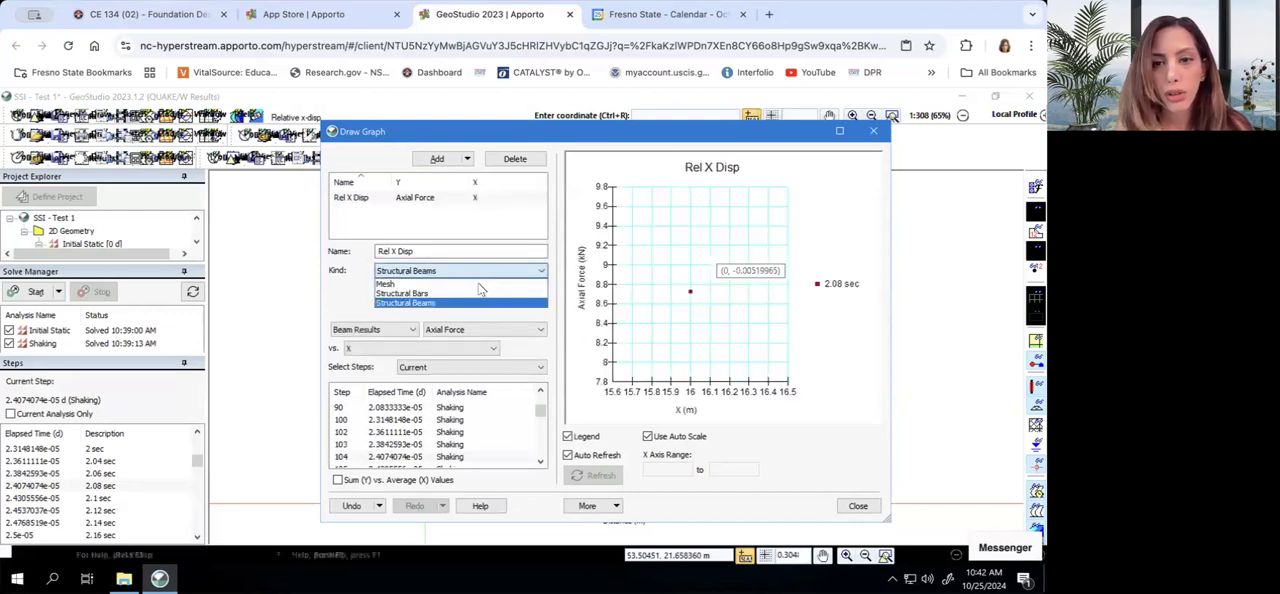
click(478, 284)
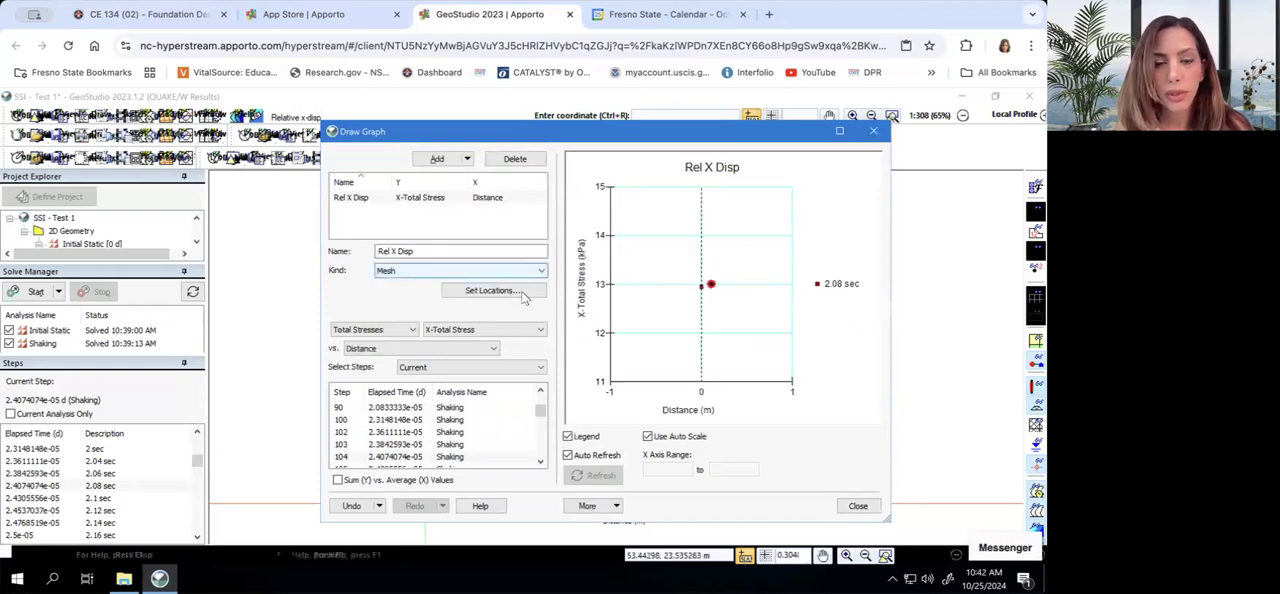
Include all steps in the Rel X Disp graph and plot it against Time
click(460, 369)
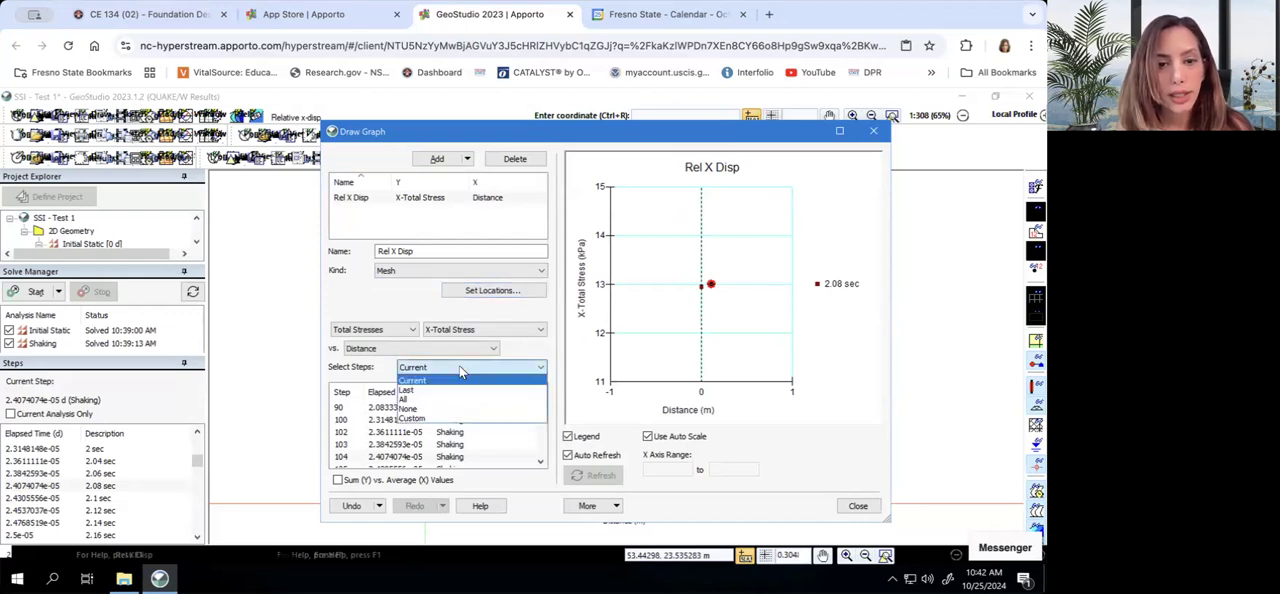
click(452, 399)
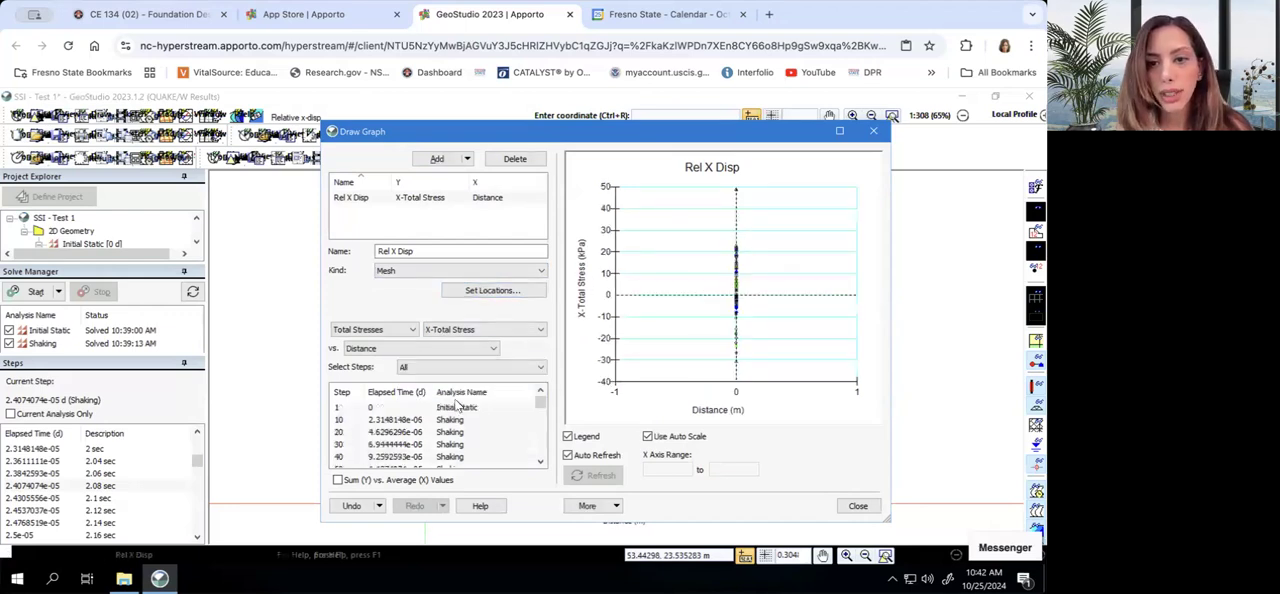
click(463, 349)
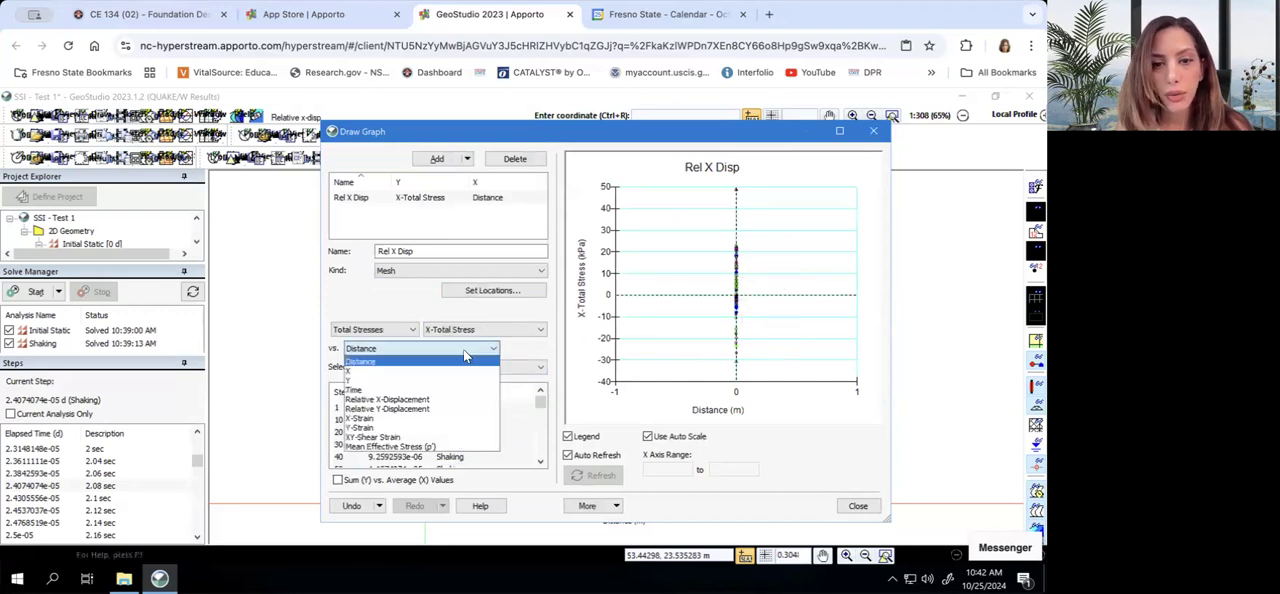
click(400, 389)
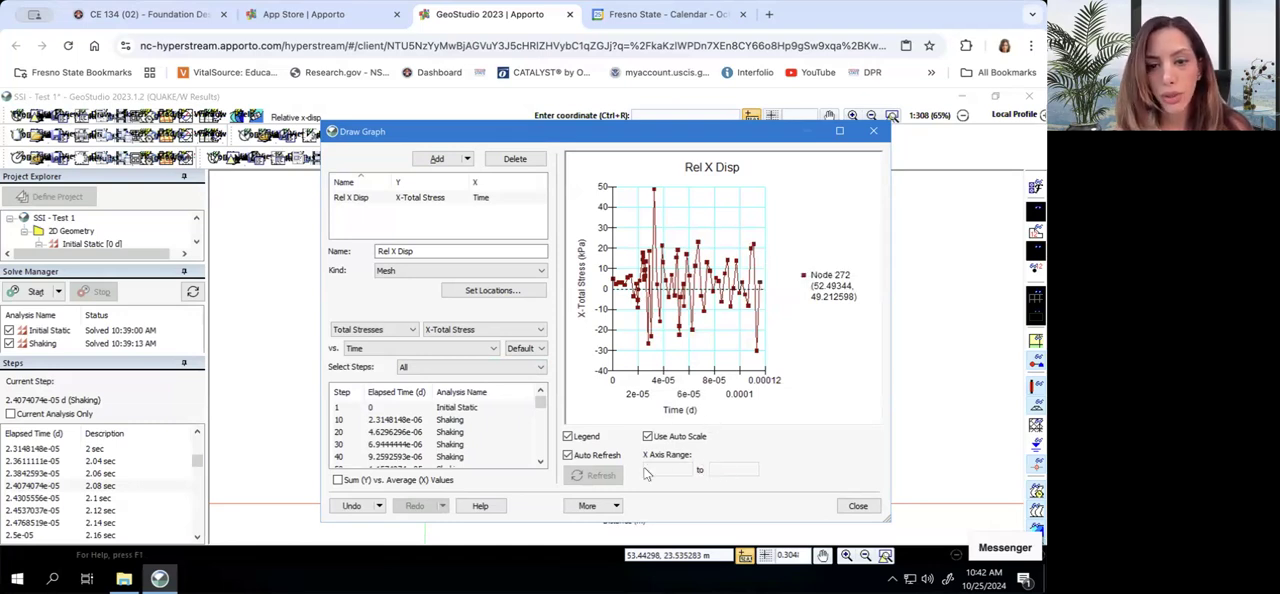
Set the time units for this graph to sec and close the graph window
click(618, 506)
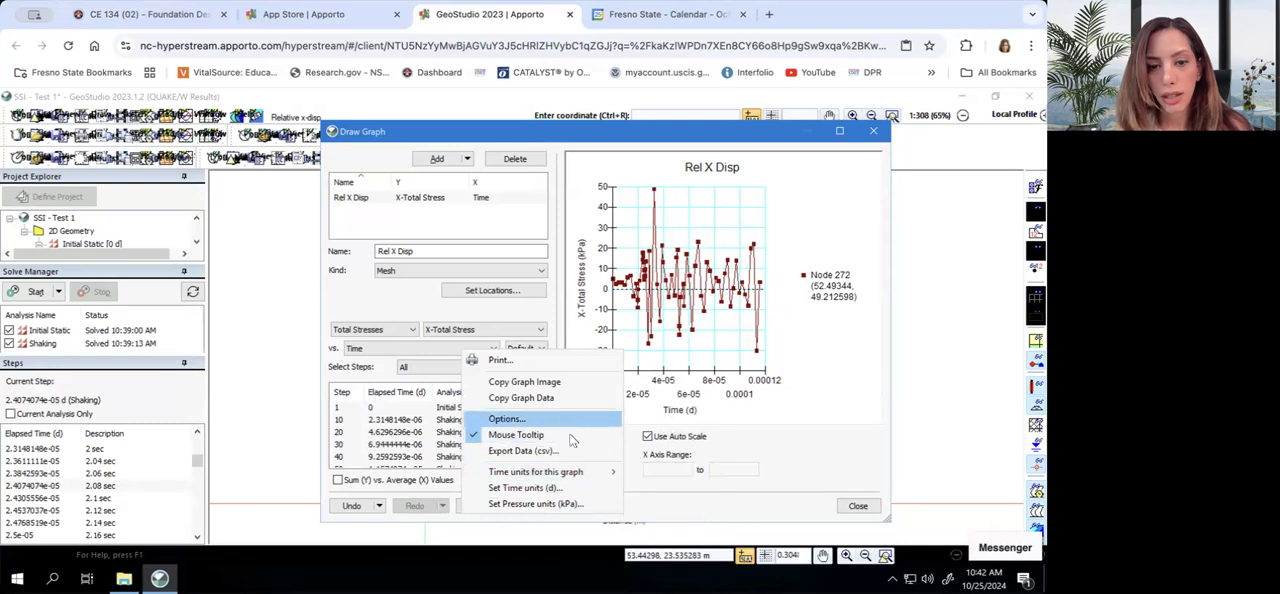
mouse_move(575, 471)
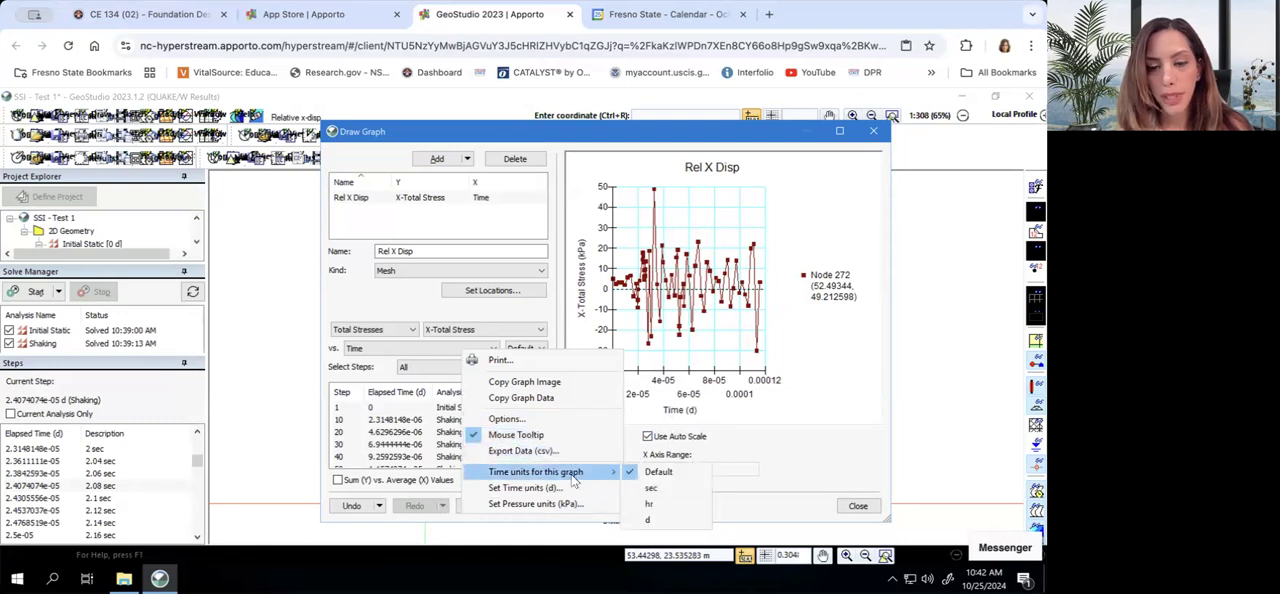
click(645, 489)
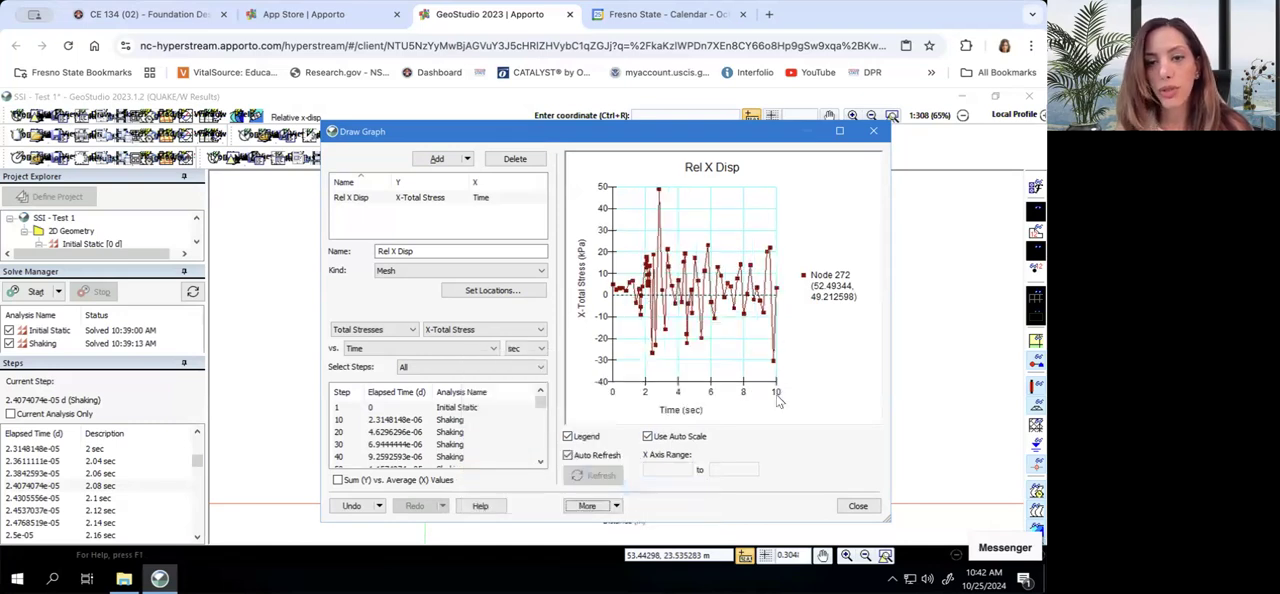
click(858, 506)
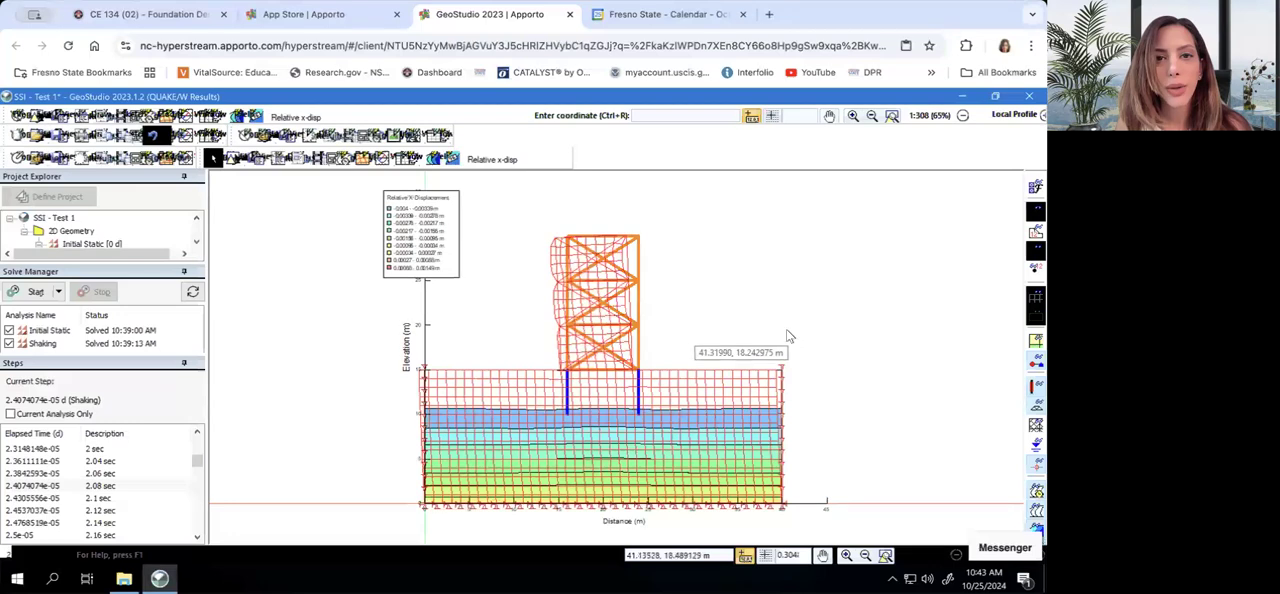